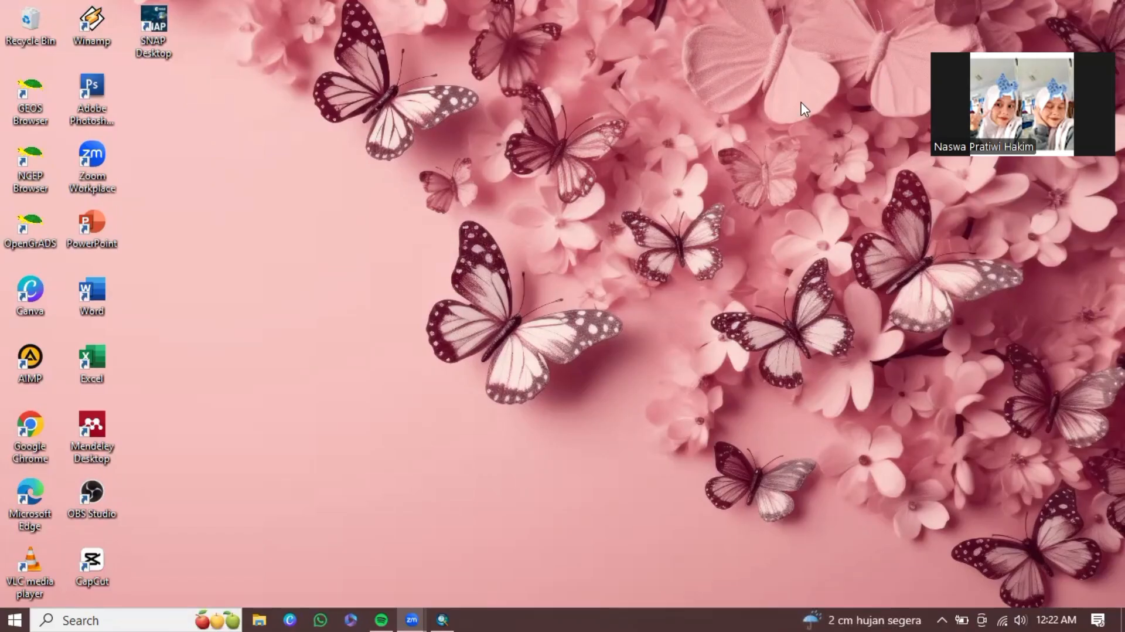
- Open the USGS EarthExplorer site in Chrome through a Google search for "earth explorer", using the second listed profile
{"action": "double_click", "coordinate": [37, 427]}
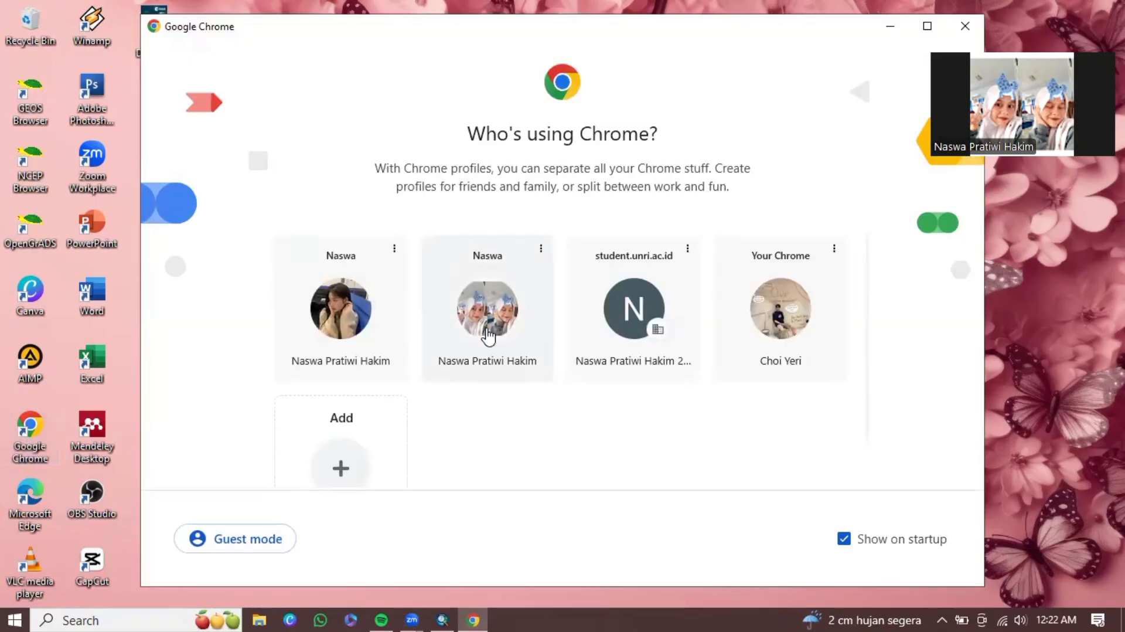
{"action": "left_click", "coordinate": [488, 331]}
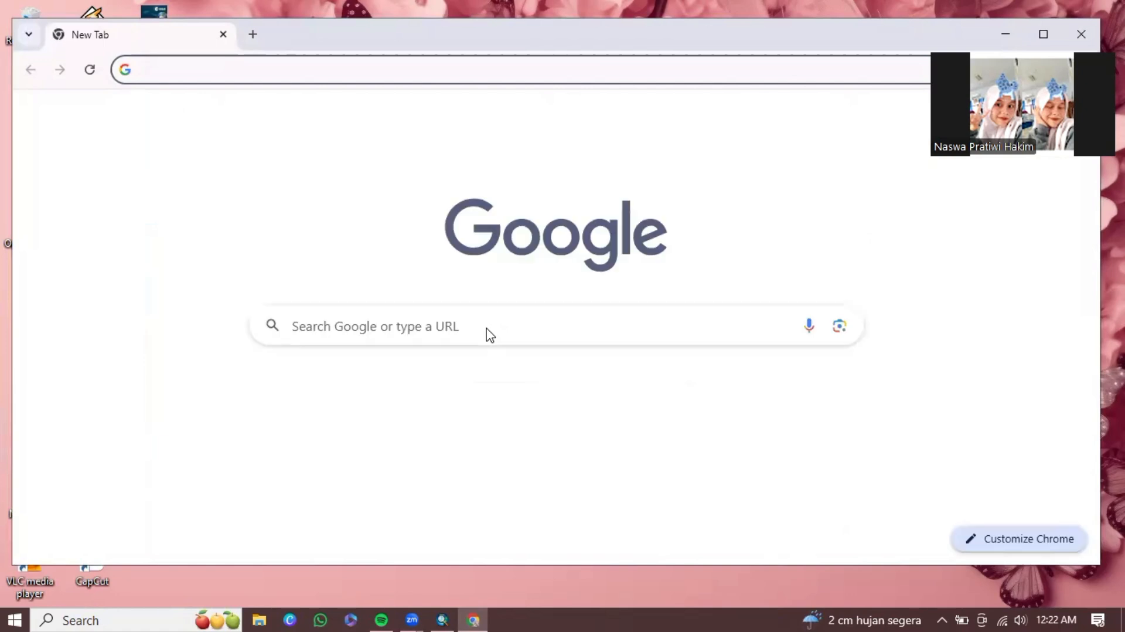
{"action": "left_click", "coordinate": [483, 324]}
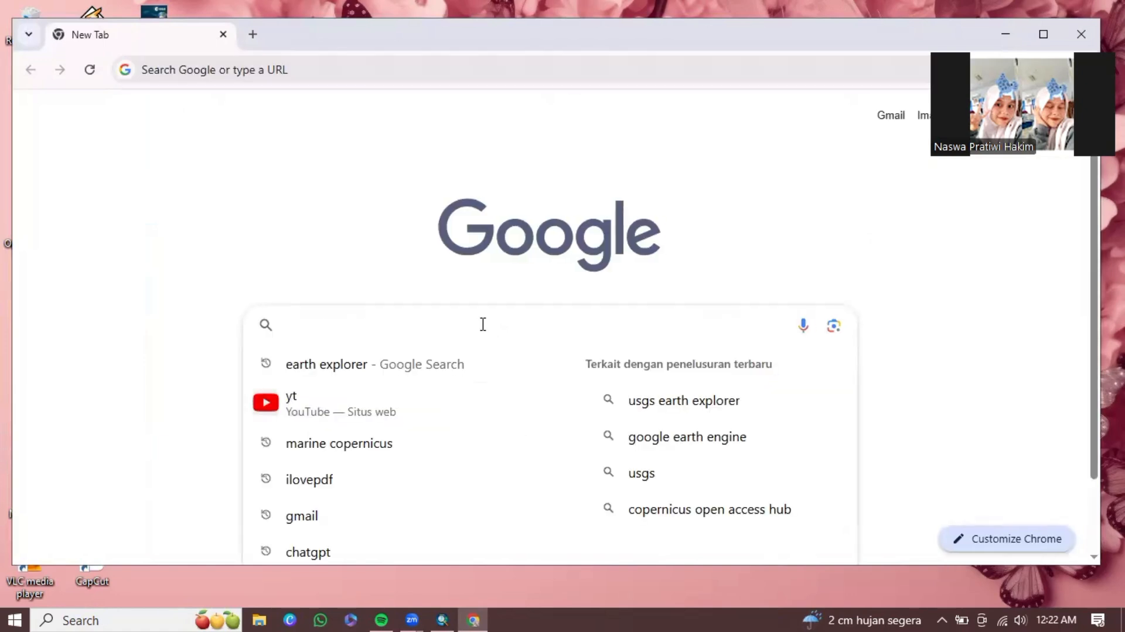
{"action": "left_click", "coordinate": [435, 364]}
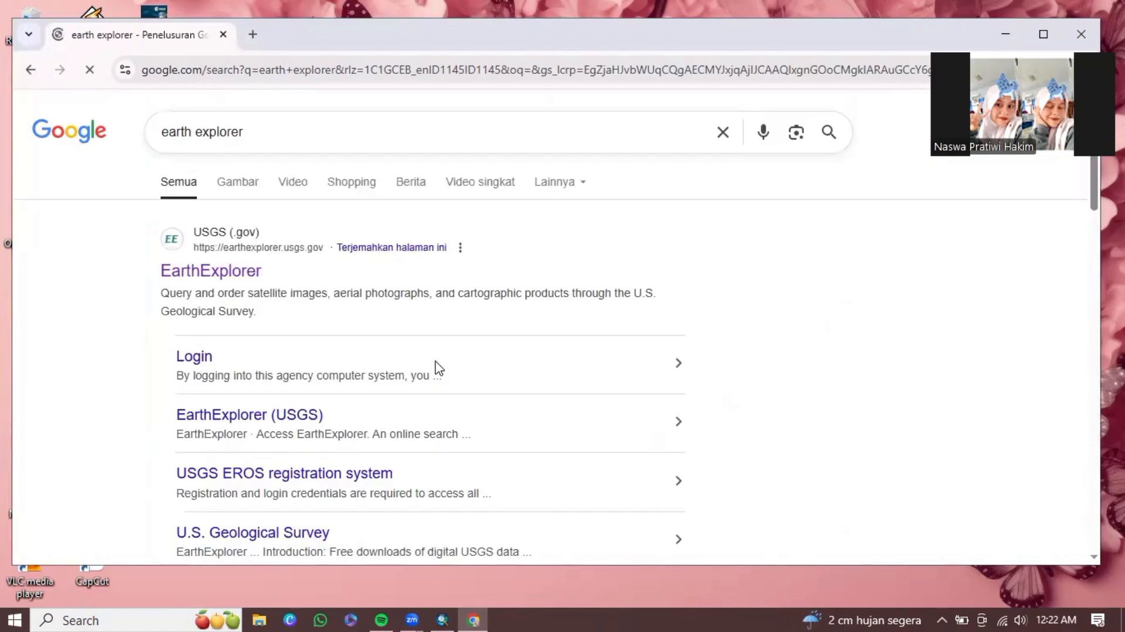
{"action": "left_click", "coordinate": [234, 280]}
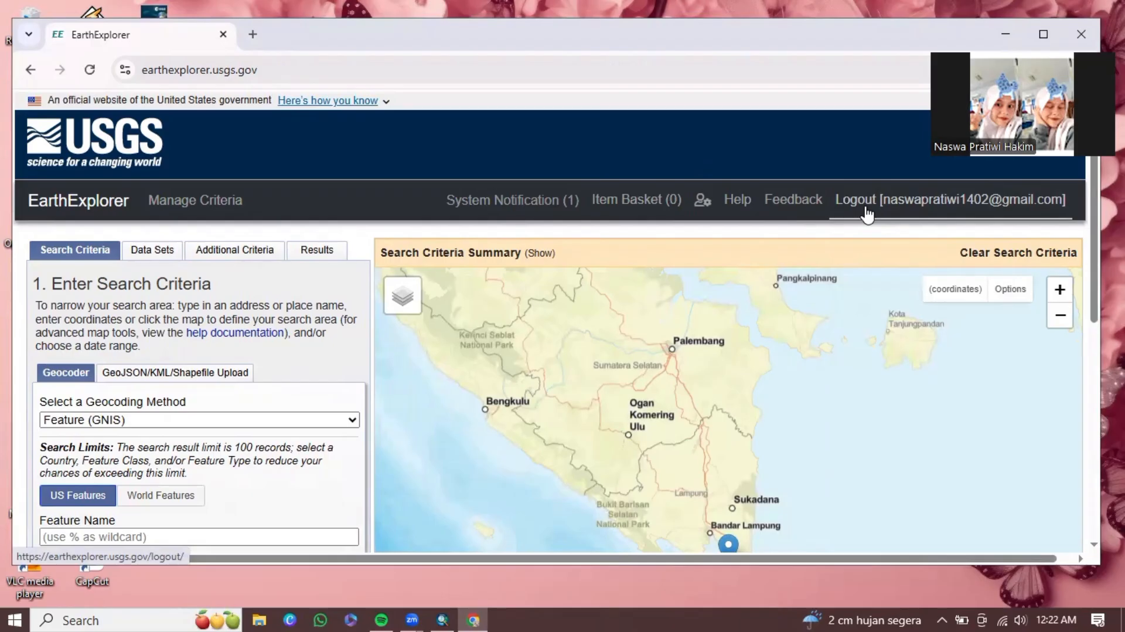
- Switch the geocoder to World Features and enter "pulau sebuku" as the feature name
{"action": "scroll", "coordinate": [528, 323], "scroll_direction": "down", "scroll_amount": 3}
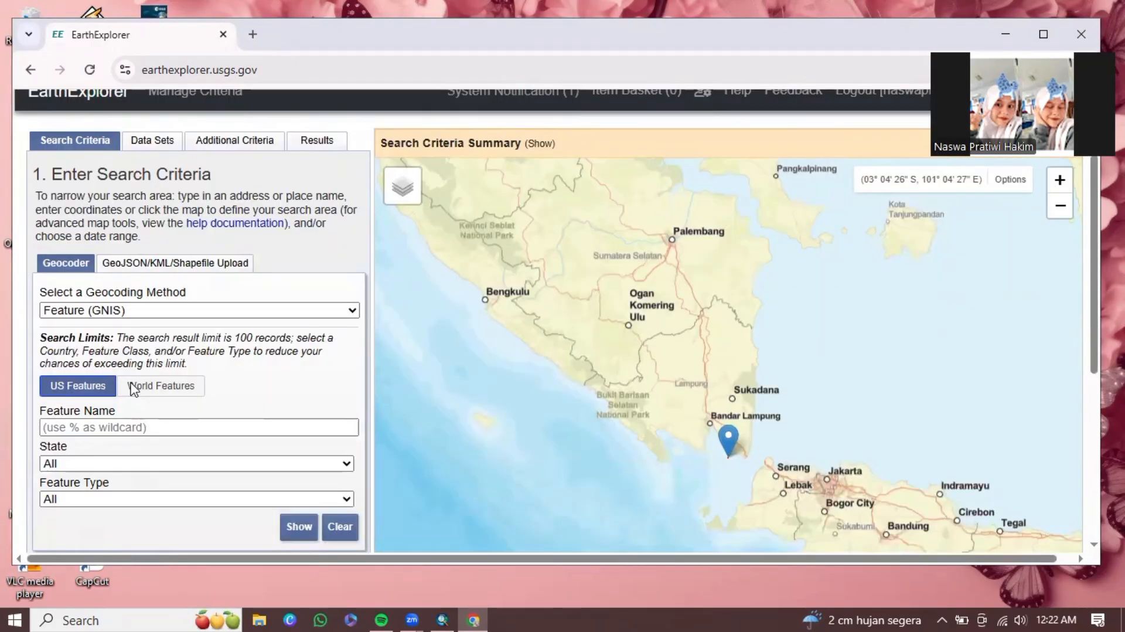
{"action": "left_click", "coordinate": [155, 319]}
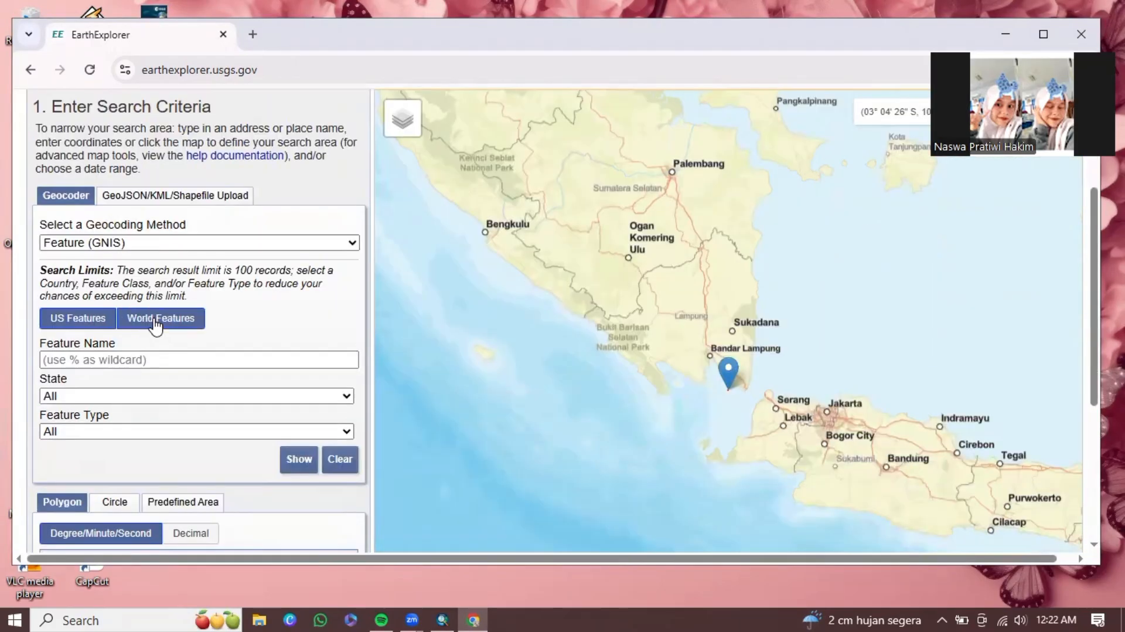
{"action": "left_click", "coordinate": [143, 368]}
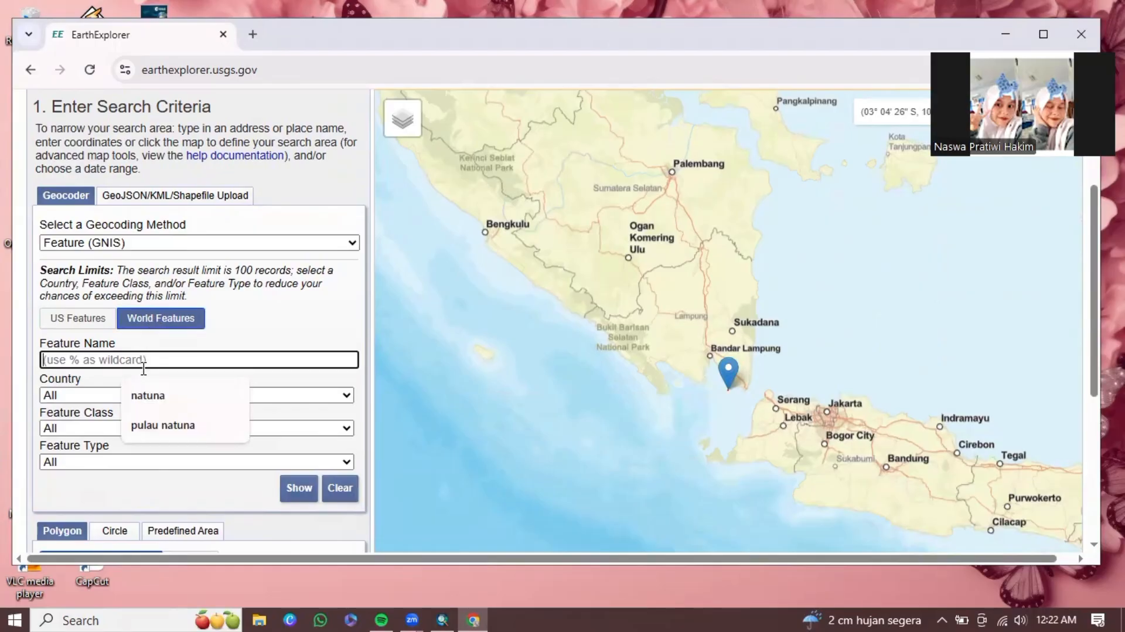
{"action": "type", "text": "pul"}
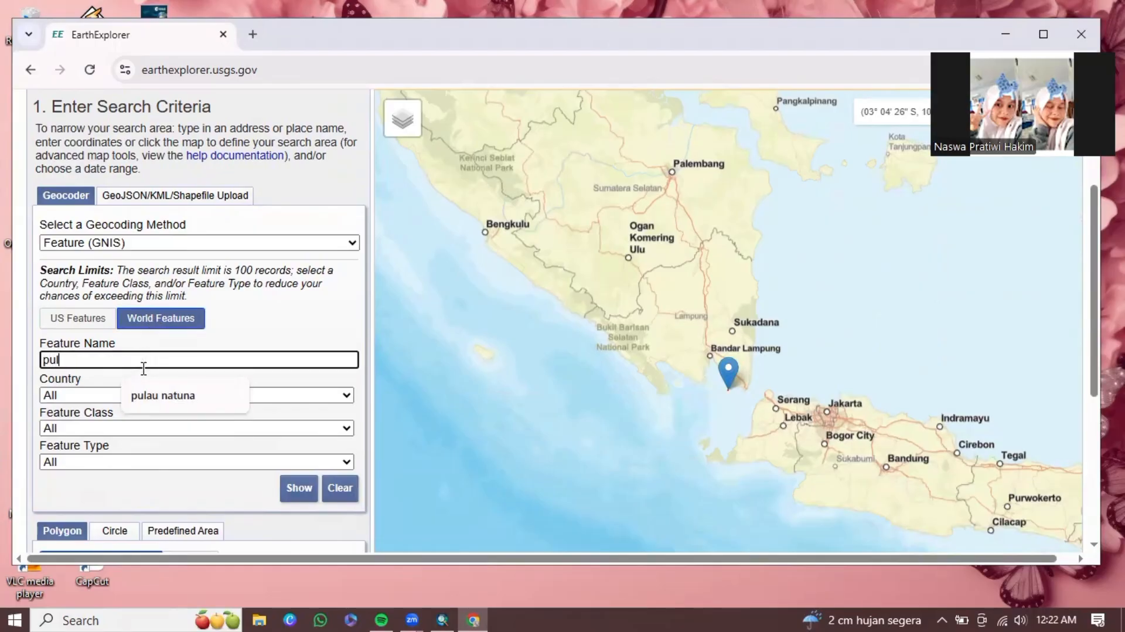
{"action": "type", "text": "au s"}
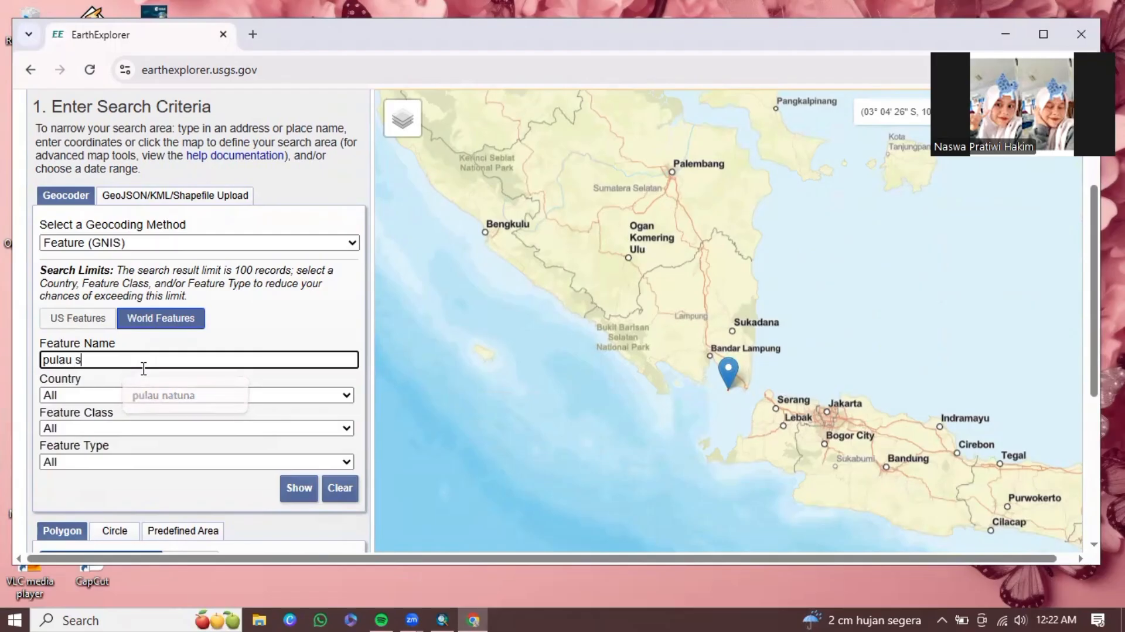
{"action": "type", "text": "ebuku"}
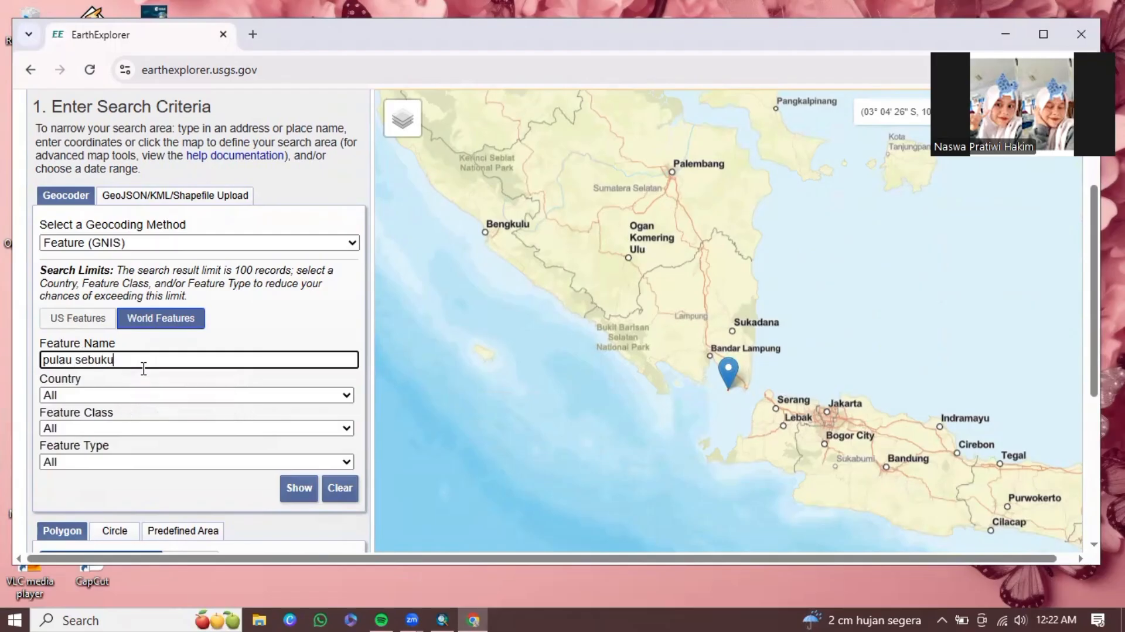
- Set the feature's country to INDONESIA and show the matching places
{"action": "left_click", "coordinate": [119, 399]}
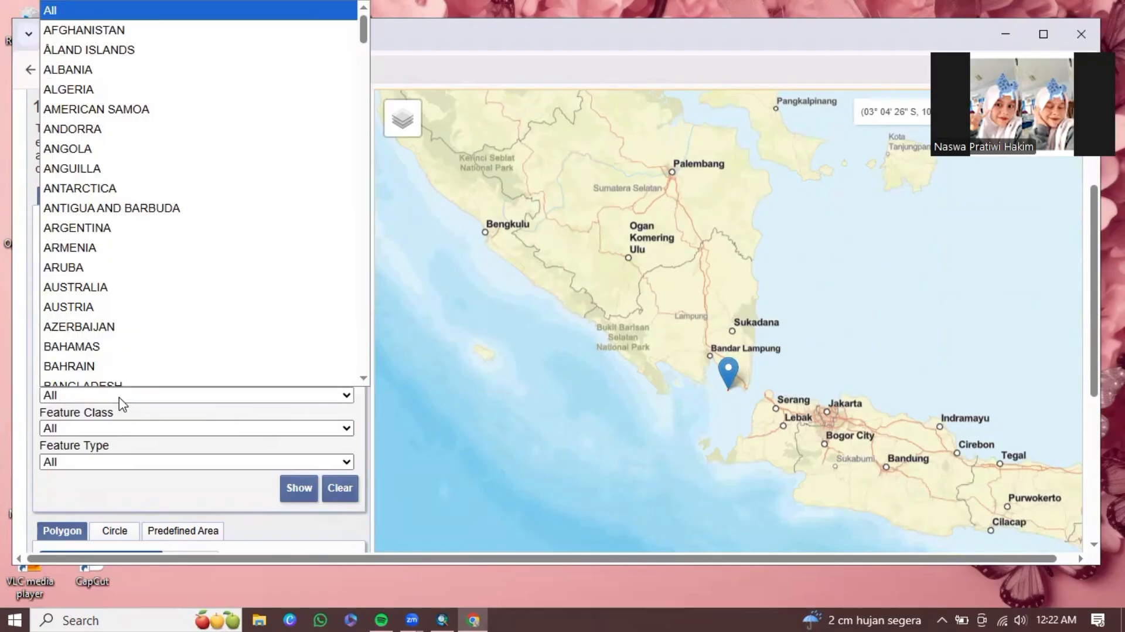
{"action": "scroll", "coordinate": [100, 230], "scroll_direction": "down", "scroll_amount": 9}
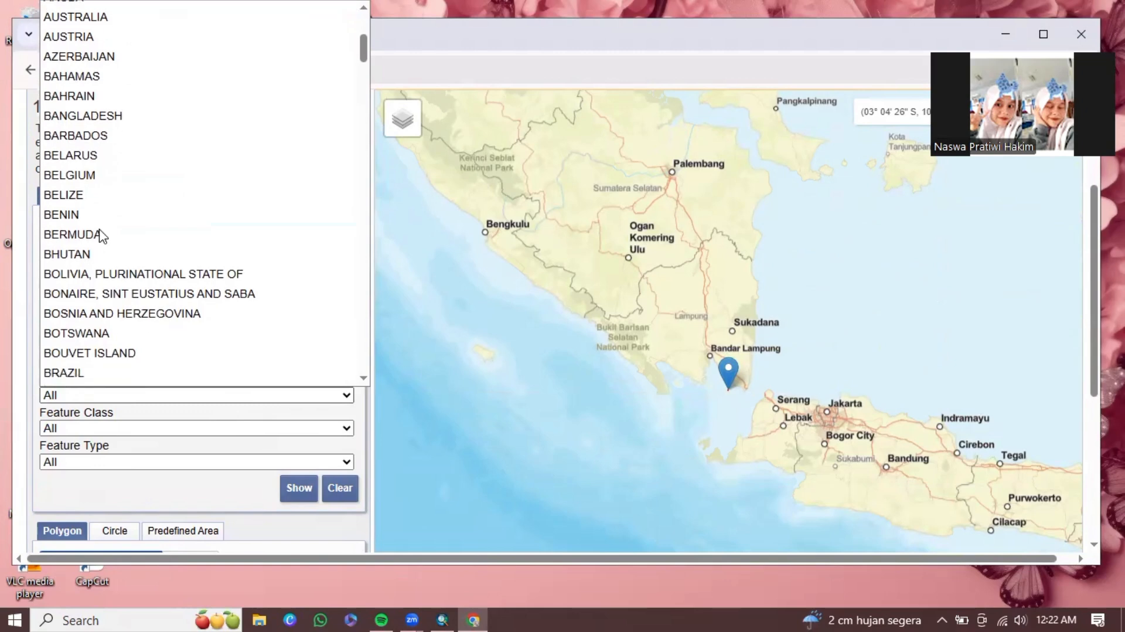
{"action": "scroll", "coordinate": [100, 235], "scroll_direction": "down", "scroll_amount": 18}
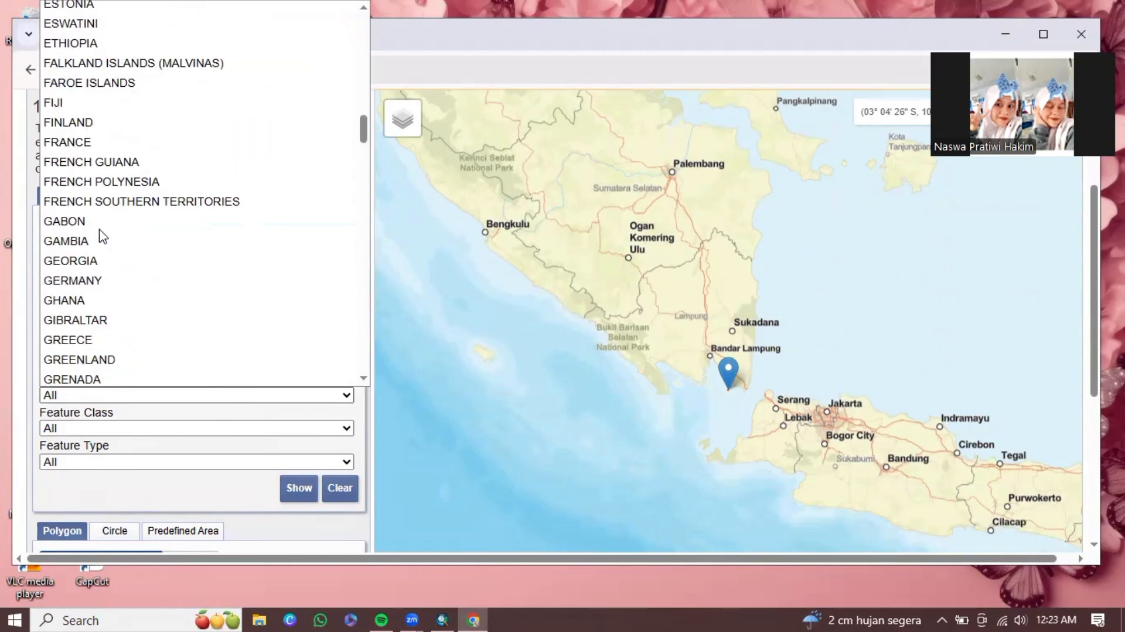
{"action": "scroll", "coordinate": [101, 233], "scroll_direction": "down", "scroll_amount": 5}
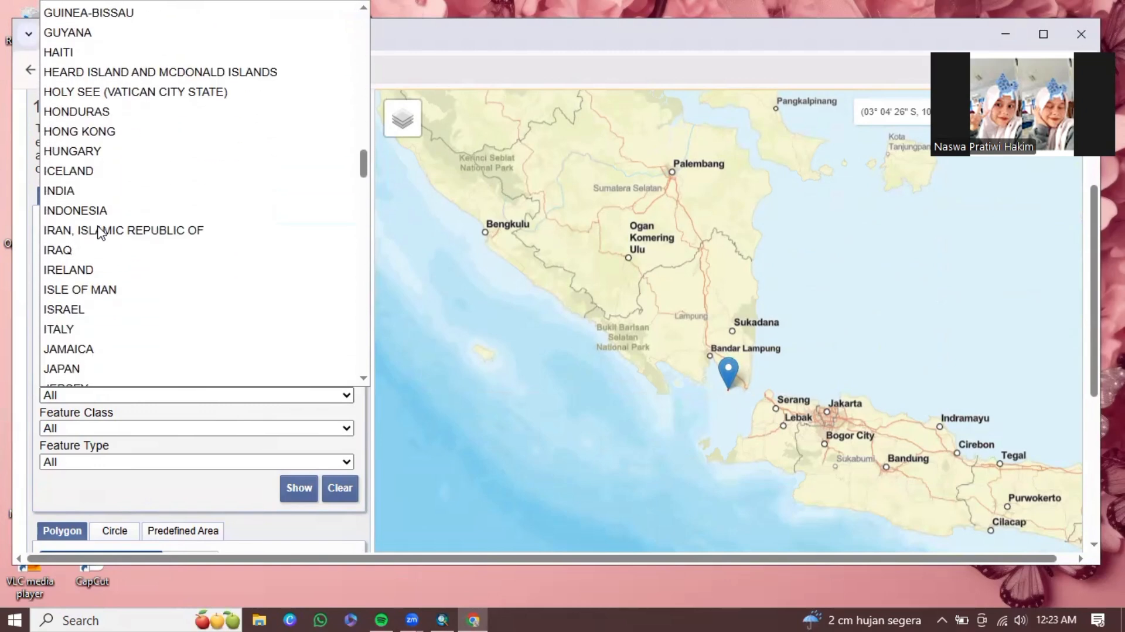
{"action": "left_click", "coordinate": [89, 218]}
{"action": "scroll", "coordinate": [131, 458], "scroll_direction": "down", "scroll_amount": 2}
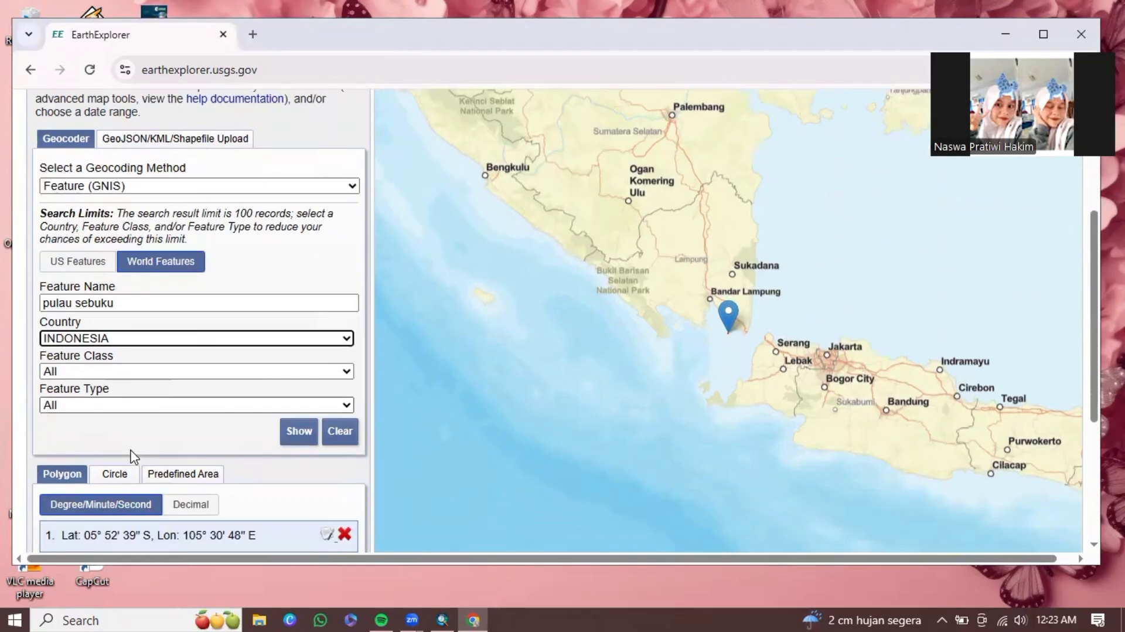
{"action": "left_click", "coordinate": [297, 409]}
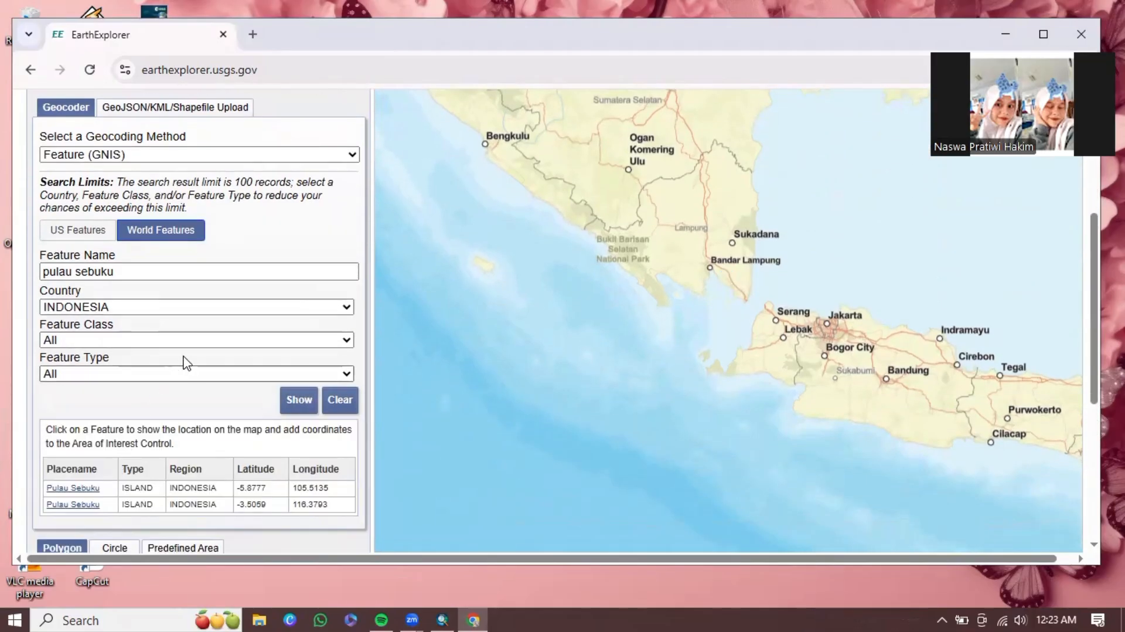
- Use the Pulau Sebuku island at latitude -5.8777, longitude 105.5135 as the area of interest
{"action": "scroll", "coordinate": [184, 360], "scroll_direction": "down", "scroll_amount": 4}
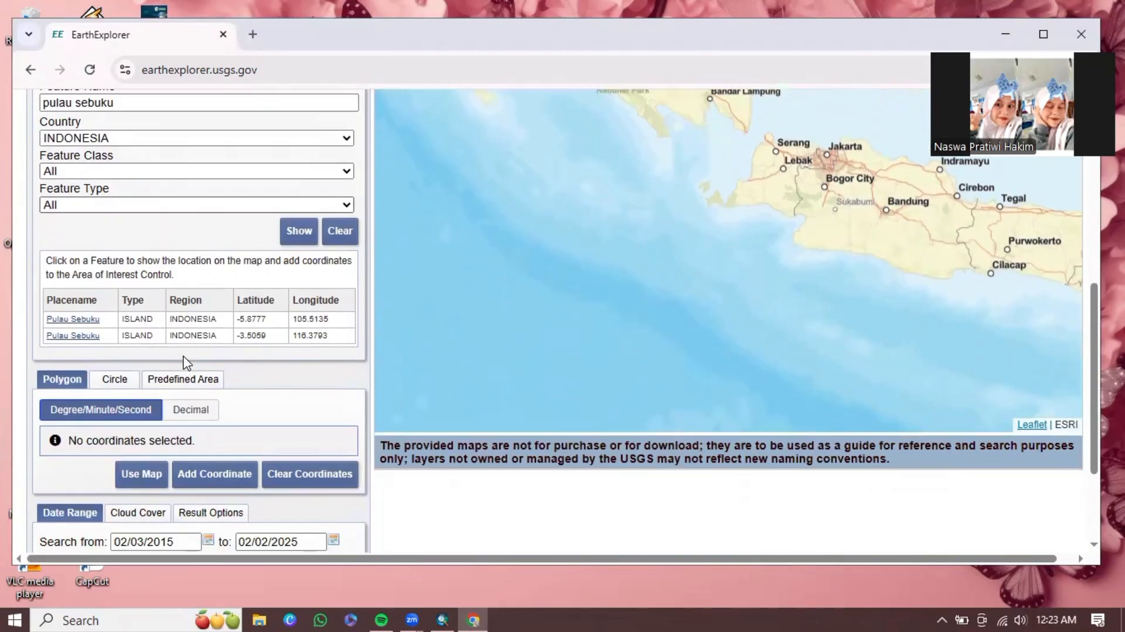
{"action": "left_click", "coordinate": [86, 320]}
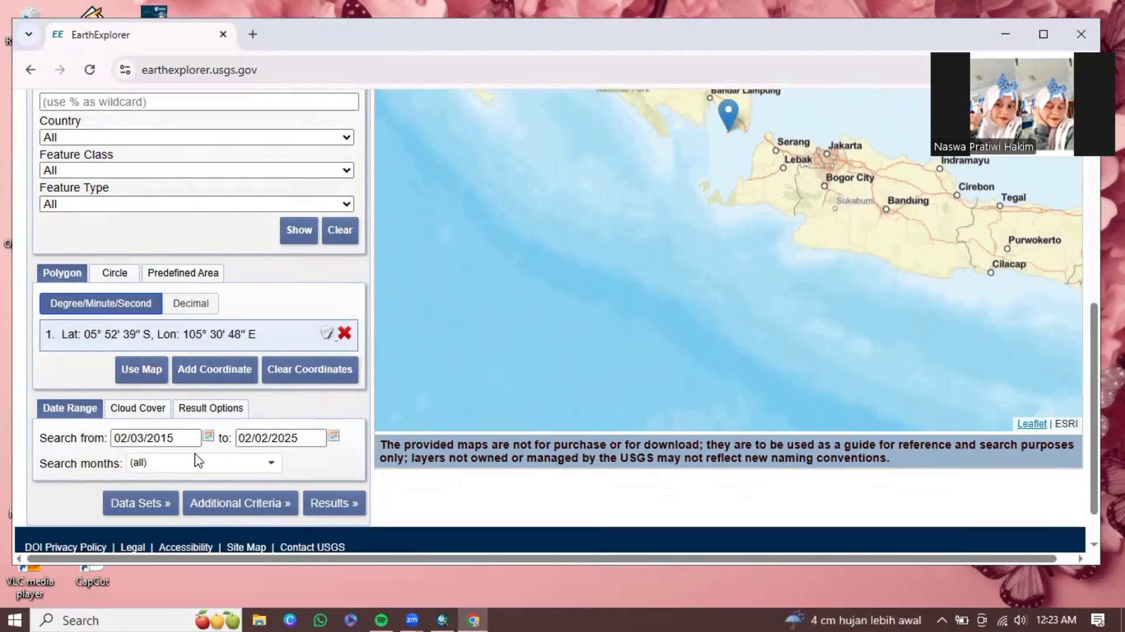
{"action": "left_click", "coordinate": [180, 444]}
- Proceed to the data sets and run the search with Landsat 8-9 OLI/TIRS C2 L1 from Landsat Collection 2 Level-1
{"action": "scroll", "coordinate": [180, 444], "scroll_direction": "down", "scroll_amount": 1}
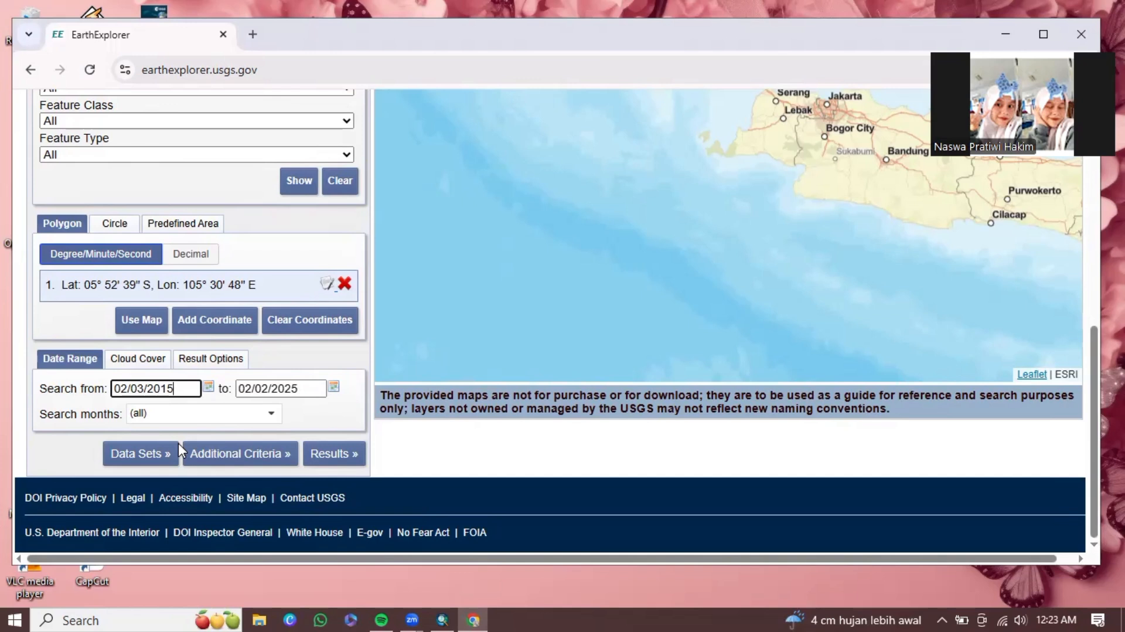
{"action": "left_click", "coordinate": [145, 456]}
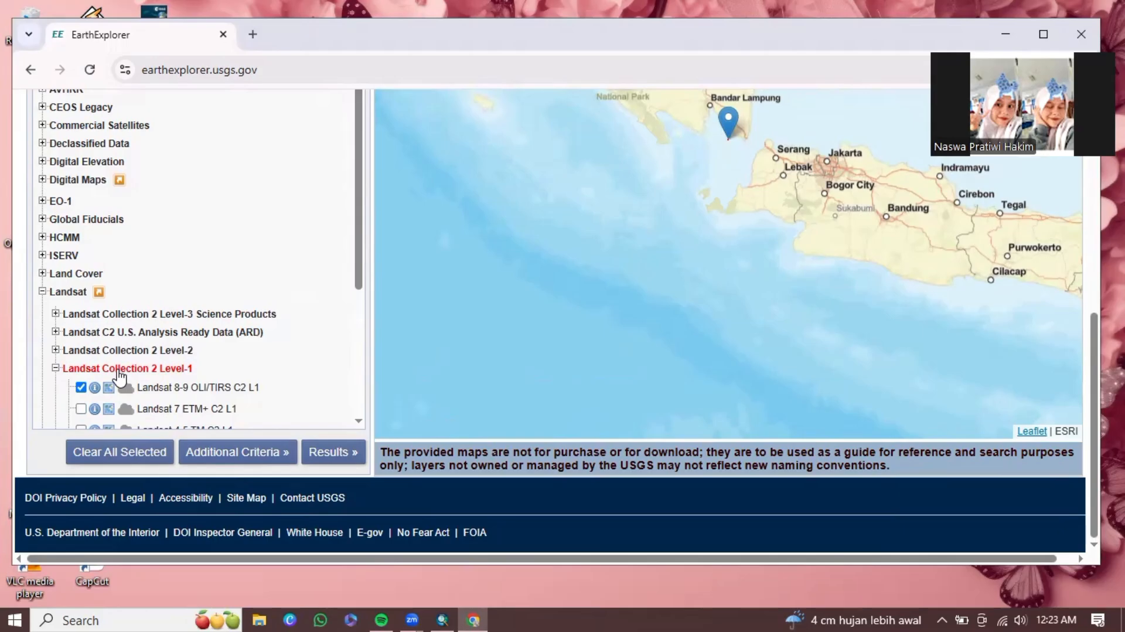
{"action": "scroll", "coordinate": [120, 375], "scroll_direction": "down", "scroll_amount": 1}
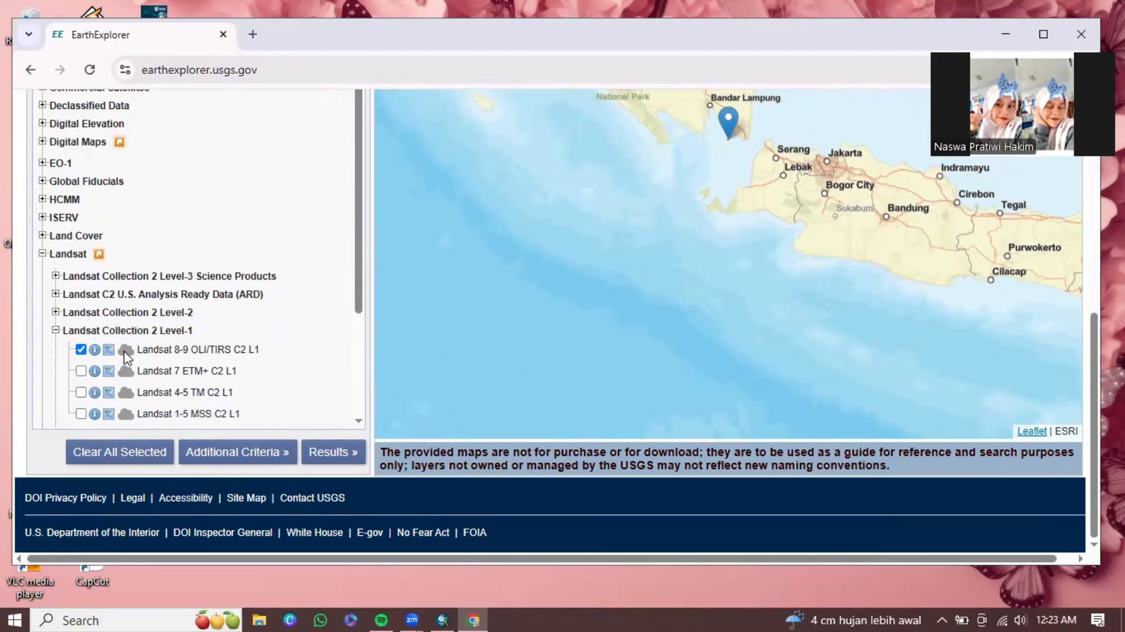
{"action": "left_click", "coordinate": [340, 462]}
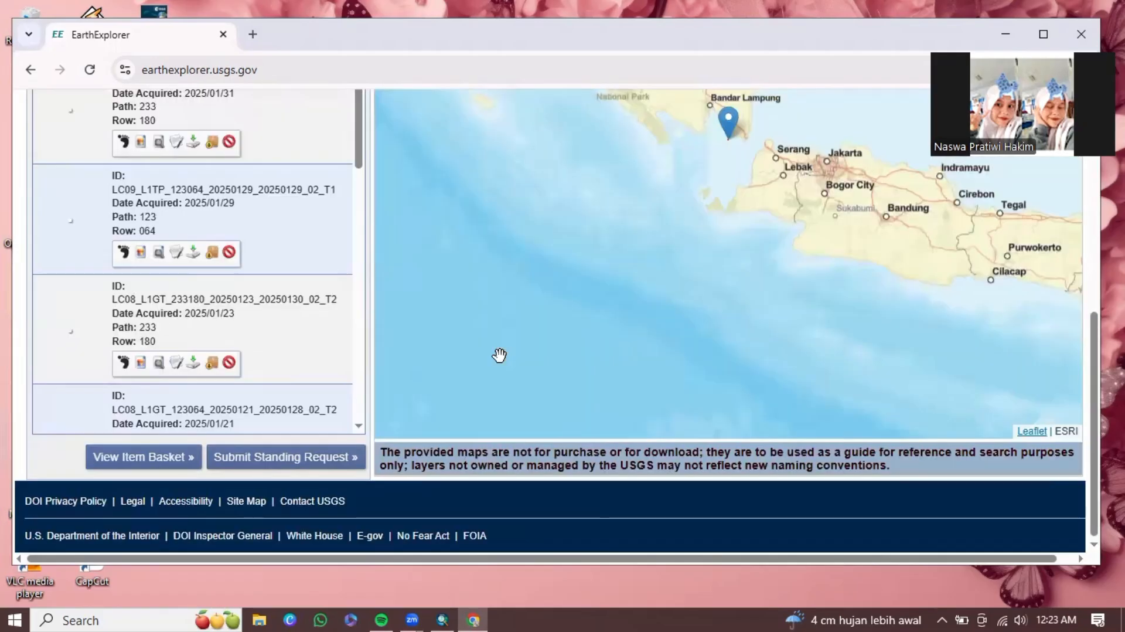
- Examine the Landsat scene thumbnails and acquisition dates on the first results page for a usable, clear image
{"action": "scroll", "coordinate": [117, 269], "scroll_direction": "down", "scroll_amount": 2}
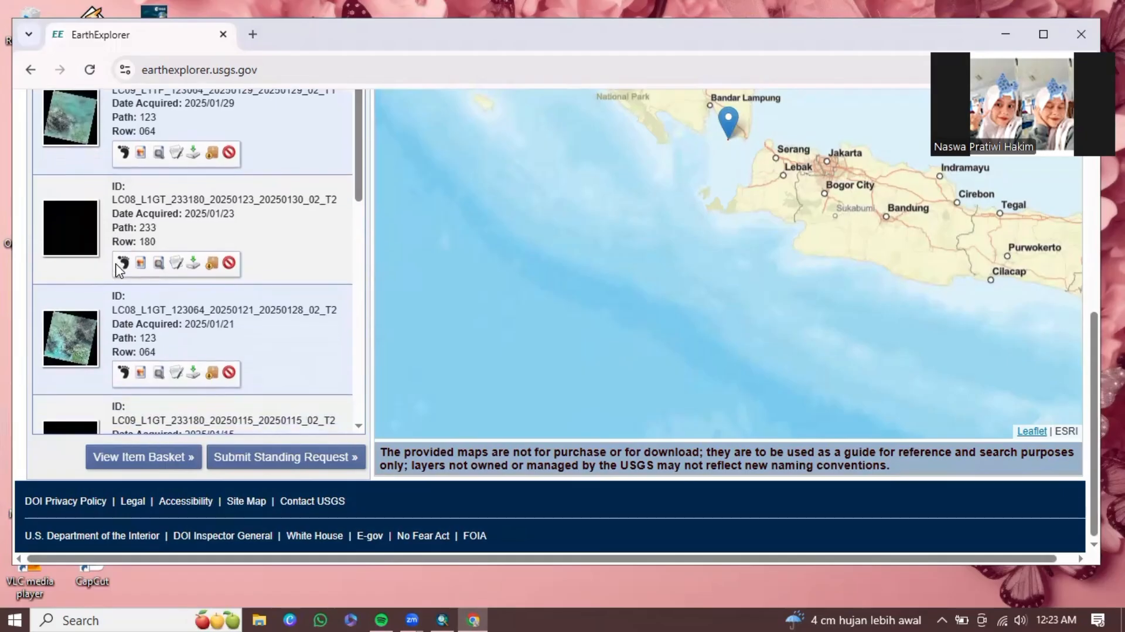
{"action": "scroll", "coordinate": [119, 271], "scroll_direction": "down", "scroll_amount": 4}
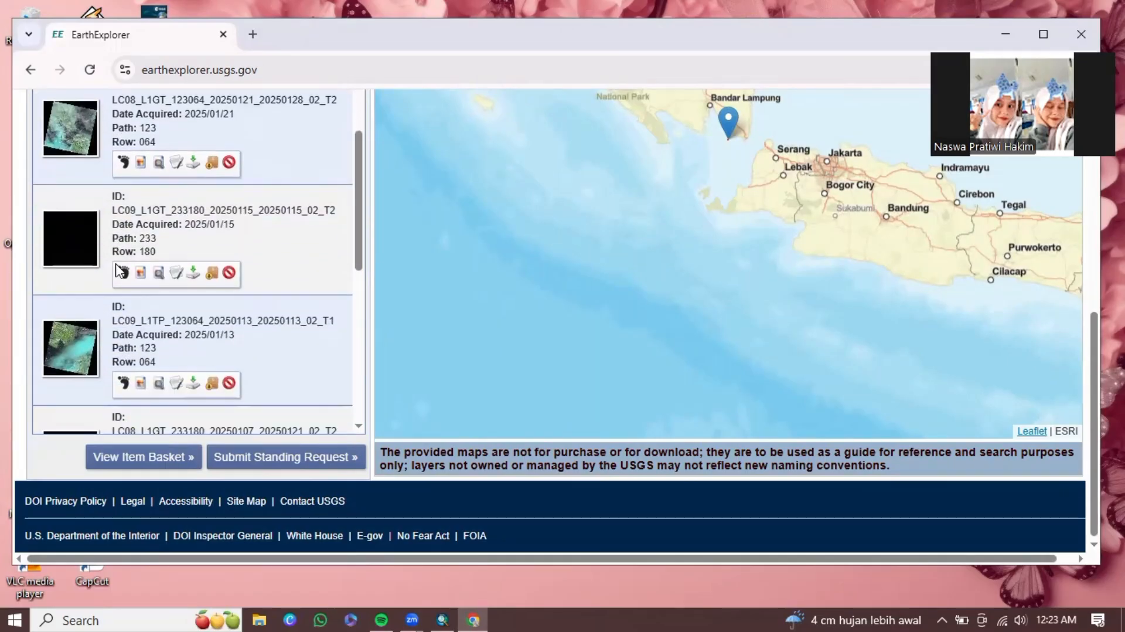
{"action": "scroll", "coordinate": [119, 271], "scroll_direction": "down", "scroll_amount": 3}
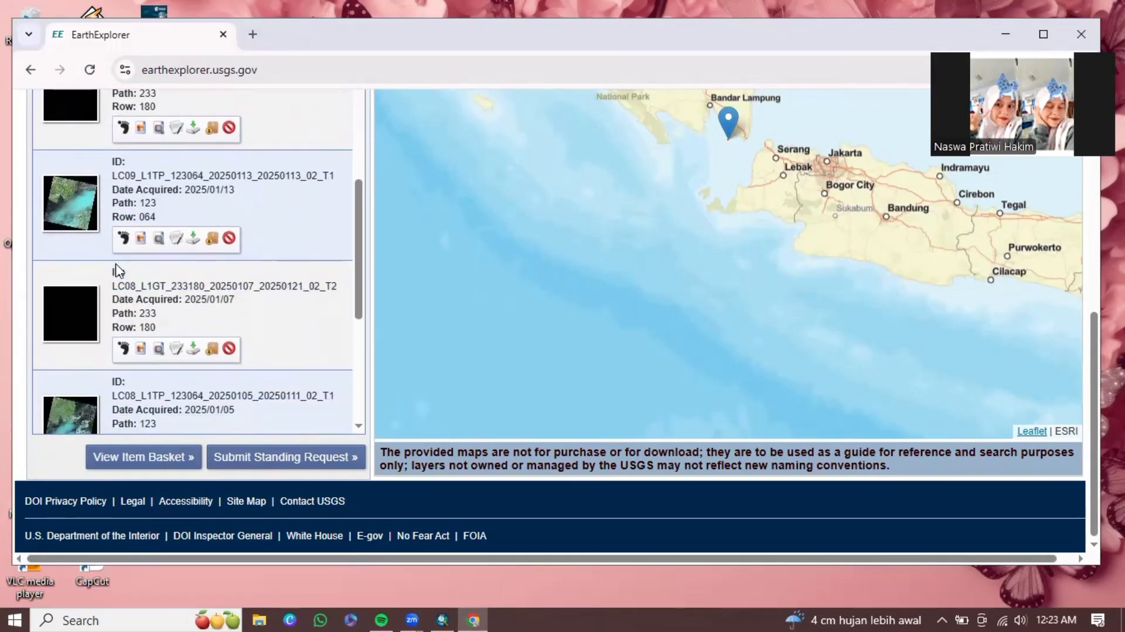
{"action": "scroll", "coordinate": [117, 269], "scroll_direction": "down", "scroll_amount": 2}
{"action": "scroll", "coordinate": [118, 267], "scroll_direction": "down", "scroll_amount": 2}
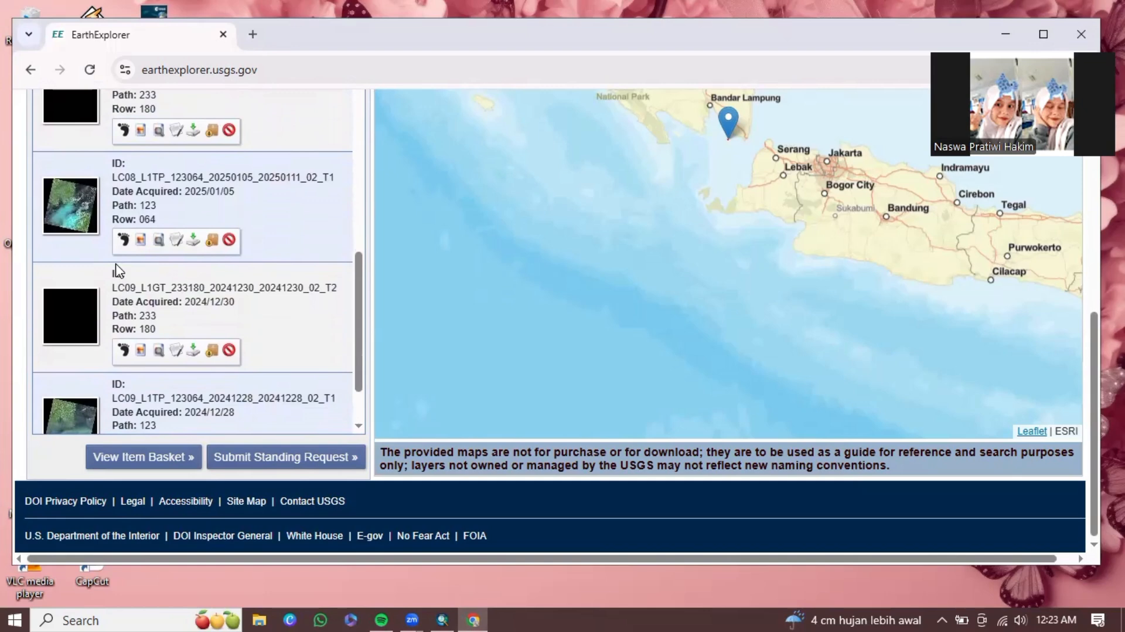
{"action": "scroll", "coordinate": [119, 270], "scroll_direction": "down", "scroll_amount": 3}
{"action": "scroll", "coordinate": [118, 228], "scroll_direction": "up", "scroll_amount": 1}
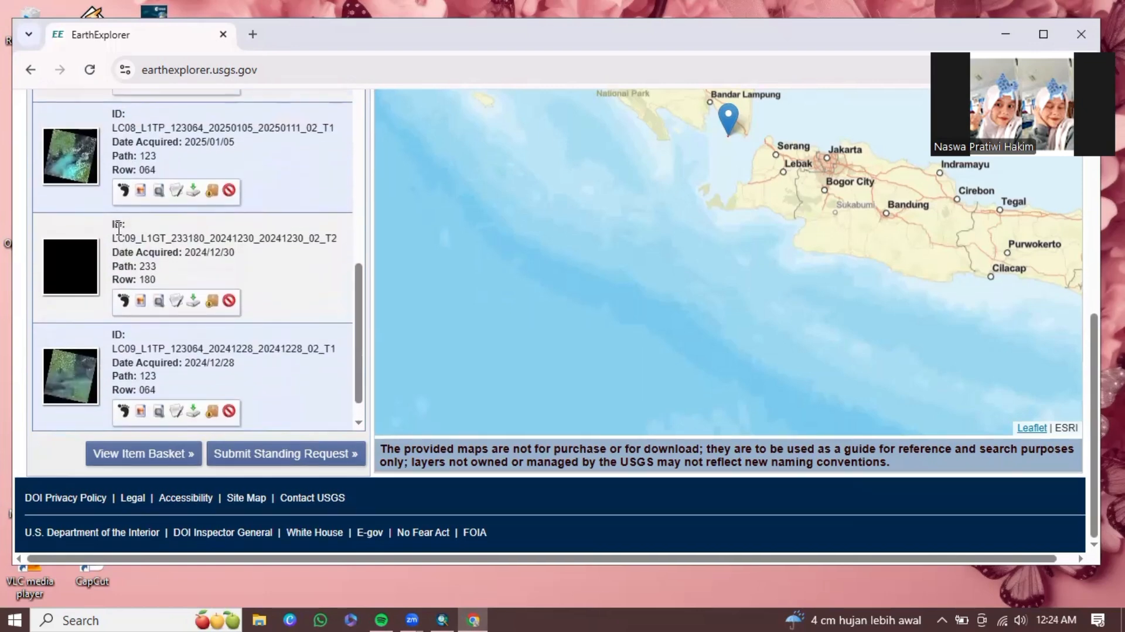
{"action": "scroll", "coordinate": [157, 336], "scroll_direction": "up", "scroll_amount": 5}
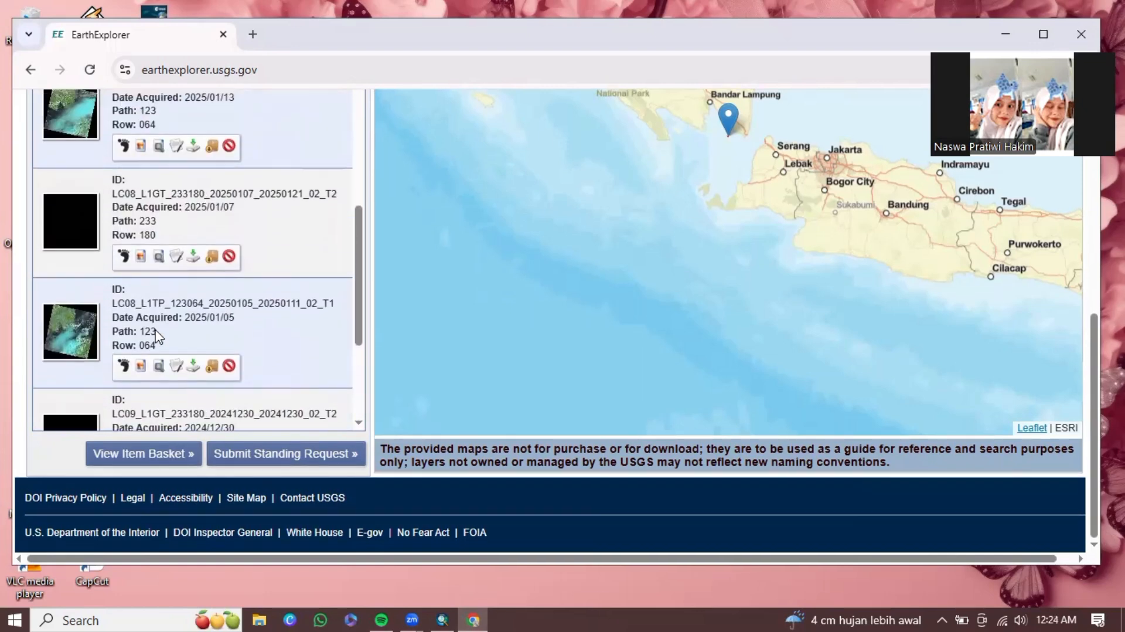
{"action": "scroll", "coordinate": [157, 336], "scroll_direction": "up", "scroll_amount": 5}
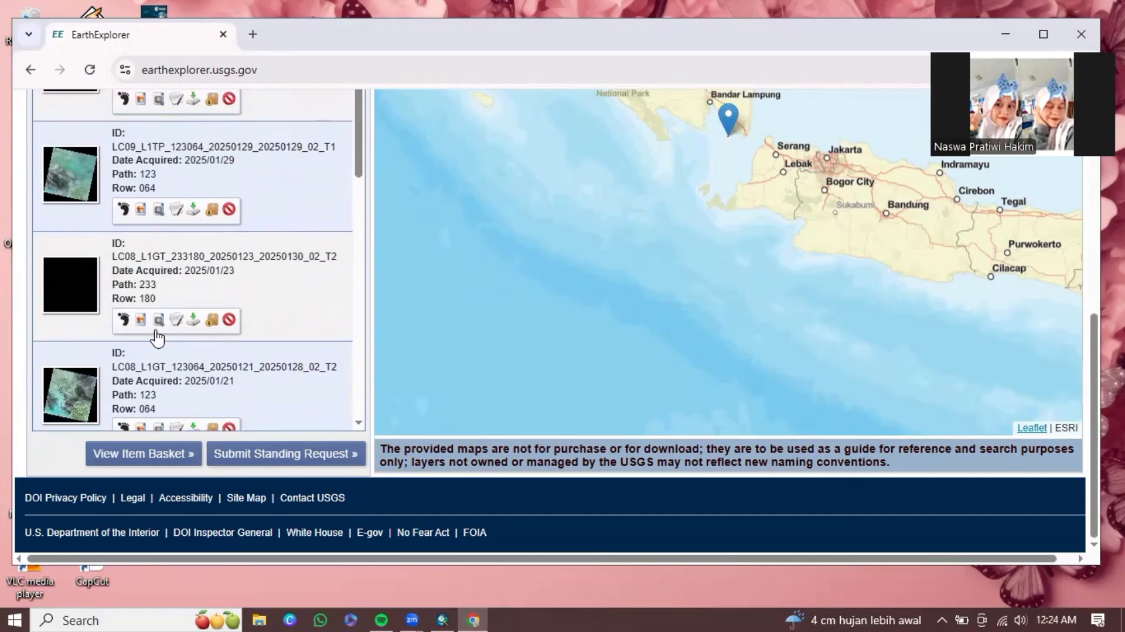
{"action": "scroll", "coordinate": [157, 336], "scroll_direction": "down", "scroll_amount": 1}
{"action": "scroll", "coordinate": [157, 336], "scroll_direction": "down", "scroll_amount": 10}
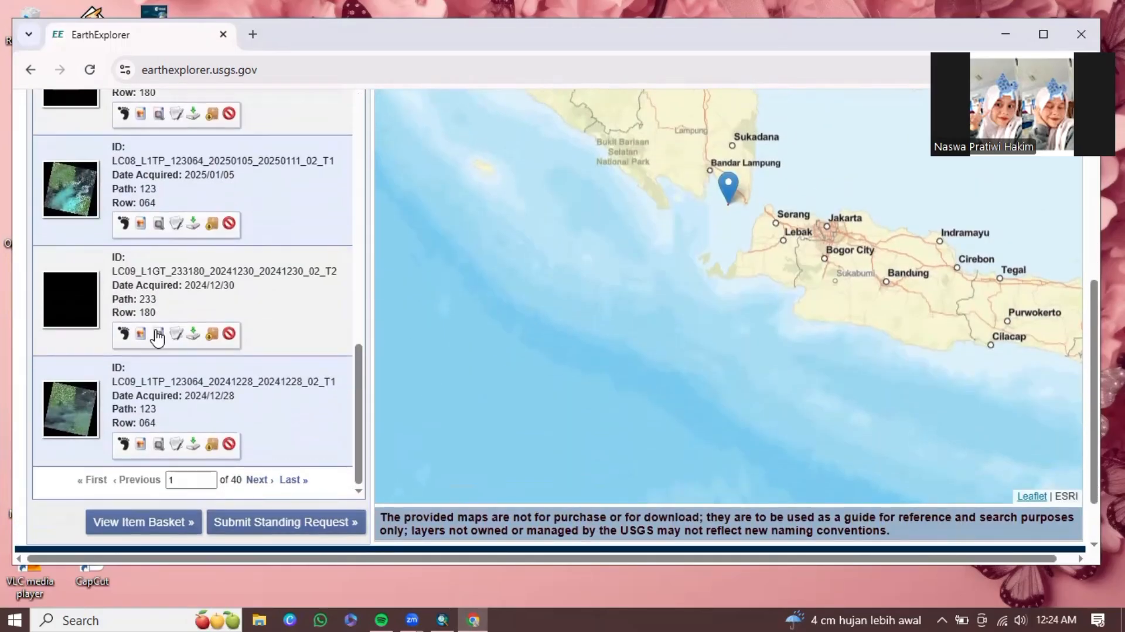
{"action": "scroll", "coordinate": [157, 337], "scroll_direction": "down", "scroll_amount": 1}
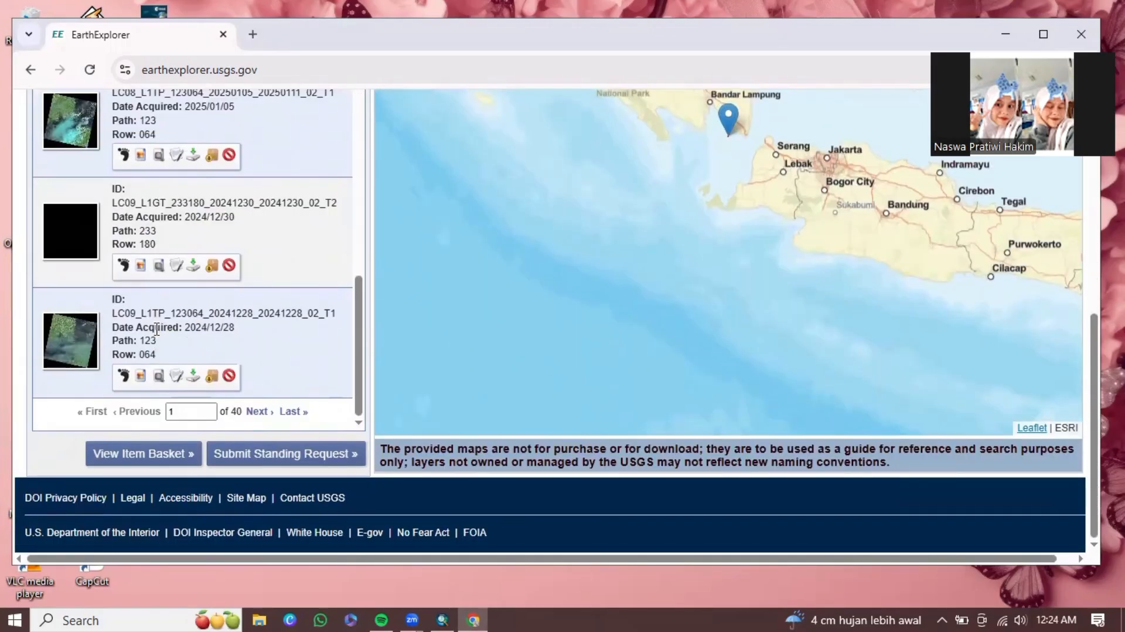
- Go to the second results page and preview the full display of the scene acquired 2024/10/17
{"action": "left_click", "coordinate": [256, 412]}
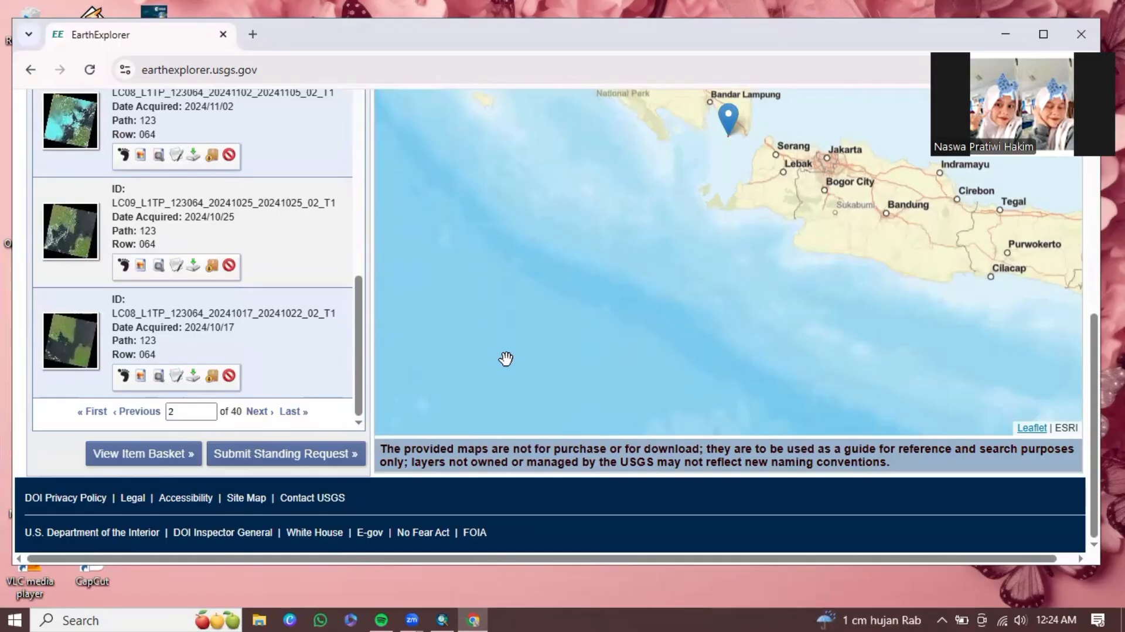
{"action": "left_click", "coordinate": [65, 346]}
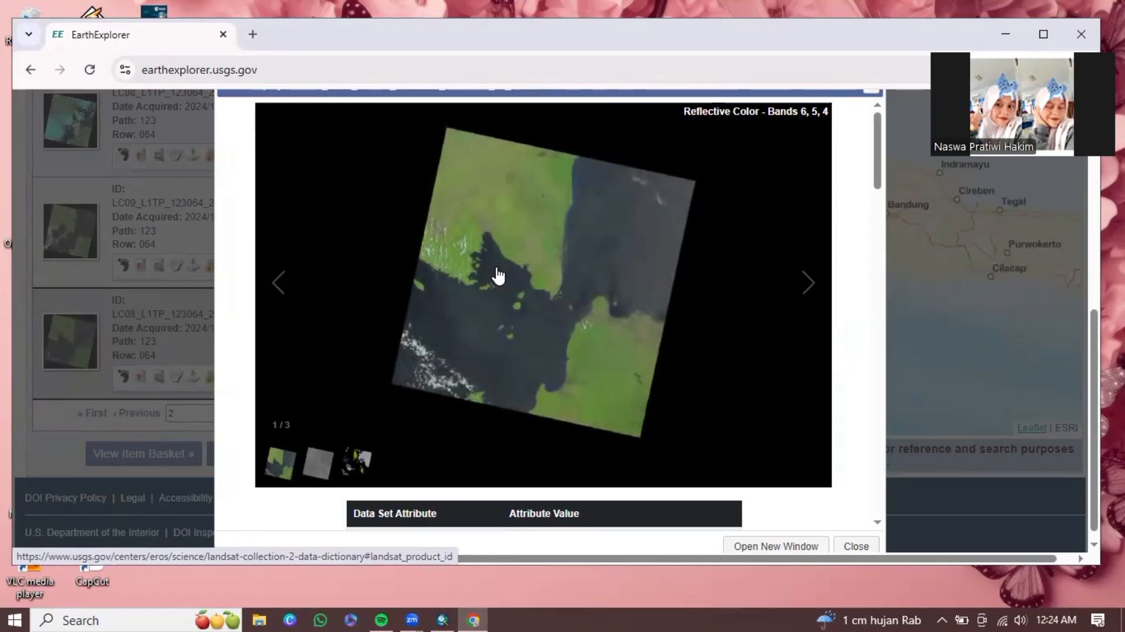
{"action": "scroll", "coordinate": [499, 278], "scroll_direction": "up", "scroll_amount": 2}
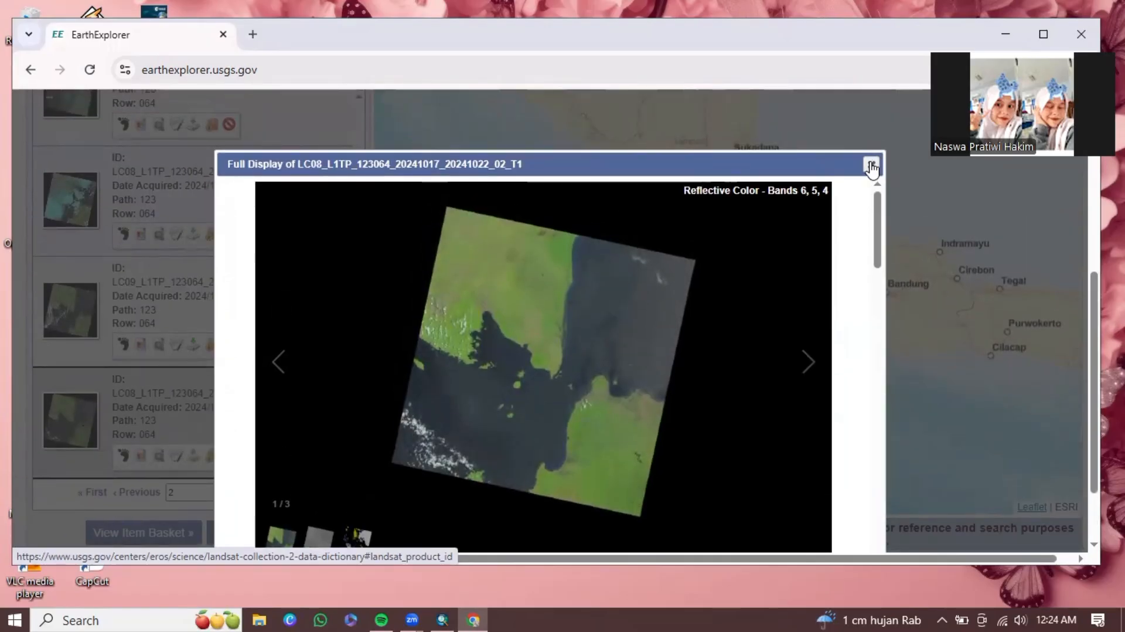
- Close the full display and review the Level-1 product bundle download options for the scene acquired 2024/10/17
{"action": "left_click", "coordinate": [873, 166]}
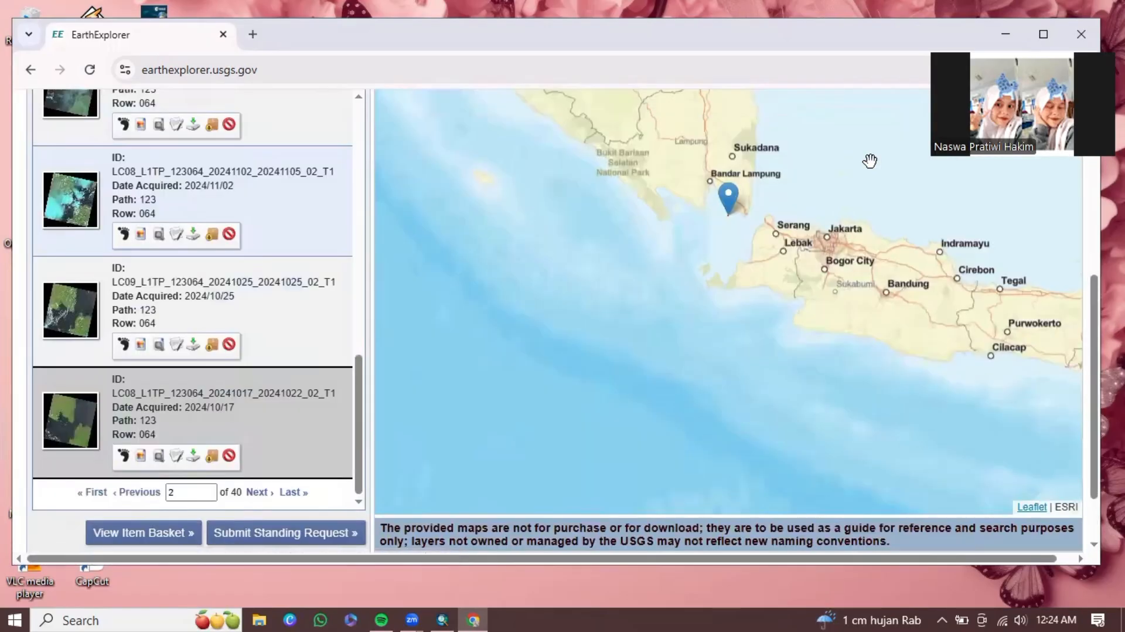
{"action": "left_click", "coordinate": [188, 460]}
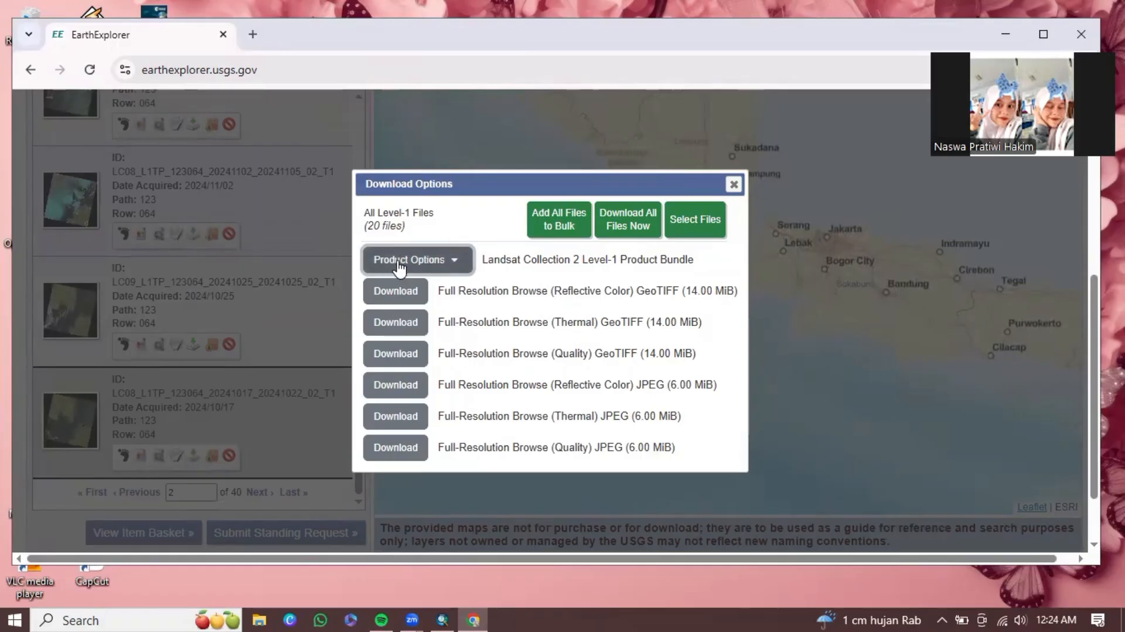
{"action": "left_click", "coordinate": [400, 266]}
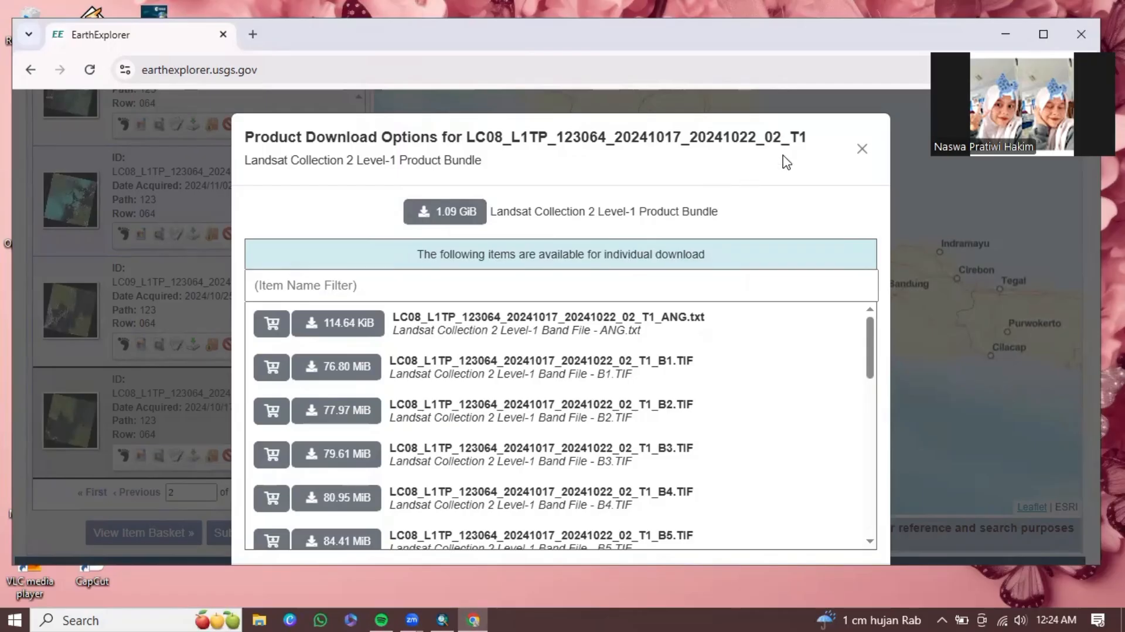
{"action": "left_click", "coordinate": [859, 151]}
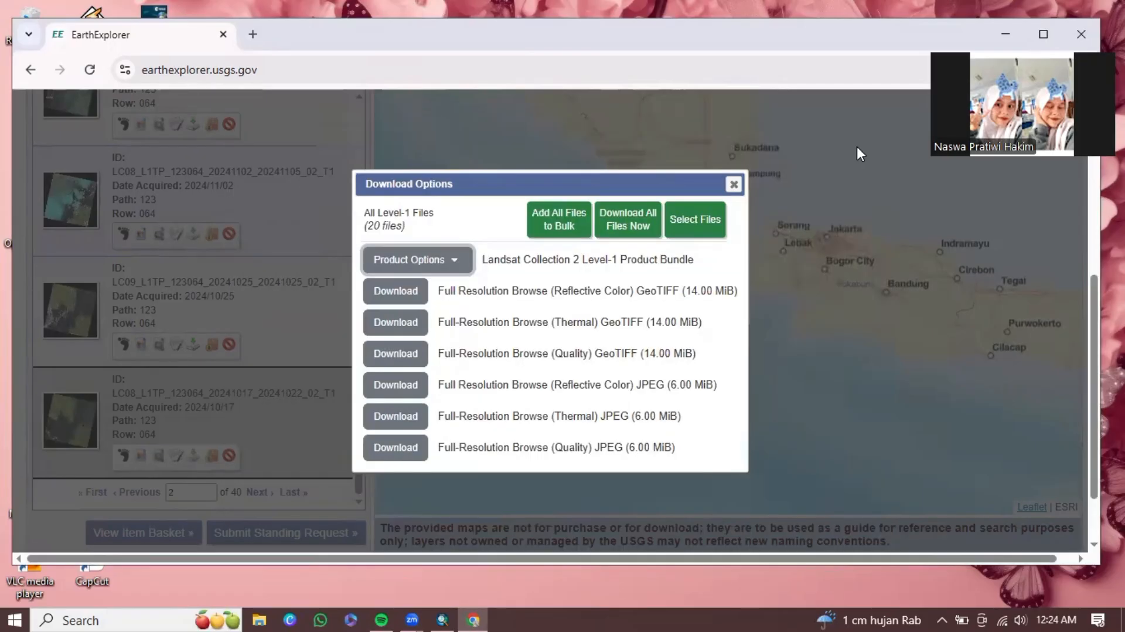
{"action": "left_click", "coordinate": [733, 186]}
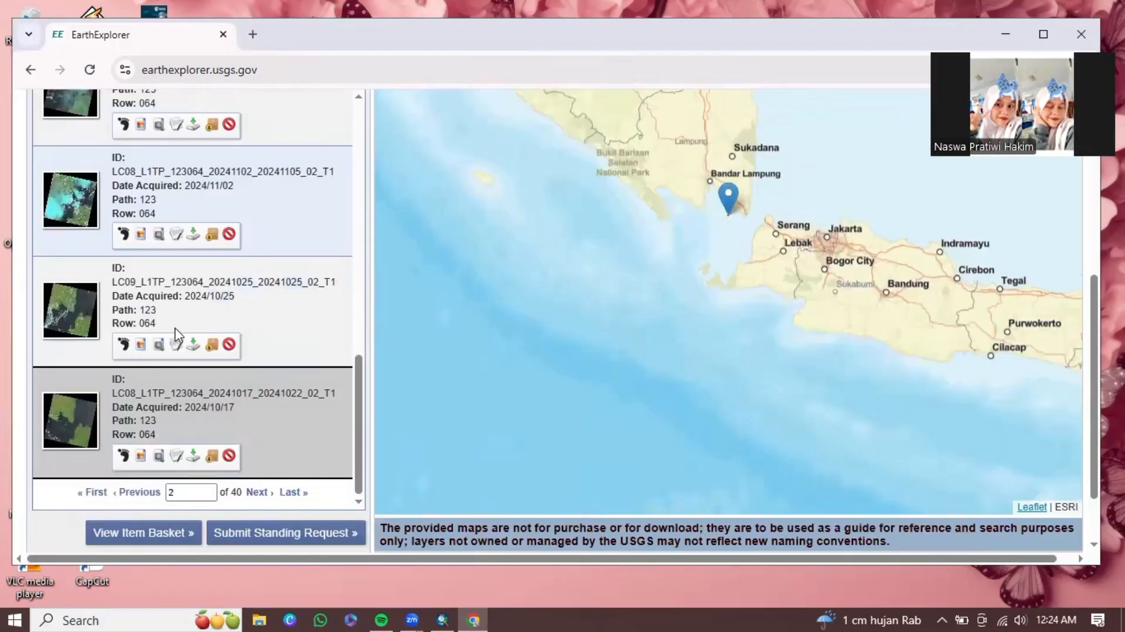
- Return to the search criteria and set the date range from 02/03/2014 to 02/02/2015
{"action": "scroll", "coordinate": [33, 391], "scroll_direction": "up", "scroll_amount": 15}
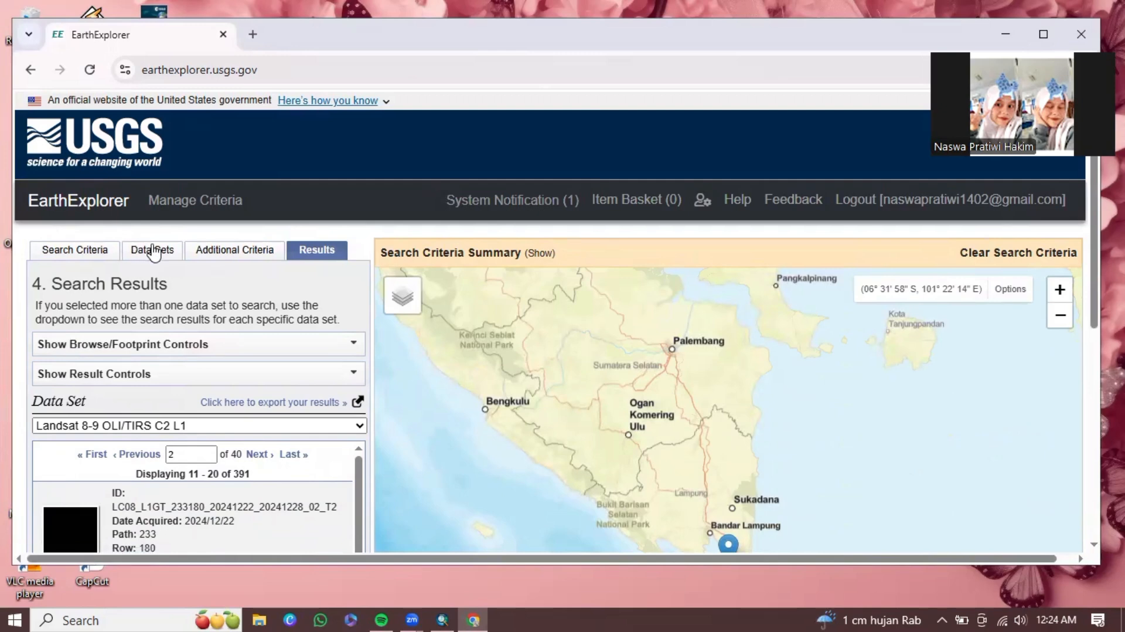
{"action": "left_click", "coordinate": [153, 251]}
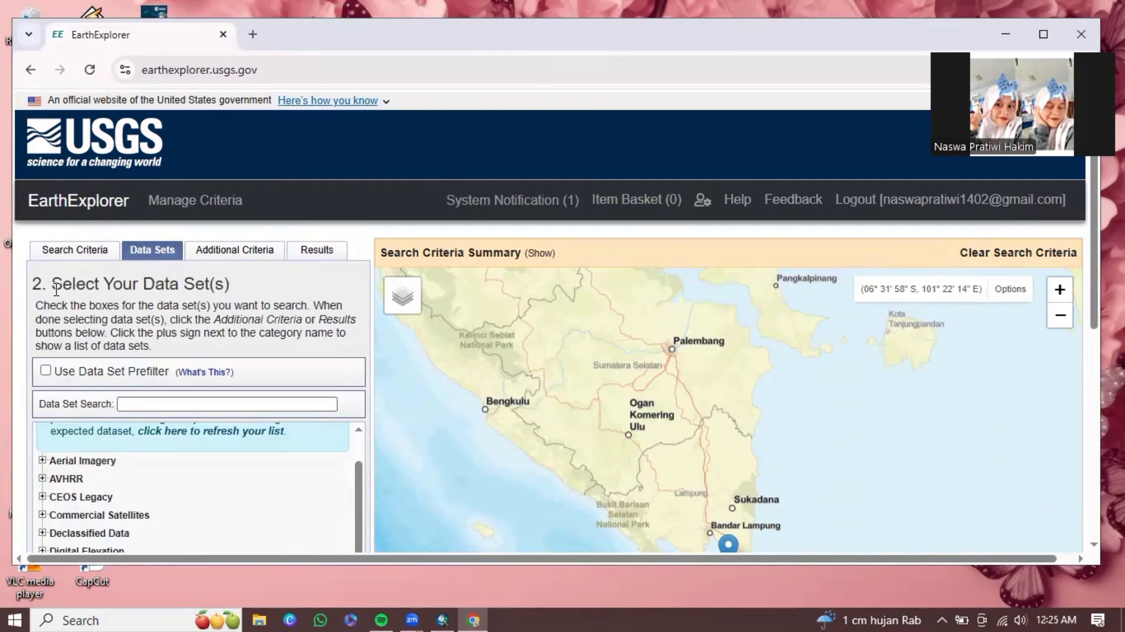
{"action": "left_click", "coordinate": [73, 251]}
{"action": "scroll", "coordinate": [72, 258], "scroll_direction": "down", "scroll_amount": 8}
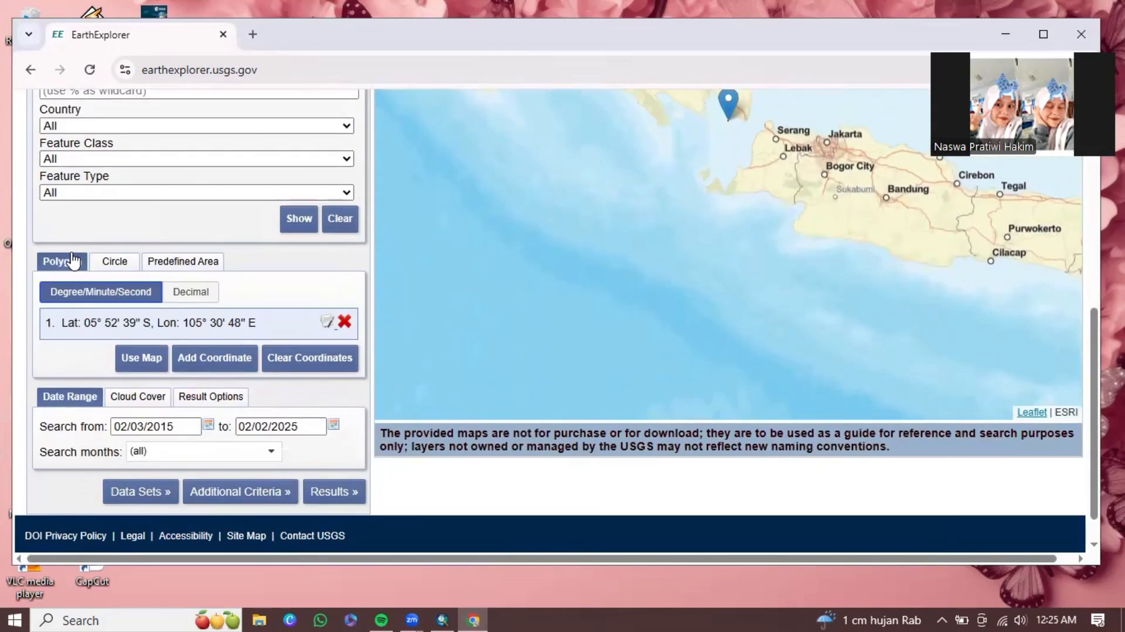
{"action": "left_click", "coordinate": [179, 428]}
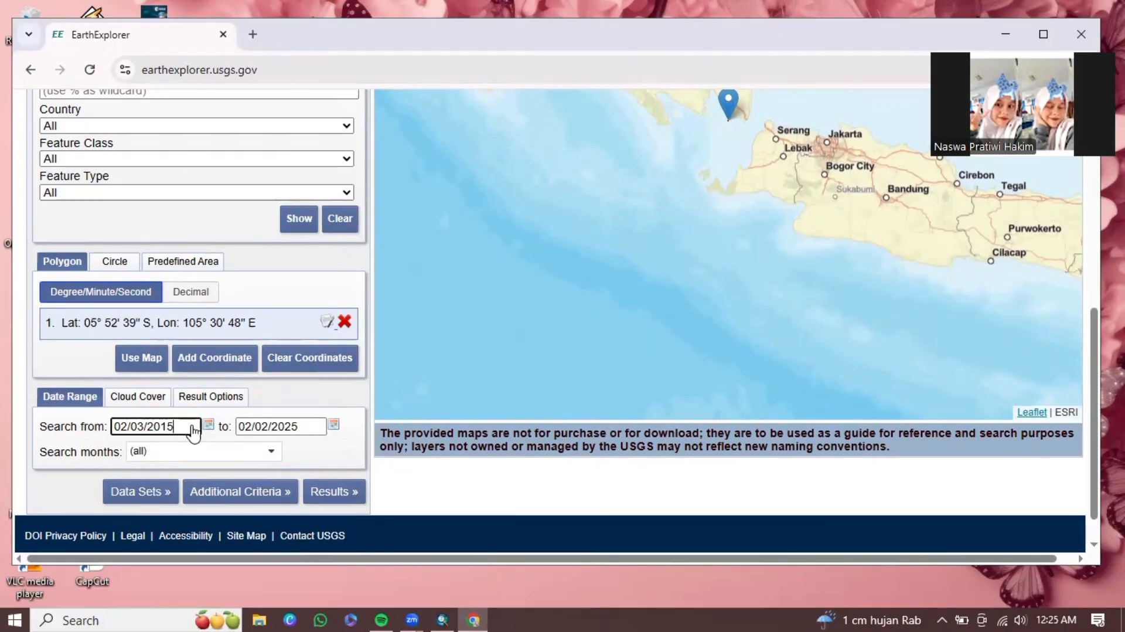
{"action": "key", "text": "BackSpace"}
{"action": "type", "text": "4"}
{"action": "left_click", "coordinate": [299, 433]}
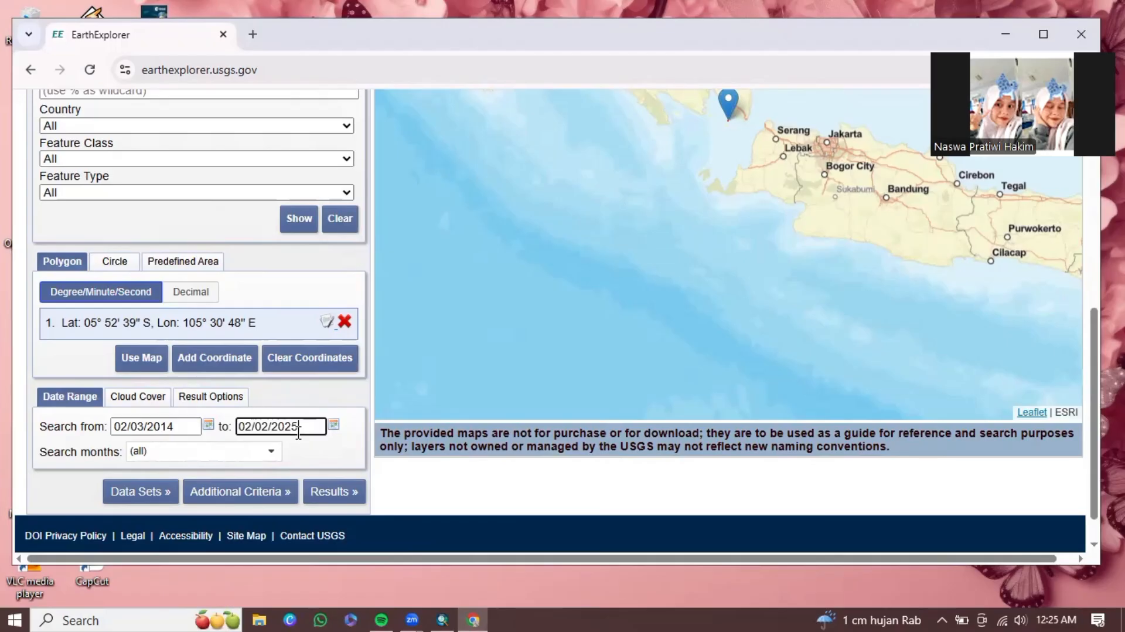
{"action": "key", "text": "BackSpace"}
{"action": "key", "text": "BackSpace"}
{"action": "type", "text": "15"}
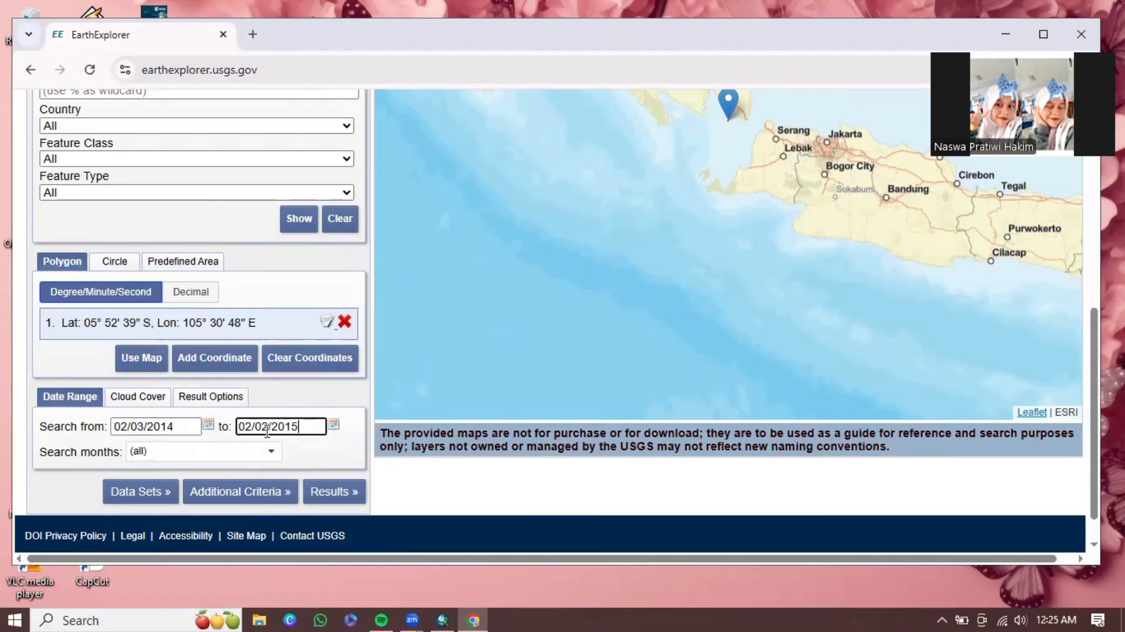
- Run the Landsat 8-9 OLI/TIRS C2 L1 search for the new date range and cancel it while it is searching
{"action": "left_click", "coordinate": [318, 501]}
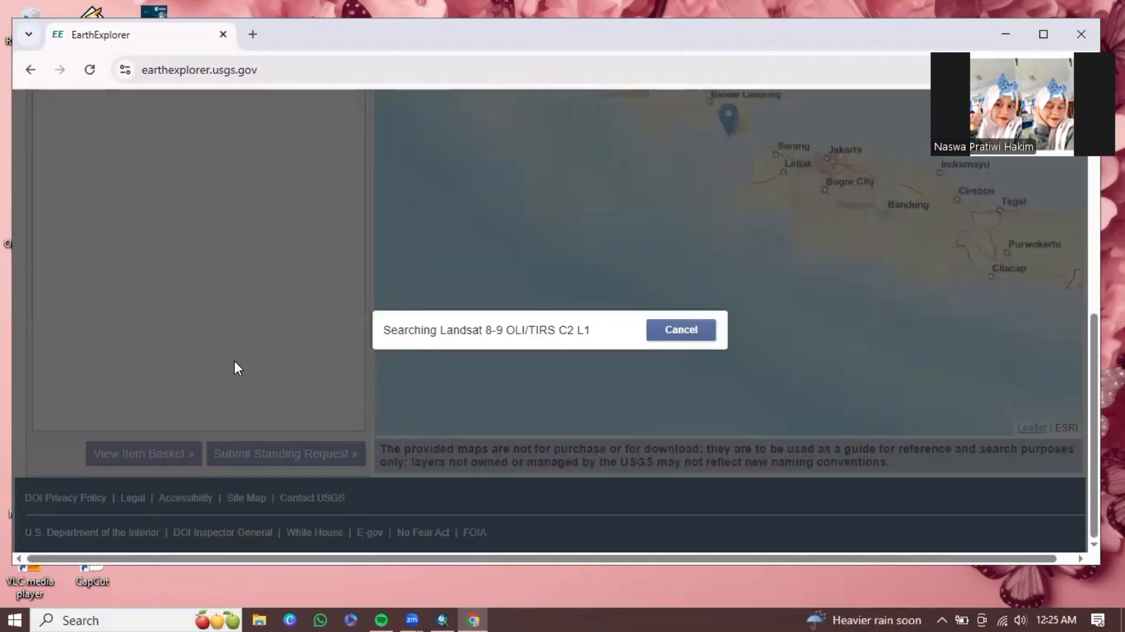
{"action": "left_click", "coordinate": [680, 330]}
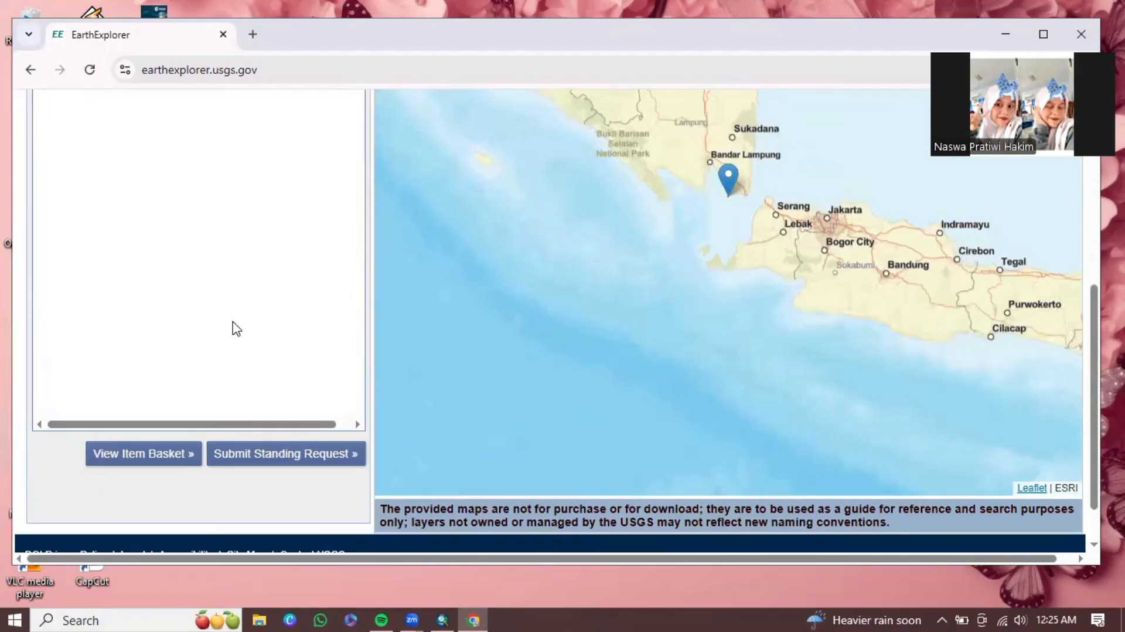
{"action": "scroll", "coordinate": [233, 325], "scroll_direction": "down", "scroll_amount": 1}
{"action": "scroll", "coordinate": [233, 325], "scroll_direction": "up", "scroll_amount": 3}
{"action": "scroll", "coordinate": [234, 326], "scroll_direction": "down", "scroll_amount": 3}
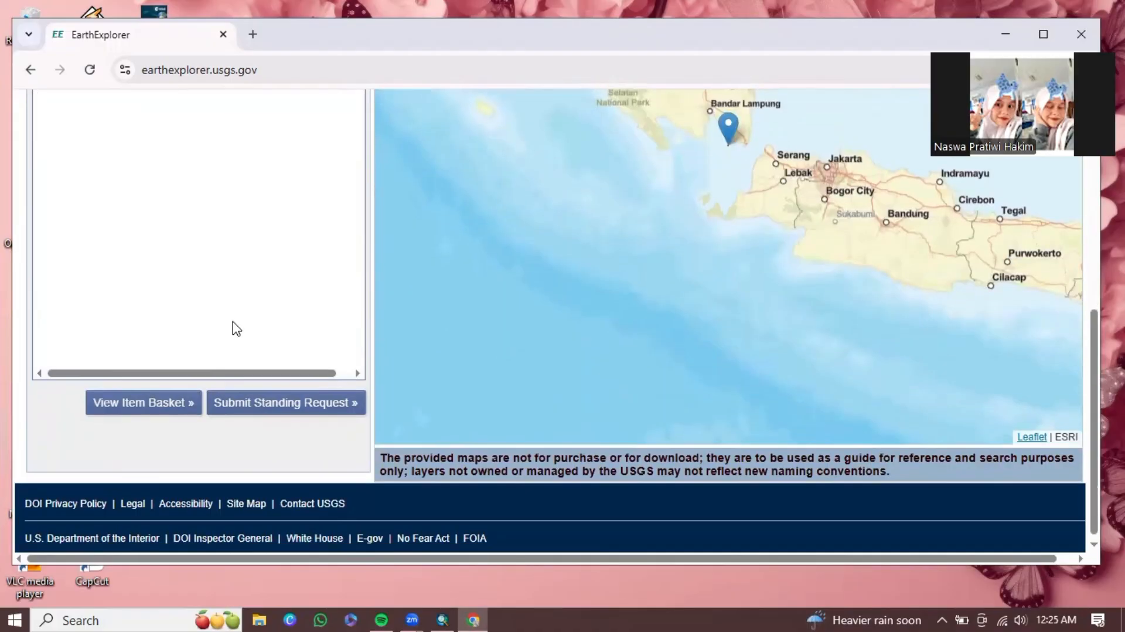
{"action": "scroll", "coordinate": [234, 326], "scroll_direction": "up", "scroll_amount": 6}
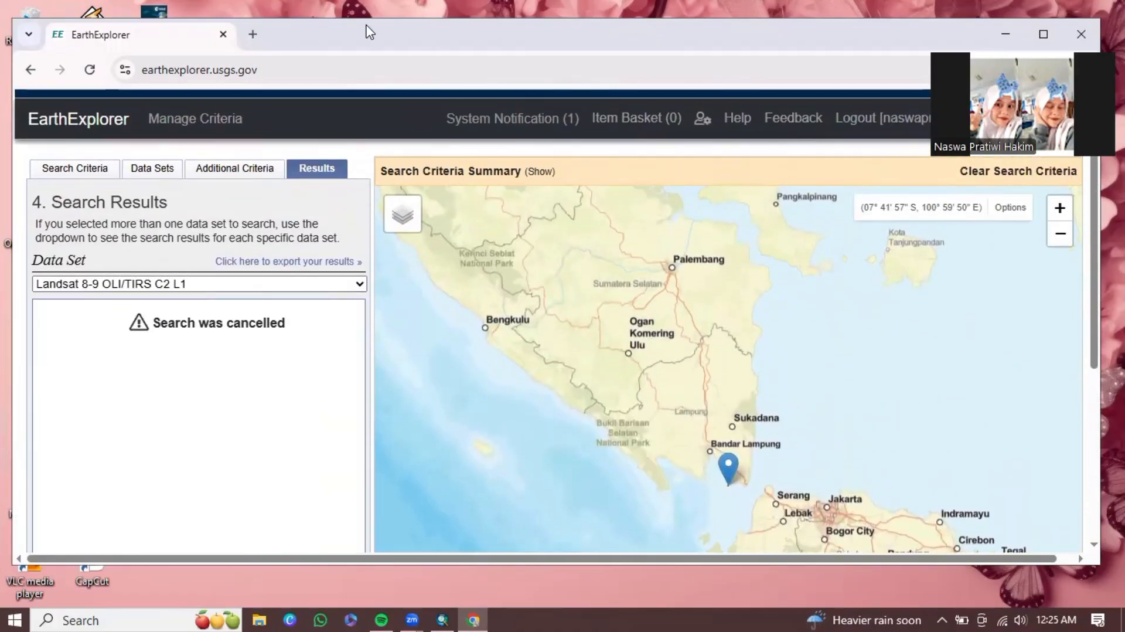
- Switch to ArcMap and add bands B4, B5 and B6 of LC09_L2SP_123064_20241228_20241229_02_T1 from D:\PULAU SEBUKU 2015-2025
{"action": "left_click", "coordinate": [1005, 34]}
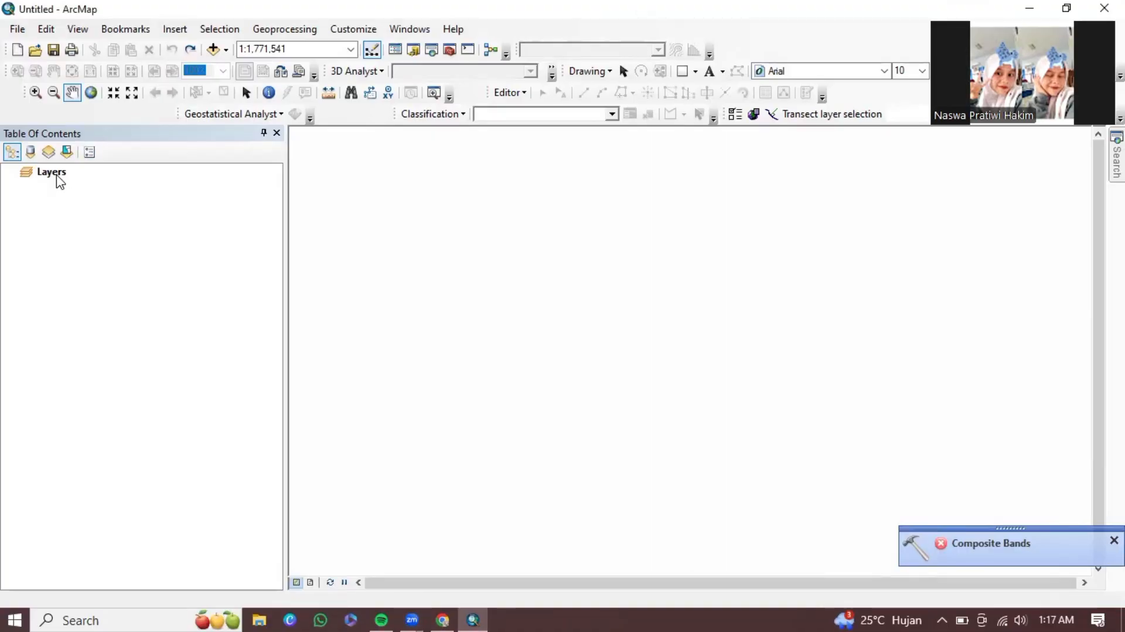
{"action": "right_click", "coordinate": [57, 175]}
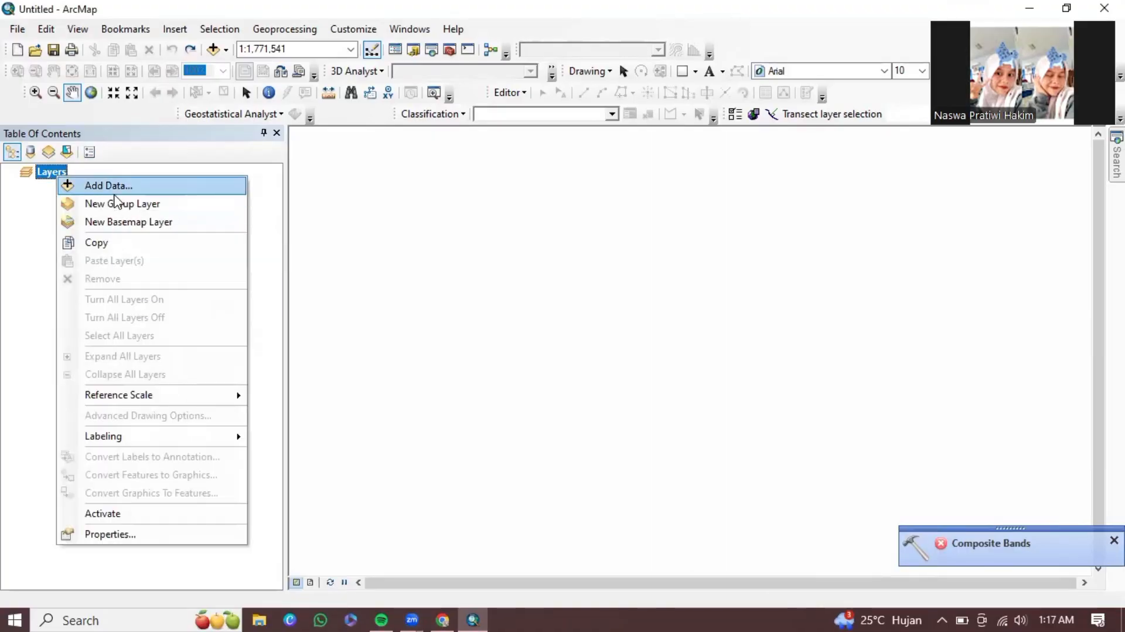
{"action": "left_click", "coordinate": [111, 189]}
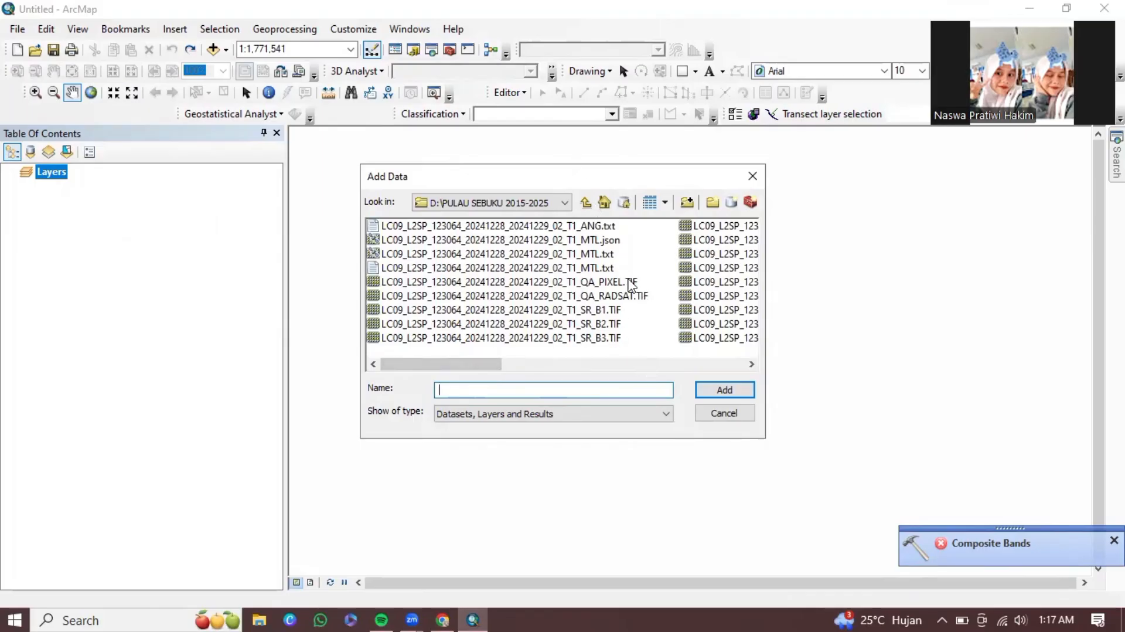
{"action": "left_click", "coordinate": [653, 363]}
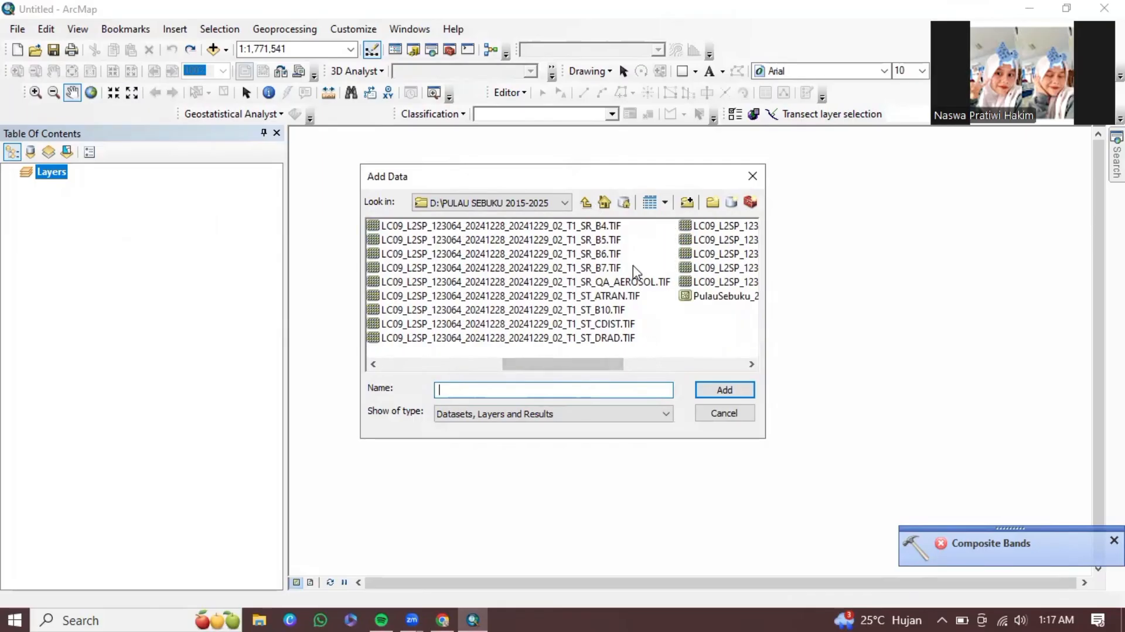
{"action": "left_click_drag", "start_coordinate": [633, 257], "coordinate": [565, 221]}
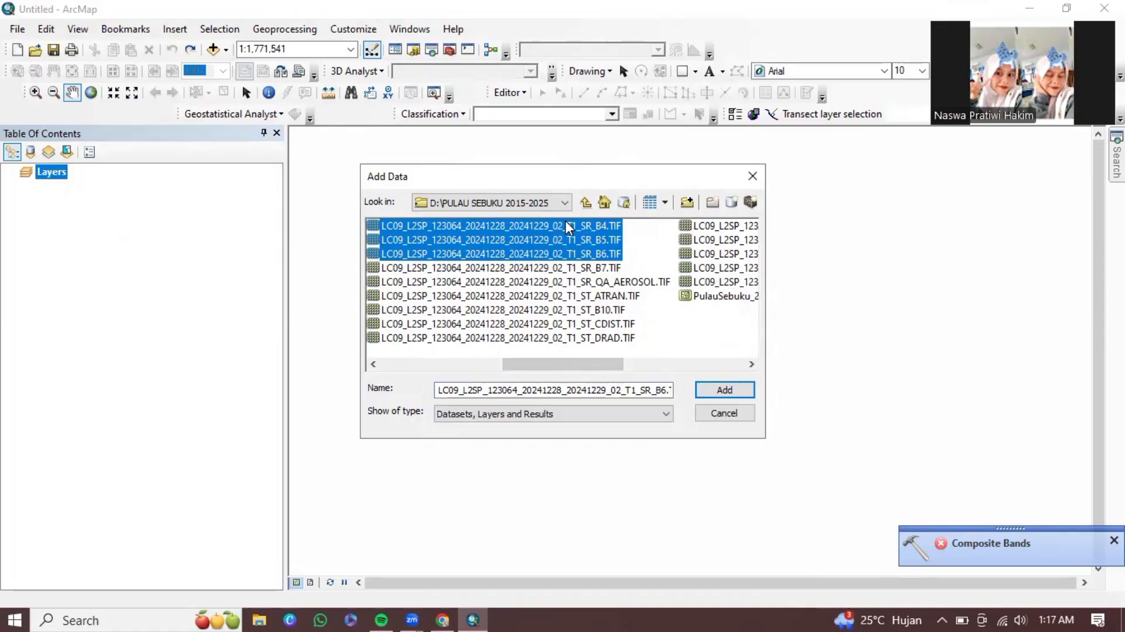
{"action": "left_click", "coordinate": [709, 390]}
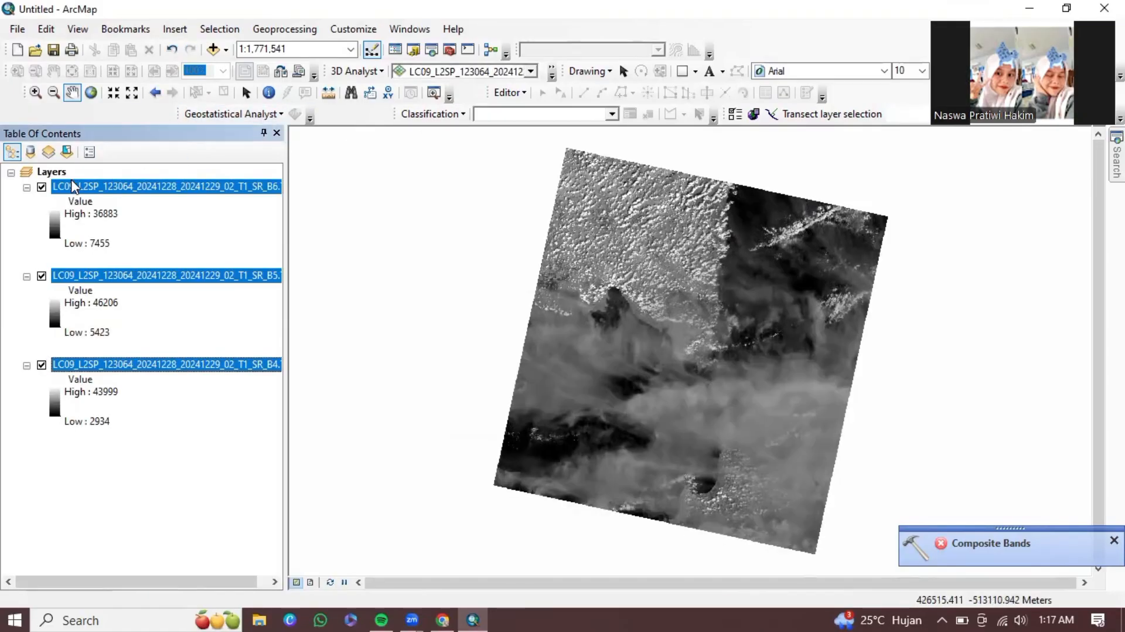
- Add bands B4, B5 and B6 of LC09_L2SP_123064_20241126_20241127_02_T1 from the D:\PULAU SEBUKU 2014-2015 folder
{"action": "left_click", "coordinate": [50, 172]}
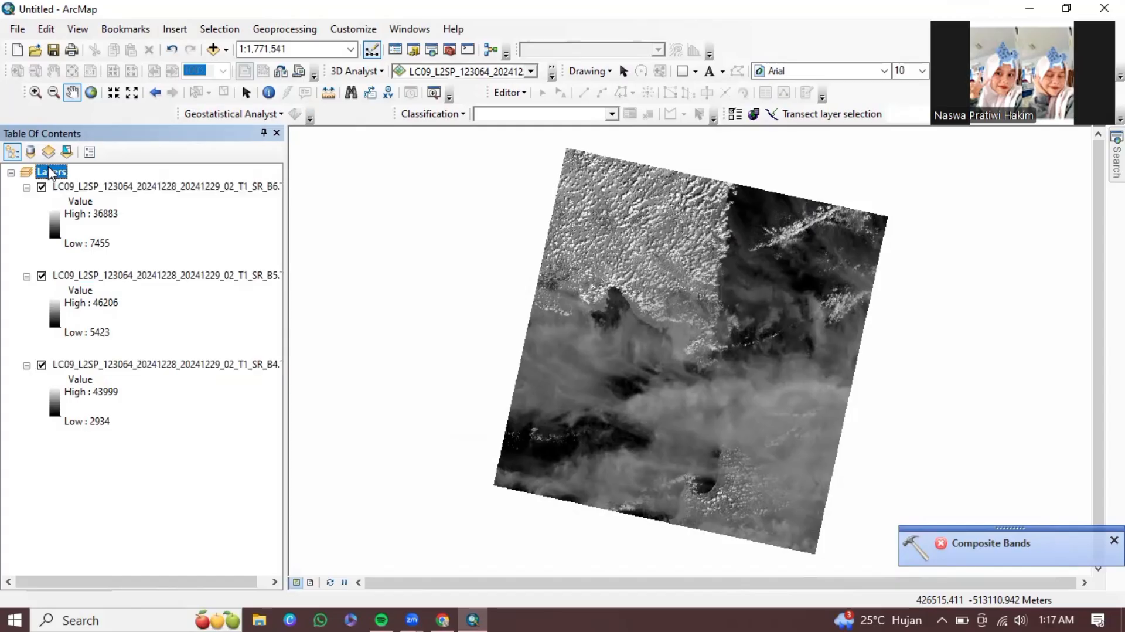
{"action": "right_click", "coordinate": [50, 172]}
{"action": "left_click", "coordinate": [99, 177]}
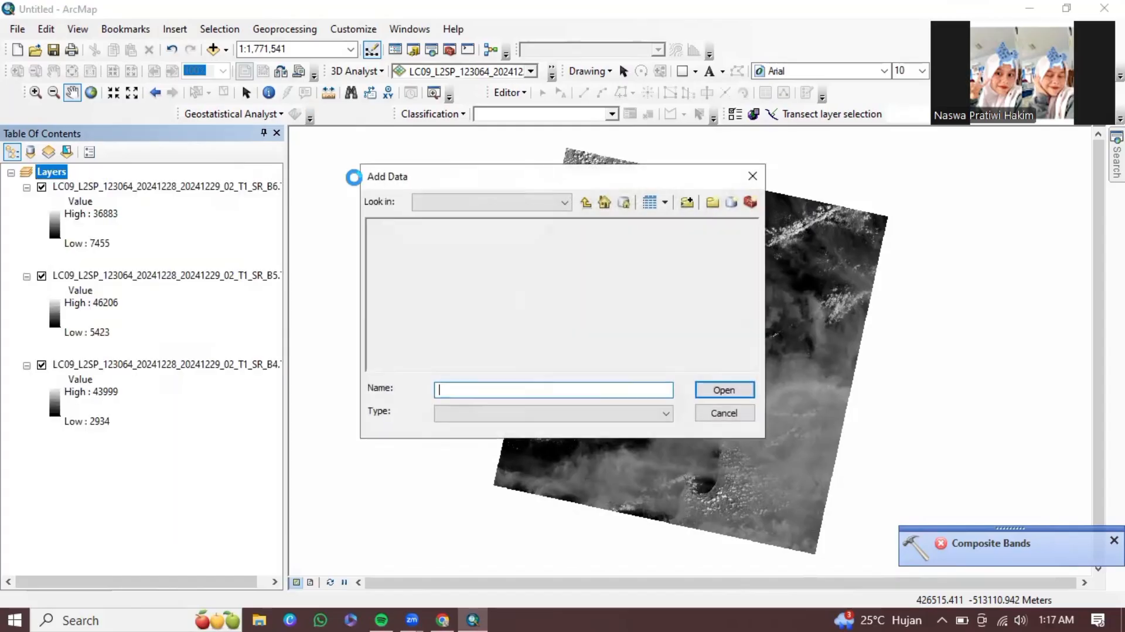
{"action": "left_click", "coordinate": [520, 202]}
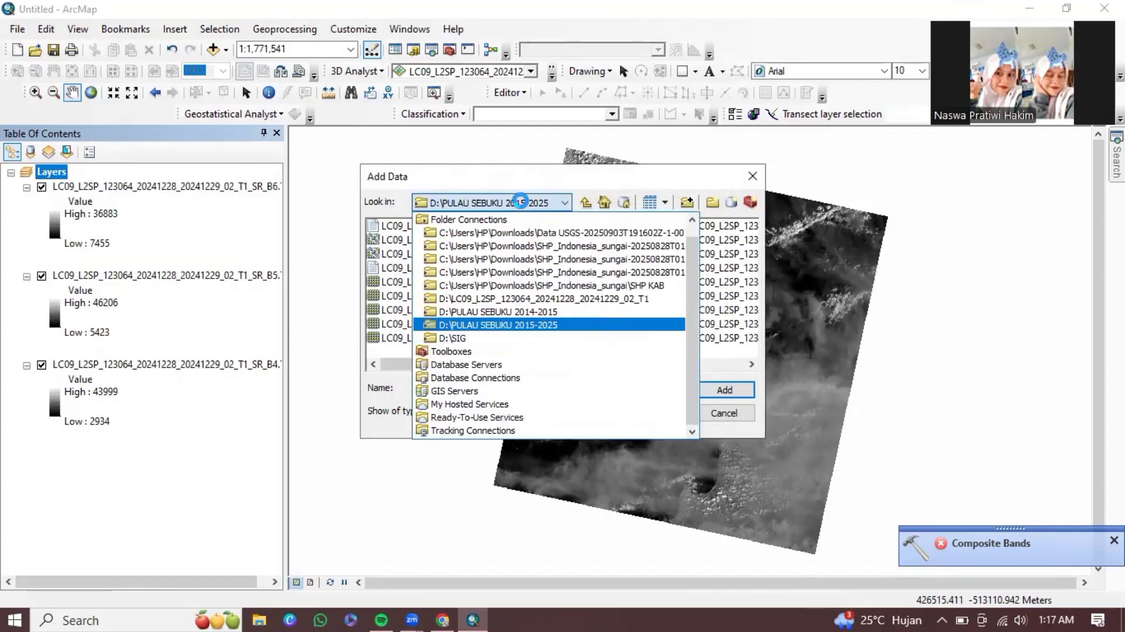
{"action": "left_click", "coordinate": [508, 312]}
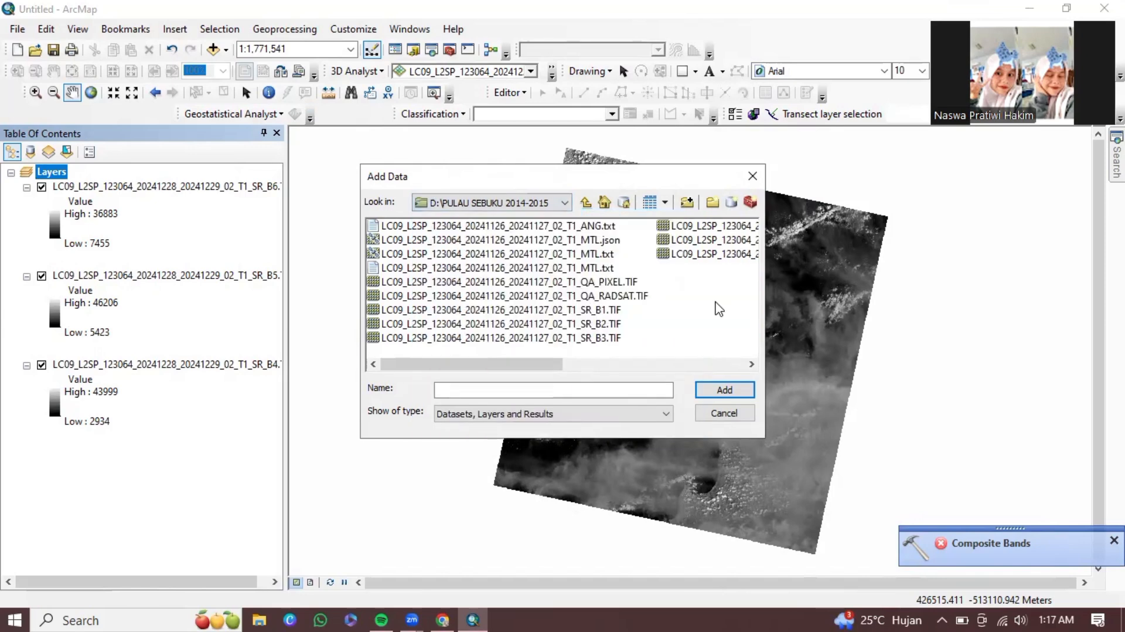
{"action": "left_click_drag", "start_coordinate": [714, 302], "coordinate": [694, 216]}
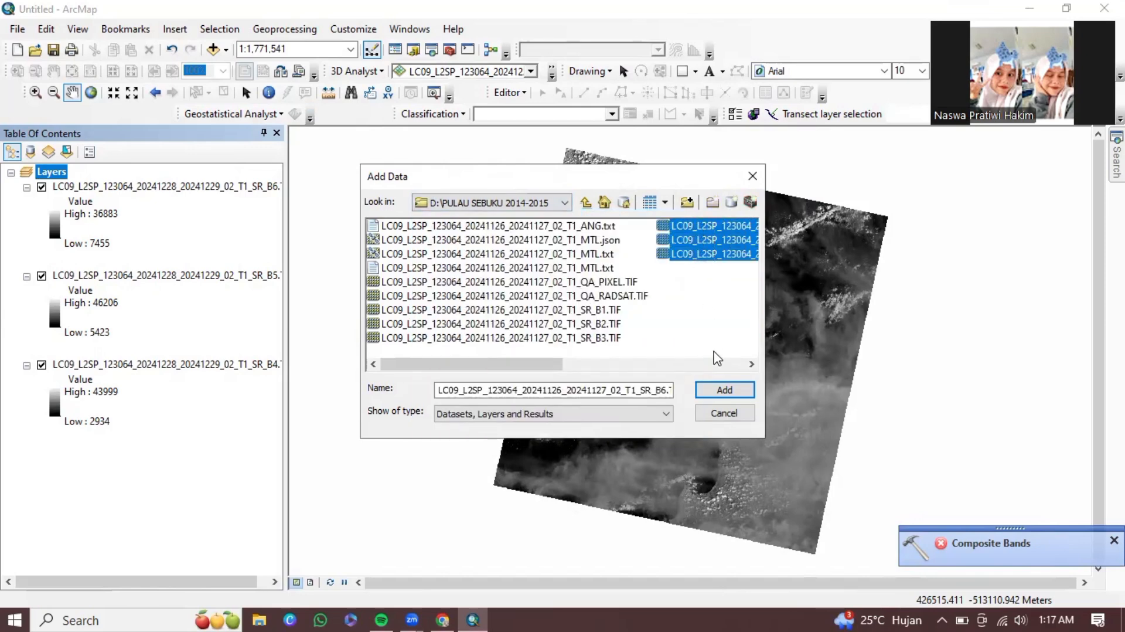
{"action": "left_click", "coordinate": [719, 388]}
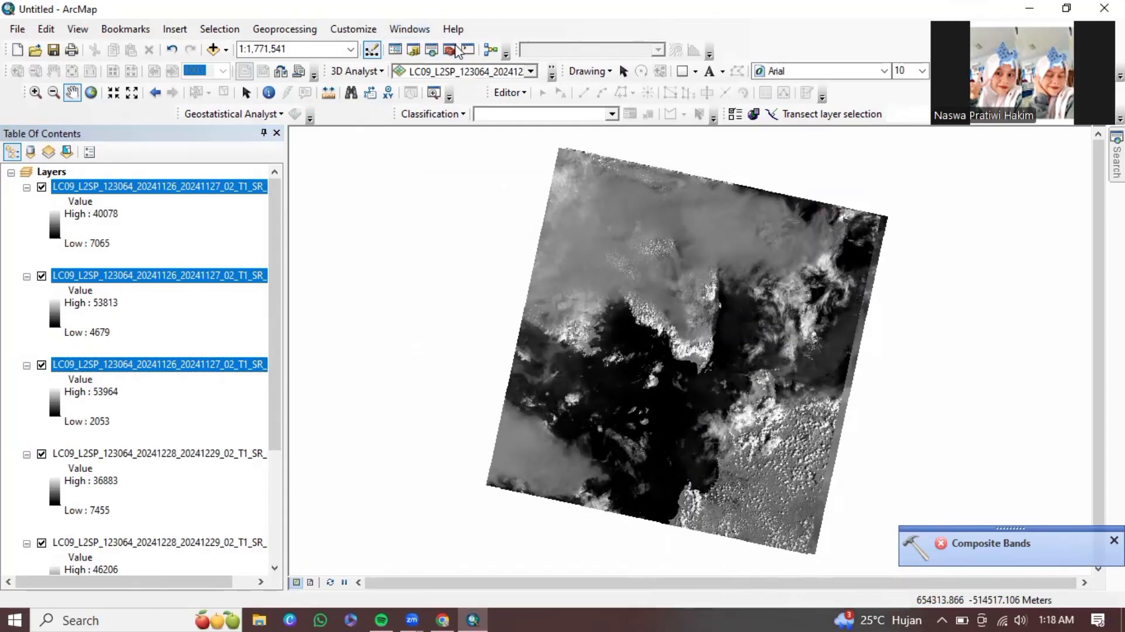
- Start the Composite Bands tool and load bands B4, B5 and B6 of scene LC09_L2SP_123064_20241126_20241127_02_T1 as input rasters, in that order
{"action": "left_click", "coordinate": [458, 51]}
{"action": "left_click", "coordinate": [756, 297]}
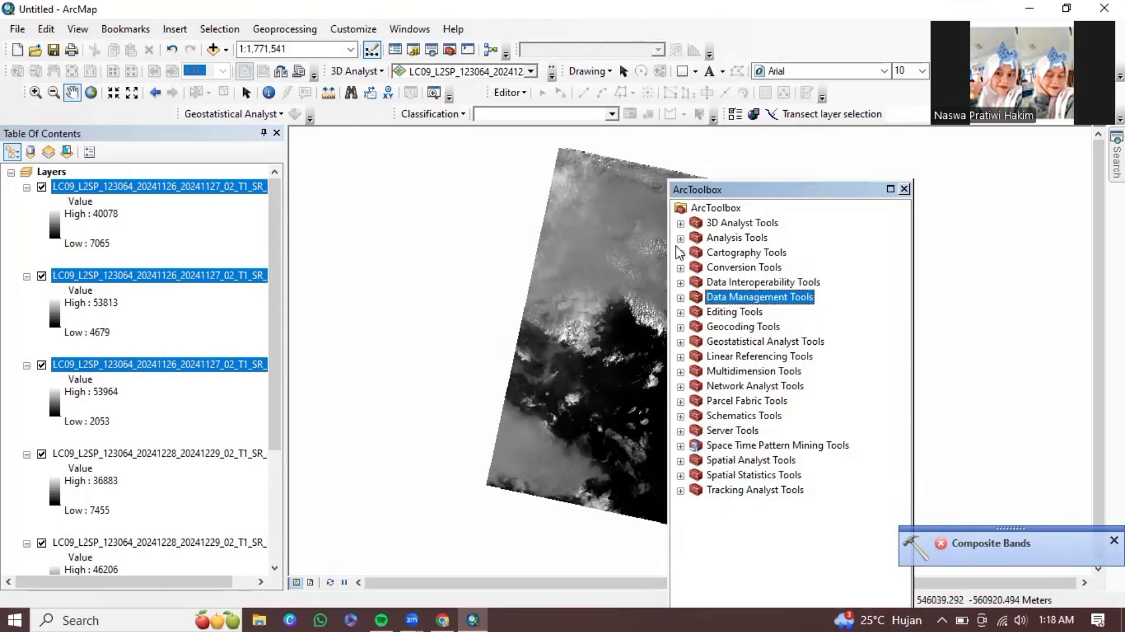
{"action": "double_click", "coordinate": [753, 297]}
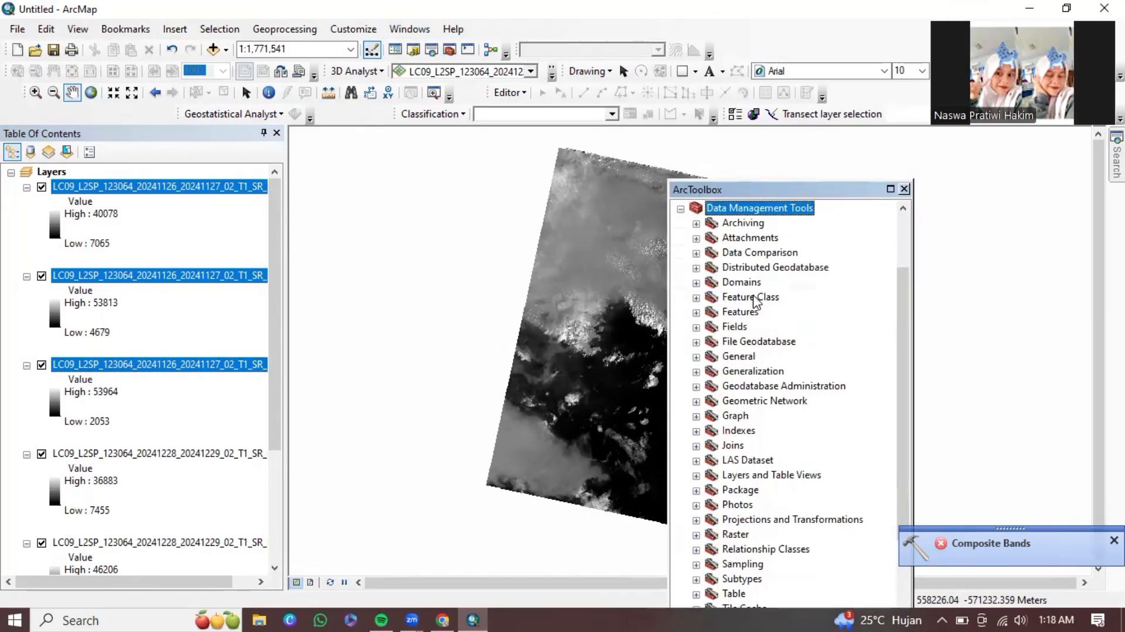
{"action": "double_click", "coordinate": [734, 535]}
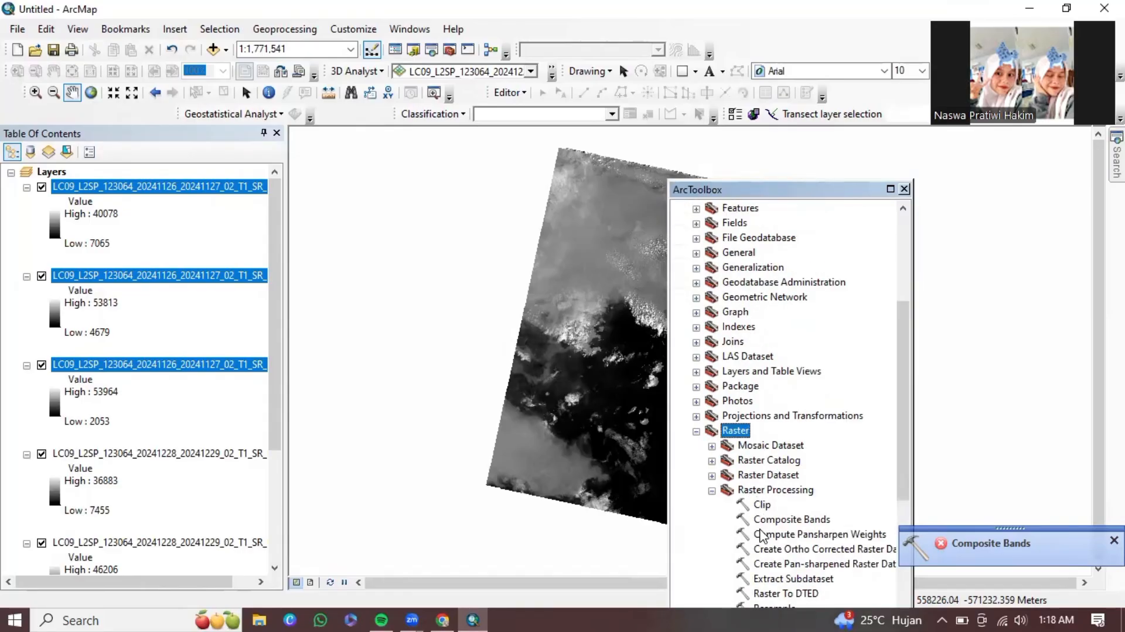
{"action": "double_click", "coordinate": [761, 525]}
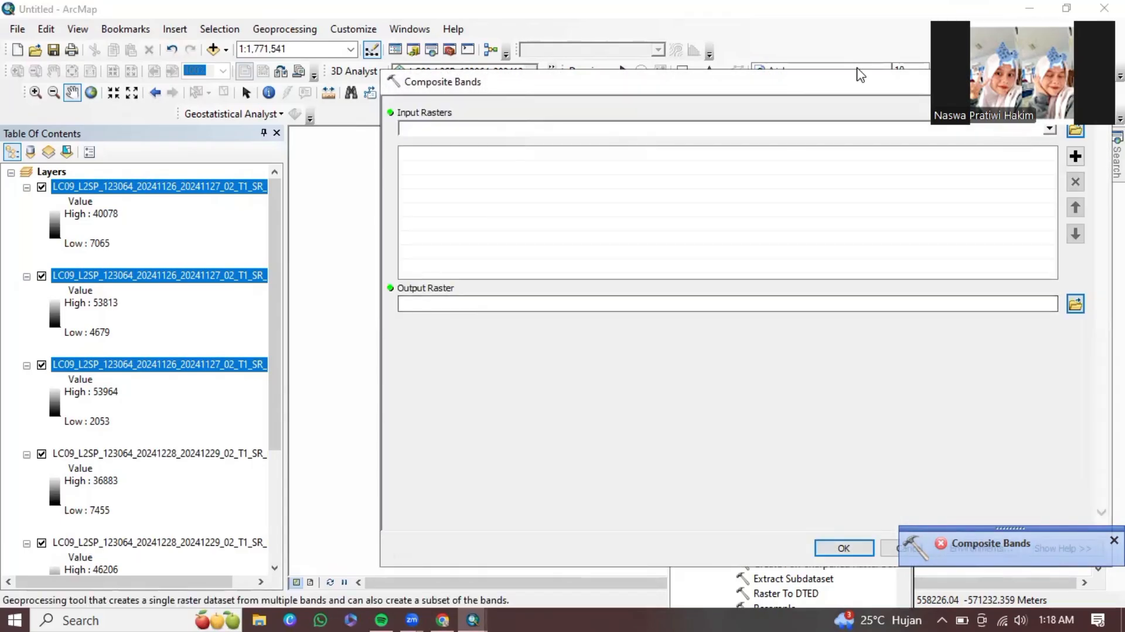
{"action": "left_click", "coordinate": [1048, 129]}
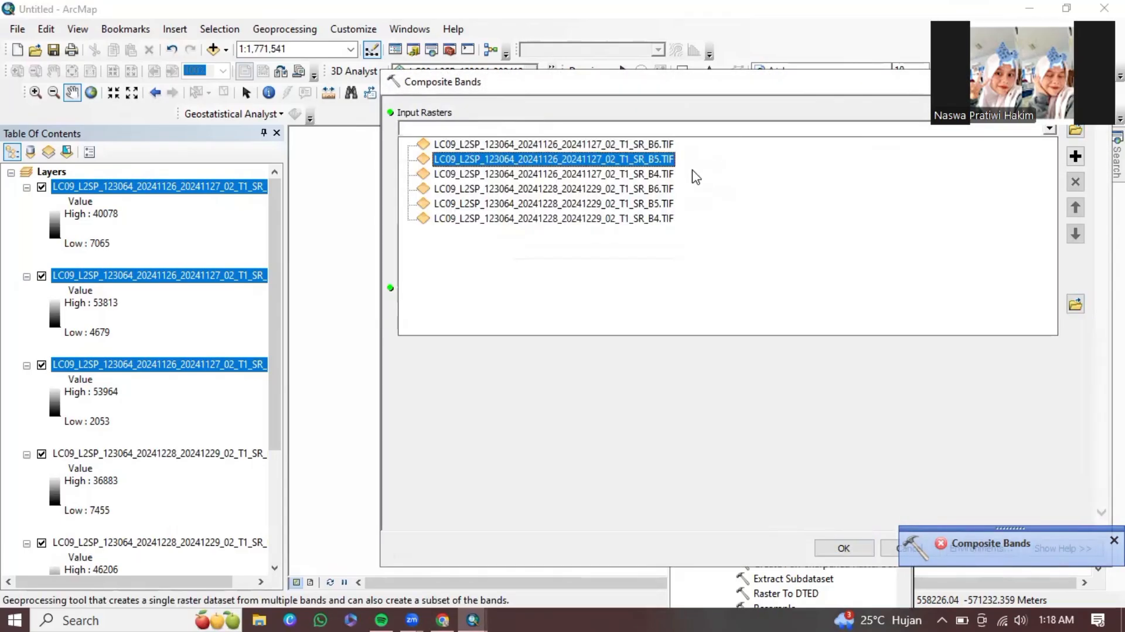
{"action": "left_click", "coordinate": [664, 179]}
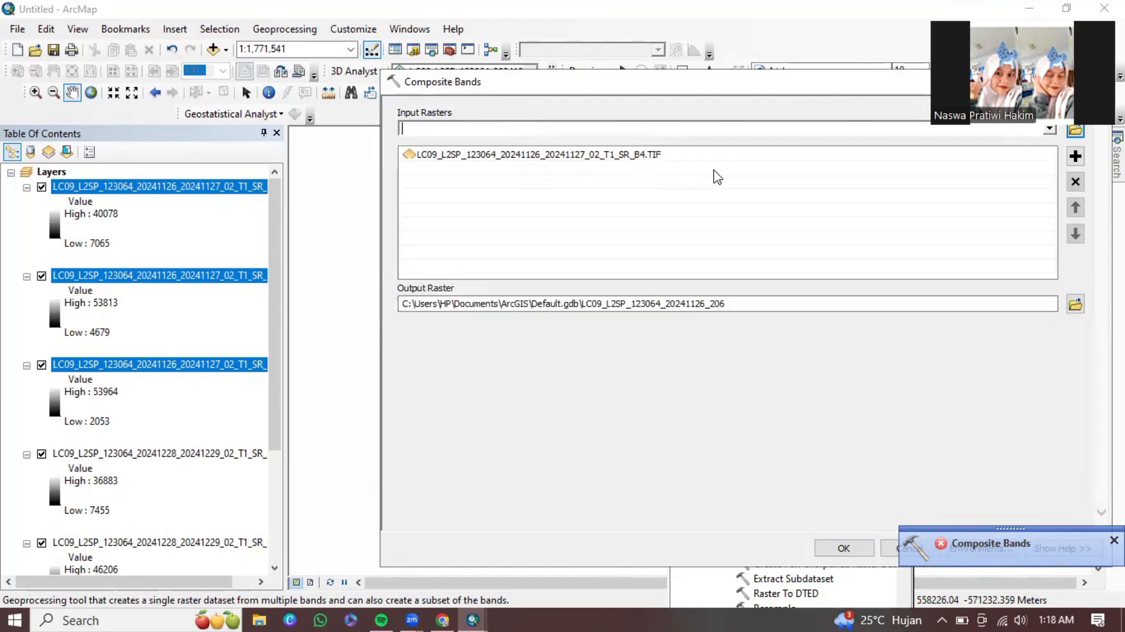
{"action": "left_click", "coordinate": [1051, 130]}
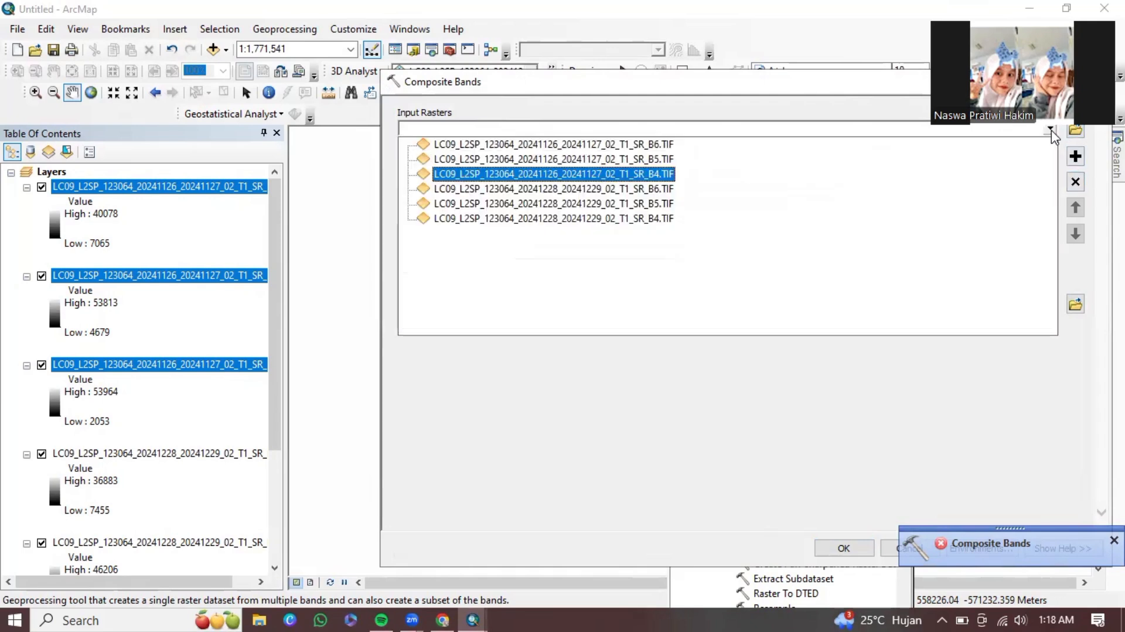
{"action": "left_click", "coordinate": [659, 160]}
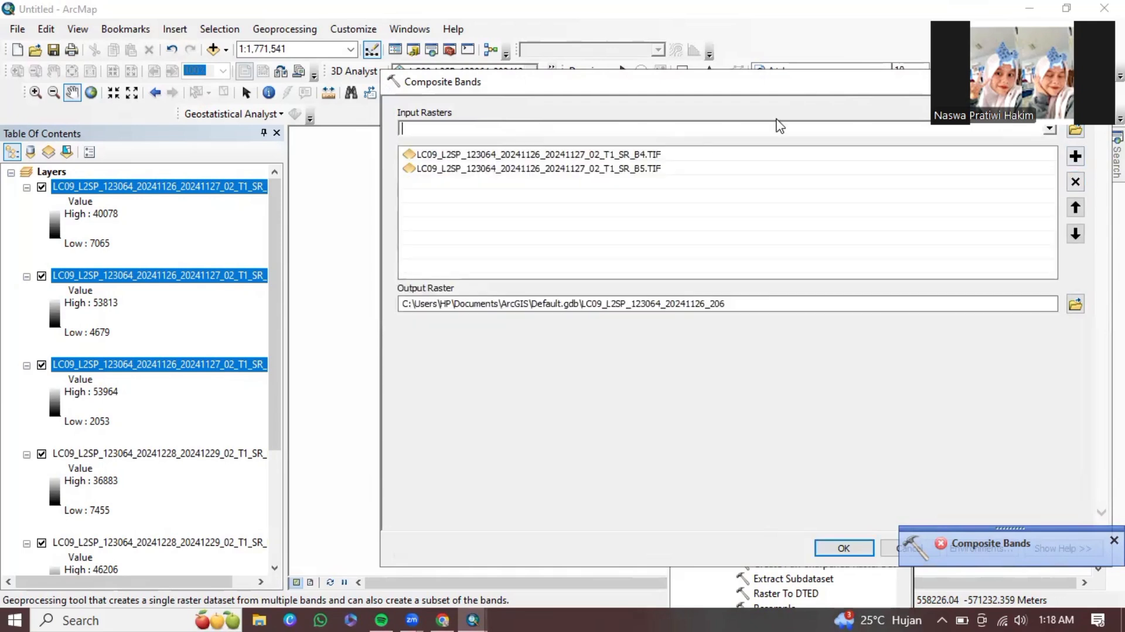
{"action": "left_click", "coordinate": [1051, 130]}
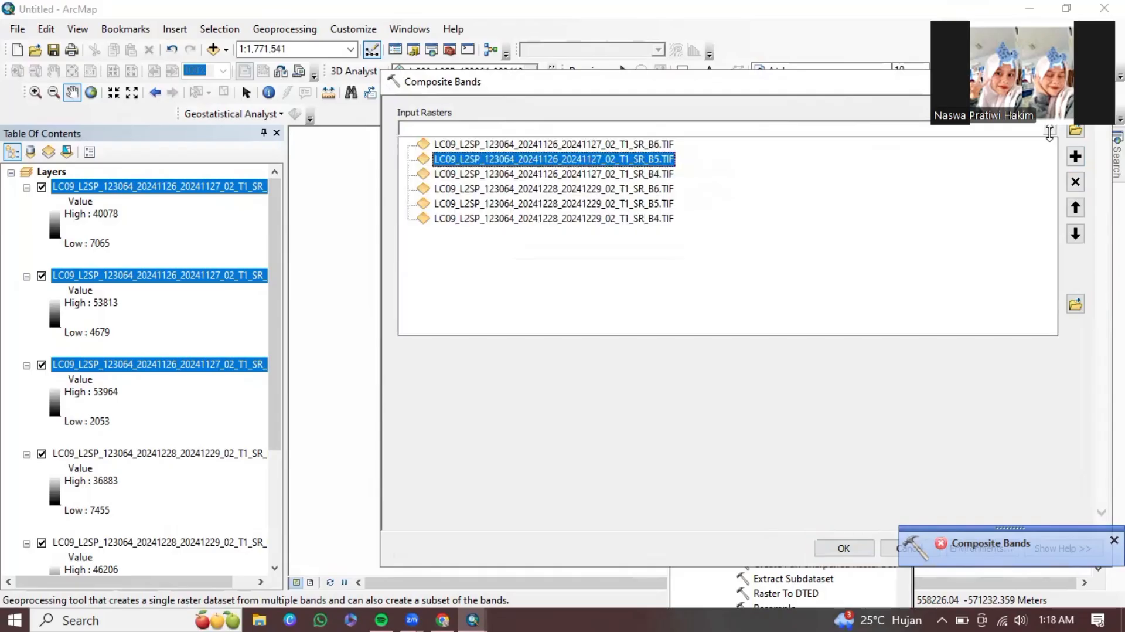
{"action": "left_click", "coordinate": [674, 145]}
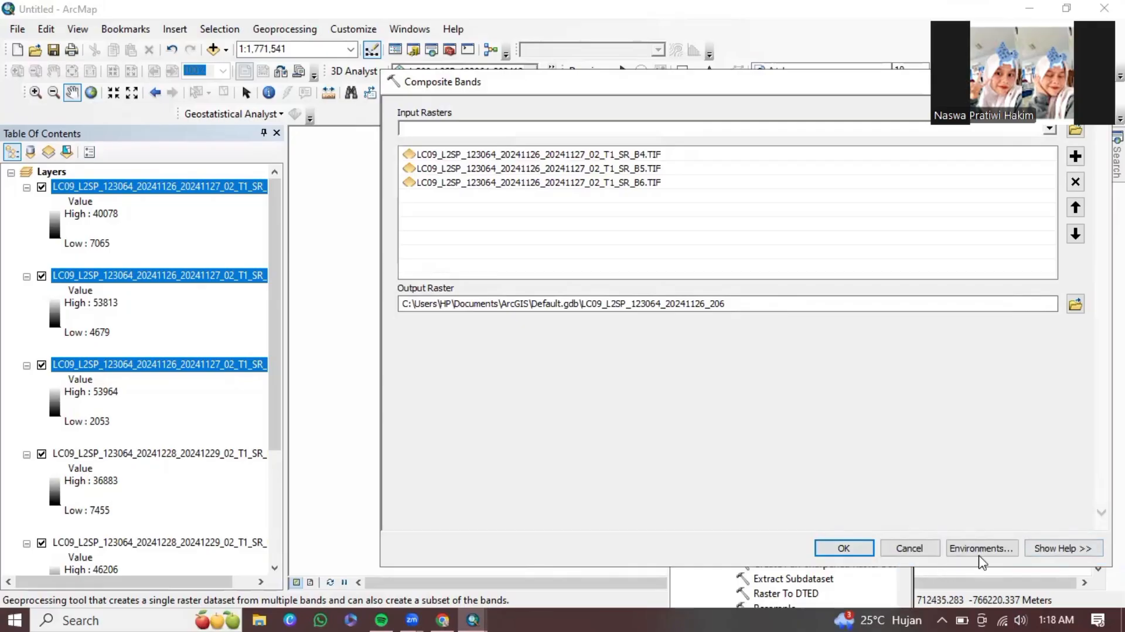
- Set the output coordinate system to Same as Display and run the band composite for the 20241126 scene
{"action": "left_click", "coordinate": [987, 547]}
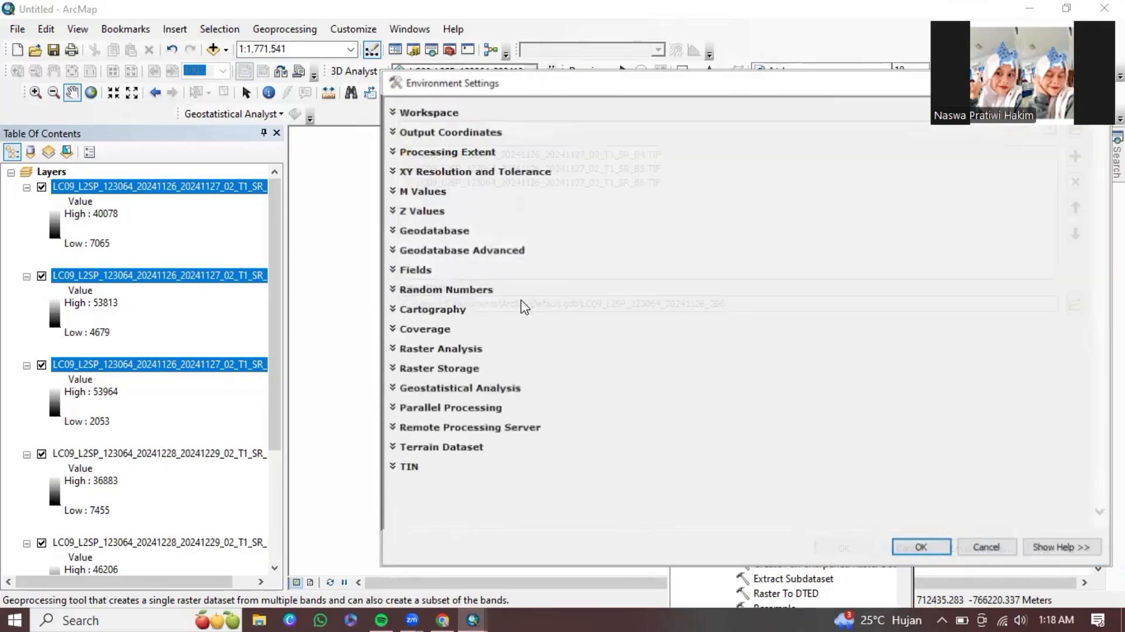
{"action": "left_click", "coordinate": [458, 134]}
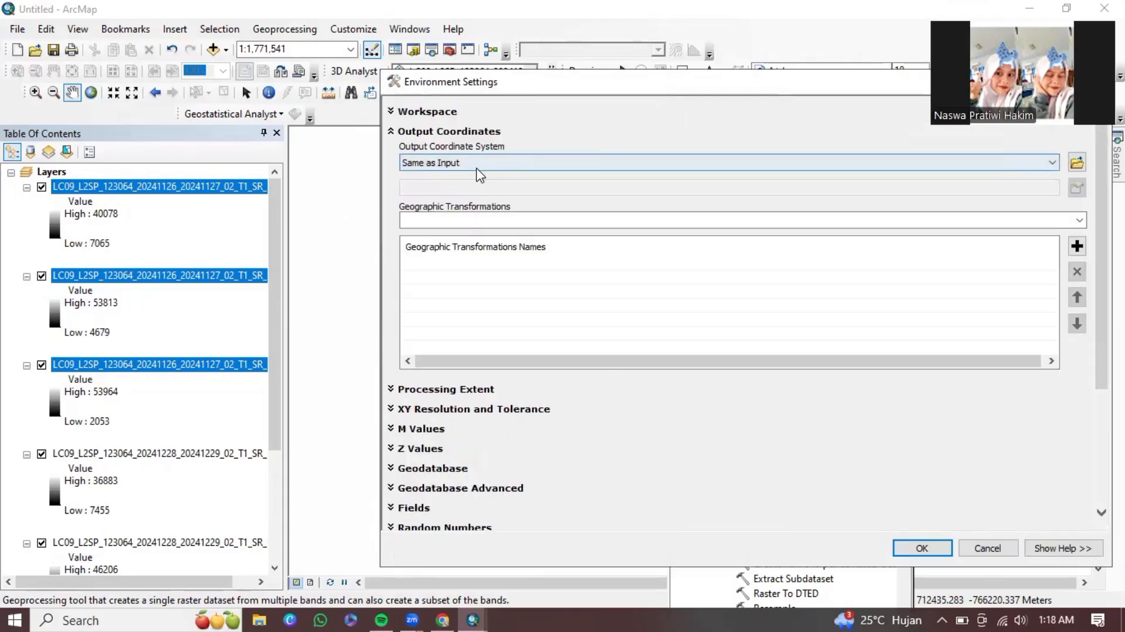
{"action": "left_click", "coordinate": [476, 167]}
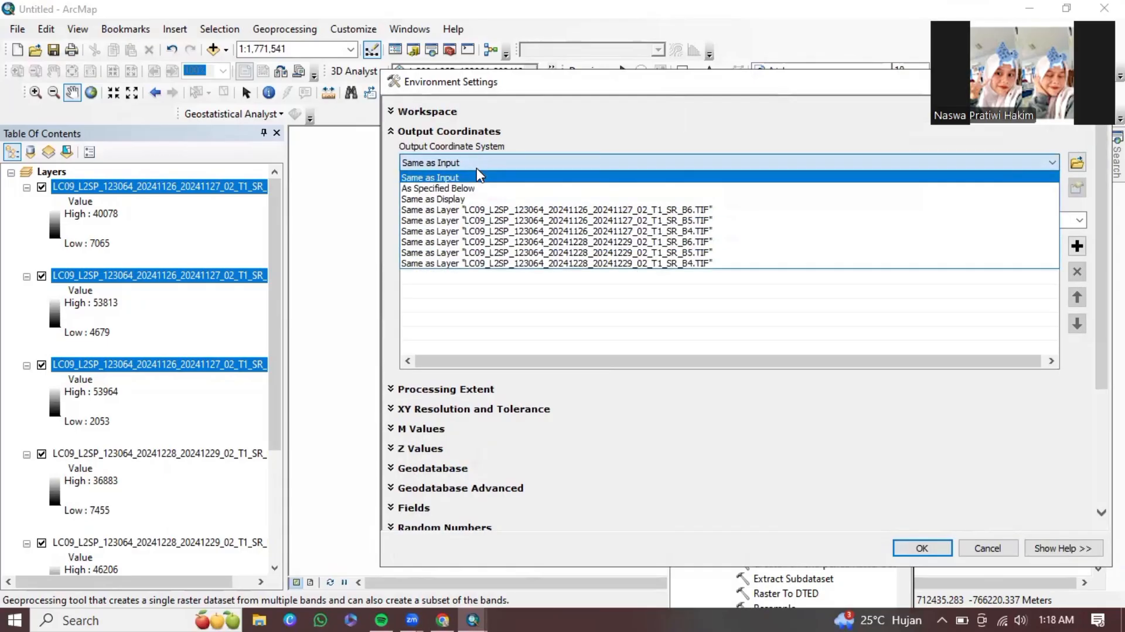
{"action": "left_click", "coordinate": [455, 200]}
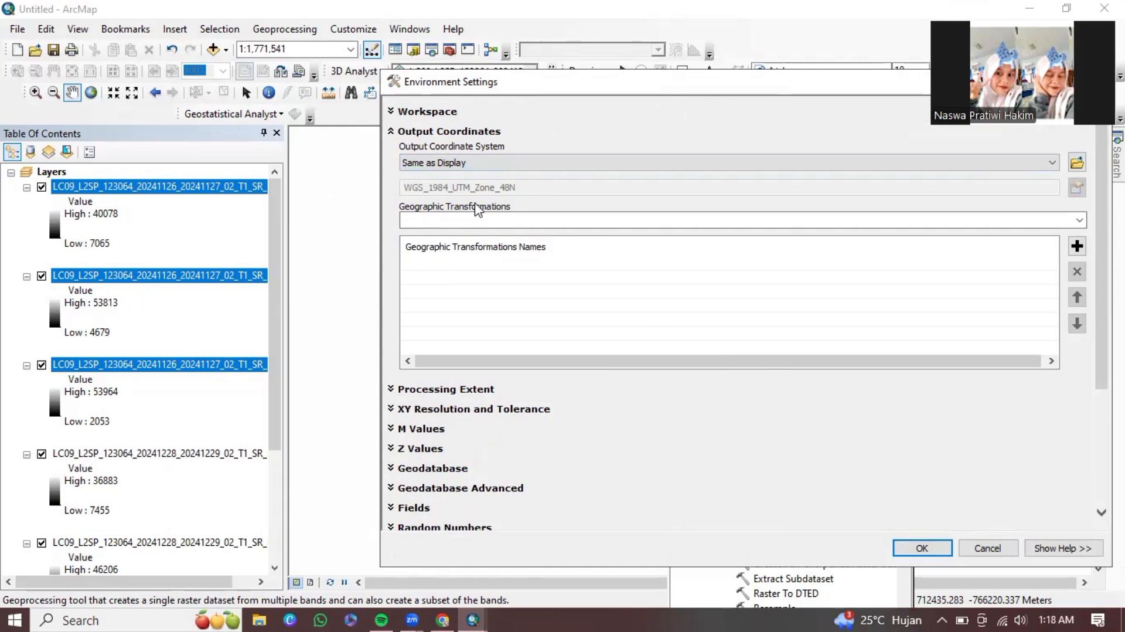
{"action": "left_click", "coordinate": [922, 549]}
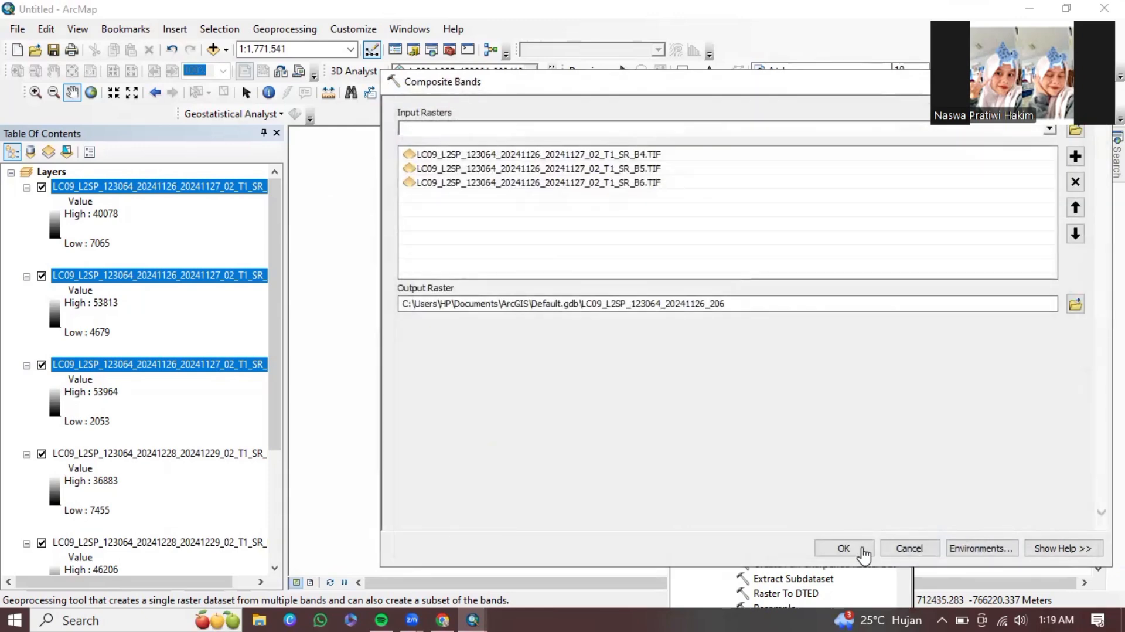
{"action": "left_click", "coordinate": [843, 548]}
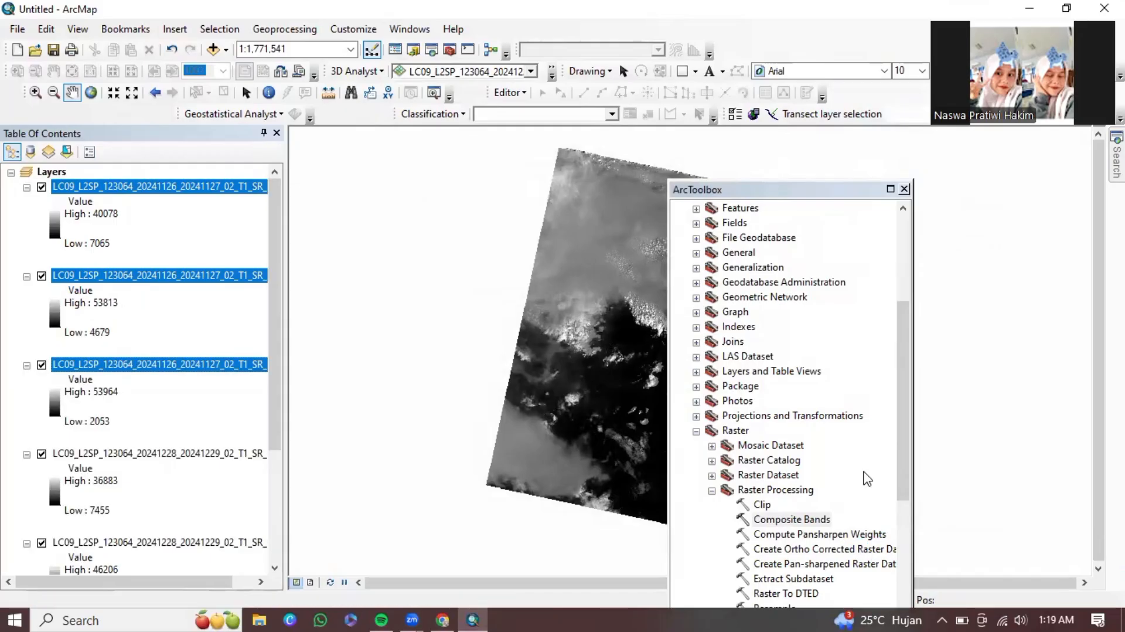
{"action": "left_click", "coordinate": [905, 190]}
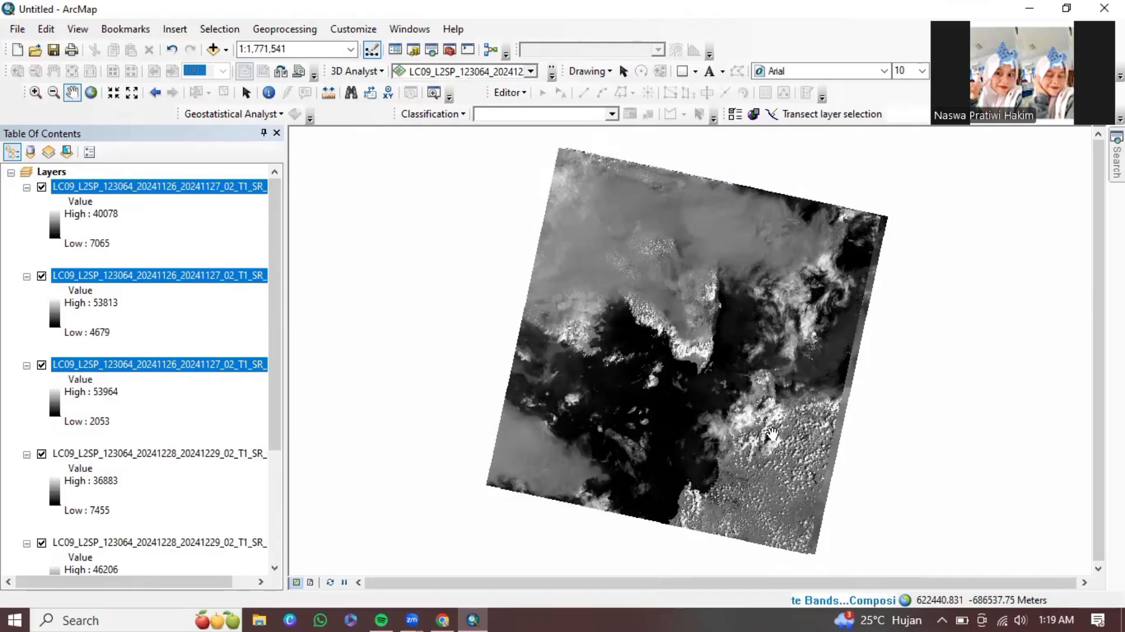
- Start Composite Bands again and load bands B4, B5 and B6 of scene LC09_L2SP_123064_20241228_20241229_02_T1 as input rasters, in that order
{"action": "left_click", "coordinate": [449, 50]}
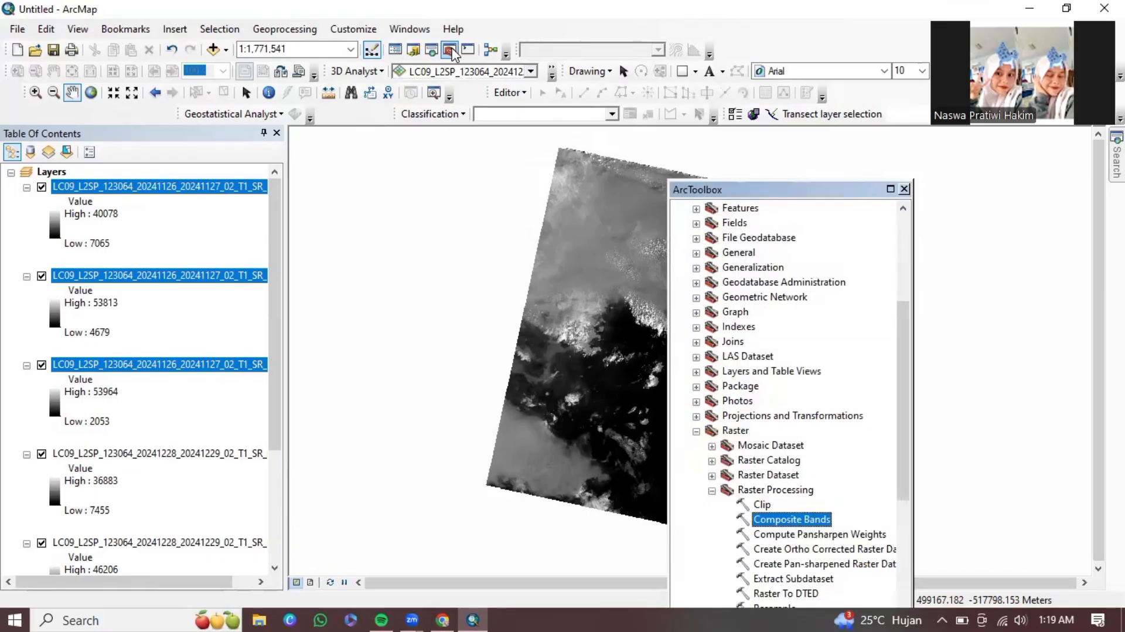
{"action": "double_click", "coordinate": [788, 520]}
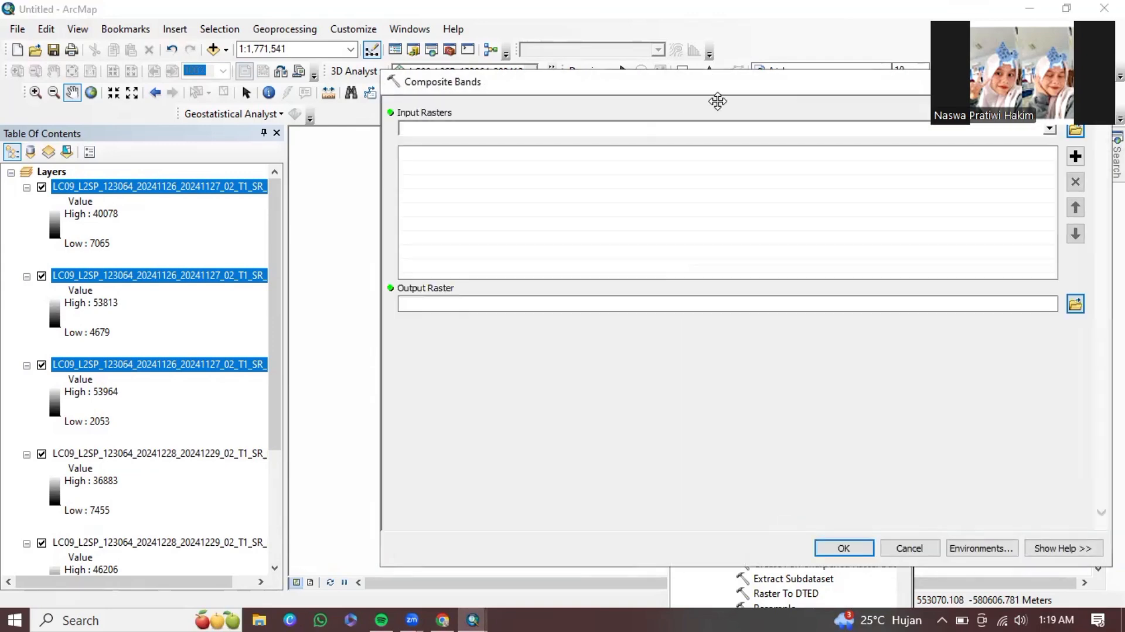
{"action": "left_click", "coordinate": [718, 131]}
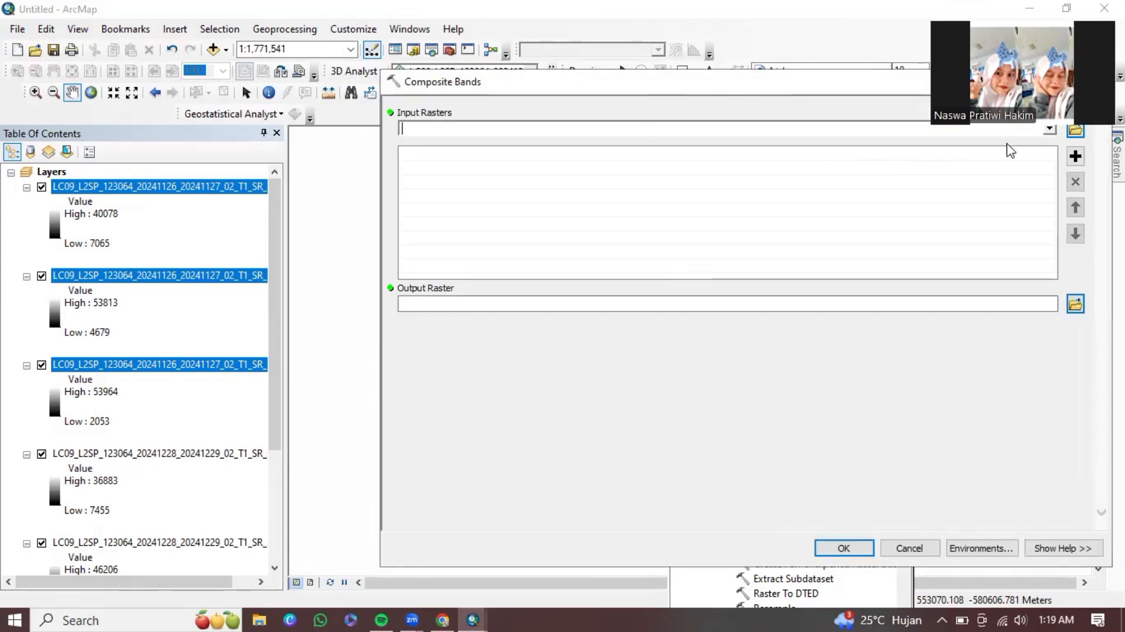
{"action": "left_click", "coordinate": [1050, 130]}
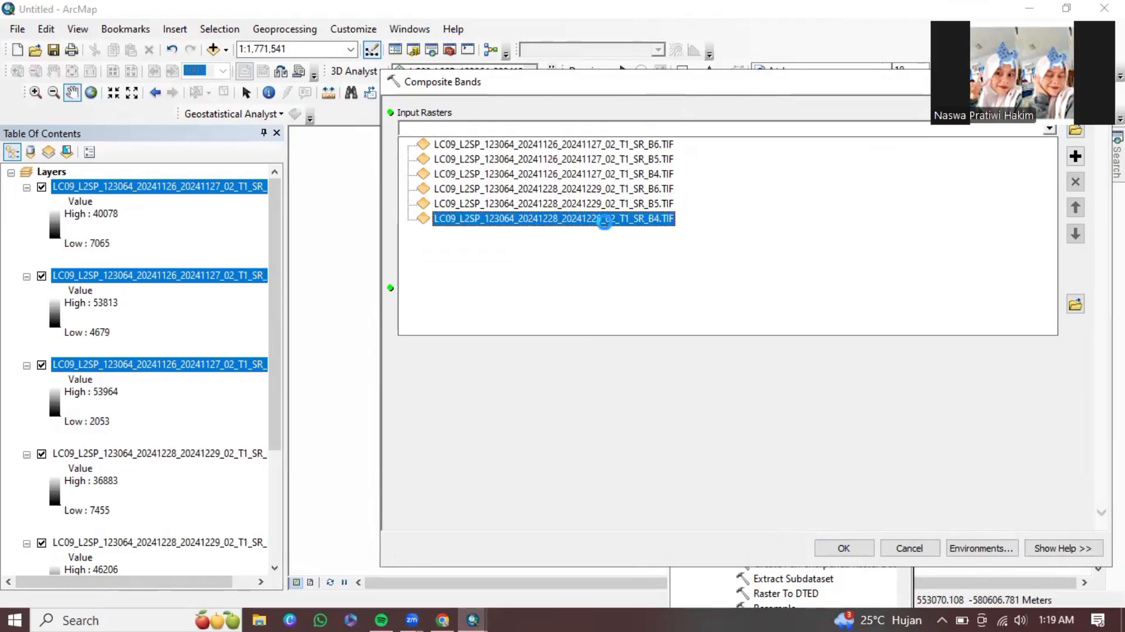
{"action": "left_click", "coordinate": [604, 221]}
{"action": "left_click", "coordinate": [1050, 130]}
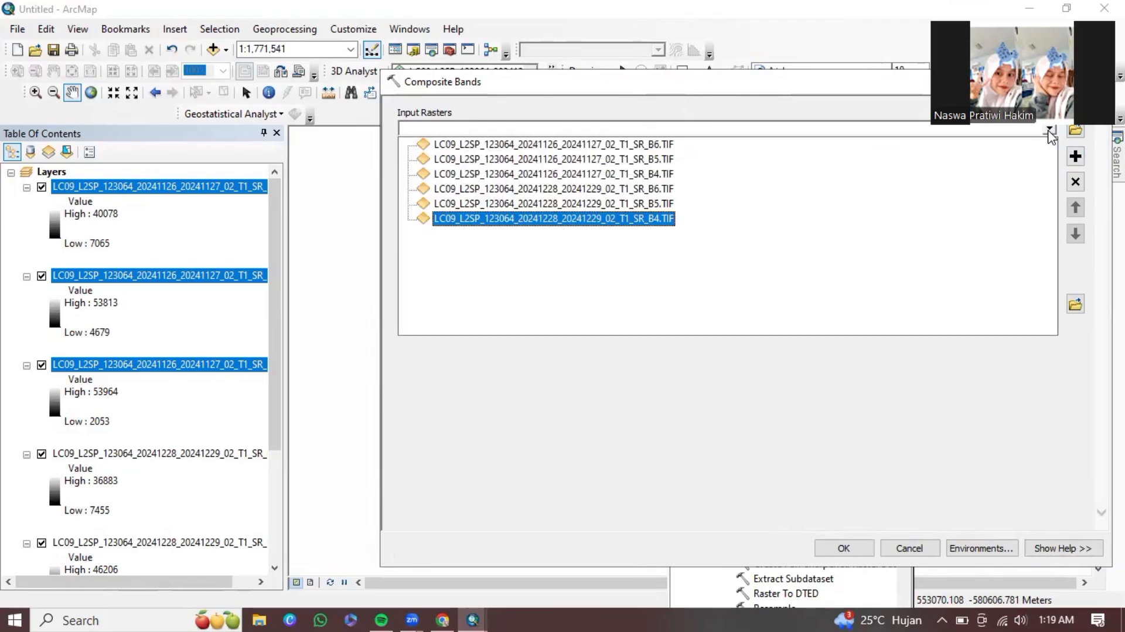
{"action": "left_click", "coordinate": [677, 204]}
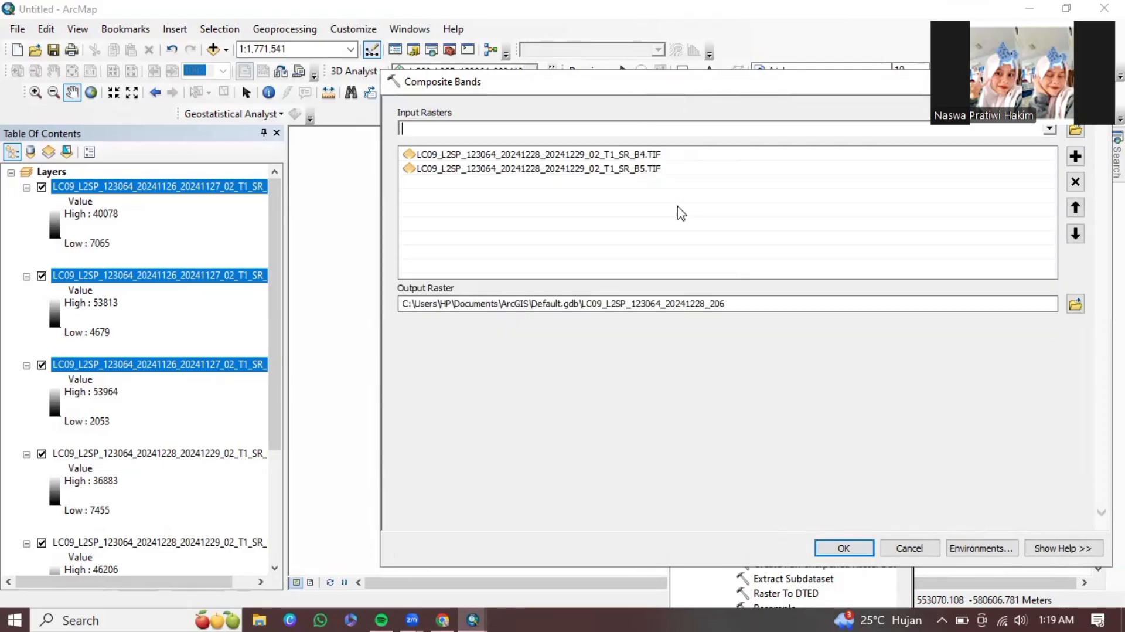
{"action": "left_click", "coordinate": [1049, 130]}
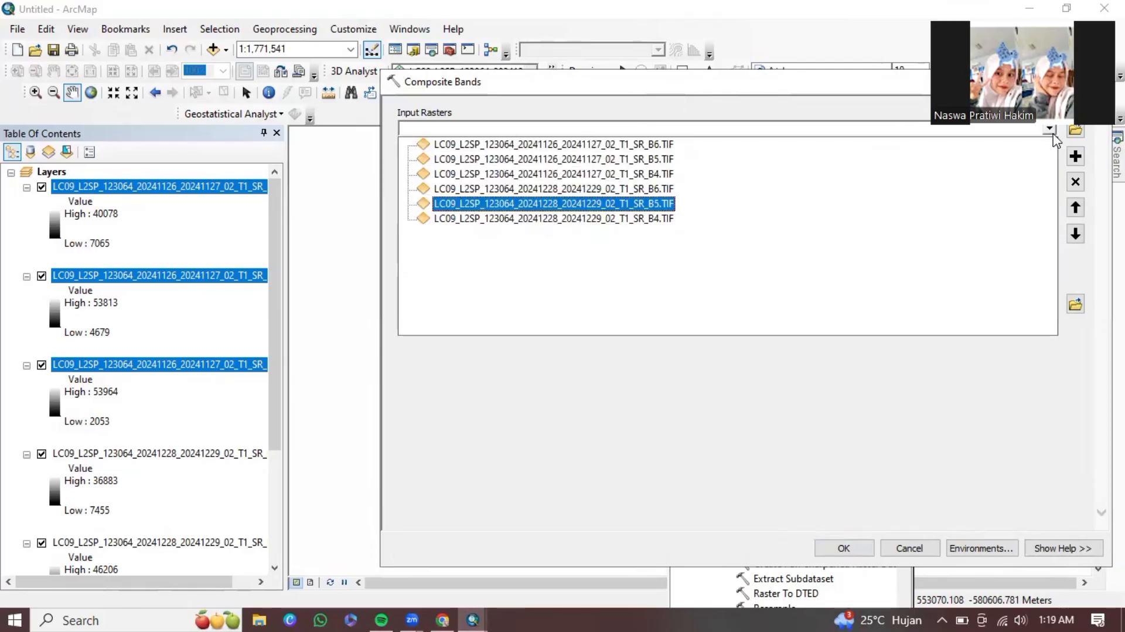
{"action": "left_click", "coordinate": [672, 194]}
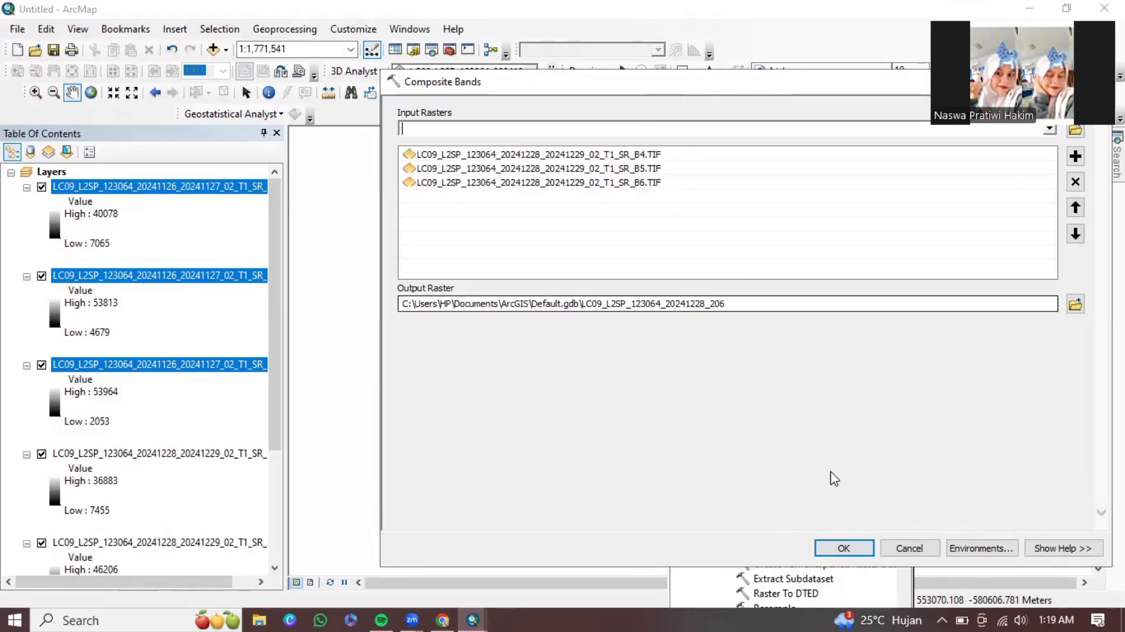
- Set the output coordinate system to Same as Display and run the band composite for the 20241228 scene
{"action": "left_click", "coordinate": [1004, 549]}
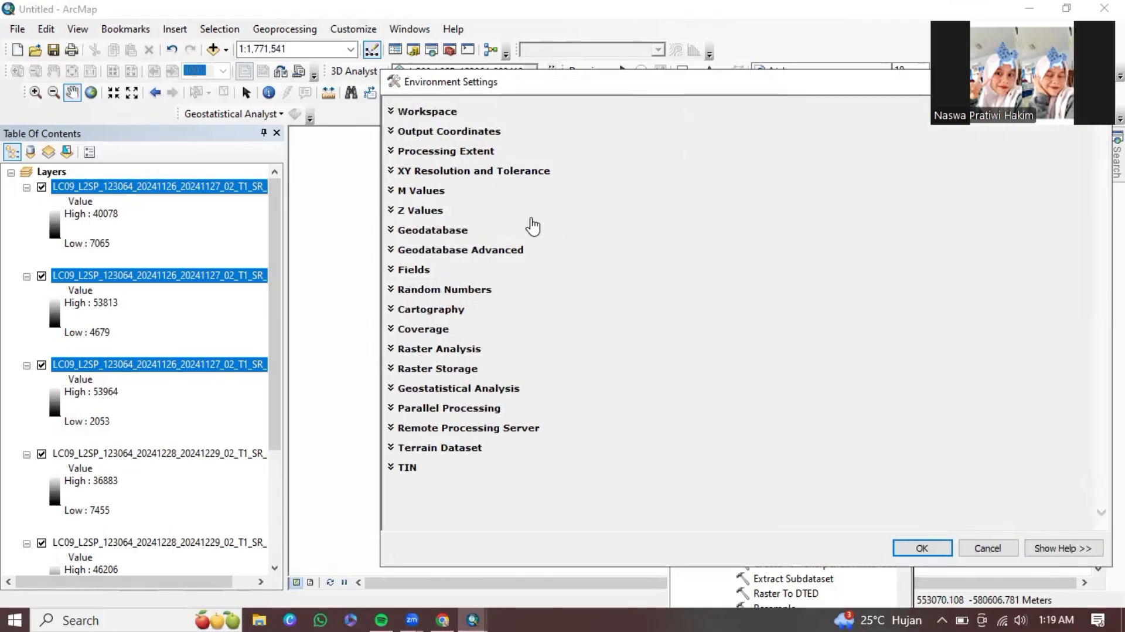
{"action": "left_click", "coordinate": [467, 136]}
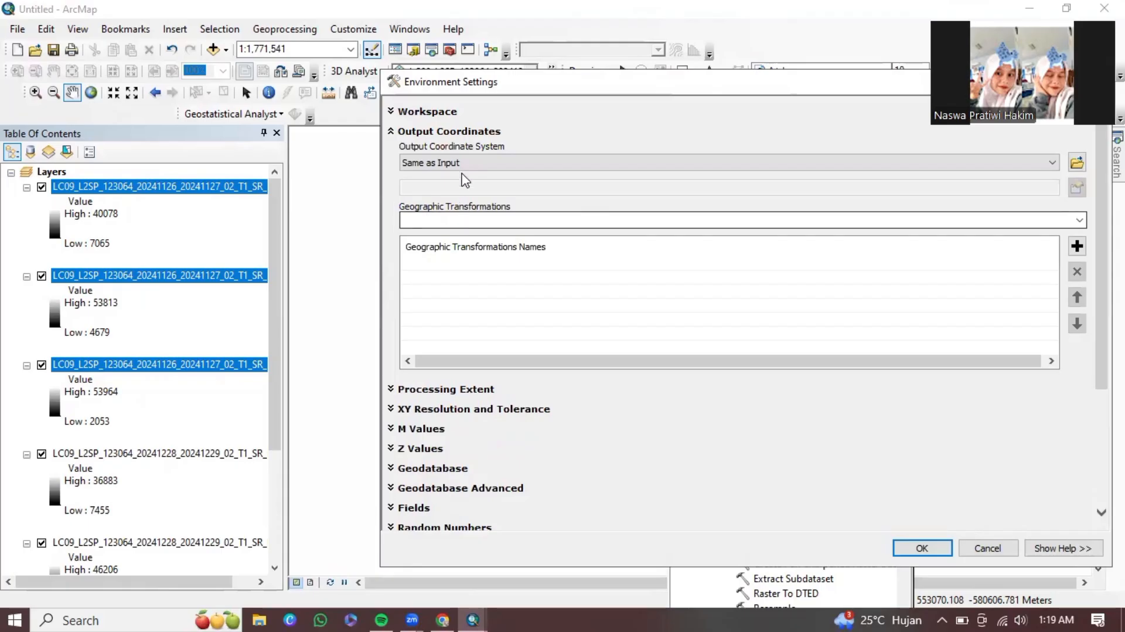
{"action": "left_click", "coordinate": [465, 163]}
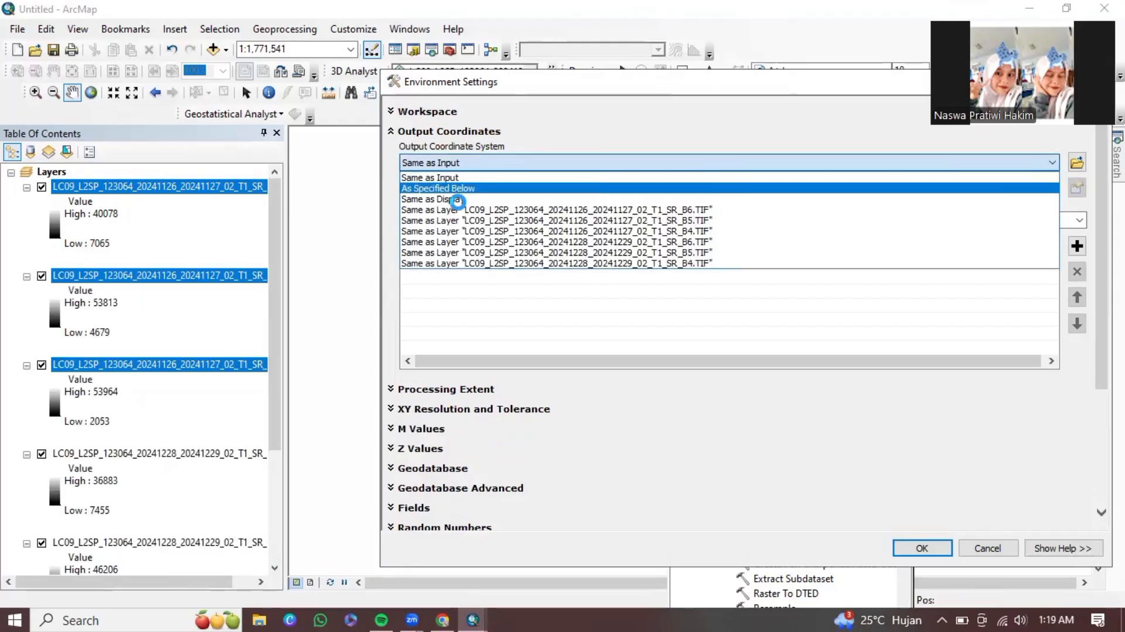
{"action": "left_click", "coordinate": [460, 199]}
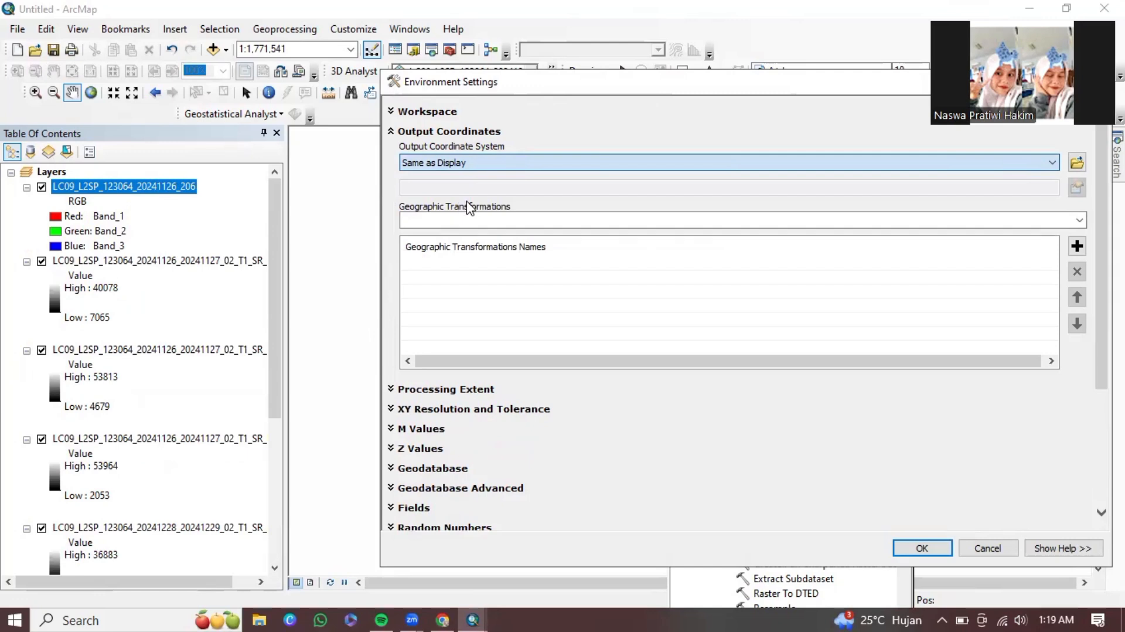
{"action": "left_click", "coordinate": [936, 537]}
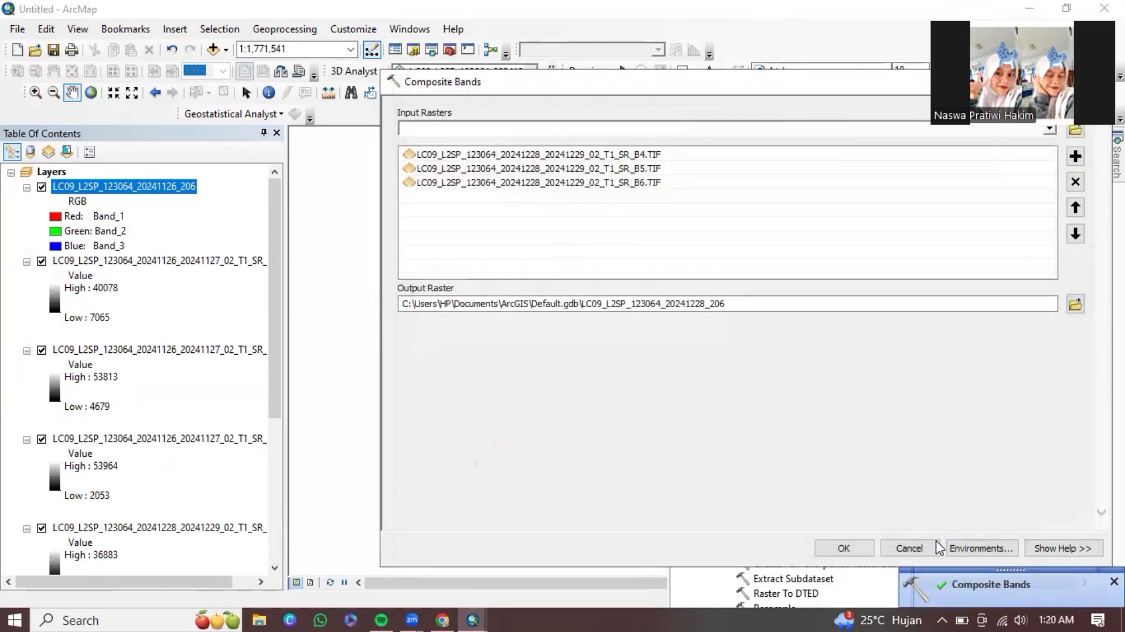
{"action": "left_click", "coordinate": [844, 548]}
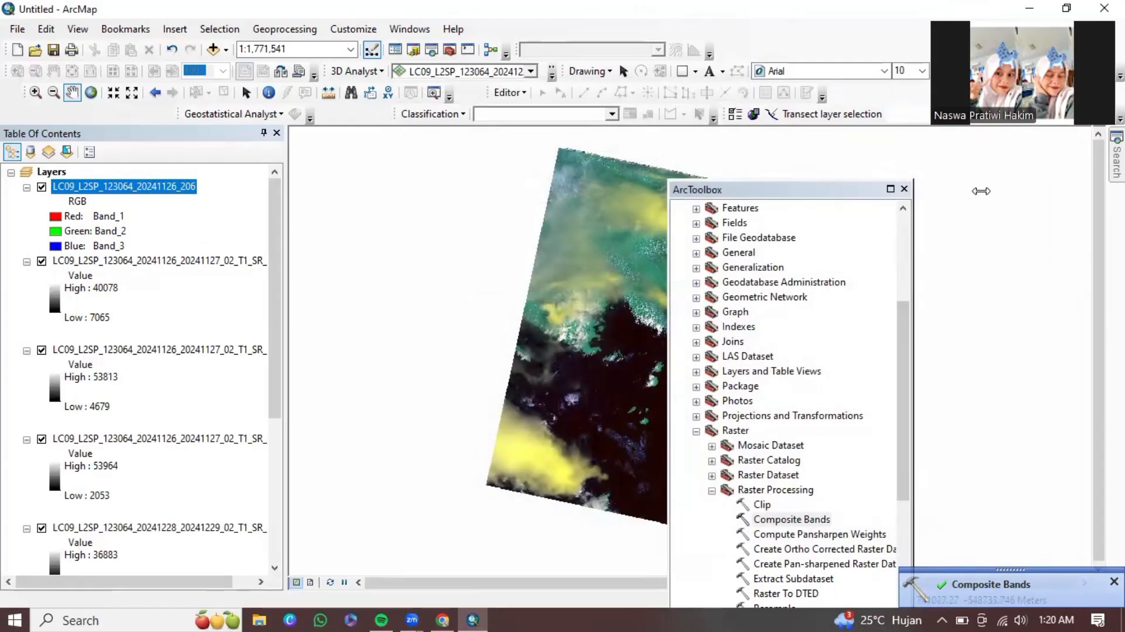
{"action": "left_click", "coordinate": [904, 190]}
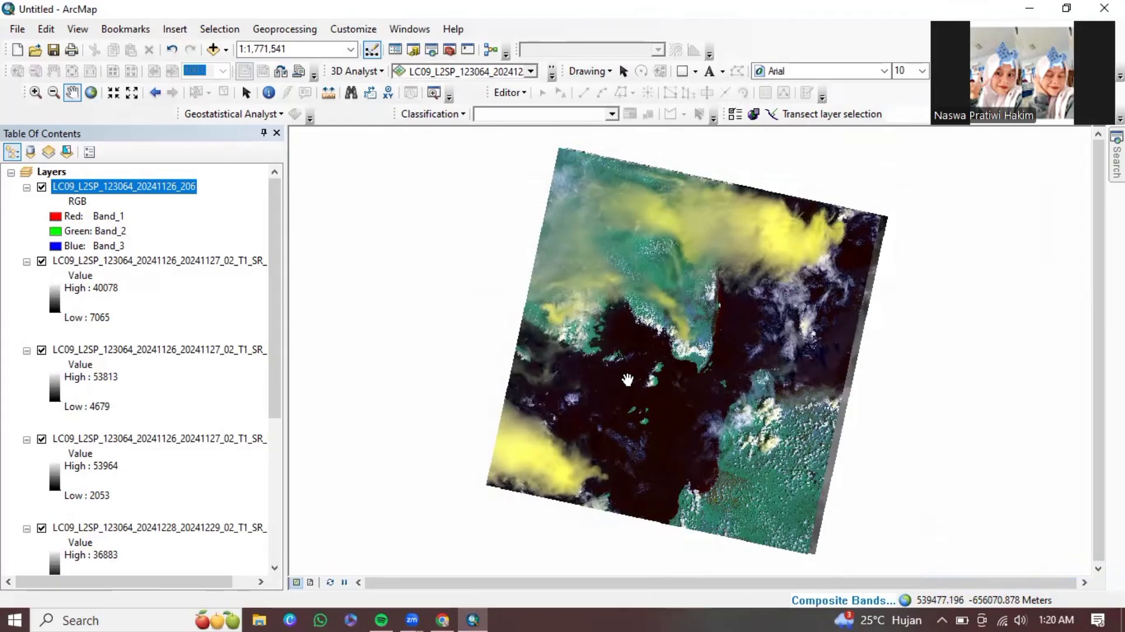
- Examine the small islet just east of the larger island in the 20241126 composite at 1:10,000 scale
{"action": "left_click", "coordinate": [111, 98]}
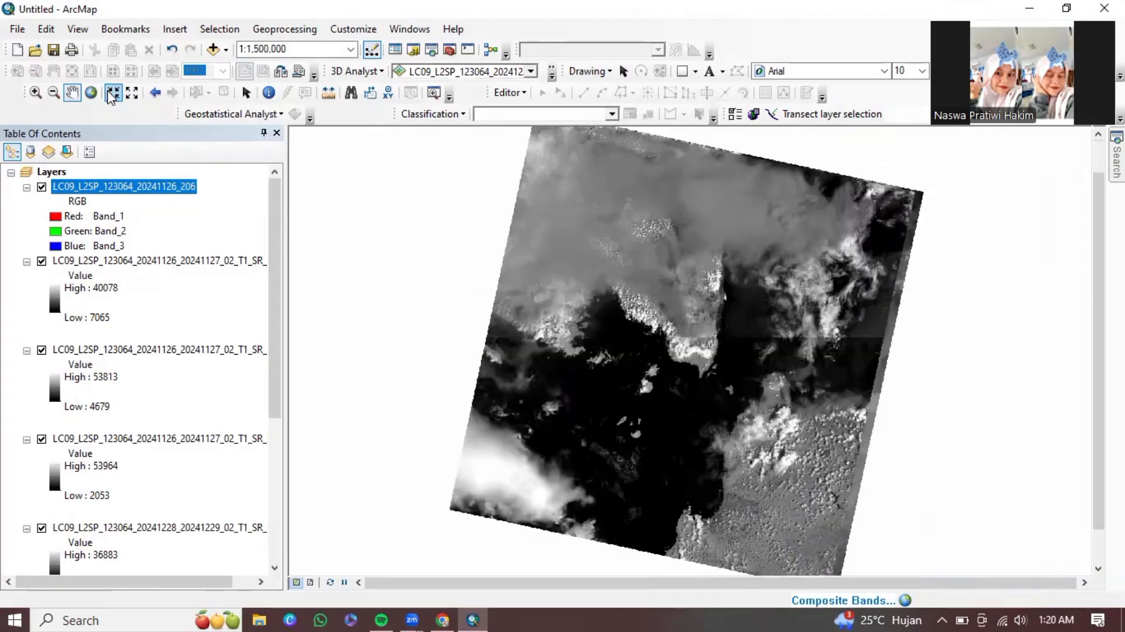
{"action": "left_click", "coordinate": [111, 98]}
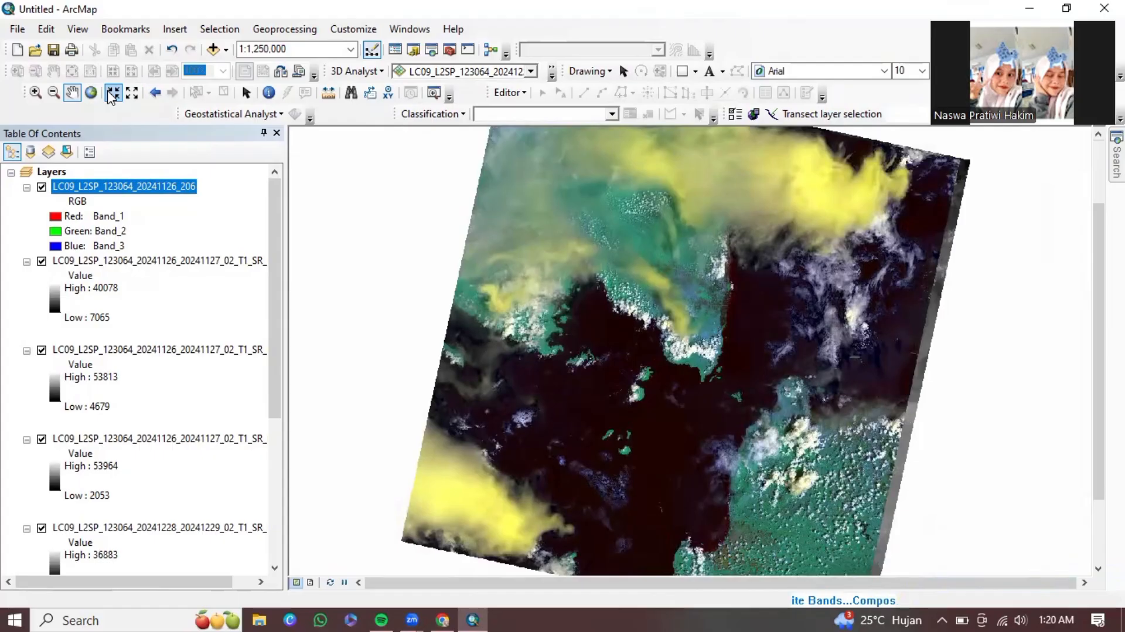
{"action": "left_click", "coordinate": [109, 92]}
{"action": "left_click", "coordinate": [109, 92]}
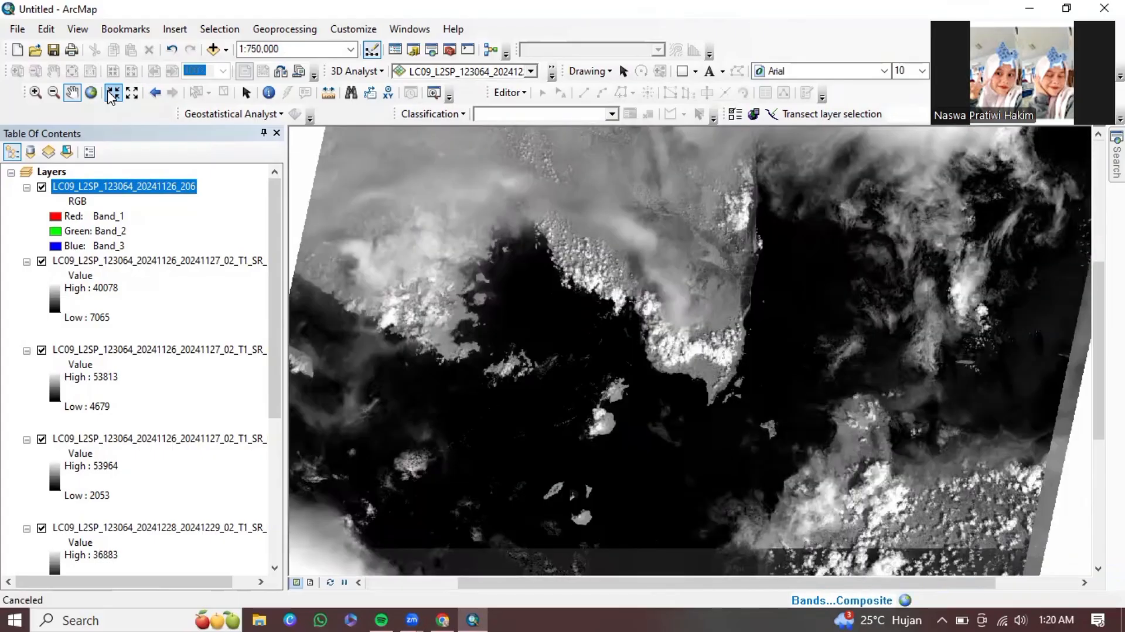
{"action": "left_click_drag", "start_coordinate": [592, 378], "coordinate": [650, 369]}
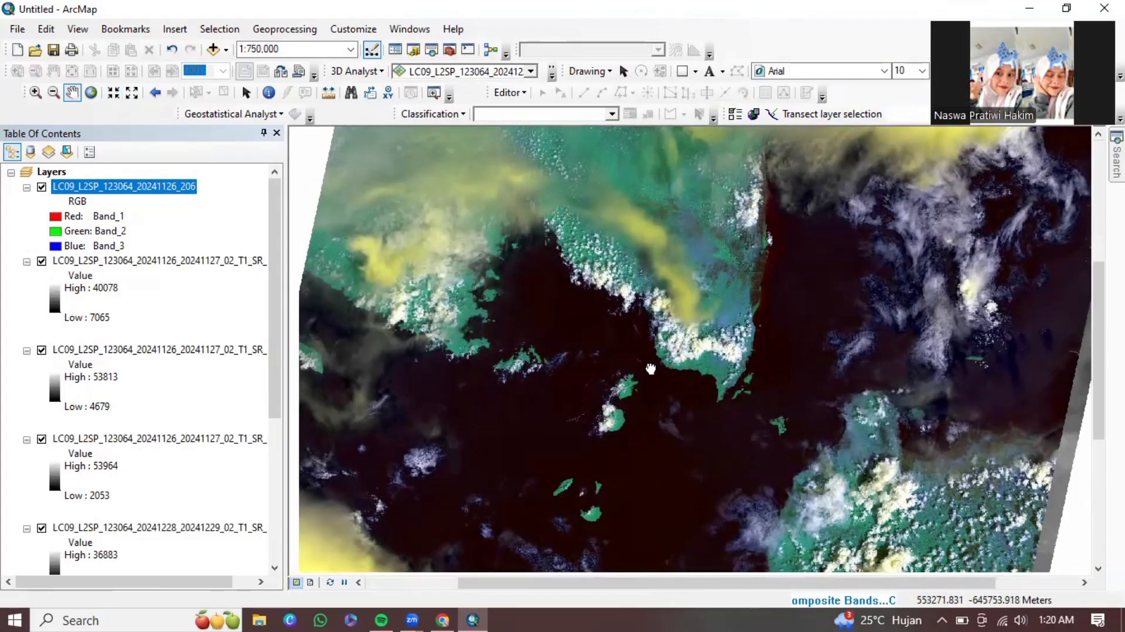
{"action": "left_click_drag", "start_coordinate": [650, 369], "coordinate": [662, 369]}
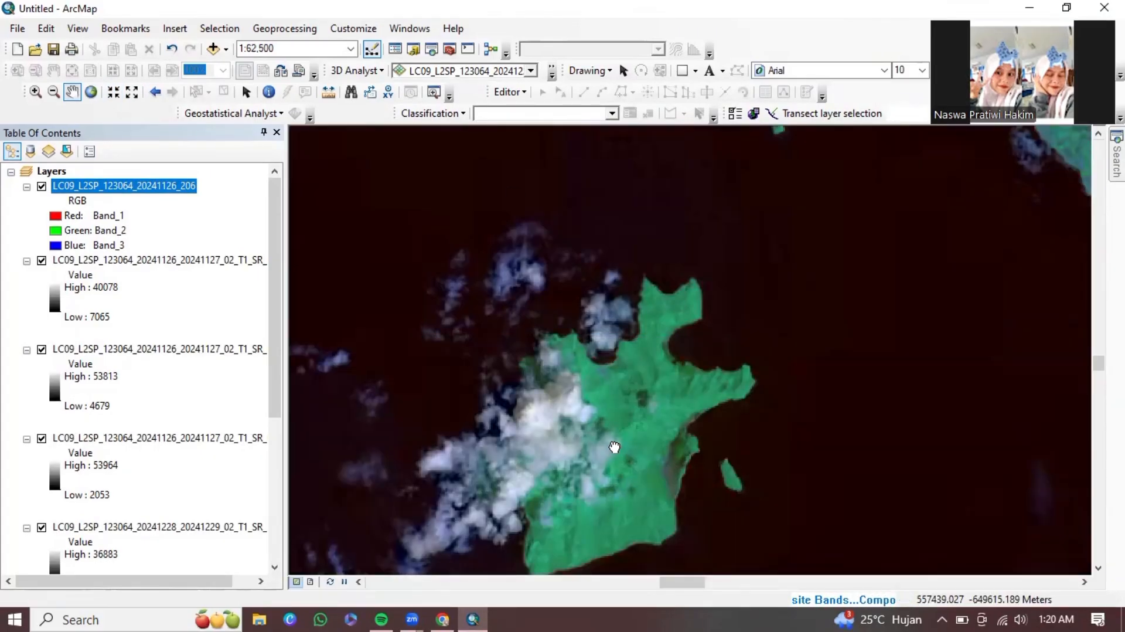
{"action": "left_click_drag", "start_coordinate": [614, 447], "coordinate": [513, 270]}
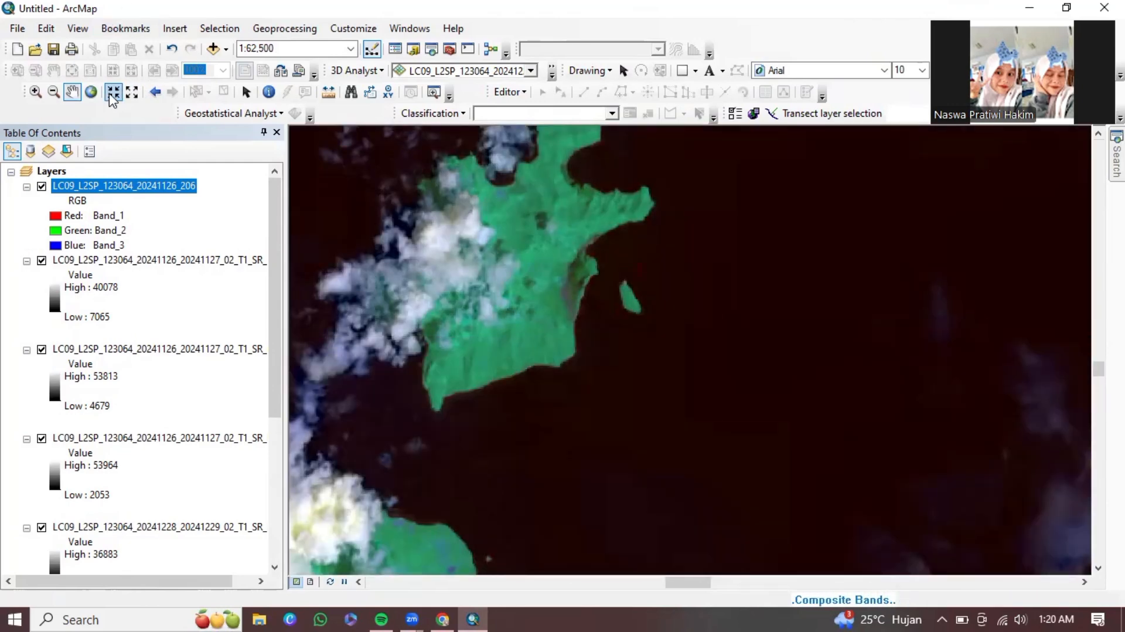
{"action": "left_click", "coordinate": [111, 96]}
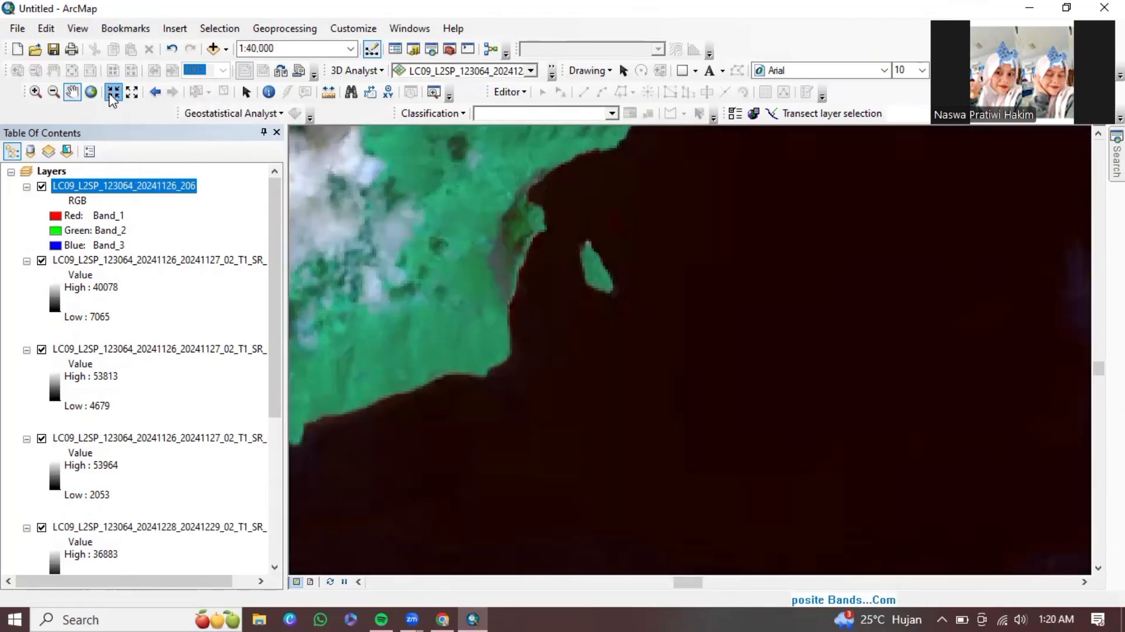
{"action": "left_click", "coordinate": [111, 96]}
{"action": "left_click", "coordinate": [113, 97]}
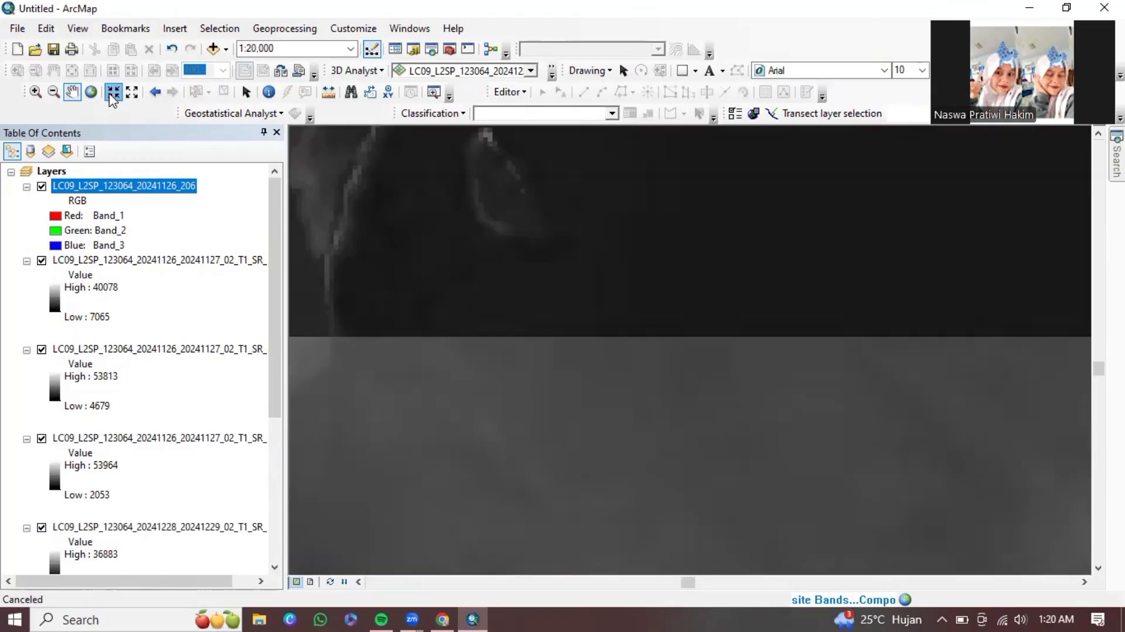
{"action": "scroll", "coordinate": [497, 308], "scroll_direction": "up", "scroll_amount": 1}
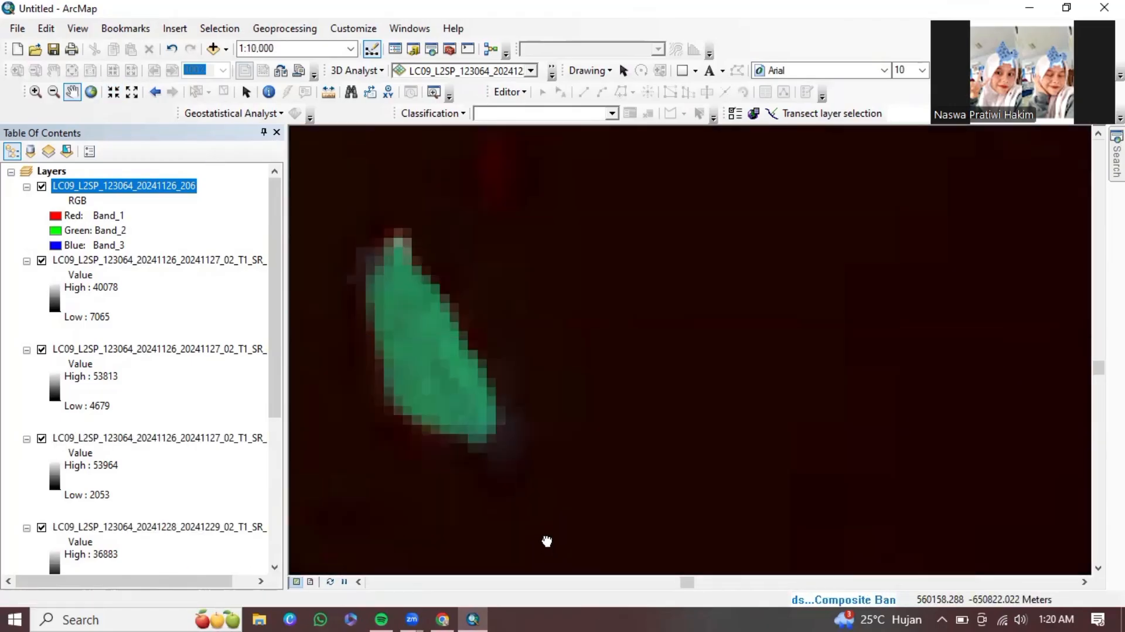
{"action": "left_click_drag", "start_coordinate": [545, 539], "coordinate": [835, 527]}
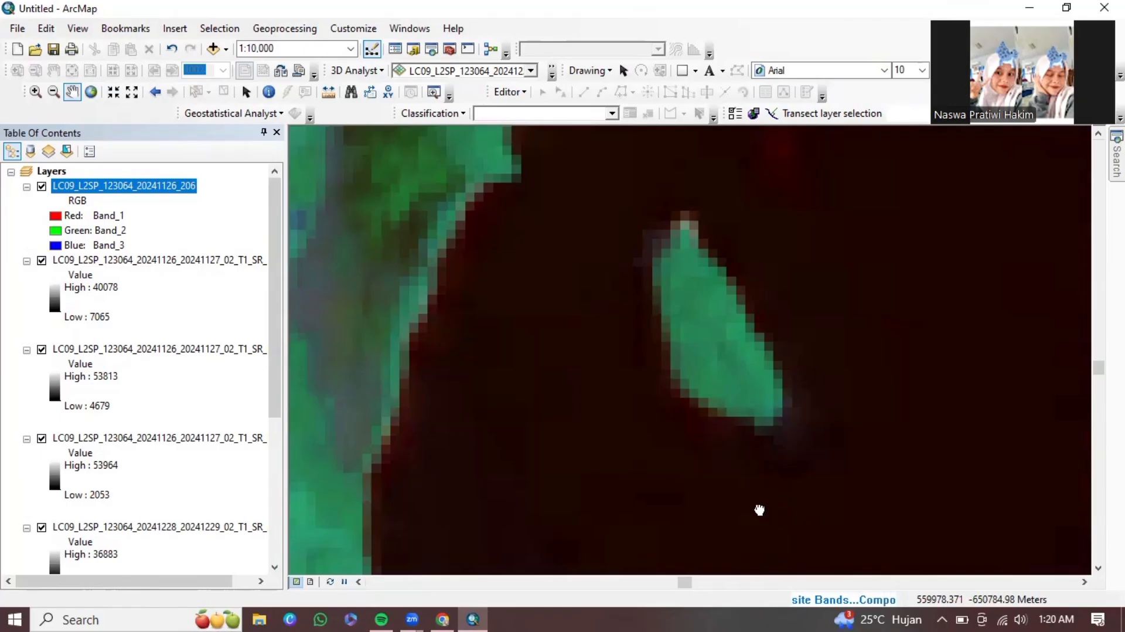
{"action": "left_click_drag", "start_coordinate": [760, 510], "coordinate": [731, 515]}
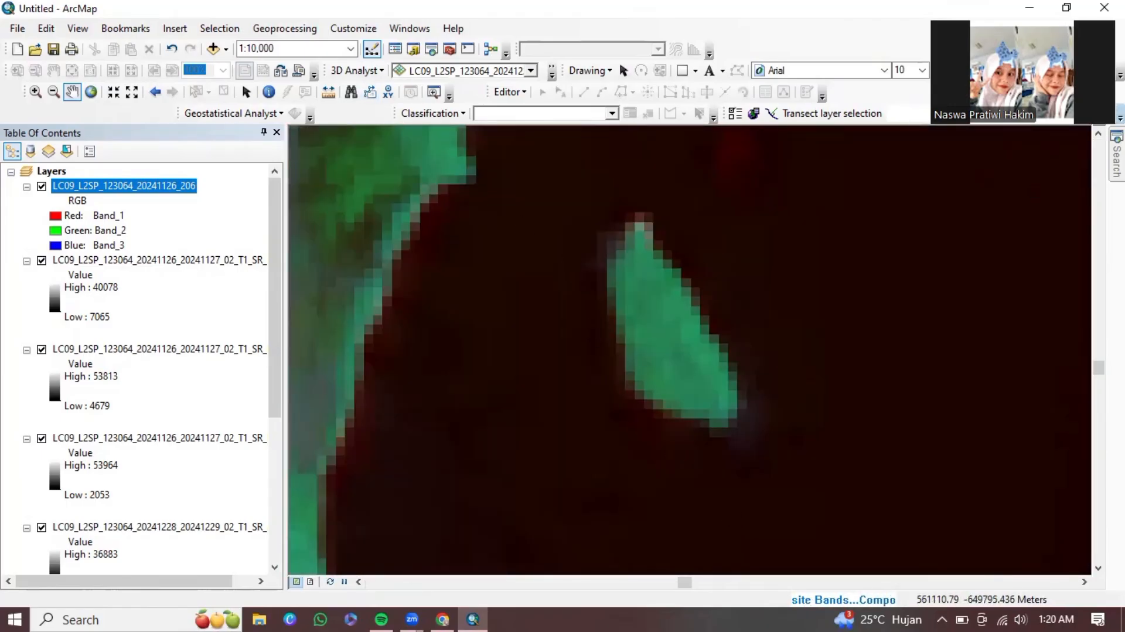
- Start a new shapefile in the Home - Documents\ArcGIS folder, named PulauSebukuKecil2015 with feature type Polygon
{"action": "left_click", "coordinate": [414, 51]}
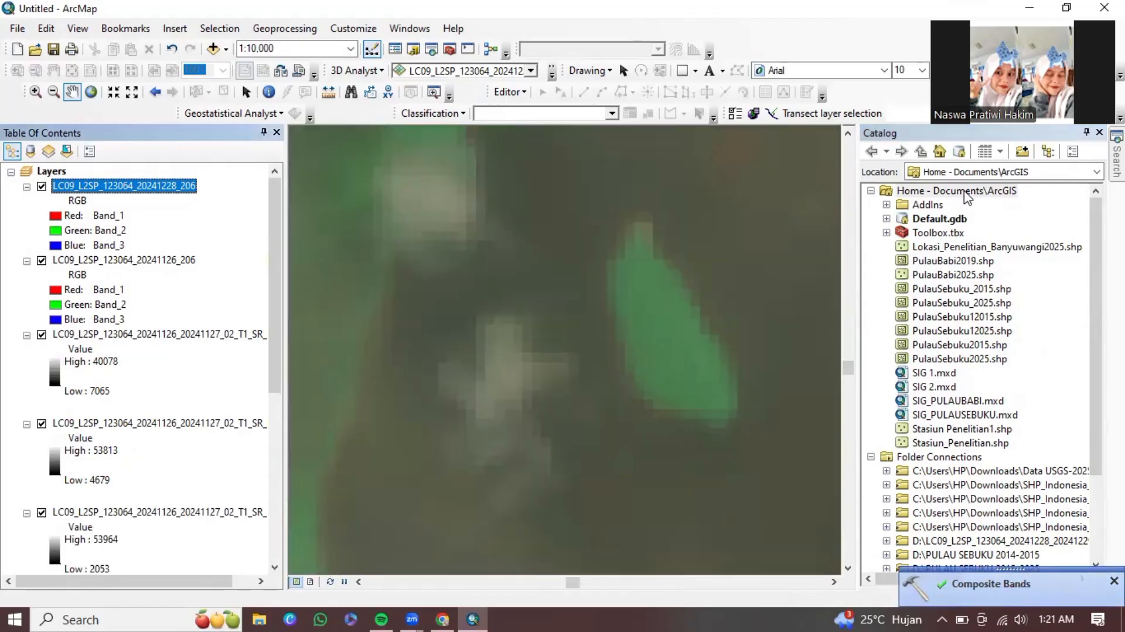
{"action": "right_click", "coordinate": [967, 195]}
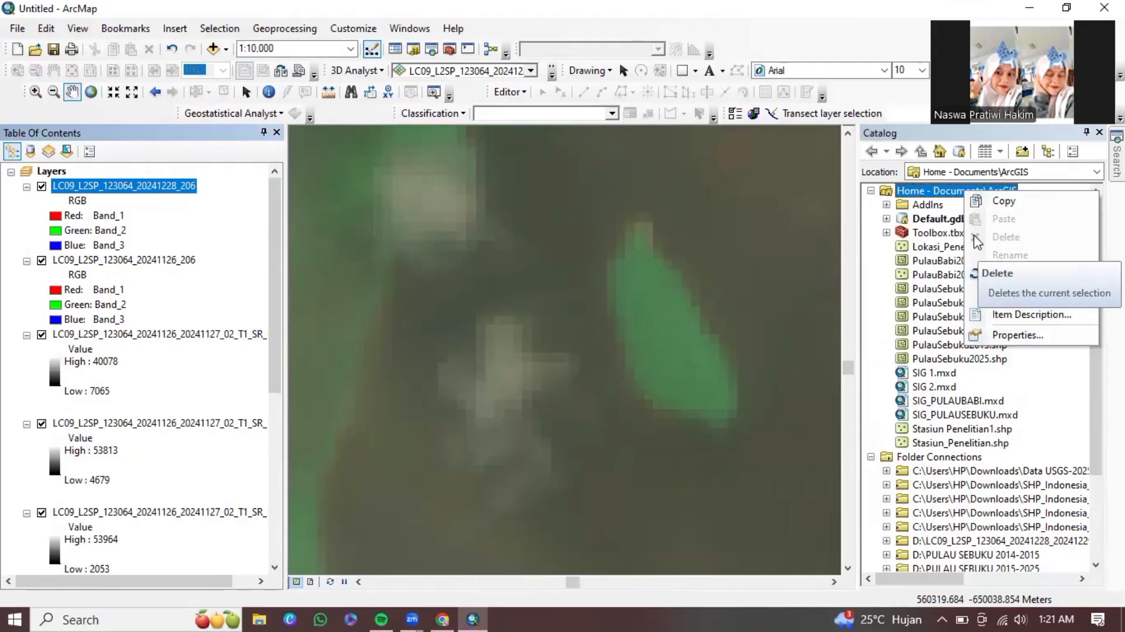
{"action": "mouse_move", "coordinate": [1002, 294]}
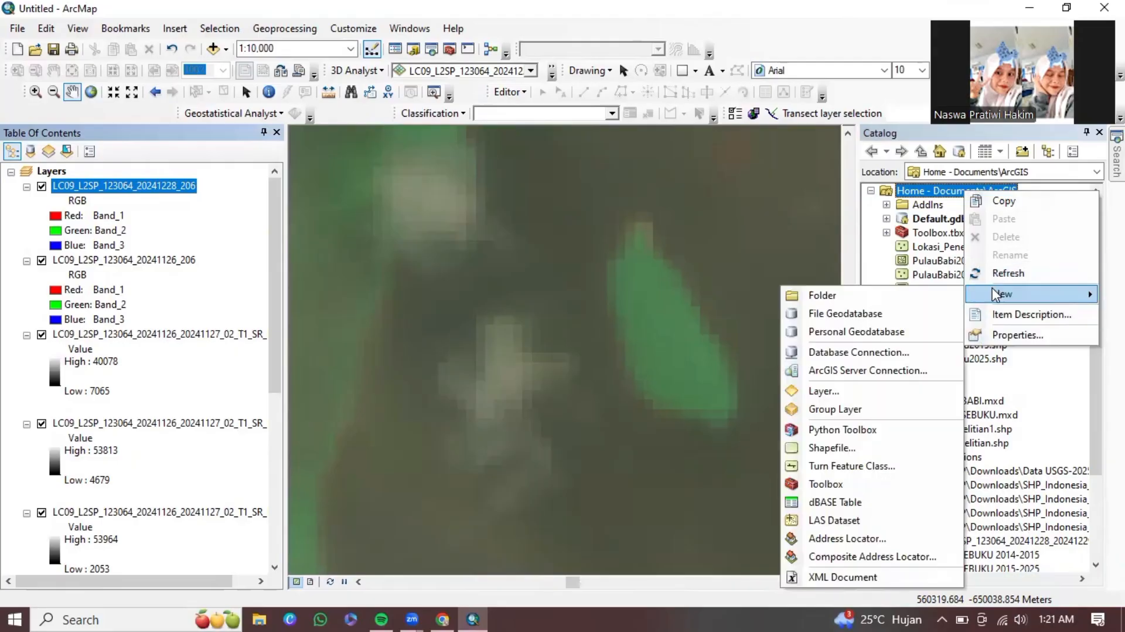
{"action": "left_click", "coordinate": [831, 447]}
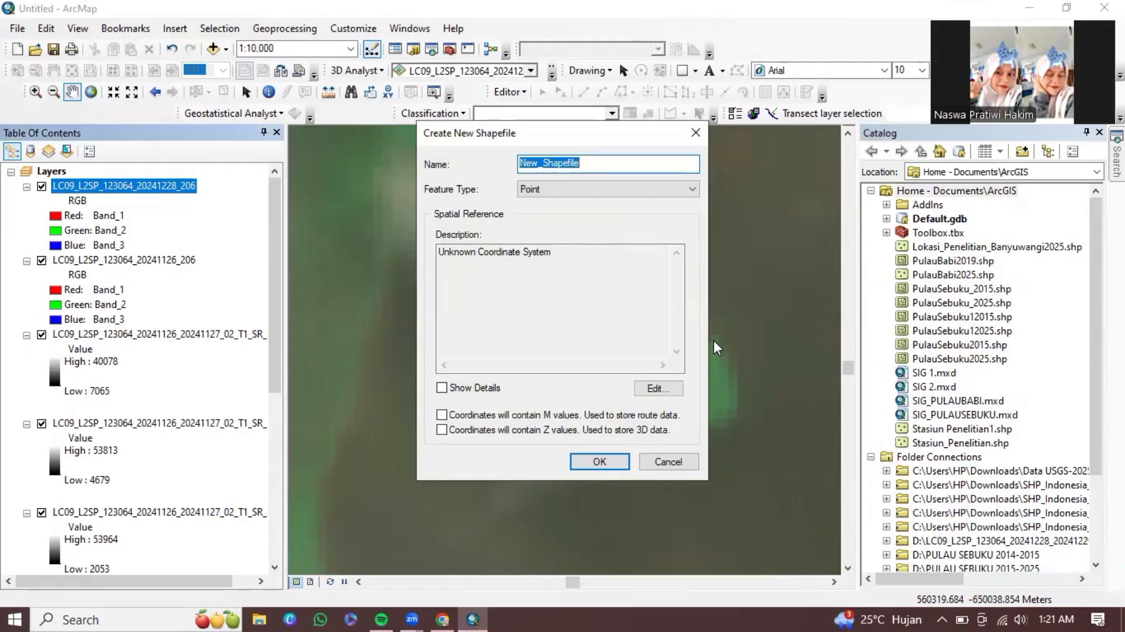
{"action": "key", "text": "BackSpace"}
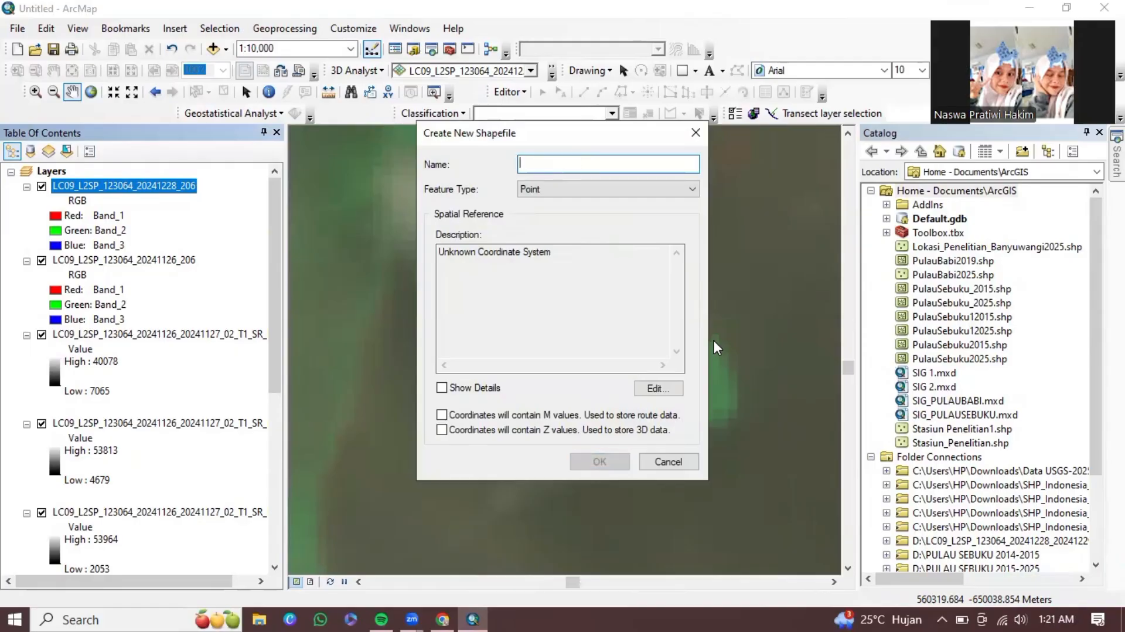
{"action": "type", "text": "Pu"}
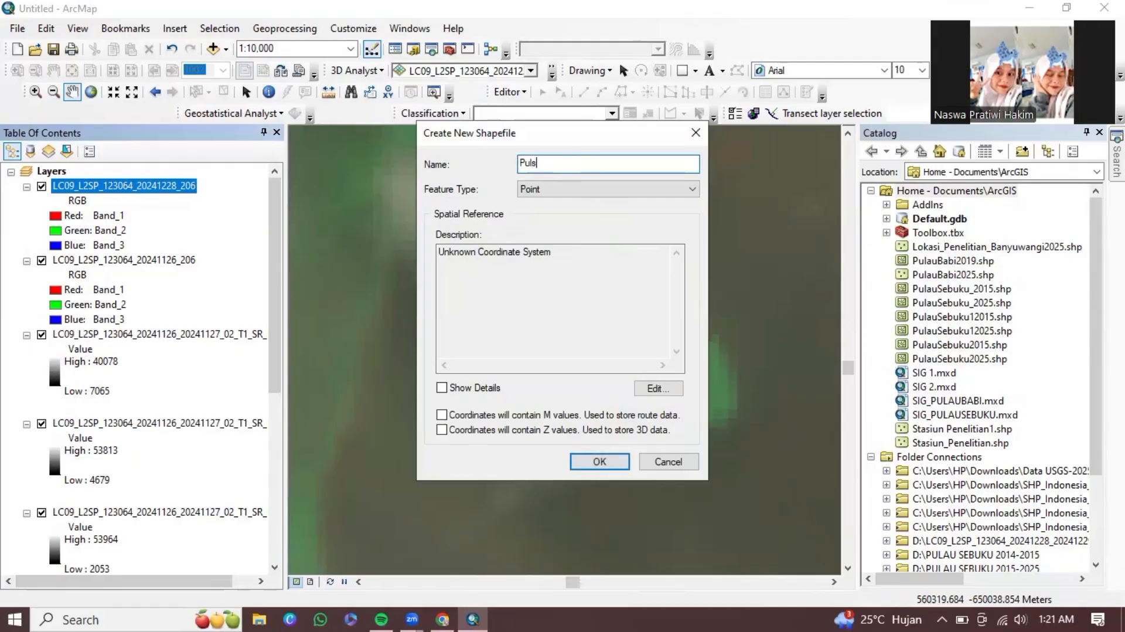
{"action": "type", "text": "lauSebukuKecil2015"}
{"action": "left_click", "coordinate": [611, 189]}
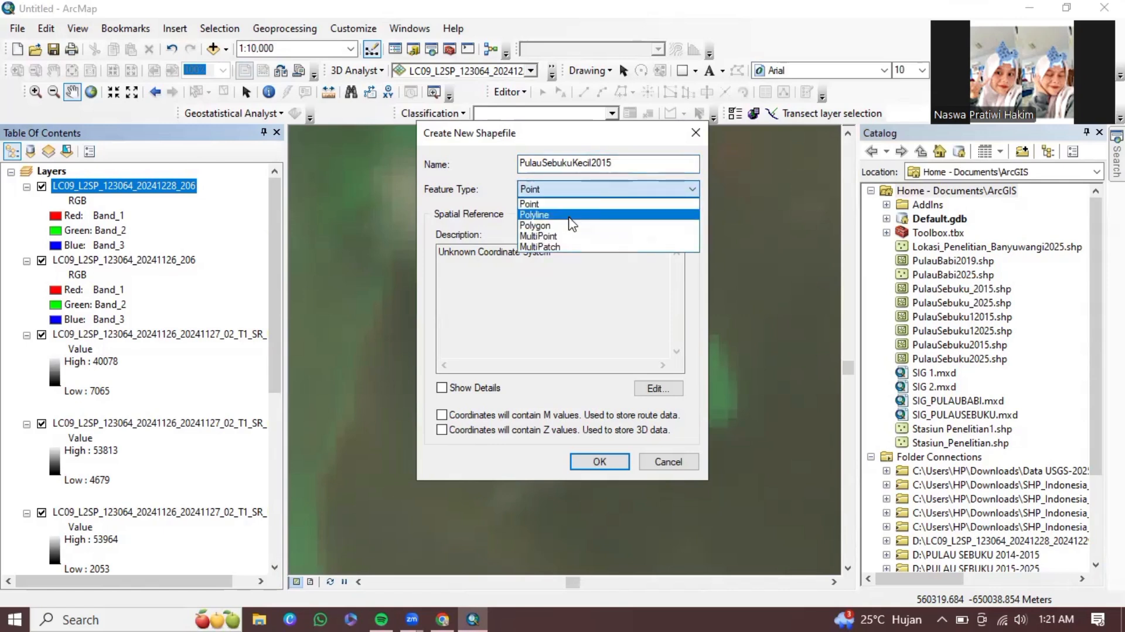
{"action": "left_click", "coordinate": [535, 225]}
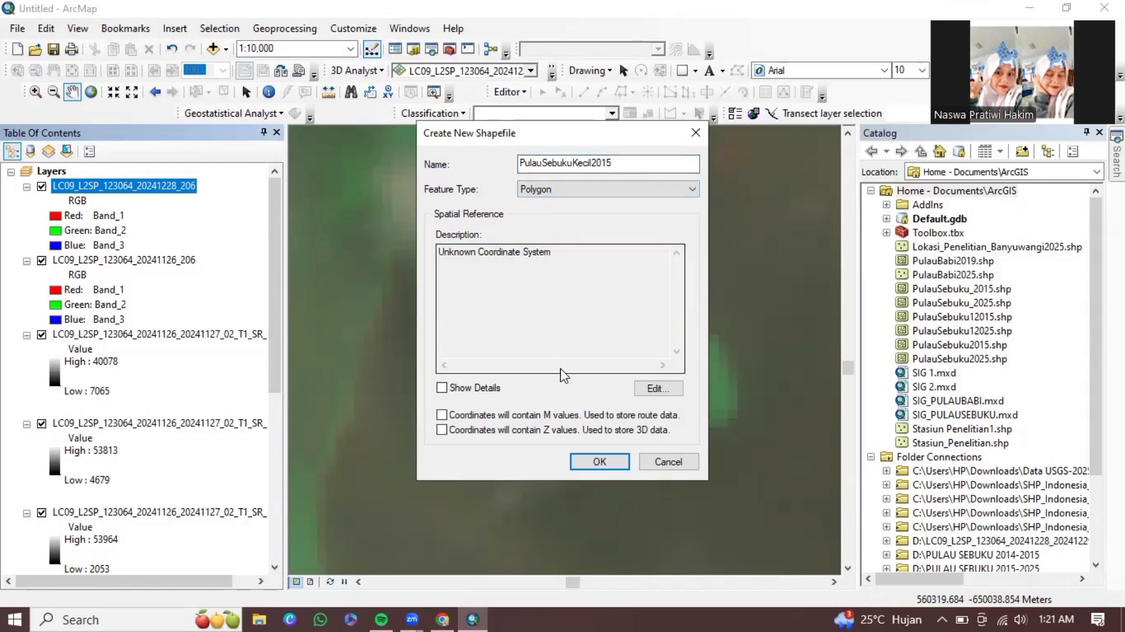
- Assign the projected coordinate system WGS 1984 UTM Zone 48N to the new shapefile and create it
{"action": "left_click", "coordinate": [679, 390]}
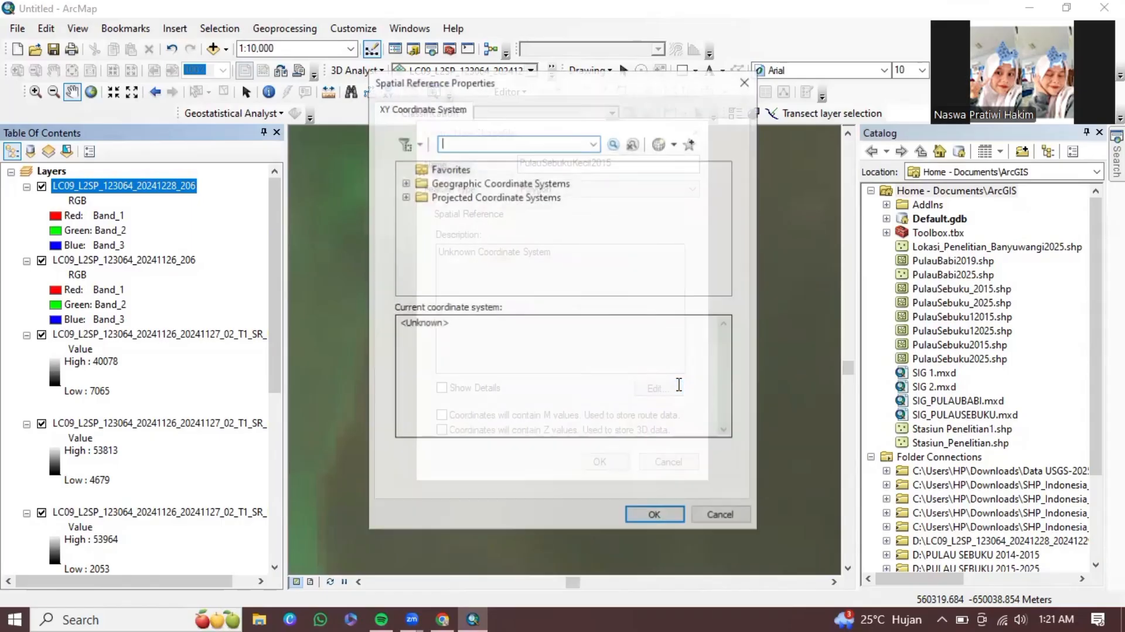
{"action": "left_click", "coordinate": [494, 198]}
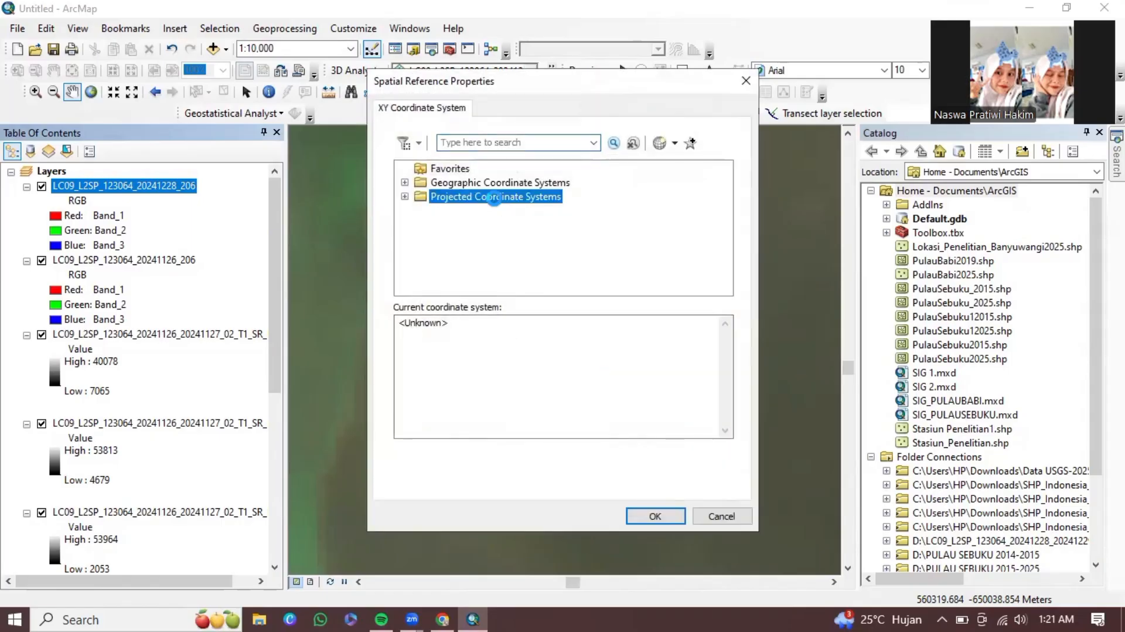
{"action": "double_click", "coordinate": [494, 199]}
{"action": "scroll", "coordinate": [496, 204], "scroll_direction": "down", "scroll_amount": 1}
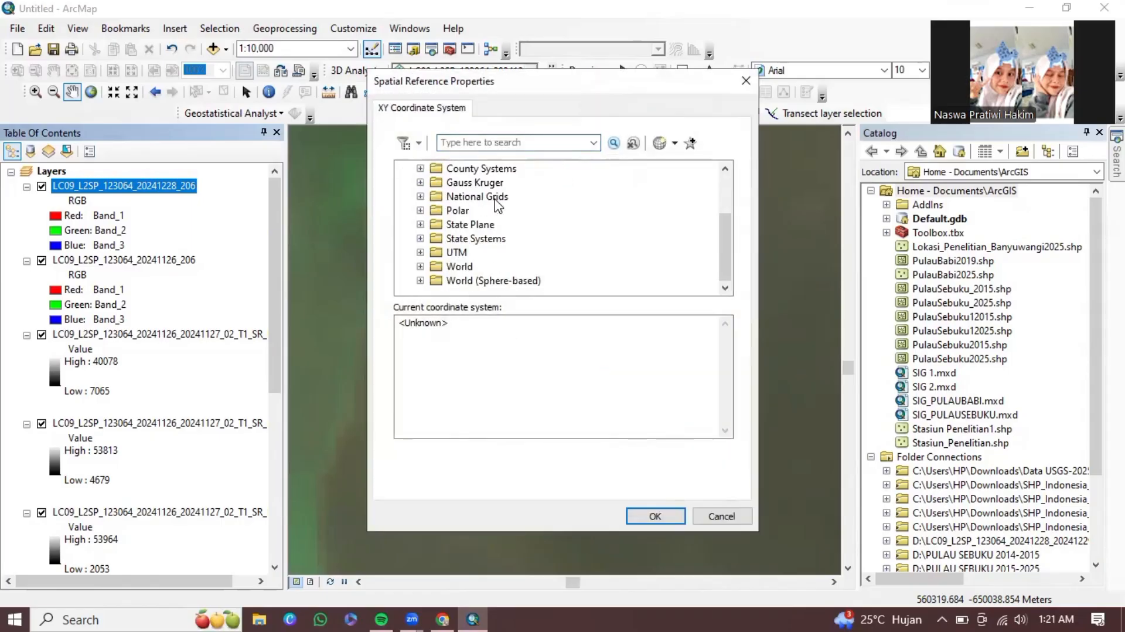
{"action": "double_click", "coordinate": [463, 254]}
{"action": "scroll", "coordinate": [467, 258], "scroll_direction": "down", "scroll_amount": 3}
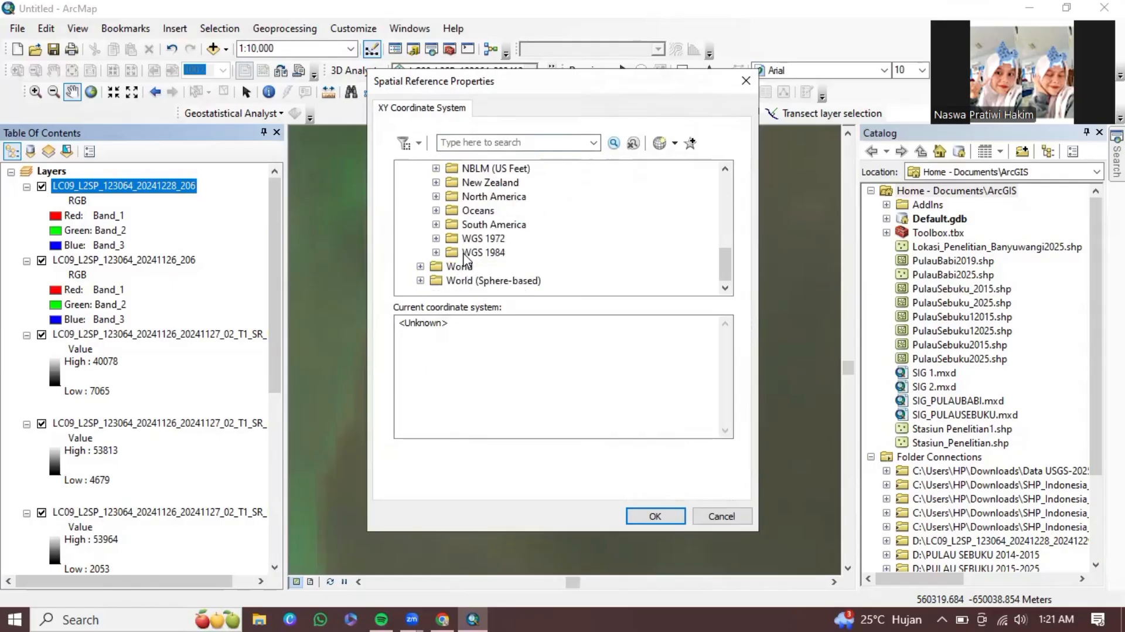
{"action": "double_click", "coordinate": [474, 253]}
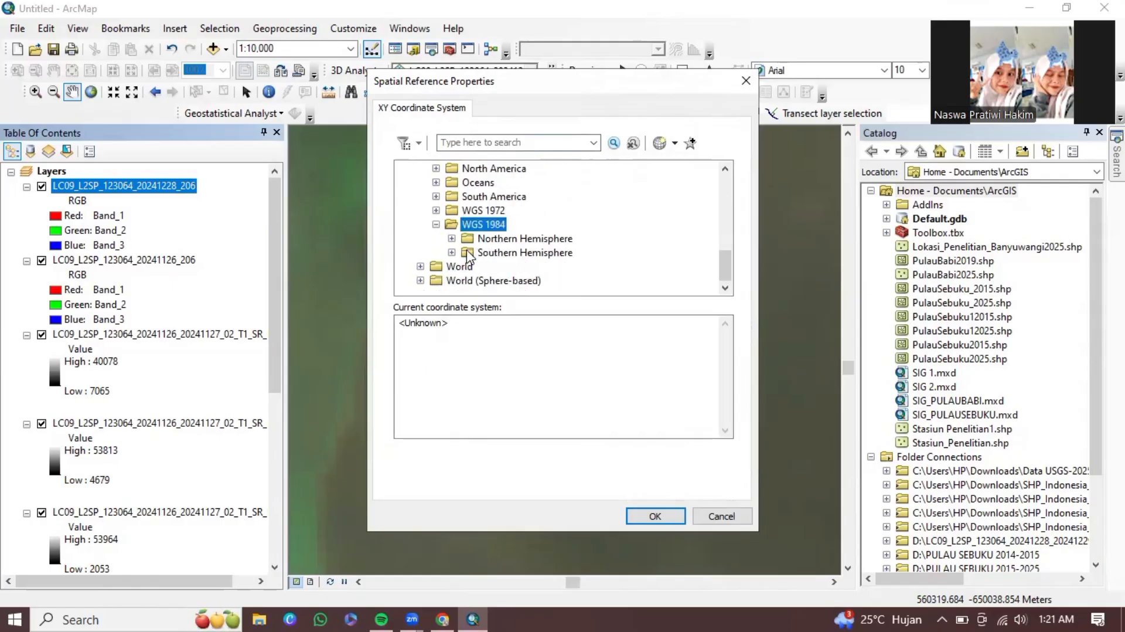
{"action": "left_click", "coordinate": [505, 240]}
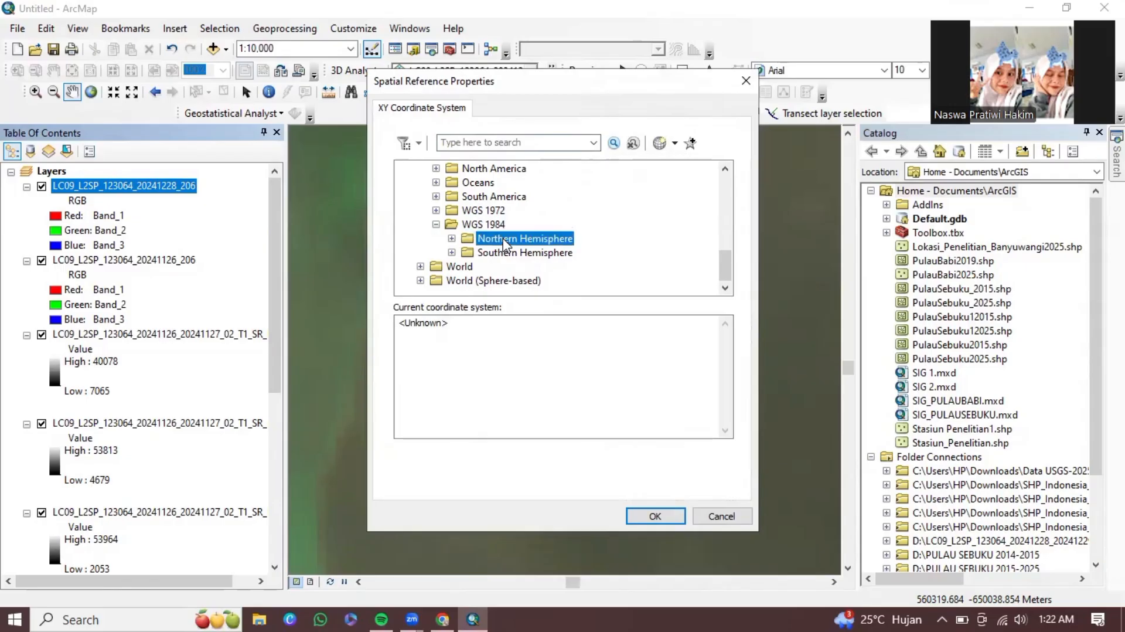
{"action": "double_click", "coordinate": [504, 239]}
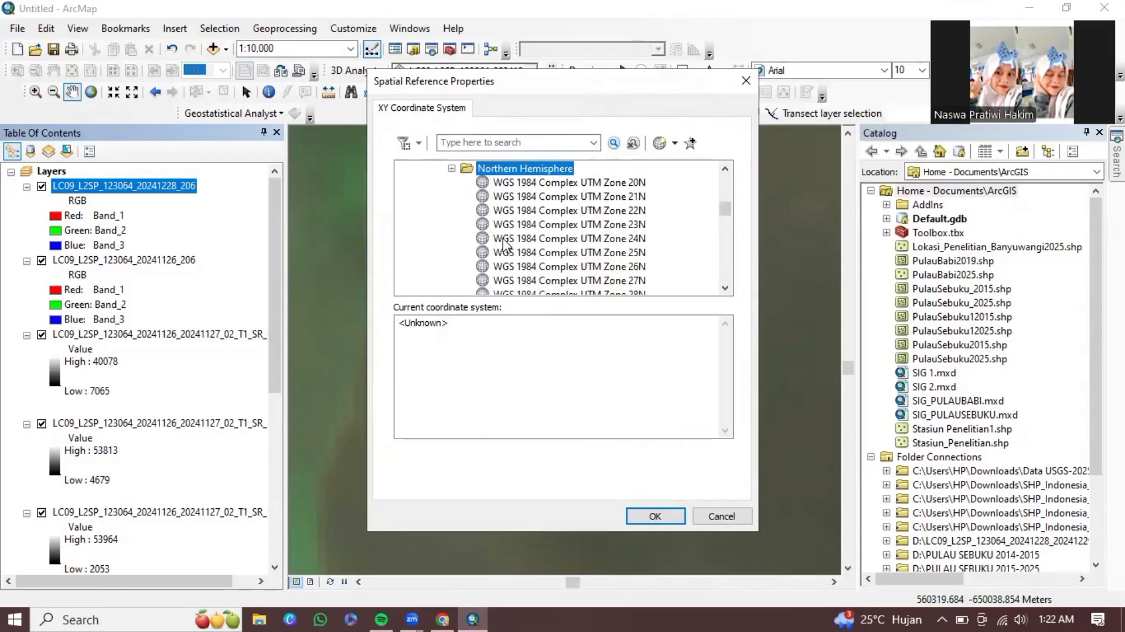
{"action": "scroll", "coordinate": [505, 242], "scroll_direction": "down", "scroll_amount": 15}
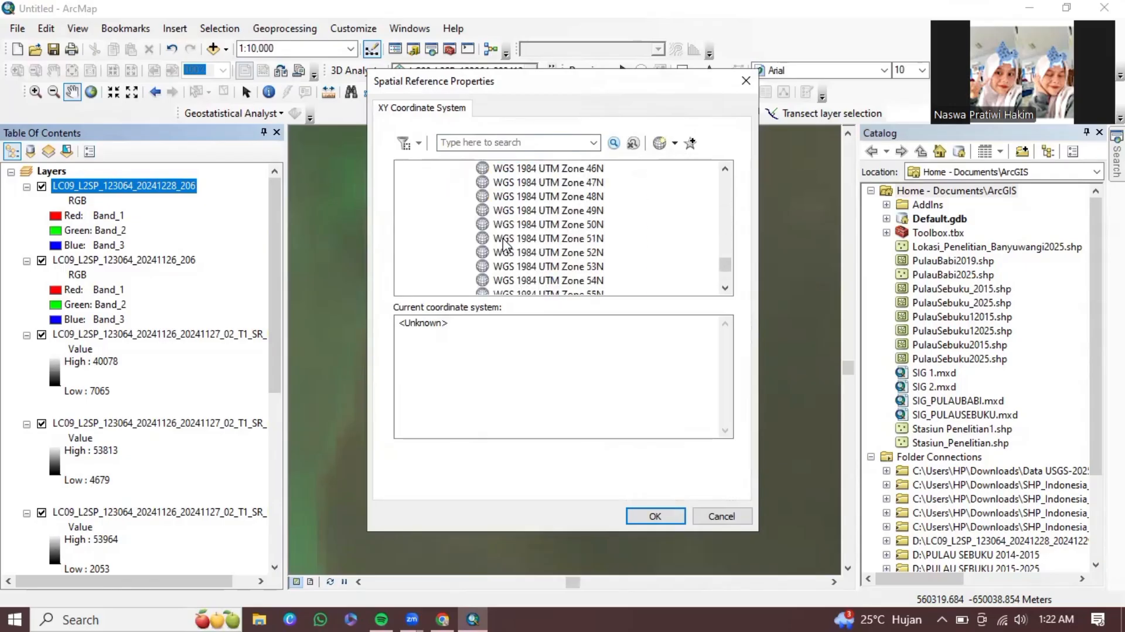
{"action": "scroll", "coordinate": [505, 243], "scroll_direction": "down", "scroll_amount": 3}
{"action": "scroll", "coordinate": [505, 242], "scroll_direction": "up", "scroll_amount": 3}
{"action": "left_click", "coordinate": [584, 198]}
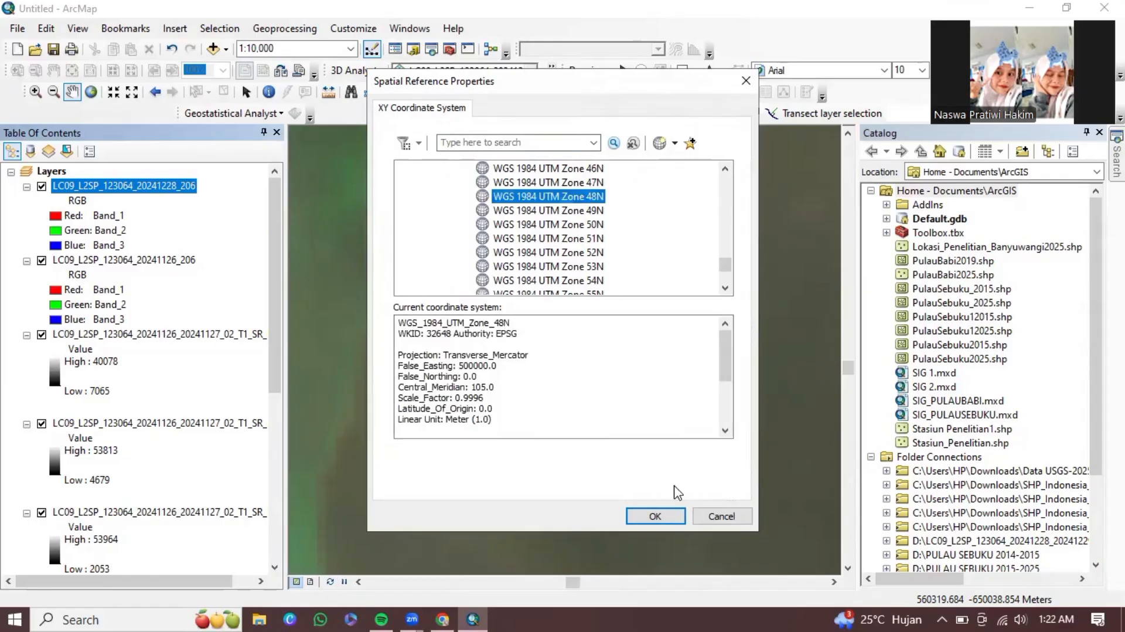
{"action": "left_click", "coordinate": [655, 516]}
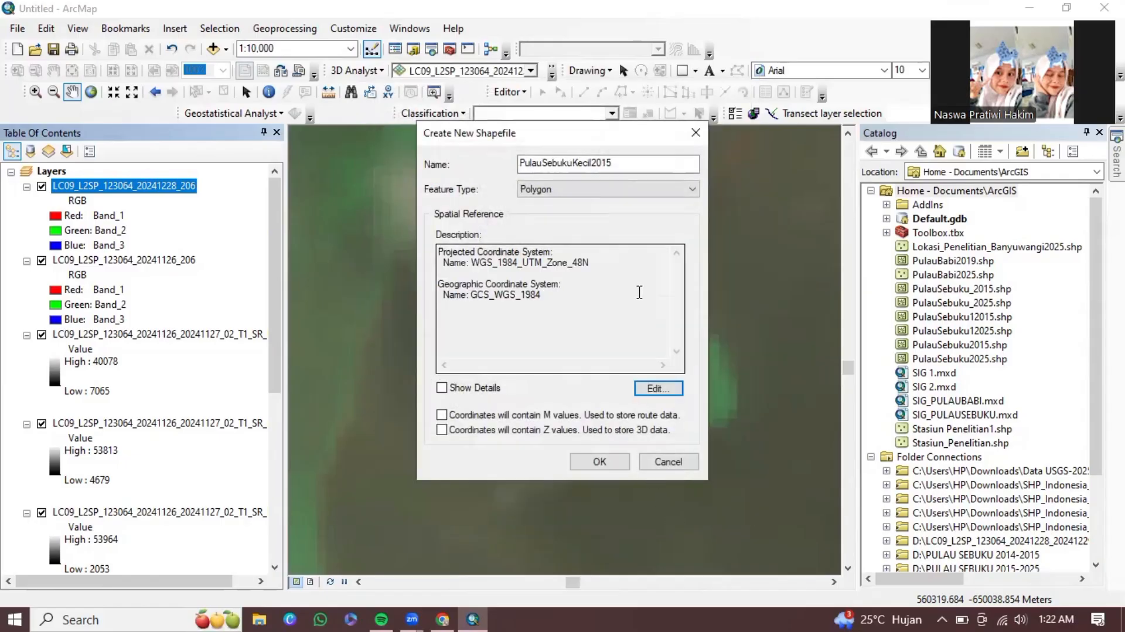
{"action": "left_click", "coordinate": [599, 461]}
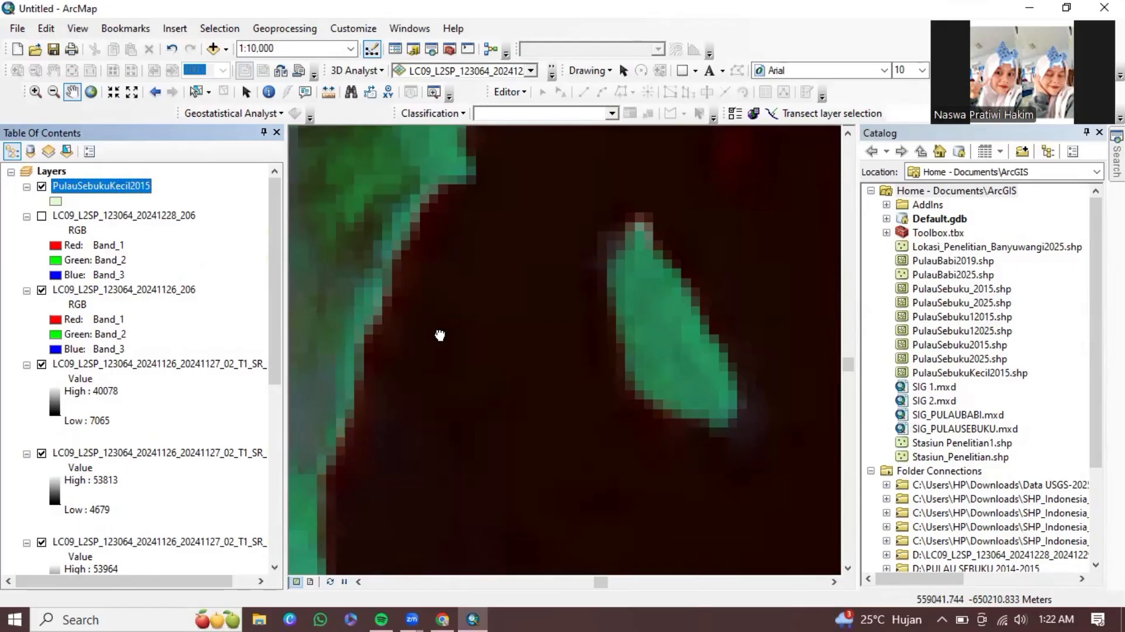
- Start another new shapefile in the Home - Documents\ArcGIS folder, named PulausSebukuKecil2025 with feature type Polygon
{"action": "left_click_drag", "start_coordinate": [439, 334], "coordinate": [312, 312]}
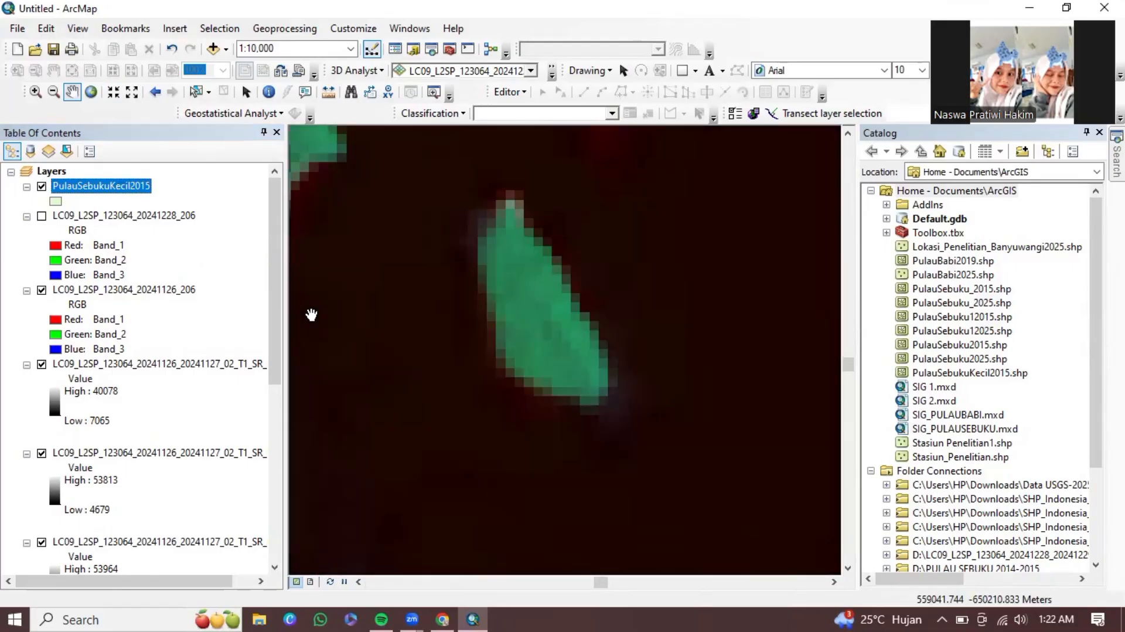
{"action": "right_click", "coordinate": [985, 196]}
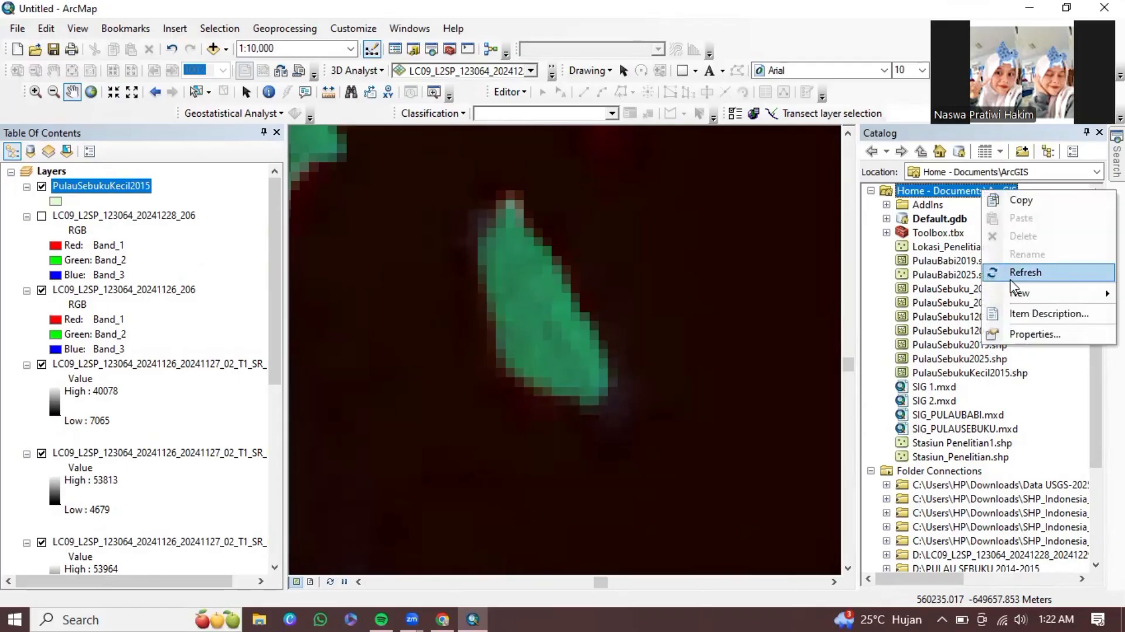
{"action": "mouse_move", "coordinate": [1020, 292]}
{"action": "left_click", "coordinate": [848, 448]}
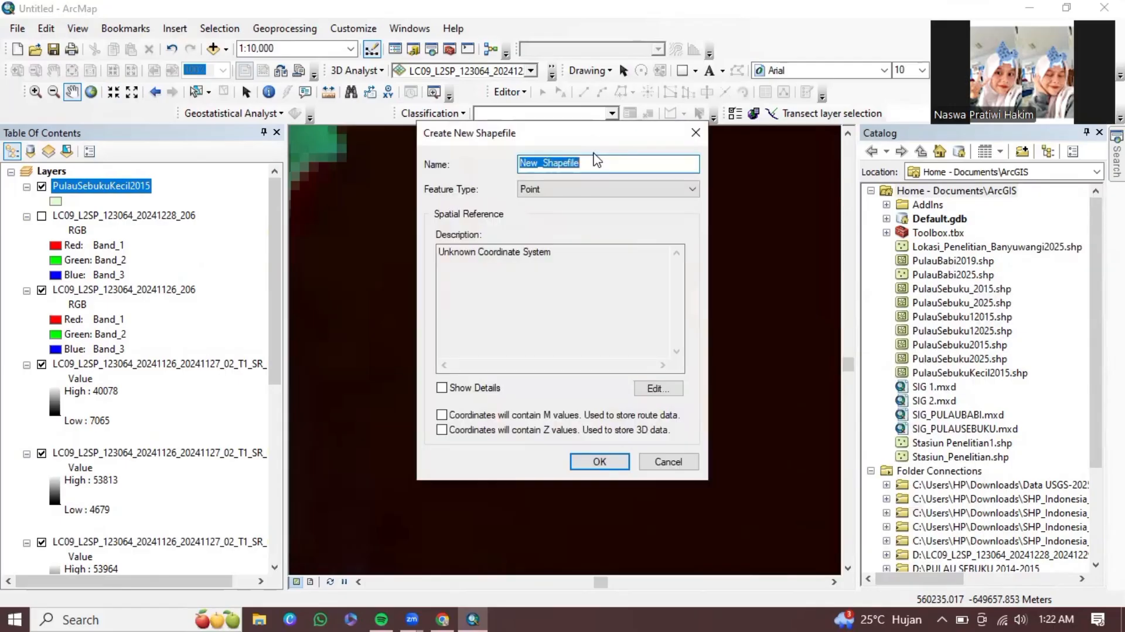
{"action": "key", "text": "BackSpace"}
{"action": "type", "text": "PulausebukuKecil2025"}
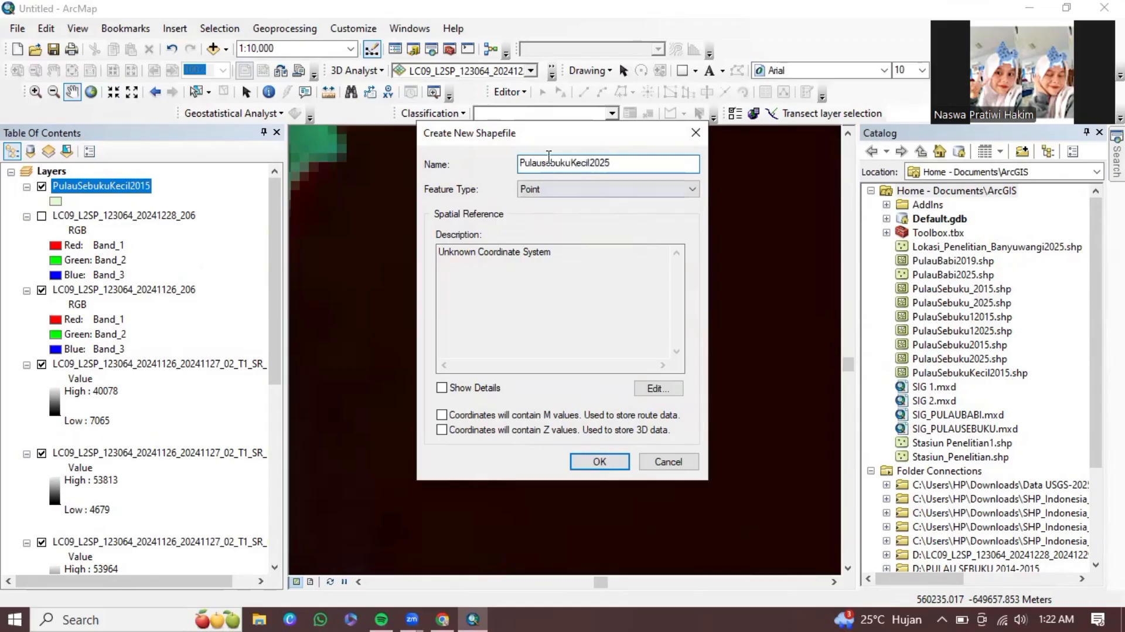
{"action": "left_click", "coordinate": [545, 189]}
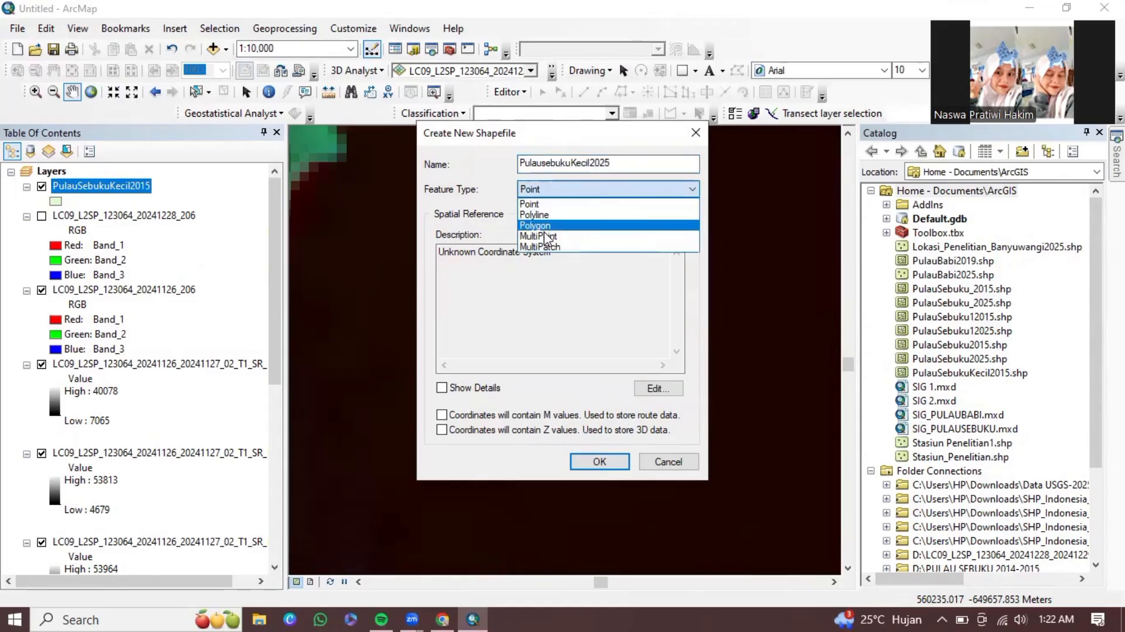
{"action": "left_click", "coordinate": [544, 225]}
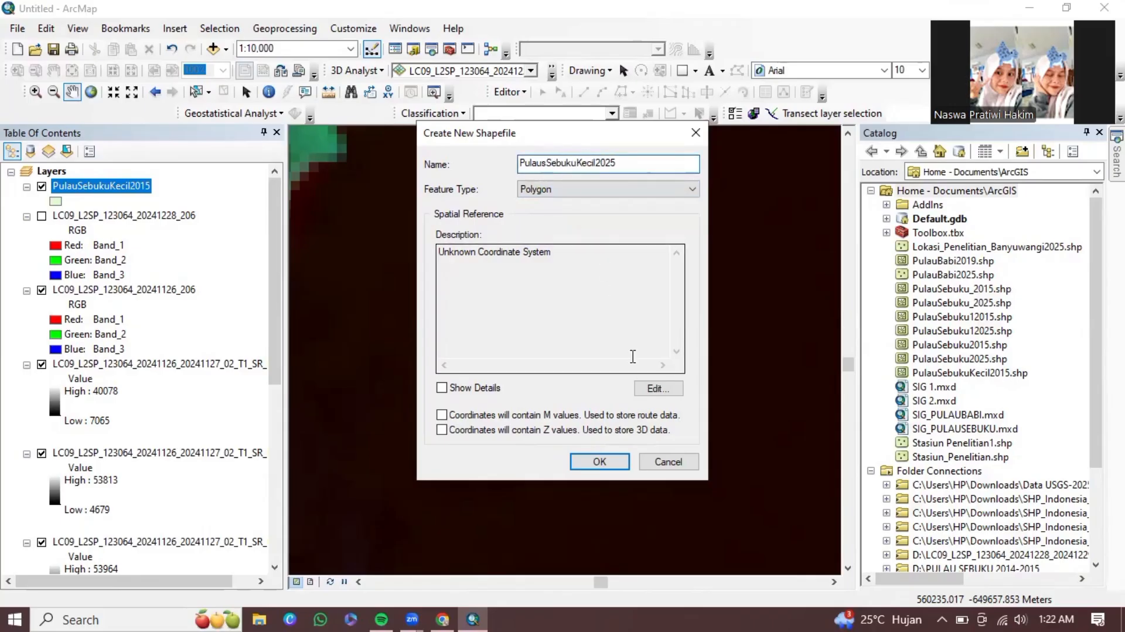
- Assign the projected coordinate system WGS 1984 UTM Zone 48N to the PulausSebukuKecil2025 shapefile and create it
{"action": "left_click", "coordinate": [658, 389]}
{"action": "double_click", "coordinate": [521, 196]}
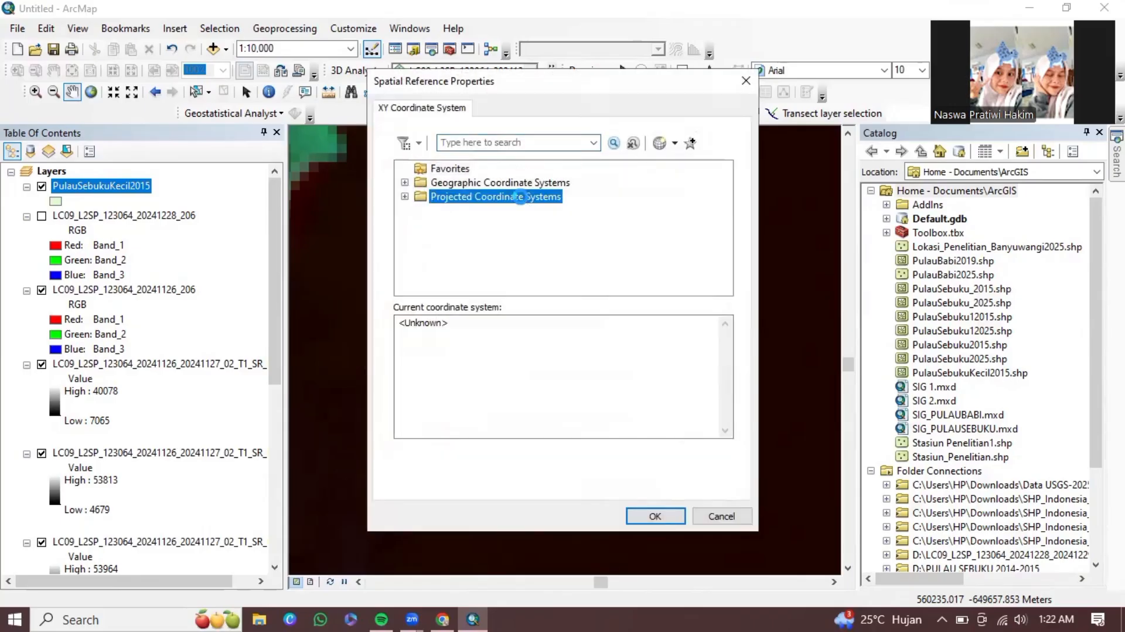
{"action": "scroll", "coordinate": [492, 253], "scroll_direction": "down", "scroll_amount": 1}
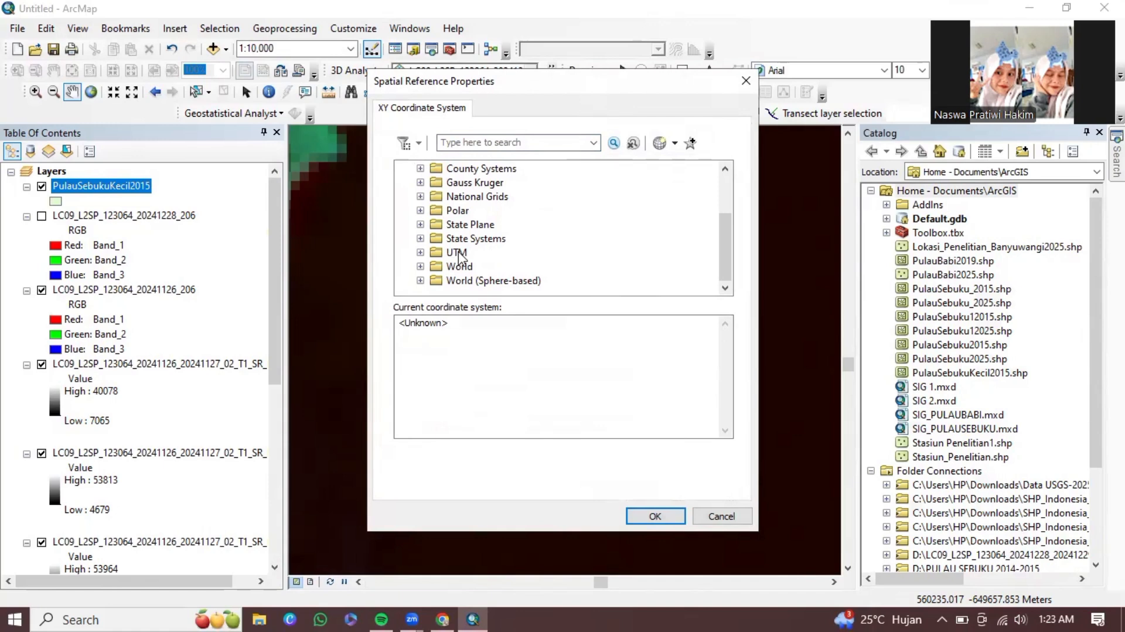
{"action": "double_click", "coordinate": [458, 253]}
{"action": "scroll", "coordinate": [461, 258], "scroll_direction": "down", "scroll_amount": 3}
{"action": "double_click", "coordinate": [489, 257]}
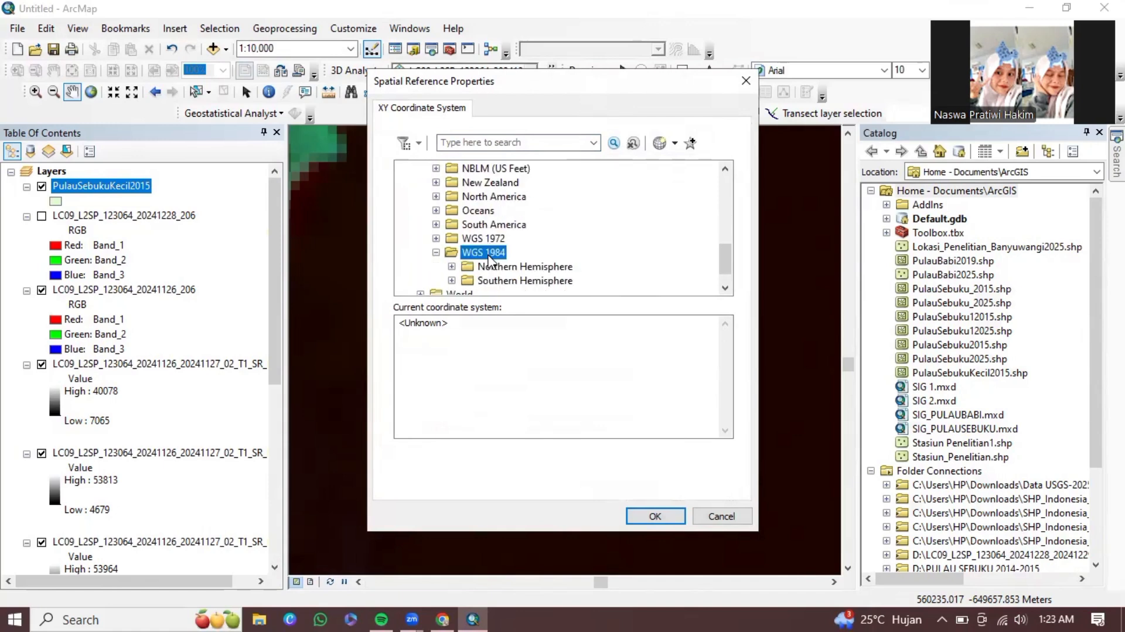
{"action": "double_click", "coordinate": [494, 269]}
{"action": "scroll", "coordinate": [494, 273], "scroll_direction": "down", "scroll_amount": 20}
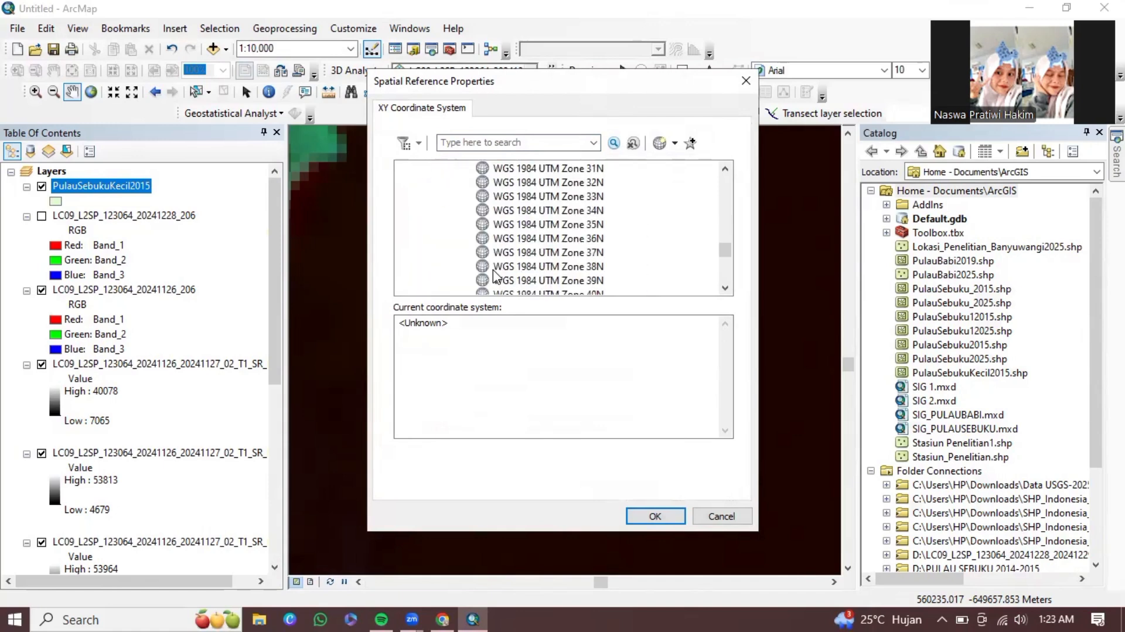
{"action": "scroll", "coordinate": [561, 180], "scroll_direction": "up", "scroll_amount": 3}
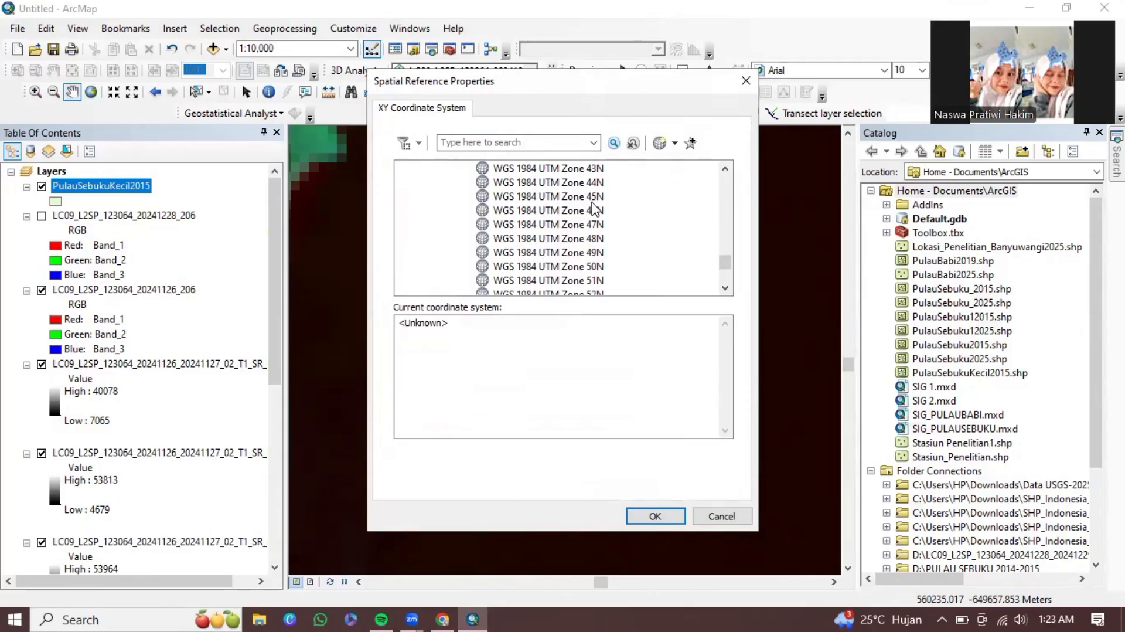
{"action": "double_click", "coordinate": [590, 238]}
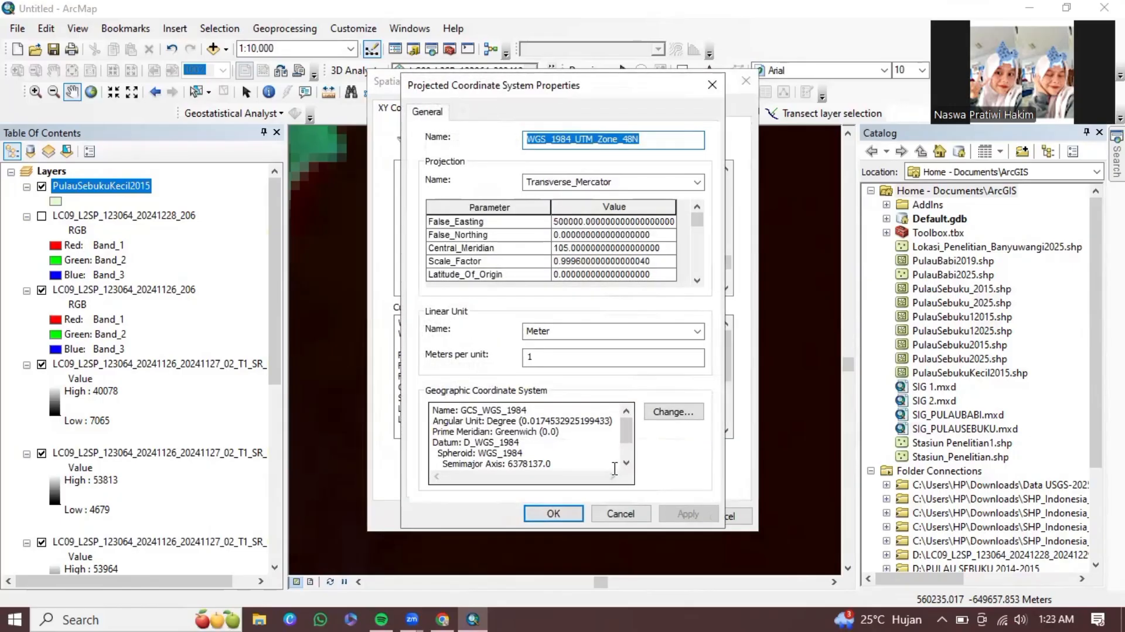
{"action": "left_click", "coordinate": [559, 516]}
{"action": "left_click", "coordinate": [644, 517]}
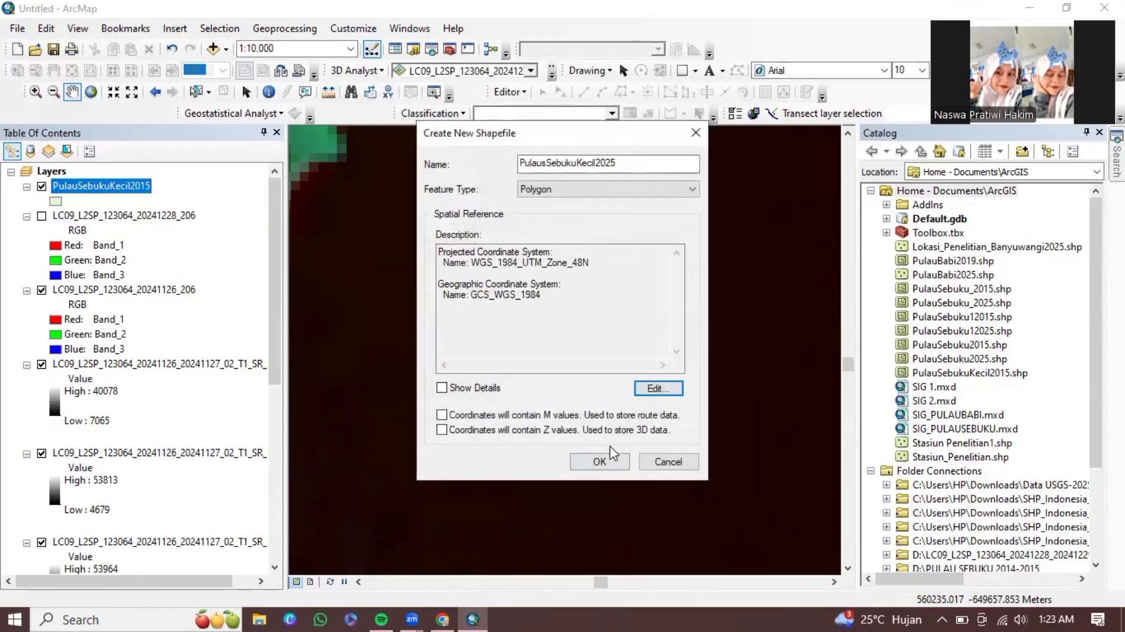
{"action": "left_click", "coordinate": [605, 462]}
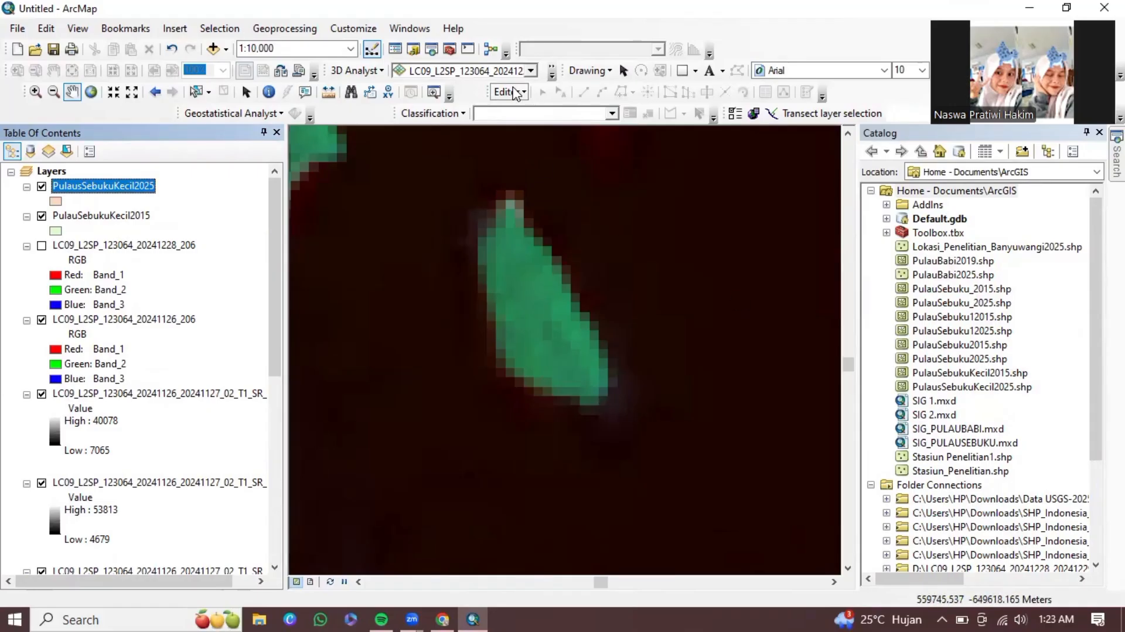
- Start an edit session and choose the PulauSebukuKecil2015 feature template with the Polygon construction tool
{"action": "left_click", "coordinate": [520, 92]}
{"action": "left_click", "coordinate": [518, 109]}
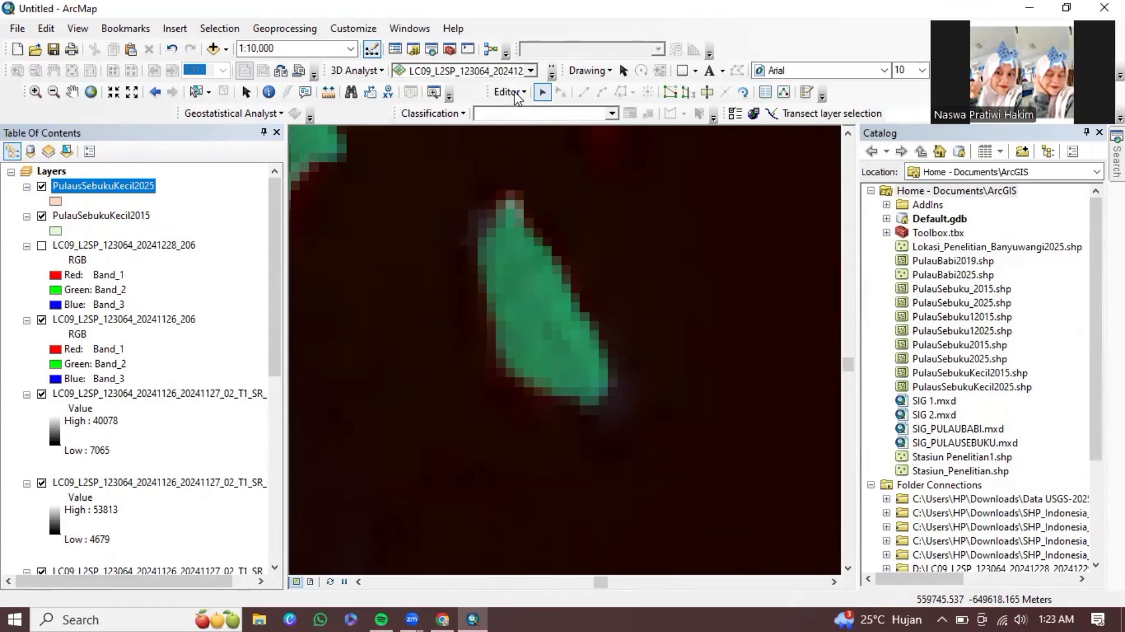
{"action": "right_click", "coordinate": [515, 93]}
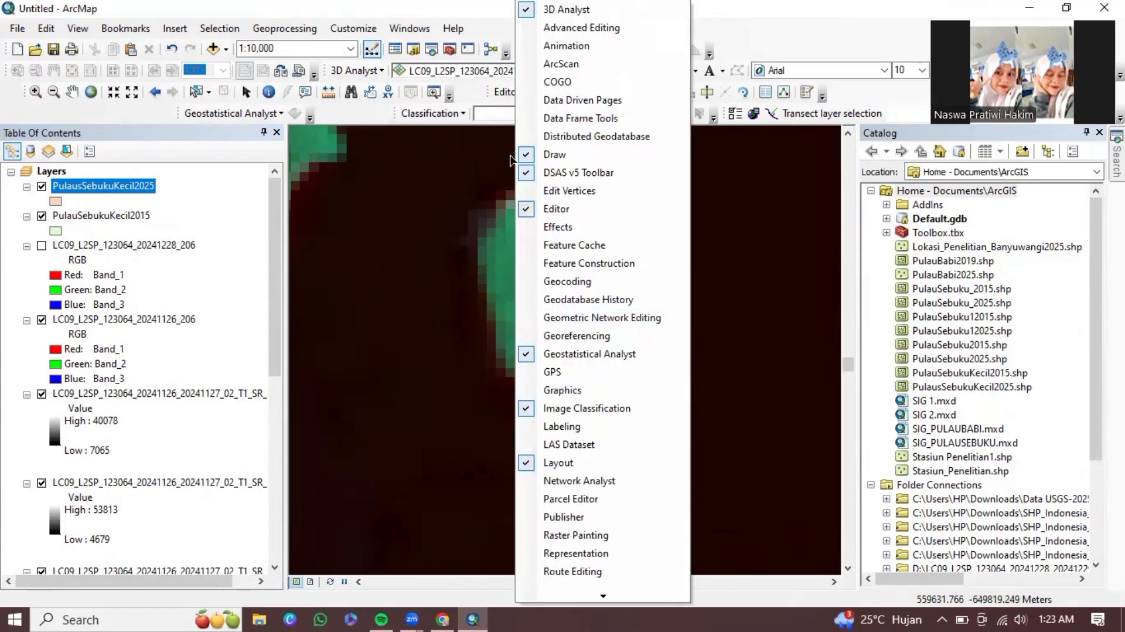
{"action": "left_click", "coordinate": [503, 99]}
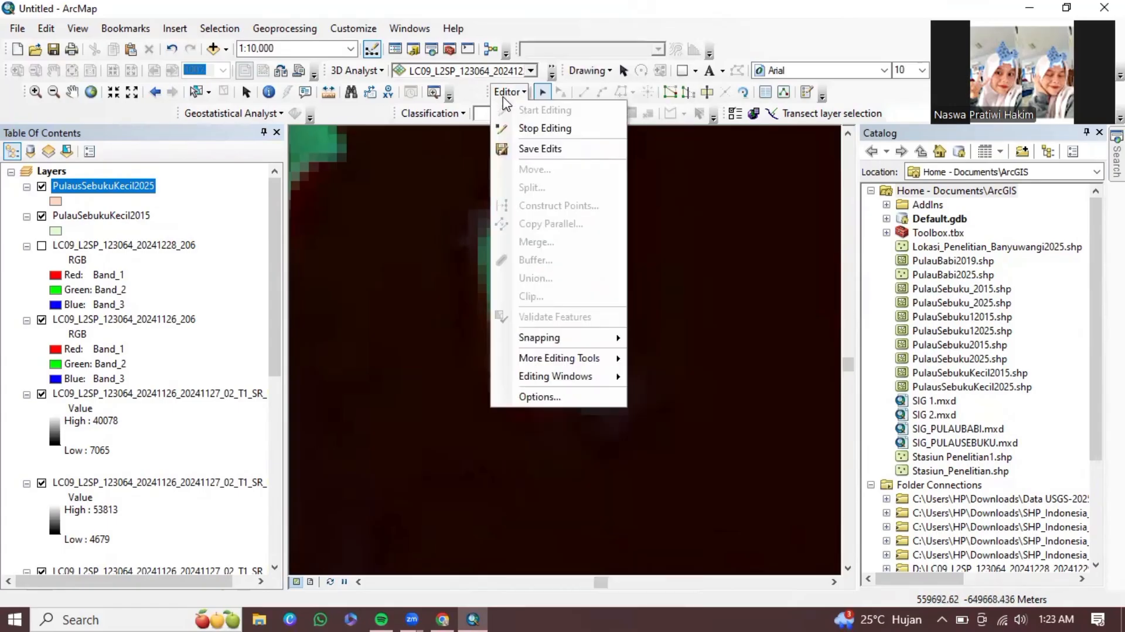
{"action": "right_click", "coordinate": [503, 100]}
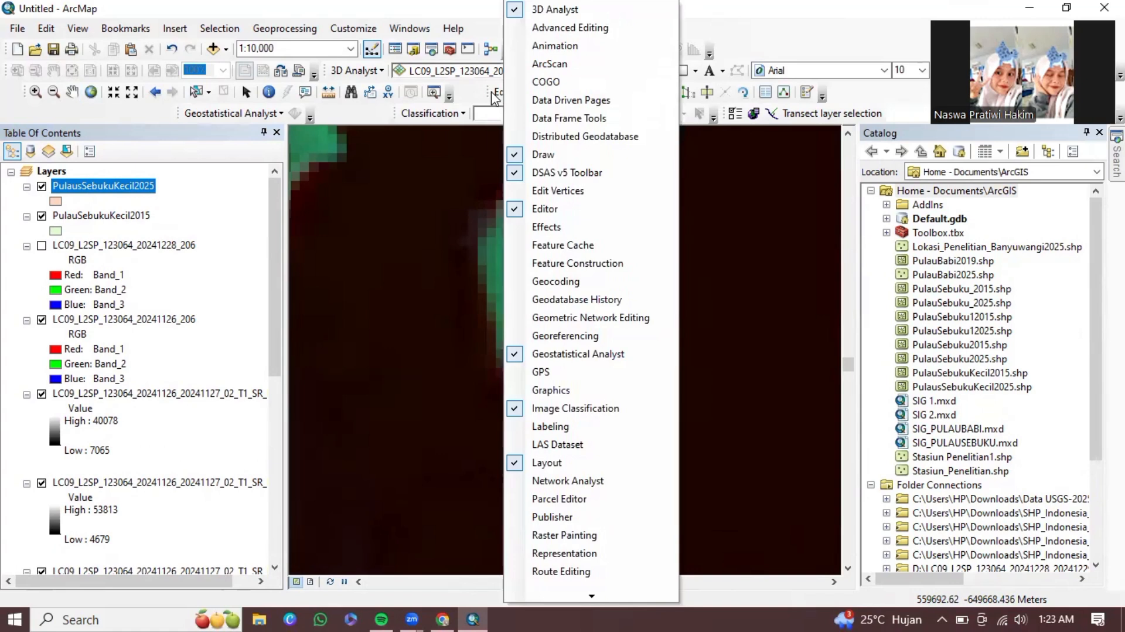
{"action": "left_click", "coordinate": [495, 97]}
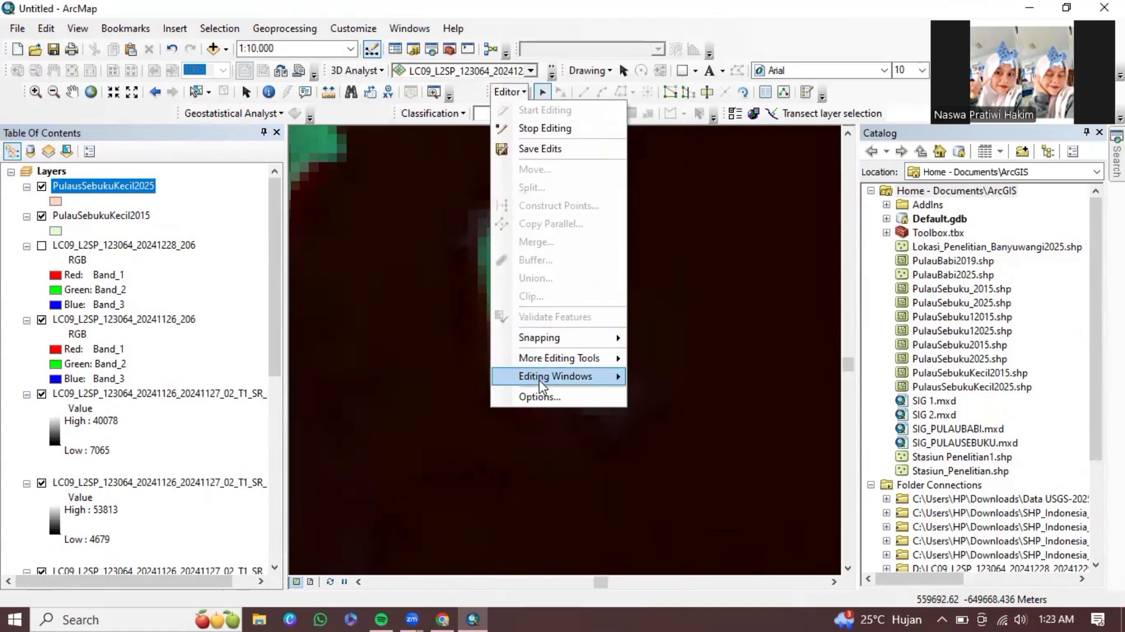
{"action": "mouse_move", "coordinate": [540, 385]}
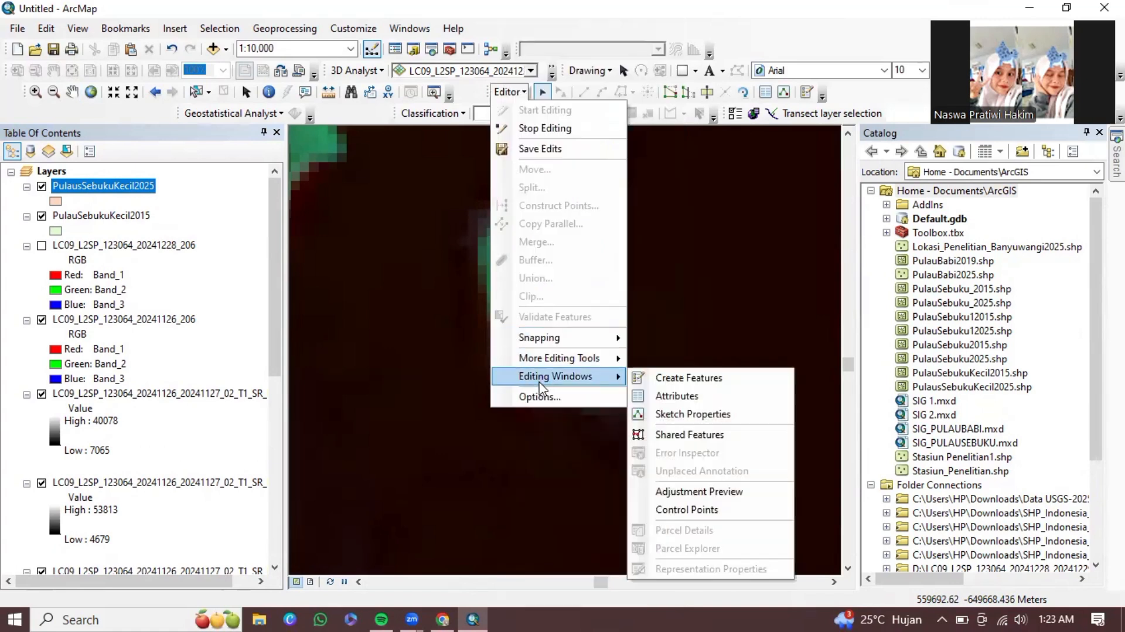
{"action": "left_click", "coordinate": [681, 381]}
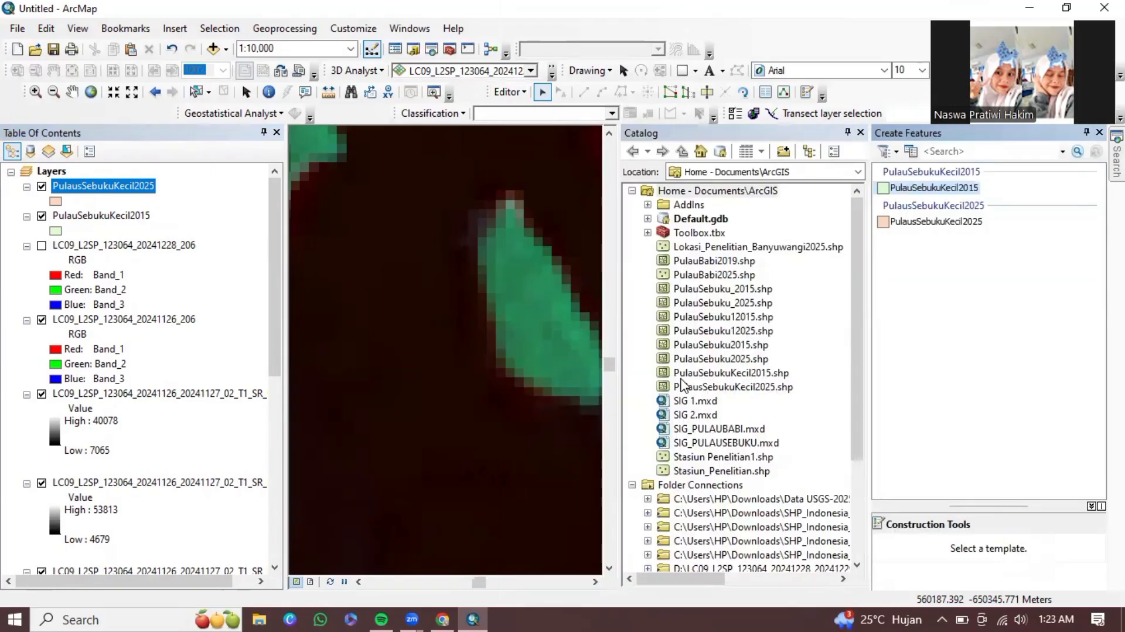
{"action": "left_click", "coordinate": [939, 188]}
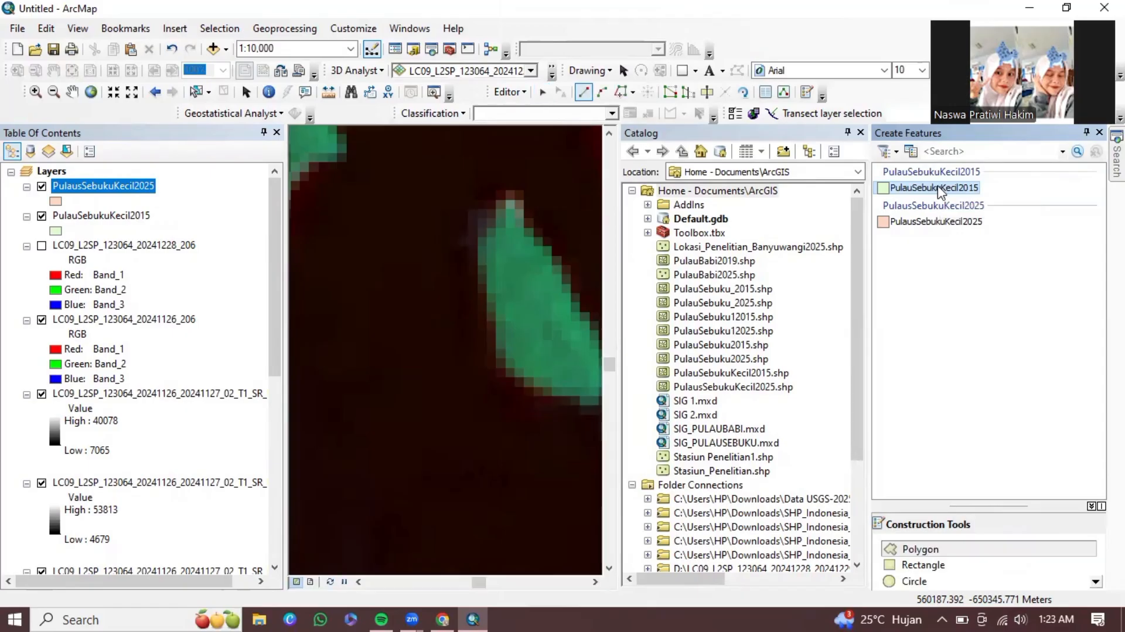
{"action": "left_click", "coordinate": [937, 548]}
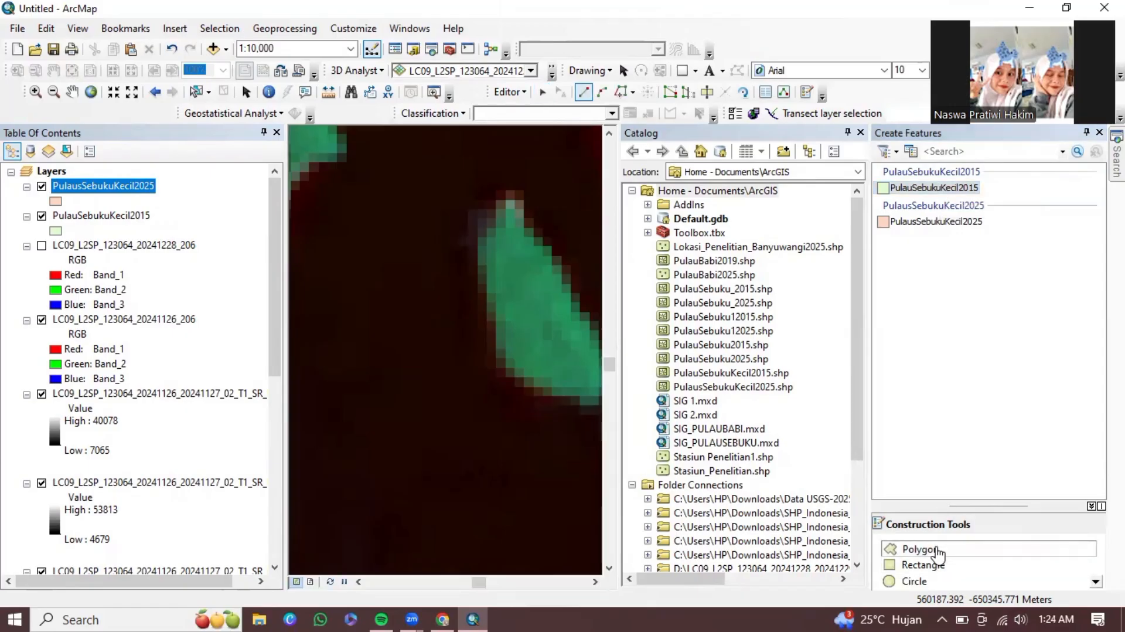
- Digitize the small islet's full outline on the 20241126 composite as one closed polygon in PulauSebukuKecil2015
{"action": "left_click", "coordinate": [469, 351]}
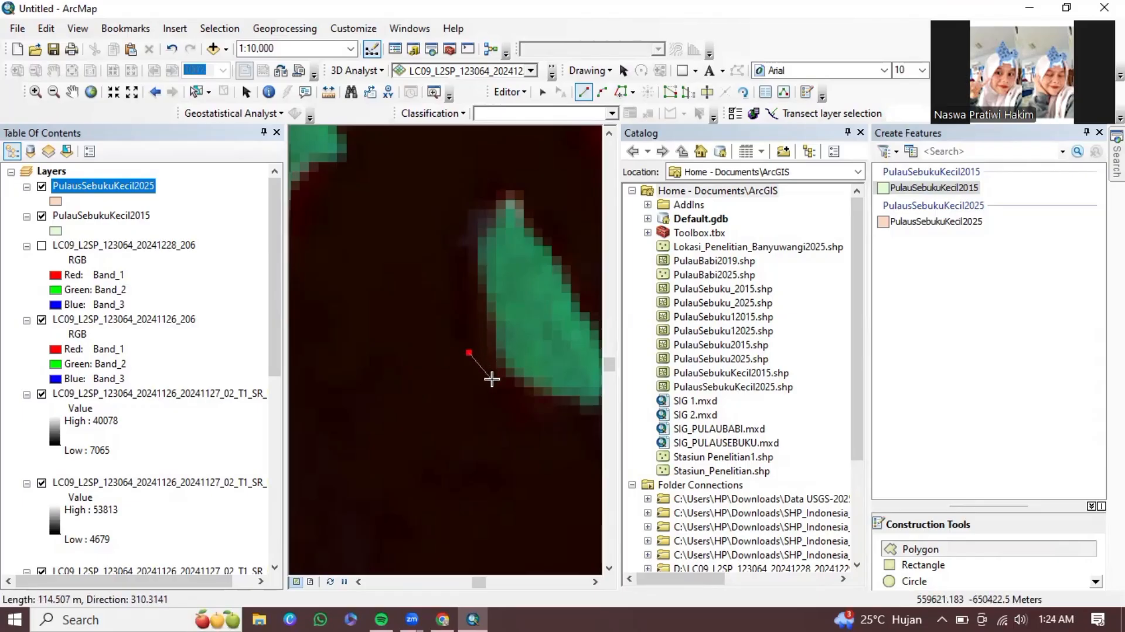
{"action": "left_click", "coordinate": [172, 52]}
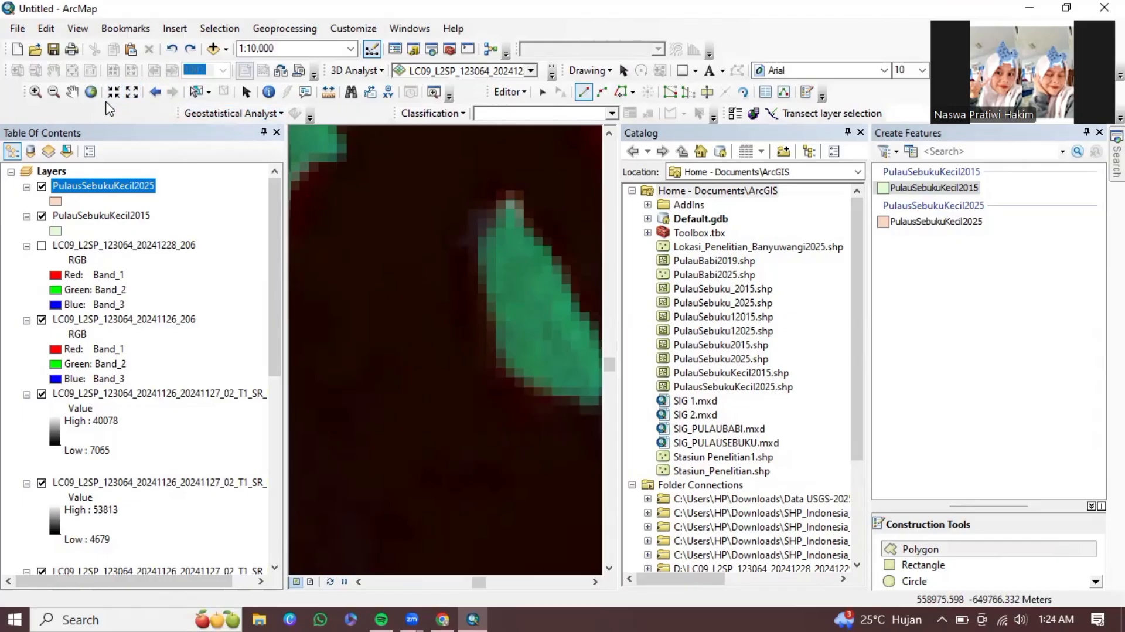
{"action": "left_click", "coordinate": [861, 132]}
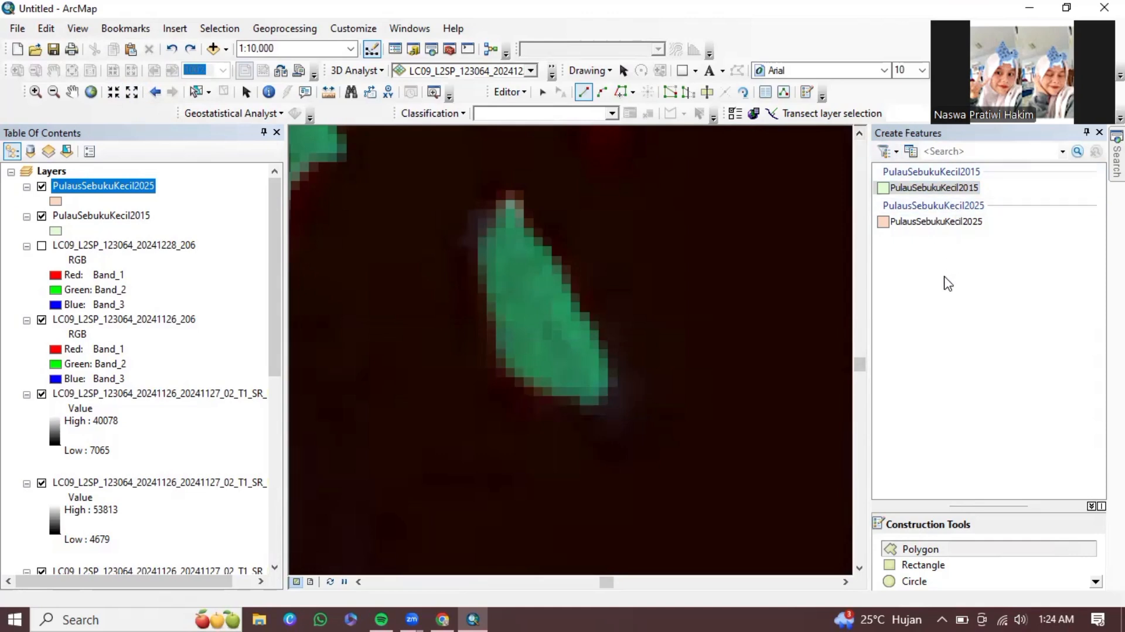
{"action": "left_click", "coordinate": [510, 194]}
{"action": "left_click", "coordinate": [481, 212]}
{"action": "left_click", "coordinate": [470, 239]}
{"action": "left_click", "coordinate": [477, 288]}
{"action": "left_click", "coordinate": [485, 305]}
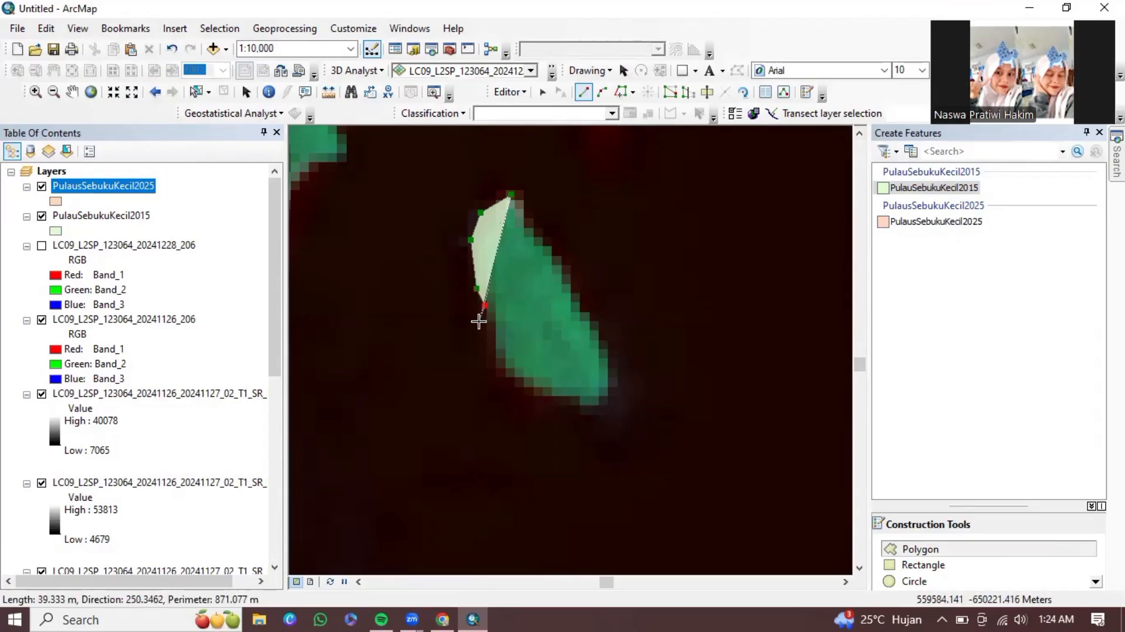
{"action": "left_click", "coordinate": [485, 350]}
{"action": "left_click", "coordinate": [501, 377]}
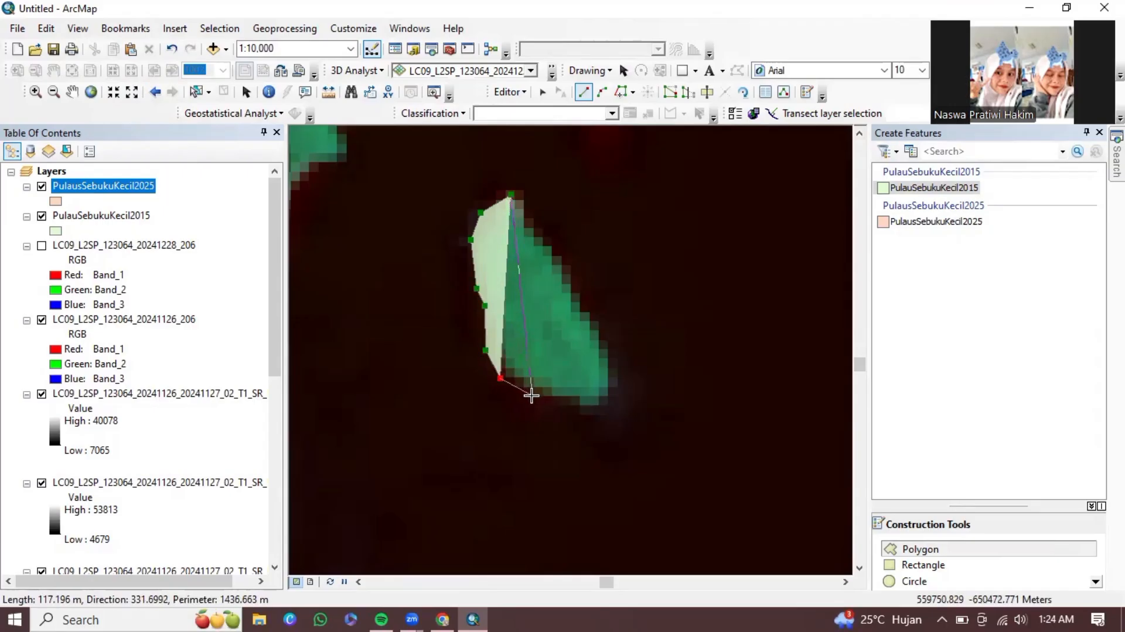
{"action": "left_click", "coordinate": [533, 396]}
{"action": "left_click", "coordinate": [573, 402]}
{"action": "left_click", "coordinate": [588, 417]}
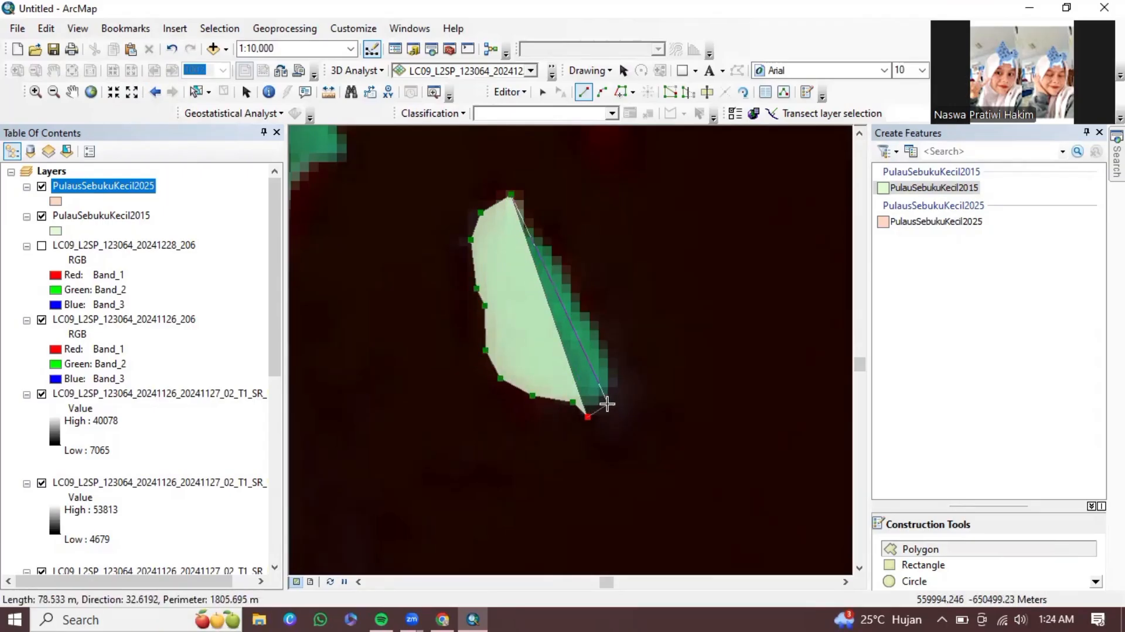
{"action": "left_click", "coordinate": [609, 403]}
{"action": "left_click", "coordinate": [614, 378]}
{"action": "left_click", "coordinate": [612, 354]}
{"action": "left_click", "coordinate": [601, 325]}
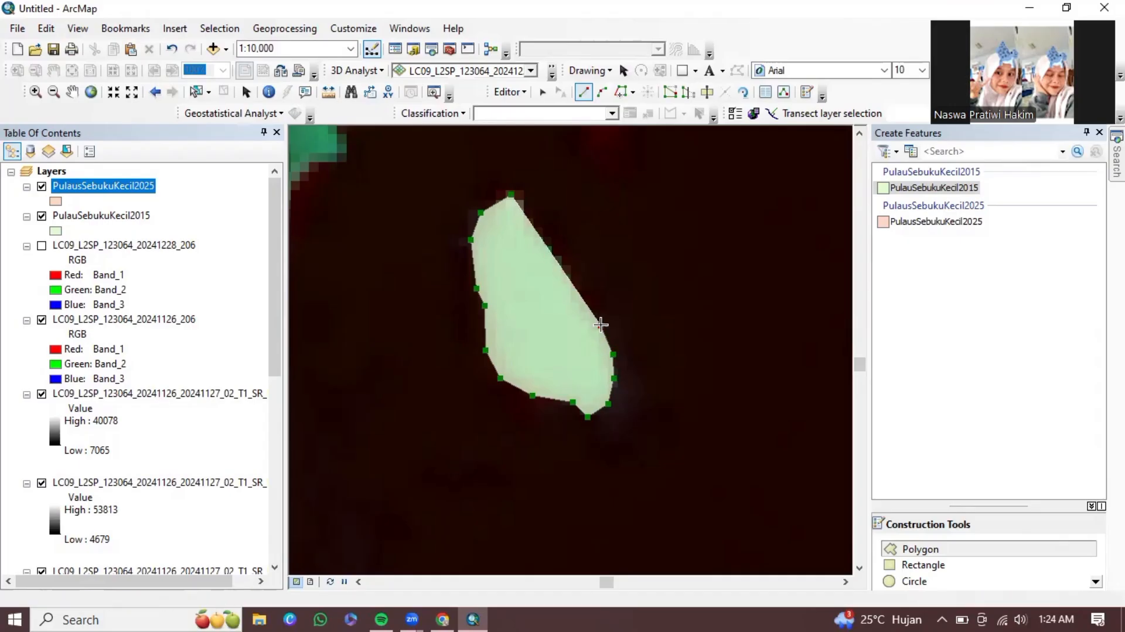
{"action": "double_click", "coordinate": [568, 263]}
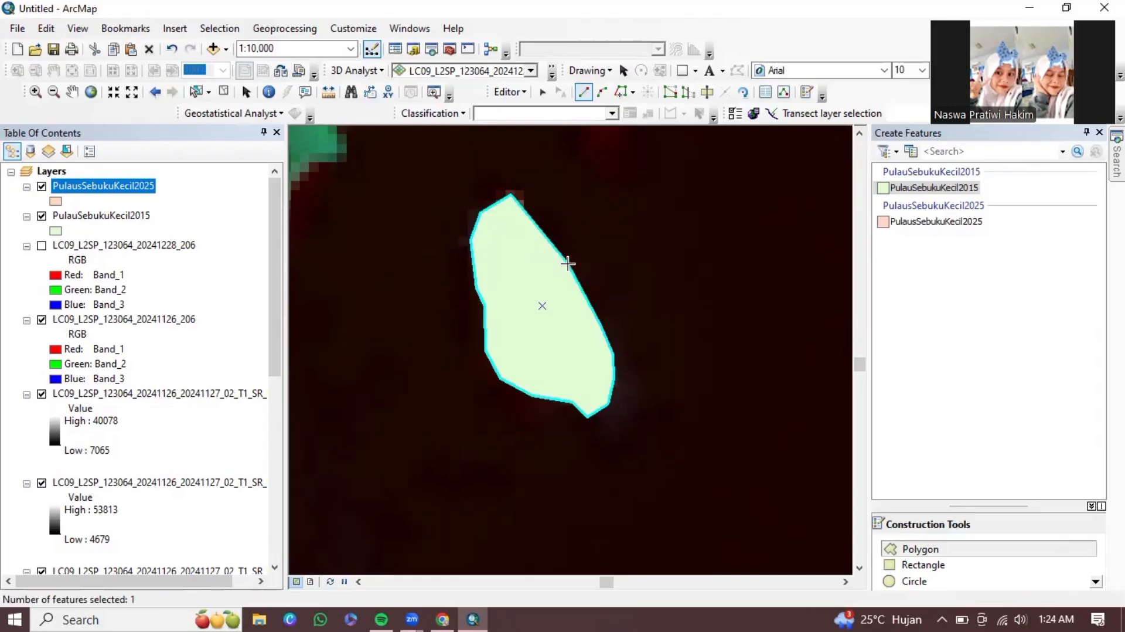
- Save the edits to the islet polygon and end the edit session
{"action": "left_click", "coordinate": [521, 94]}
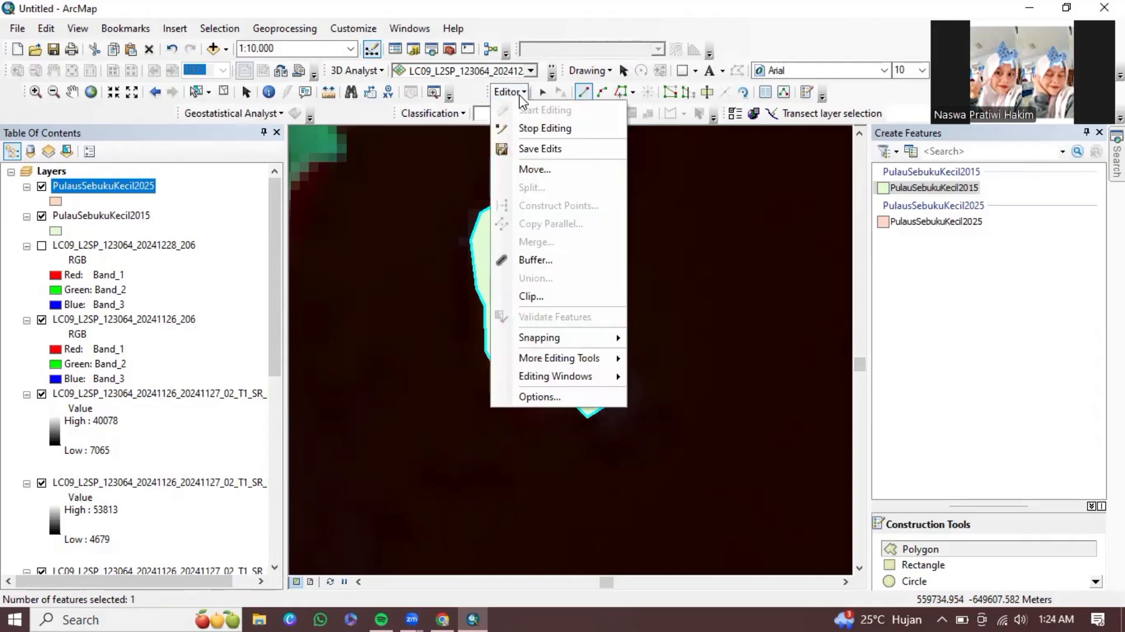
{"action": "left_click", "coordinate": [530, 150]}
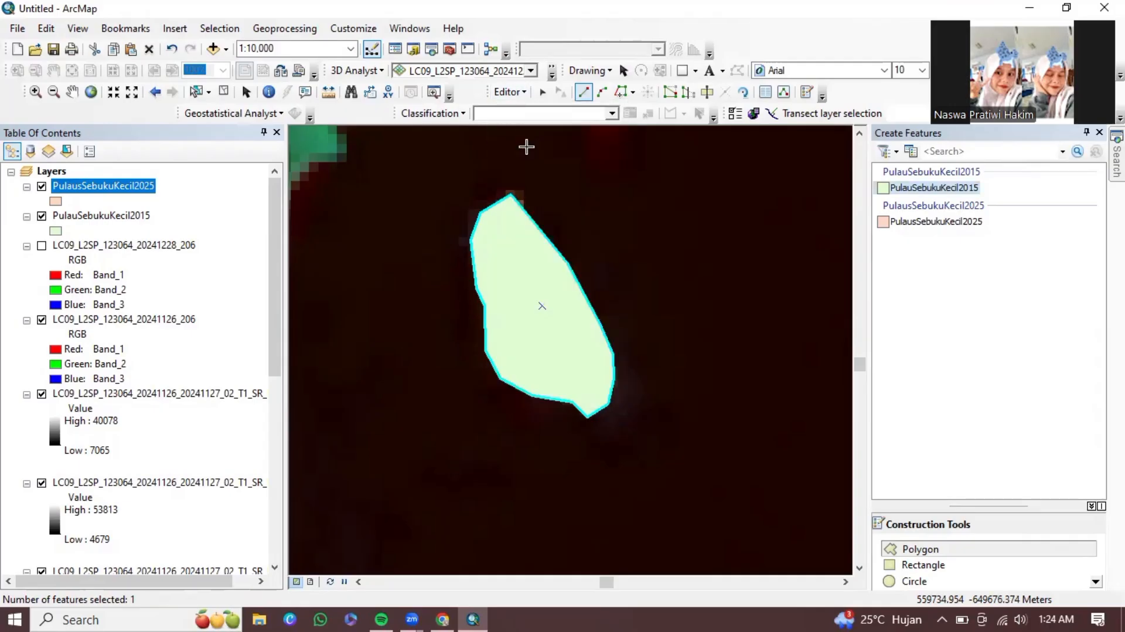
{"action": "left_click", "coordinate": [519, 93]}
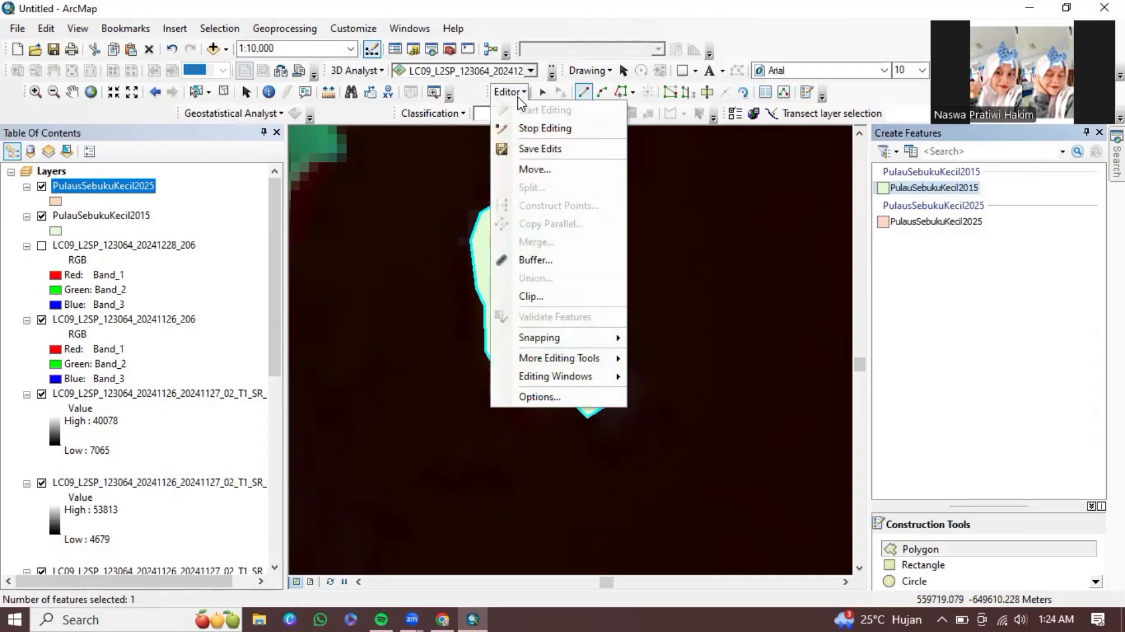
{"action": "left_click", "coordinate": [524, 128]}
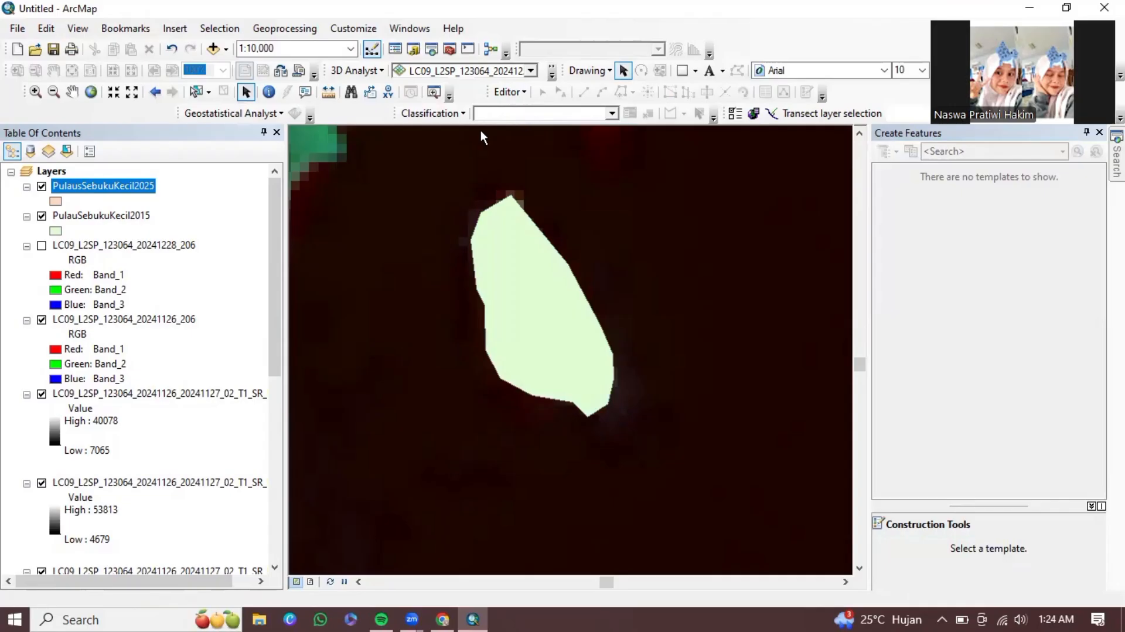
- Hide the PulauSebukuKecil2015 layer and start an edit session with the PulausSebukuKecil2025 template and the Polygon construction tool
{"action": "left_click", "coordinate": [41, 217]}
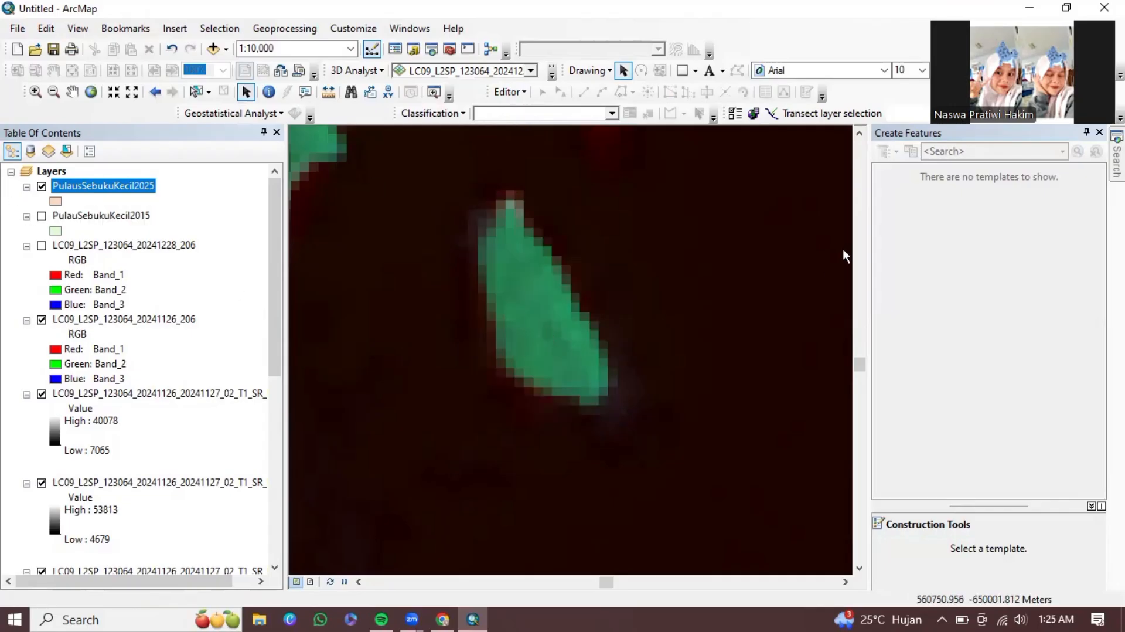
{"action": "left_click", "coordinate": [509, 92]}
{"action": "left_click", "coordinate": [527, 110]}
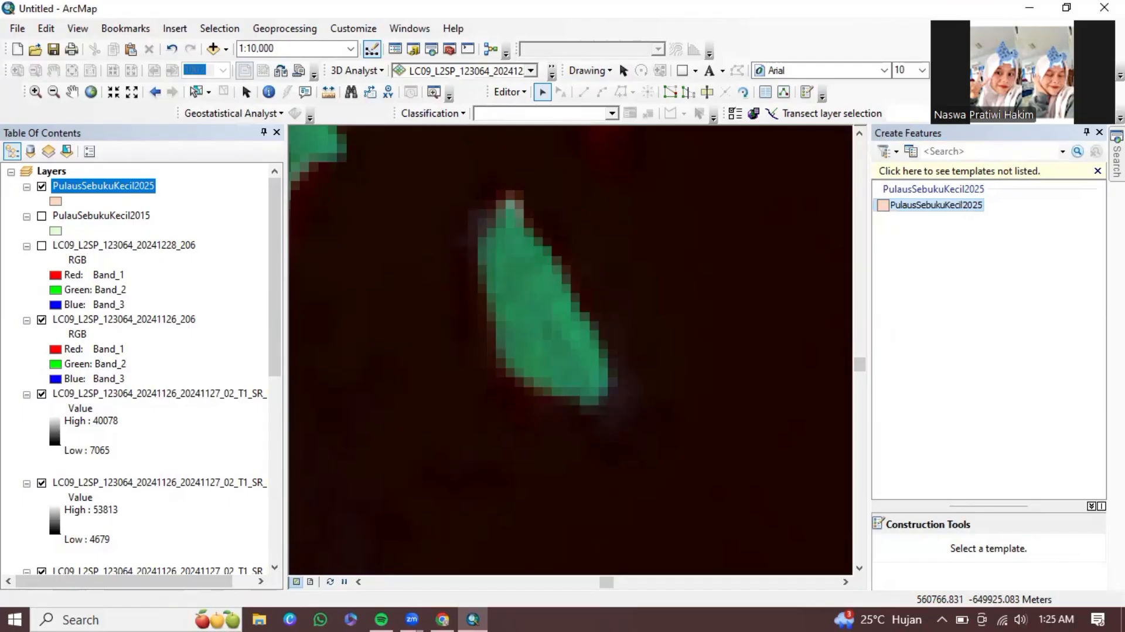
{"action": "left_click", "coordinate": [935, 204]}
{"action": "left_click", "coordinate": [925, 550]}
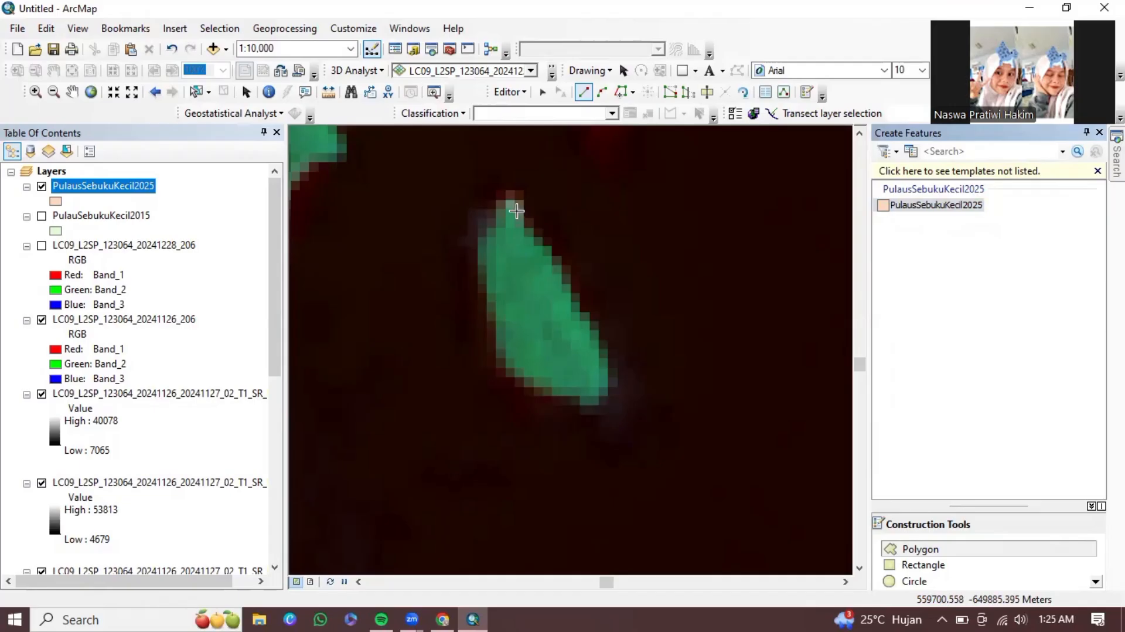
- Digitize the small islet's full outline on the 20241126 composite as one closed polygon in PulausSebukuKecil2025
{"action": "left_click", "coordinate": [508, 186]}
{"action": "left_click", "coordinate": [487, 213]}
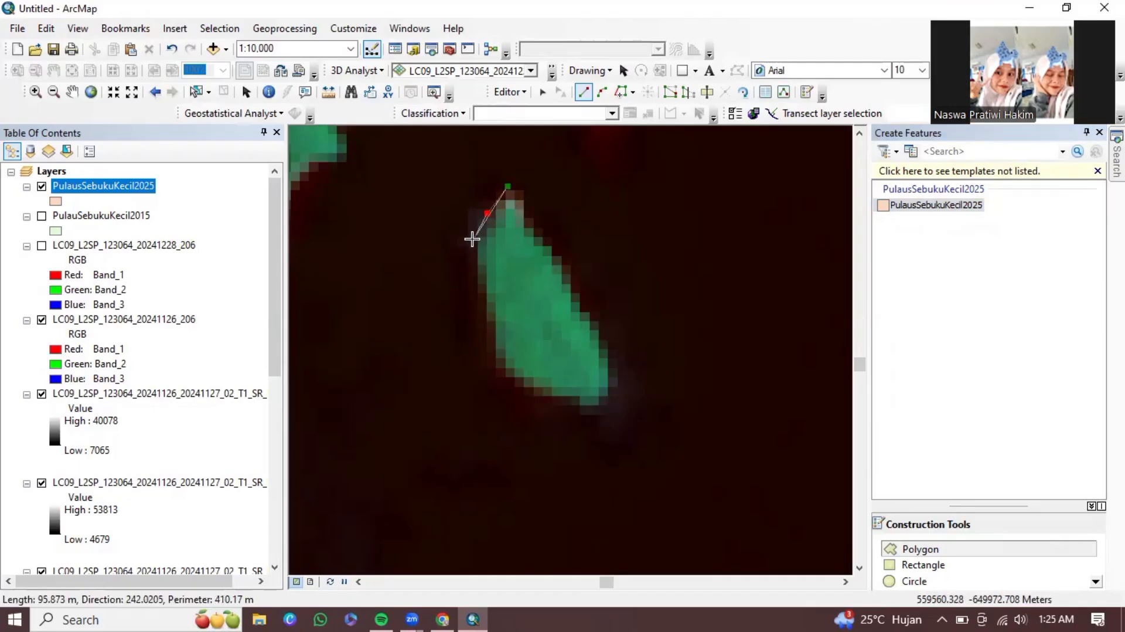
{"action": "left_click", "coordinate": [474, 239]}
{"action": "left_click", "coordinate": [480, 273]}
{"action": "left_click", "coordinate": [489, 298]}
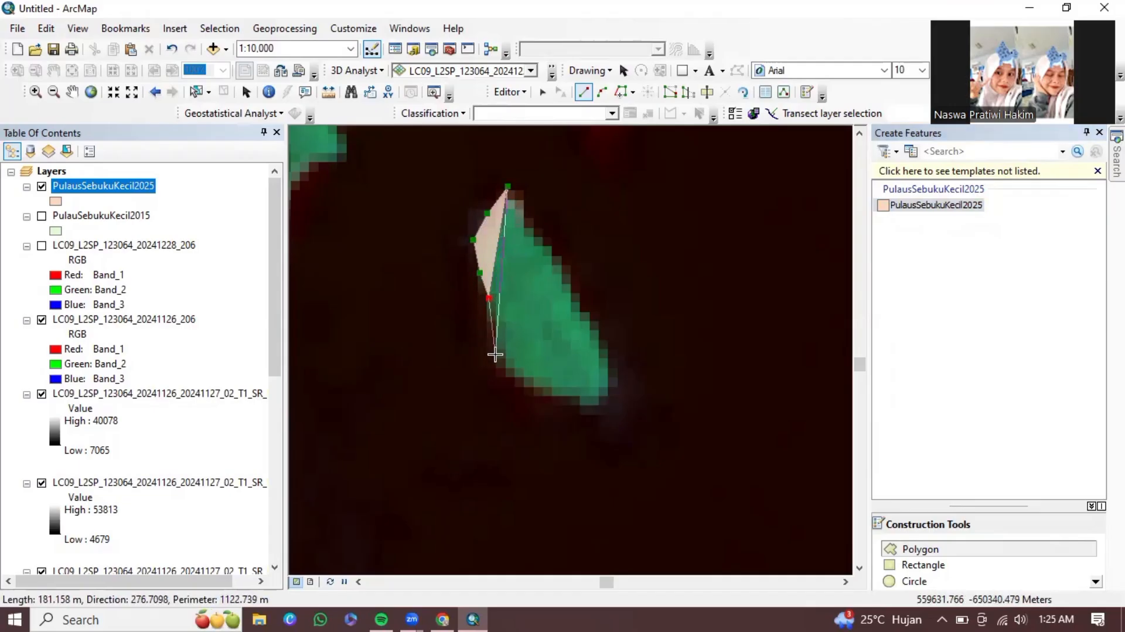
{"action": "left_click", "coordinate": [494, 355]}
{"action": "left_click", "coordinate": [517, 389]}
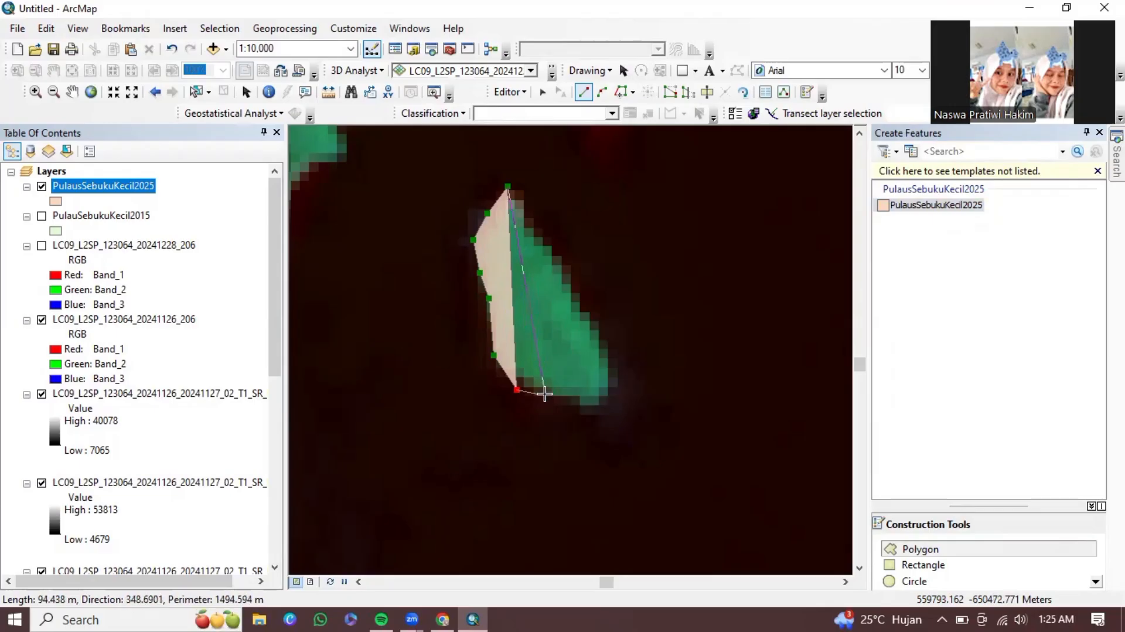
{"action": "left_click", "coordinate": [546, 392]}
{"action": "left_click", "coordinate": [576, 403]}
{"action": "left_click", "coordinate": [593, 418]}
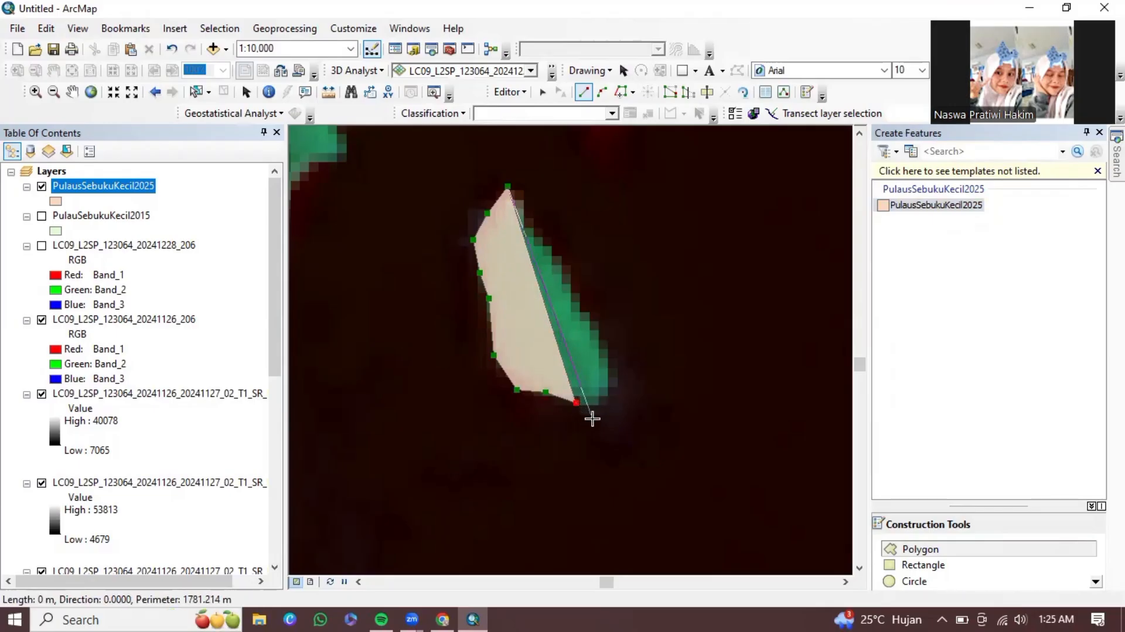
{"action": "left_click", "coordinate": [612, 396]}
{"action": "left_click", "coordinate": [625, 374]}
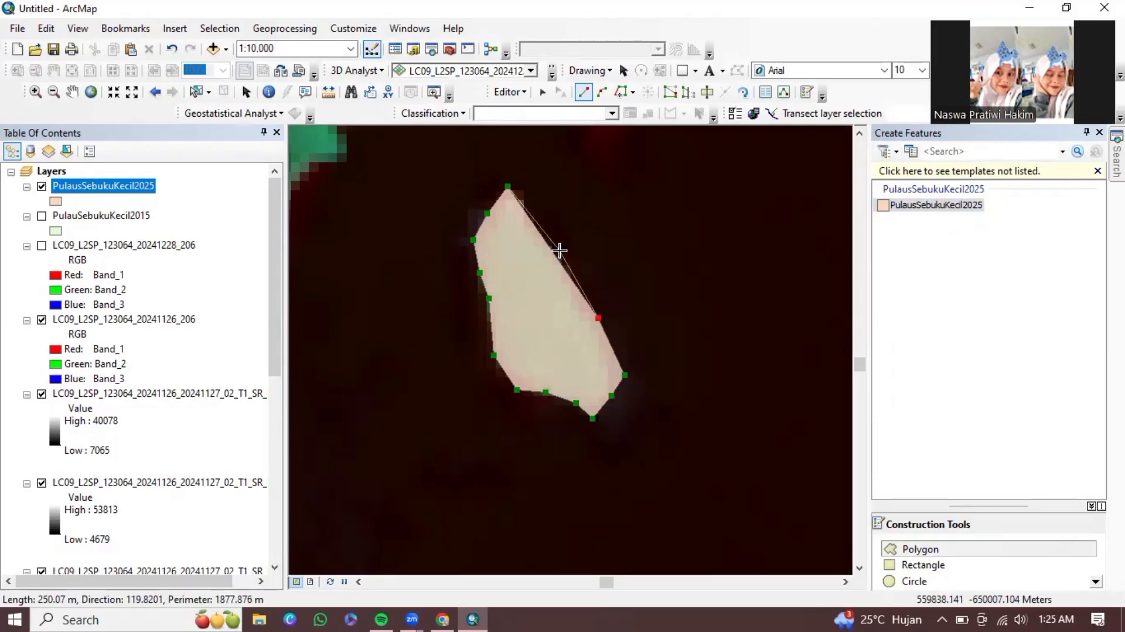
{"action": "double_click", "coordinate": [564, 251]}
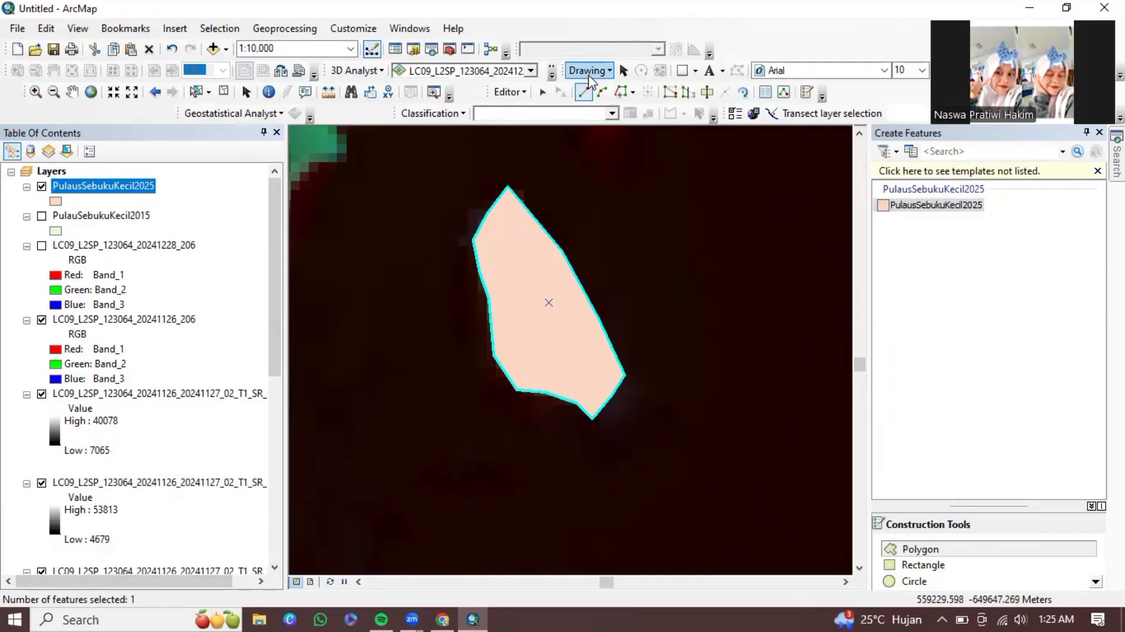
- Save the edits to the PulausSebukuKecil2025 polygon and end the edit session
{"action": "left_click", "coordinate": [515, 92]}
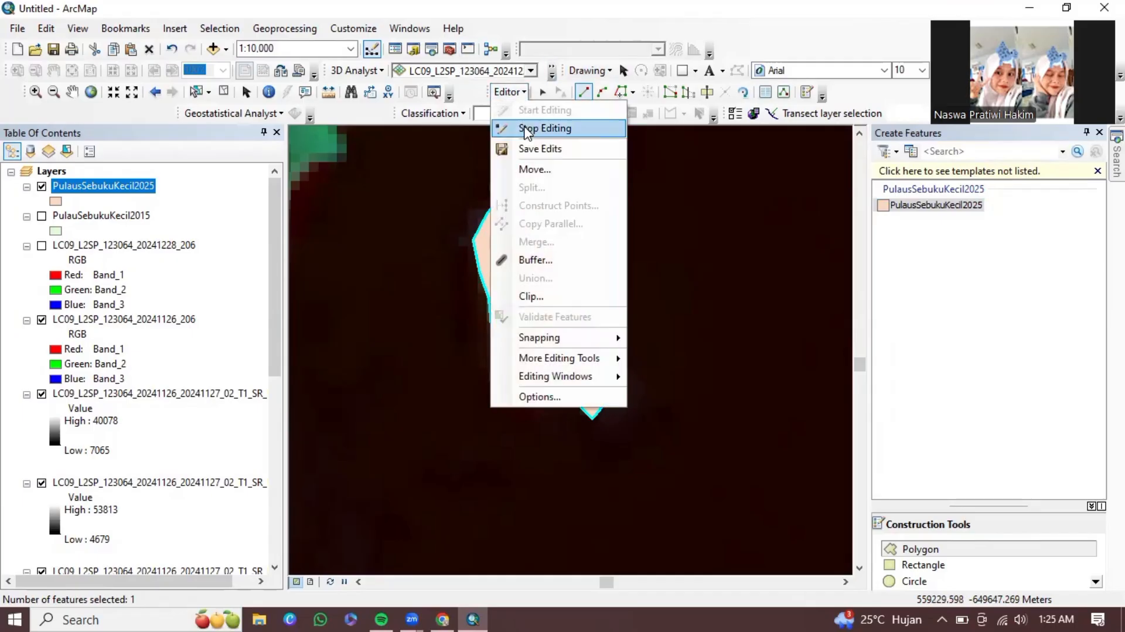
{"action": "left_click", "coordinate": [526, 152]}
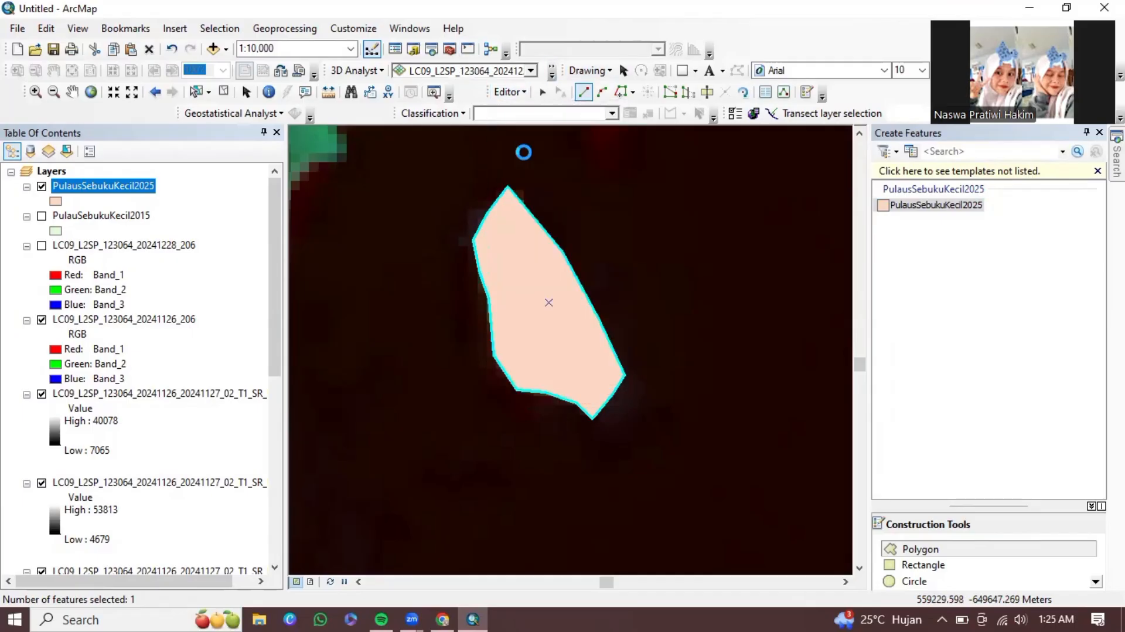
{"action": "left_click", "coordinate": [517, 93]}
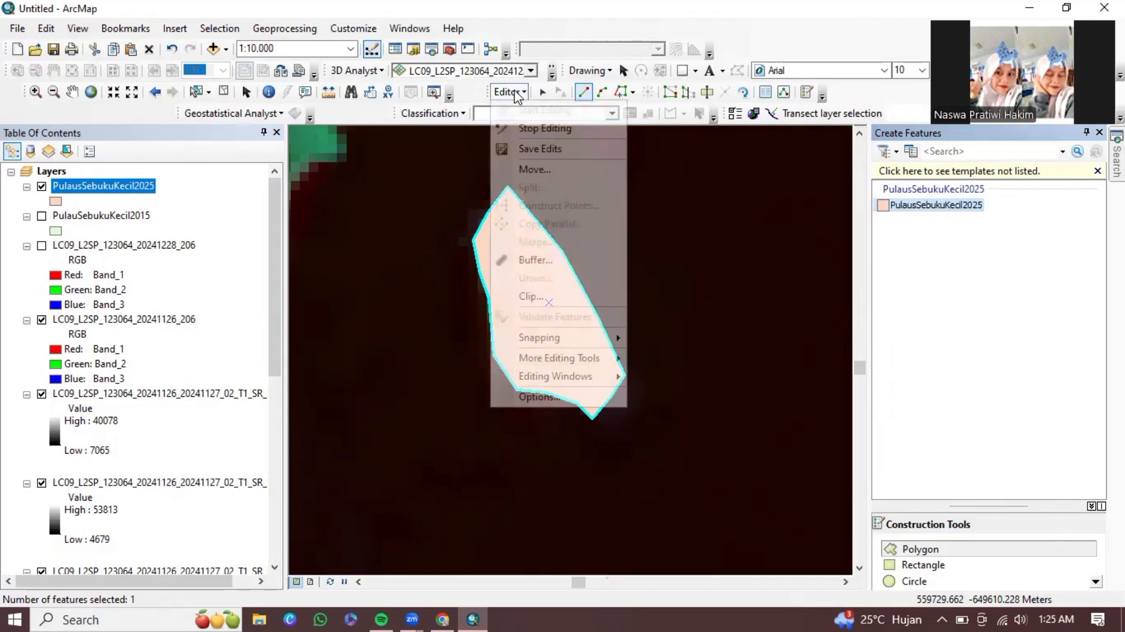
{"action": "left_click", "coordinate": [527, 135]}
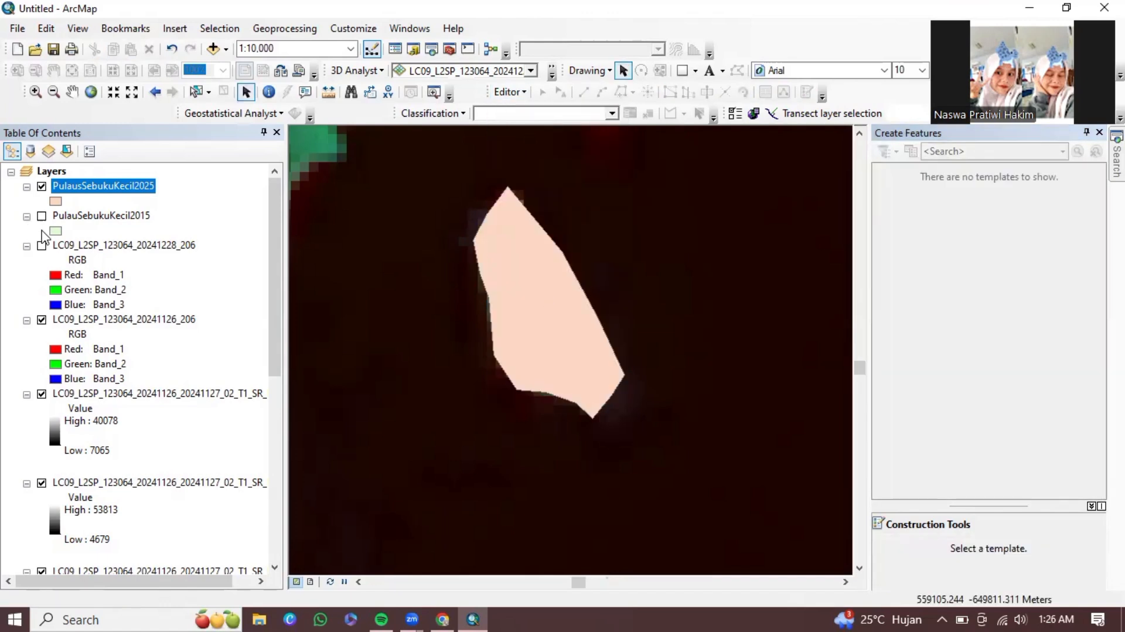
- Show the PulauSebukuKecil2015 layer and hide the 20241126 composite and all six single-band rasters, leaving only the two islet polygons displayed
{"action": "left_click", "coordinate": [41, 320]}
{"action": "left_click", "coordinate": [42, 393]}
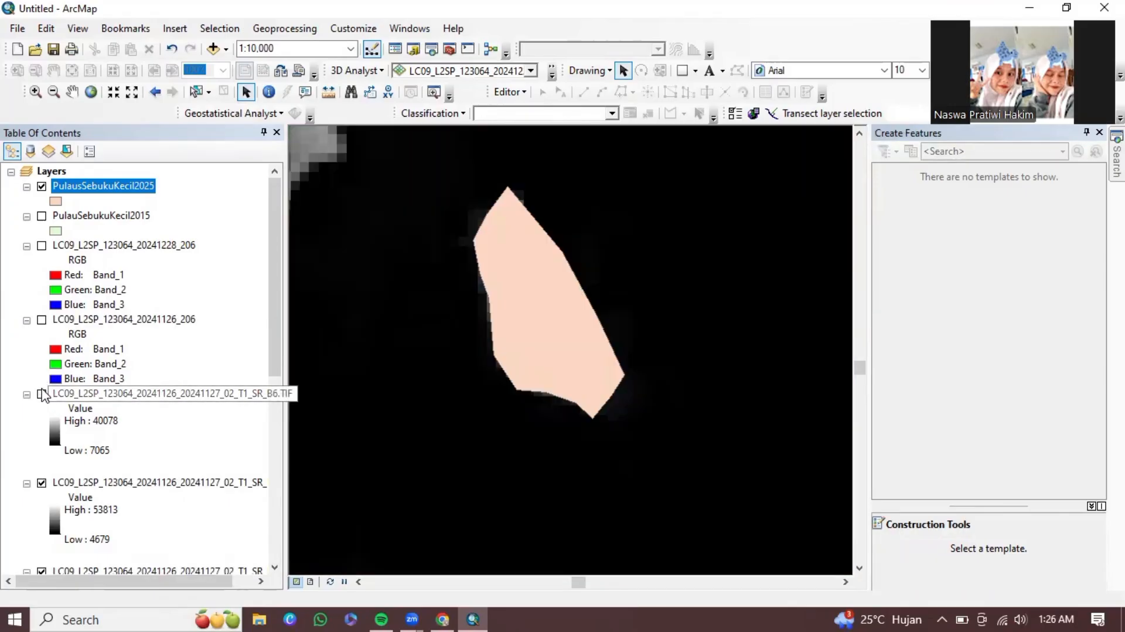
{"action": "left_click", "coordinate": [44, 221], "text": "ctrl"}
{"action": "left_click", "coordinate": [41, 216]}
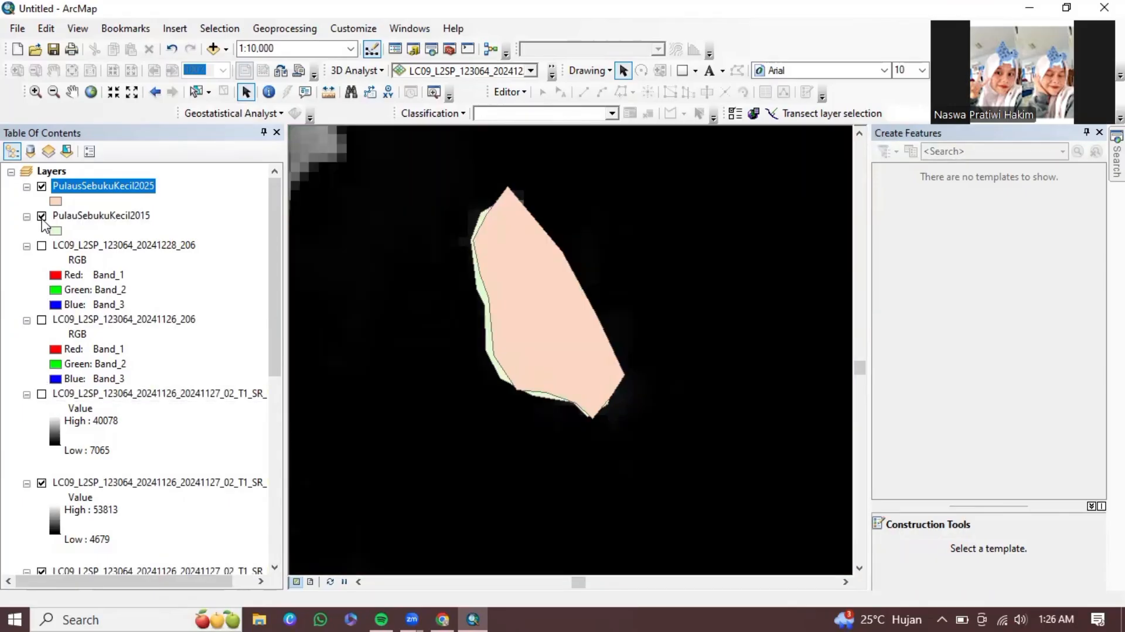
{"action": "left_click", "coordinate": [41, 483]}
{"action": "scroll", "coordinate": [43, 484], "scroll_direction": "down", "scroll_amount": 5}
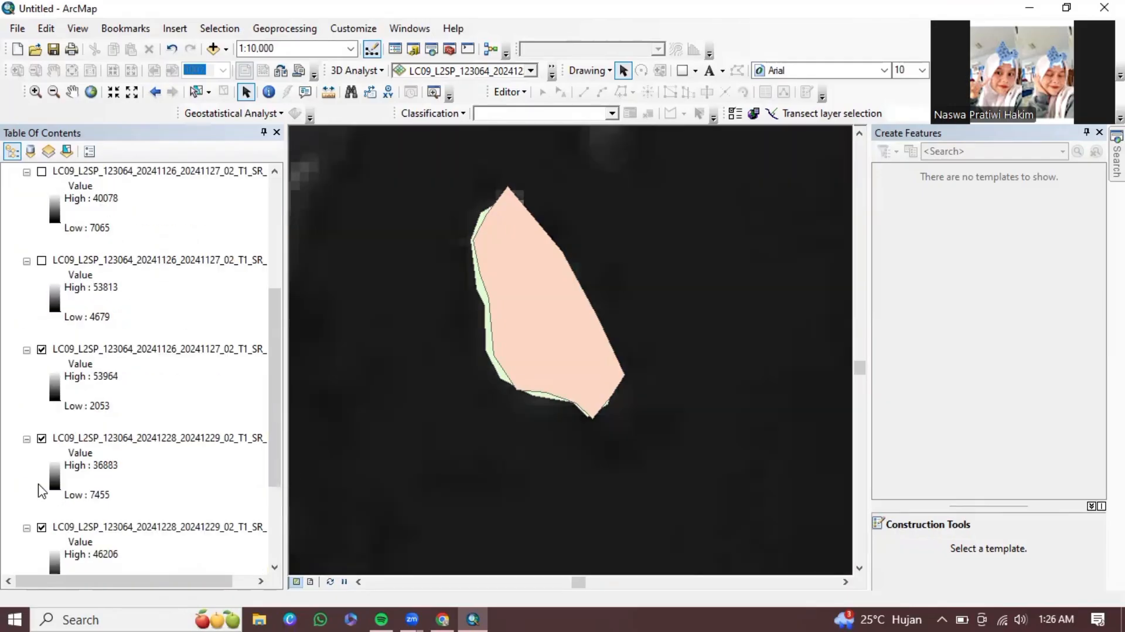
{"action": "left_click", "coordinate": [42, 439]}
{"action": "left_click", "coordinate": [41, 350]}
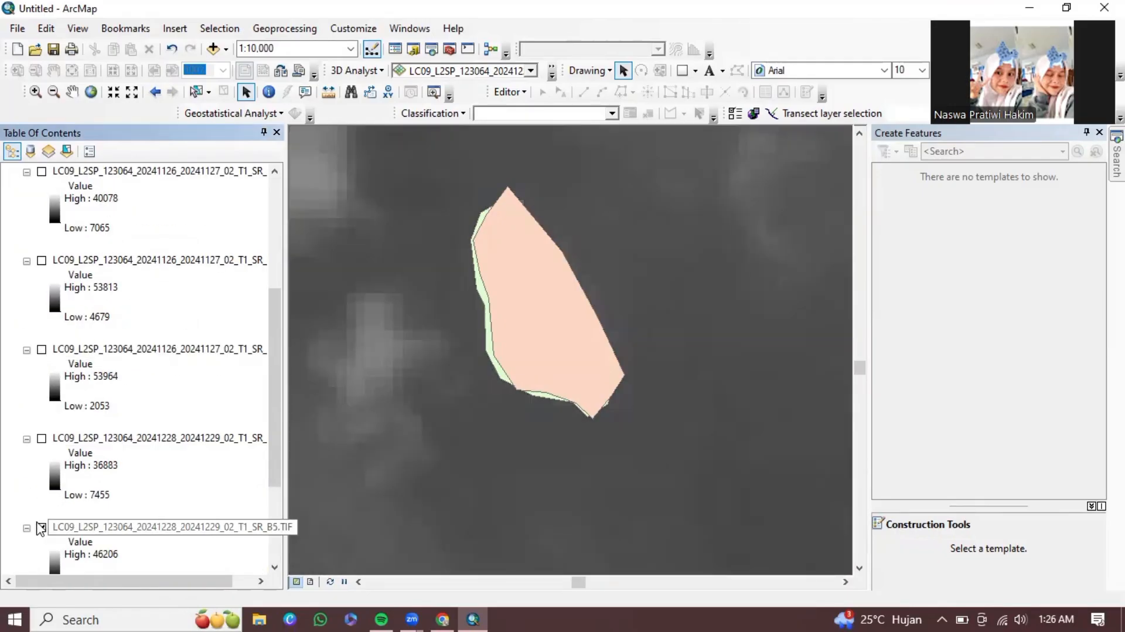
{"action": "left_click", "coordinate": [41, 528]}
{"action": "scroll", "coordinate": [43, 504], "scroll_direction": "down", "scroll_amount": 3}
{"action": "left_click", "coordinate": [41, 467]}
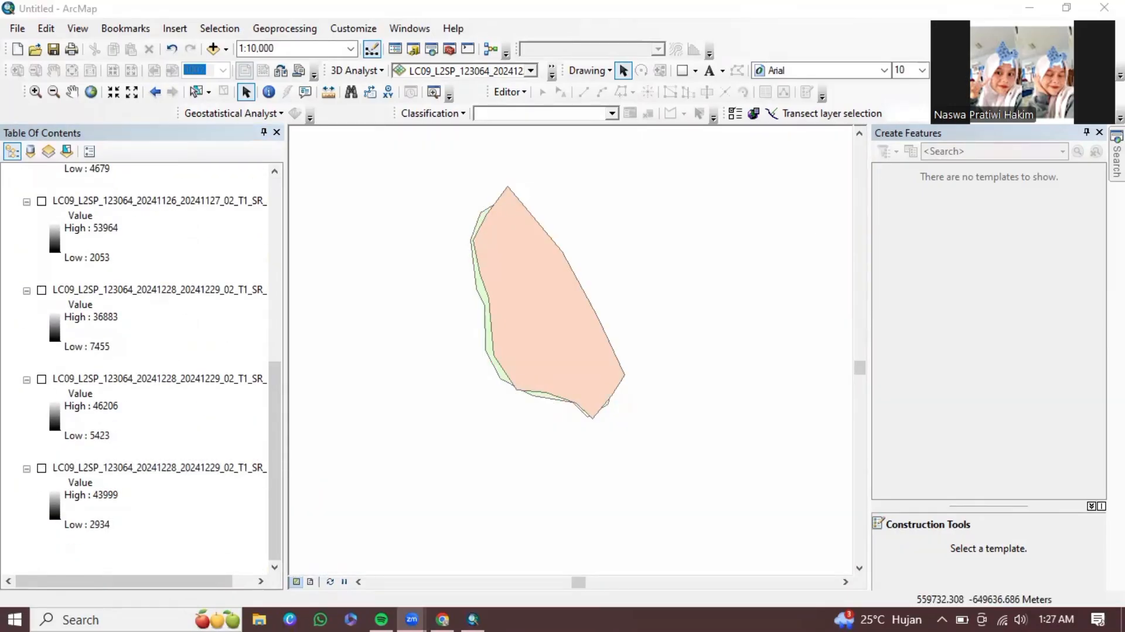
- Search for "polygon to line" and open the Polygon To Line (Data Management) tool
{"action": "left_click", "coordinate": [945, 153]}
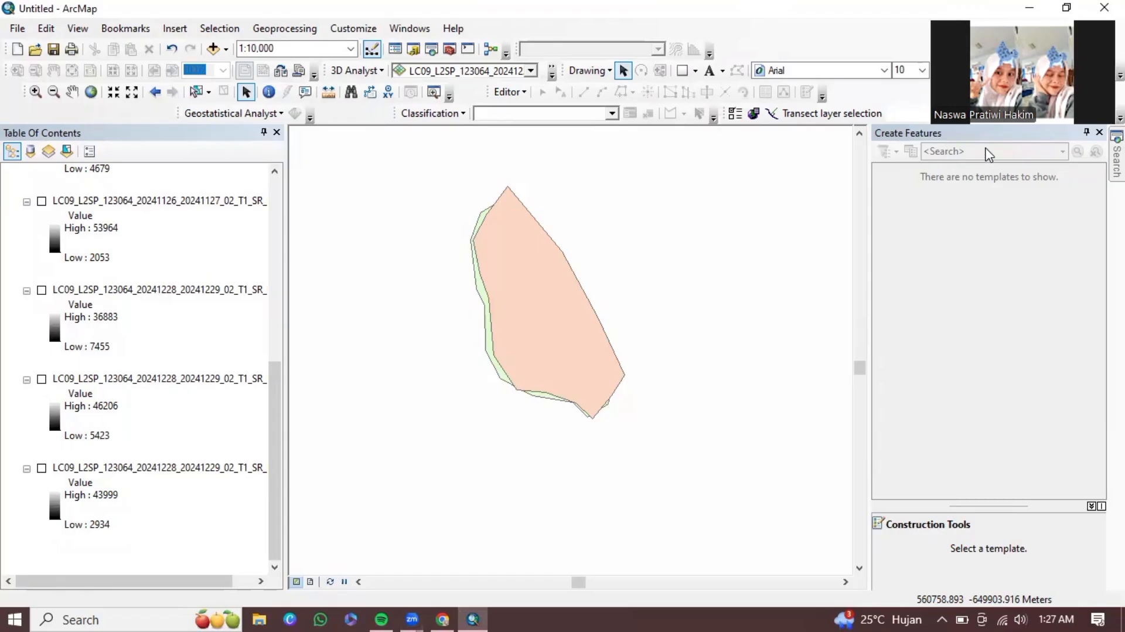
{"action": "left_click", "coordinate": [1117, 161]}
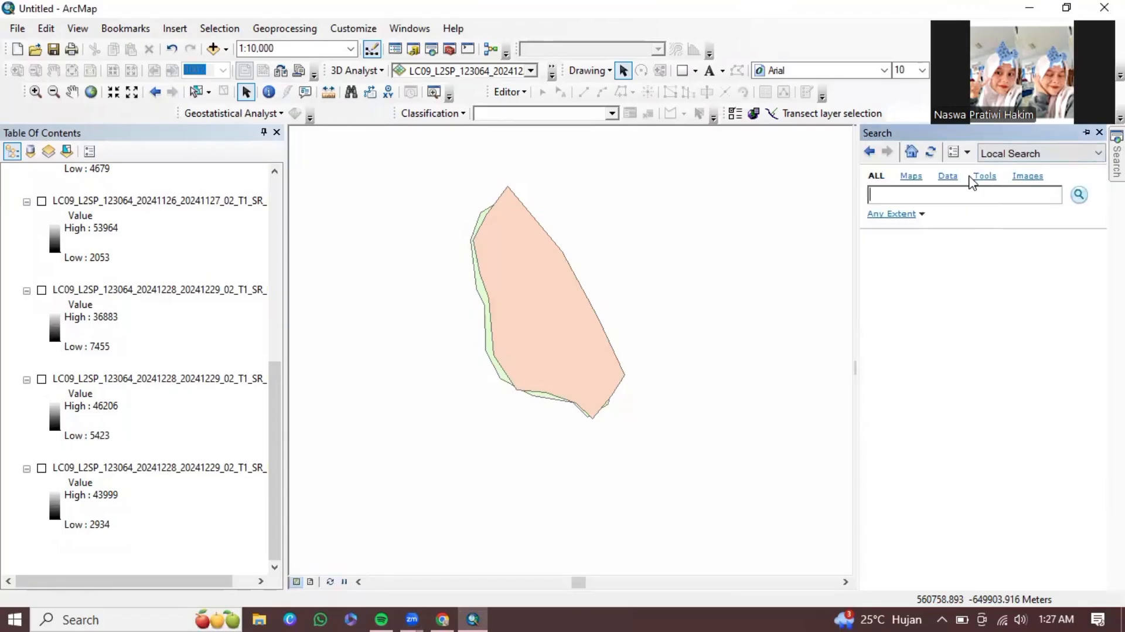
{"action": "type", "text": "polygon to line"}
{"action": "key", "text": "Return"}
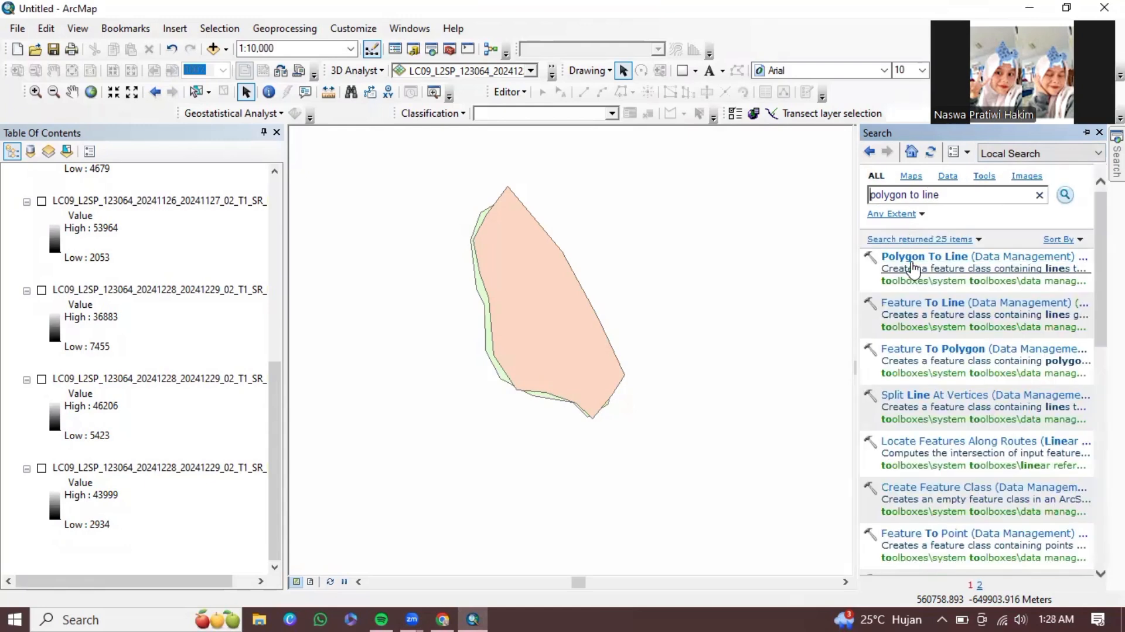
{"action": "left_click", "coordinate": [911, 259]}
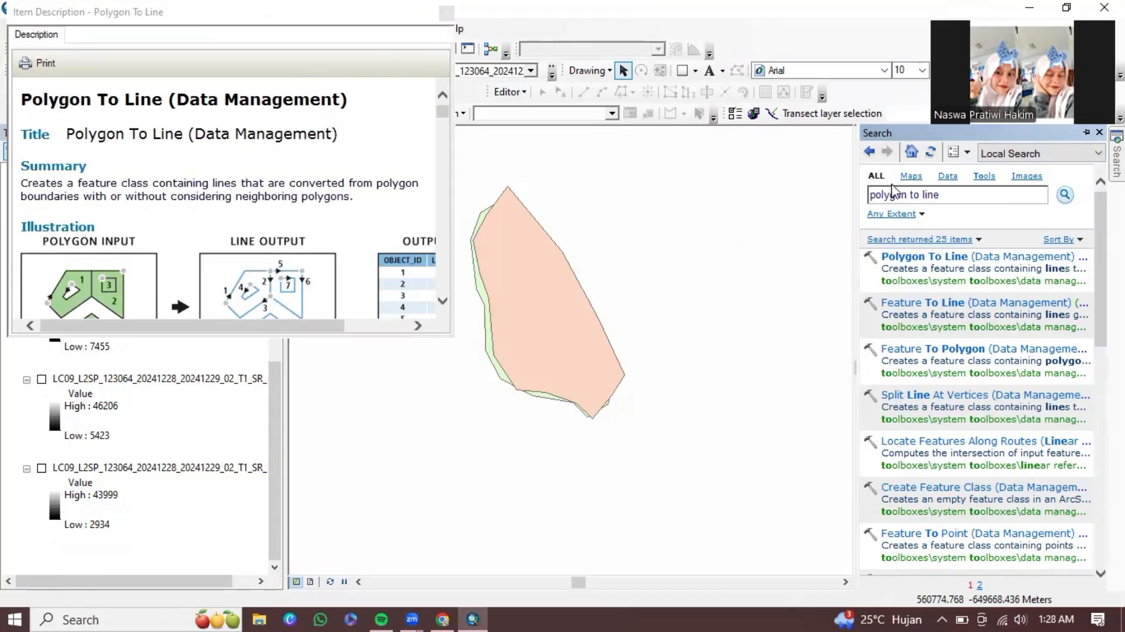
{"action": "left_click", "coordinate": [926, 258]}
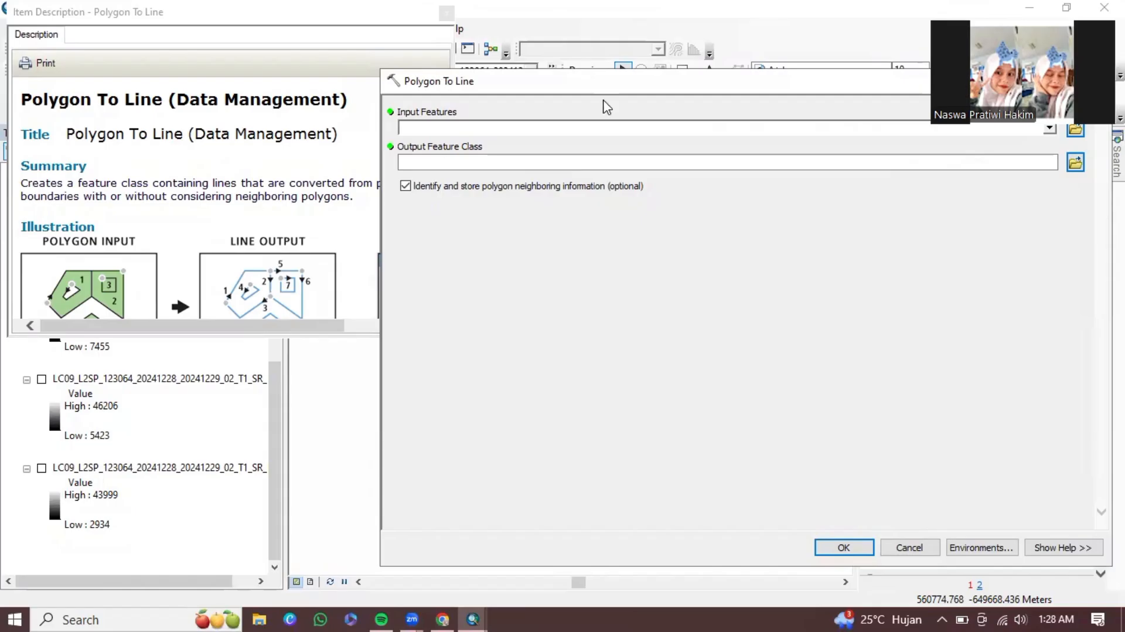
- Convert the PulausSebukuKecil2025 polygon to lines, saving the output as PulauSebukuKecil_2025lyne in Default.gdb
{"action": "left_click", "coordinate": [1052, 134]}
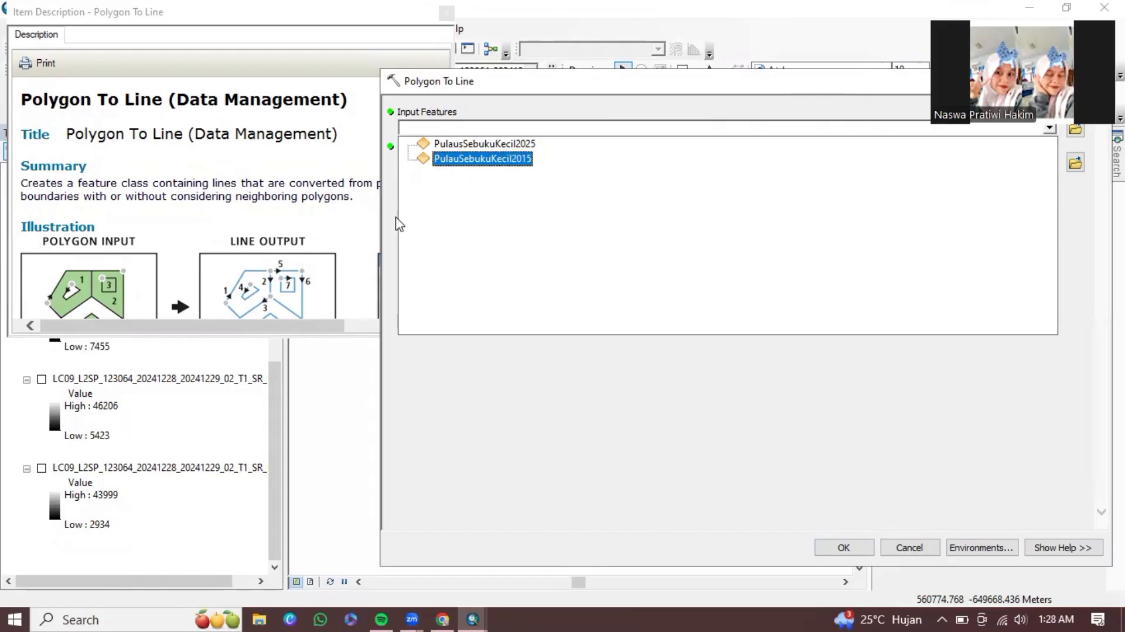
{"action": "left_click", "coordinate": [468, 144]}
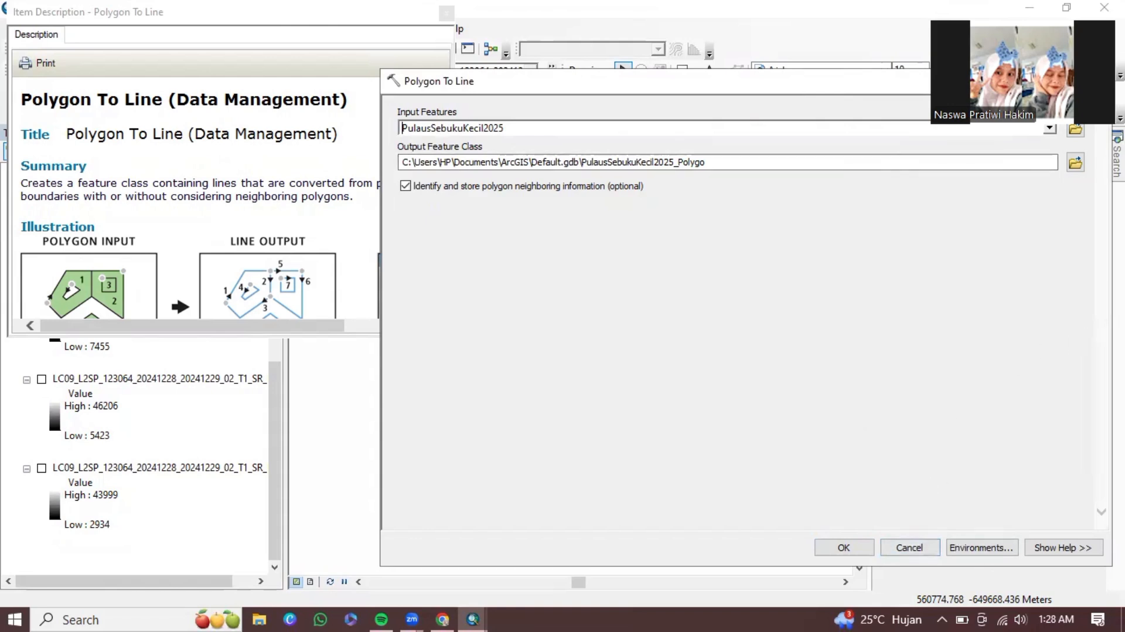
{"action": "left_click", "coordinate": [1077, 166]}
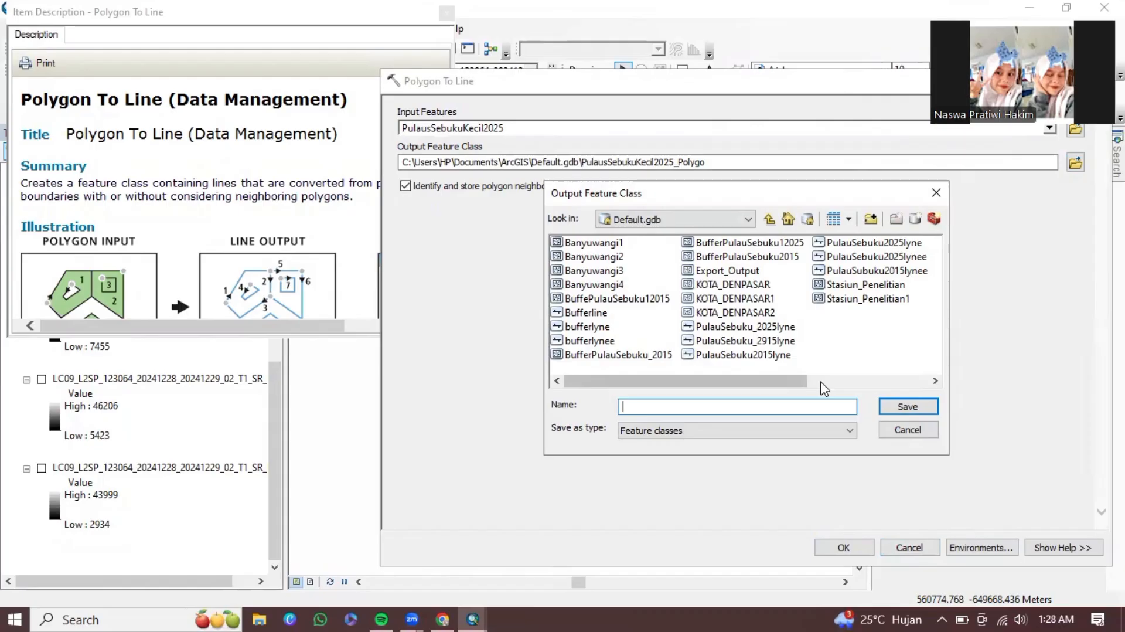
{"action": "type", "text": "PulauSebukukecil2025_"}
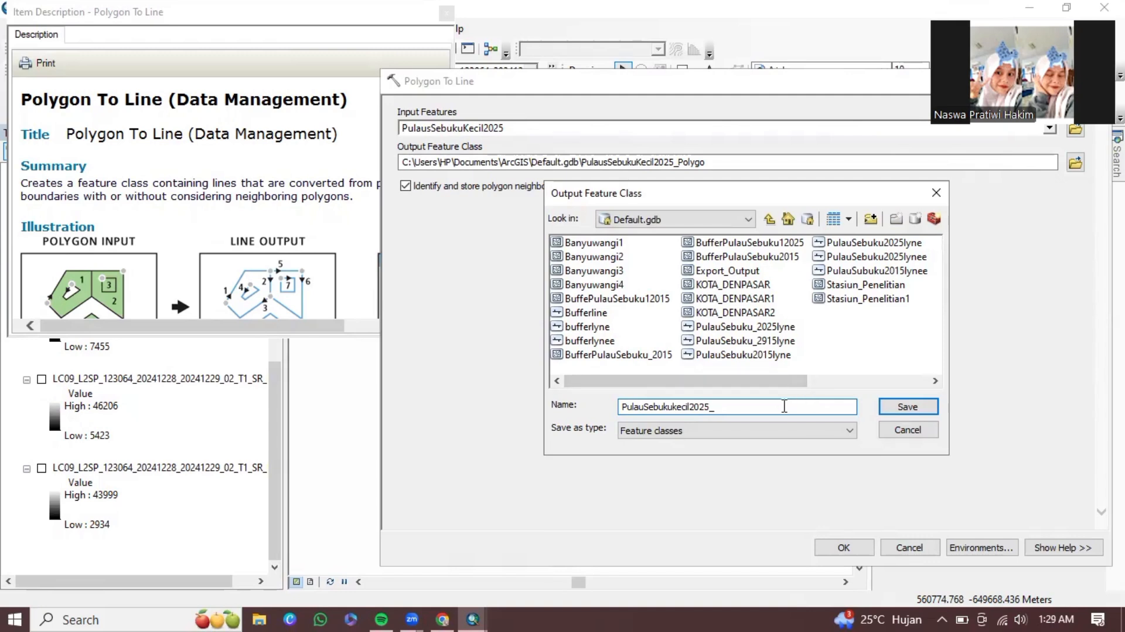
{"action": "key", "text": "Left"}
{"action": "key", "text": "Left"}
{"action": "key", "text": "Left"}
{"action": "key", "text": "Left"}
{"action": "type", "text": "_"}
{"action": "key", "text": "Right"}
{"action": "key", "text": "Right"}
{"action": "key", "text": "Right"}
{"action": "type", "text": "lyne"}
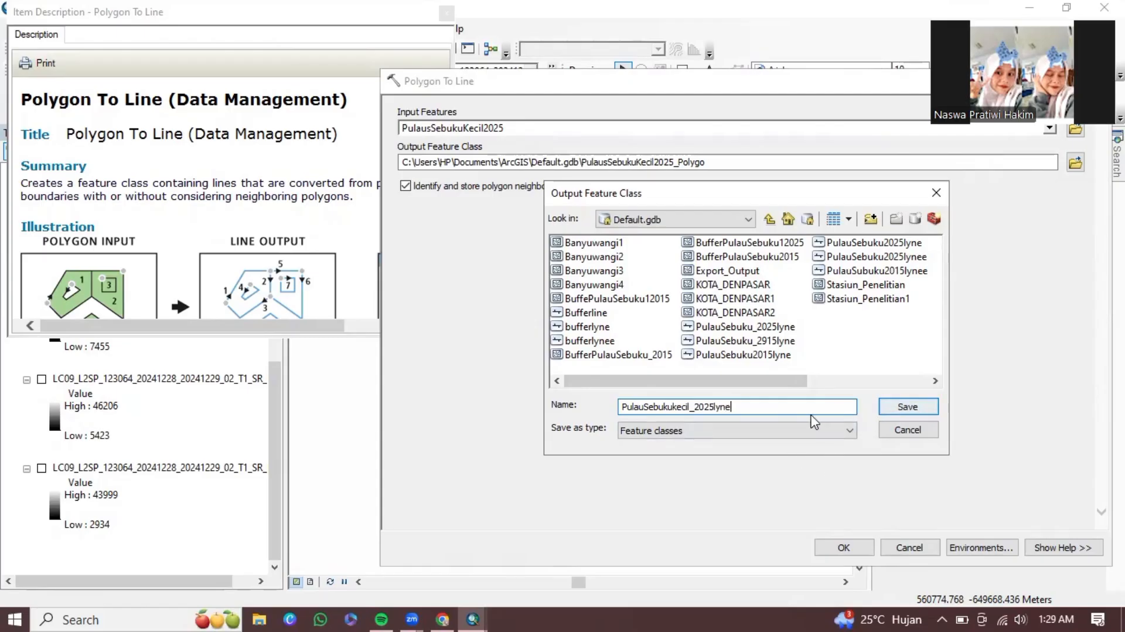
{"action": "left_click", "coordinate": [678, 406]}
{"action": "key", "text": "BackSpace"}
{"action": "type", "text": "K"}
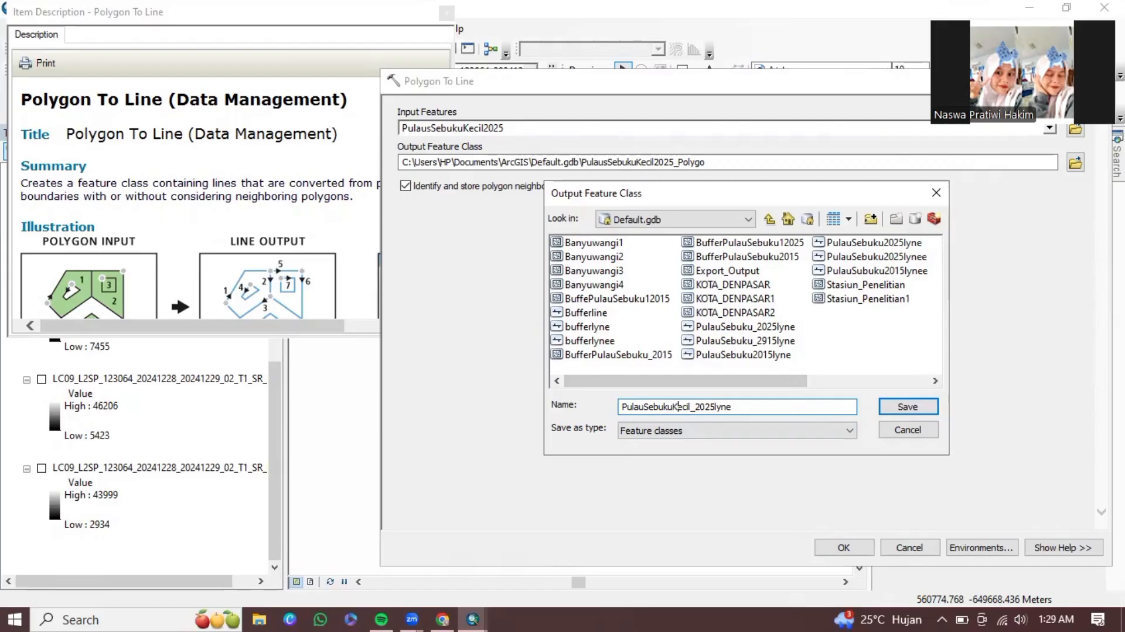
{"action": "left_click", "coordinate": [919, 408]}
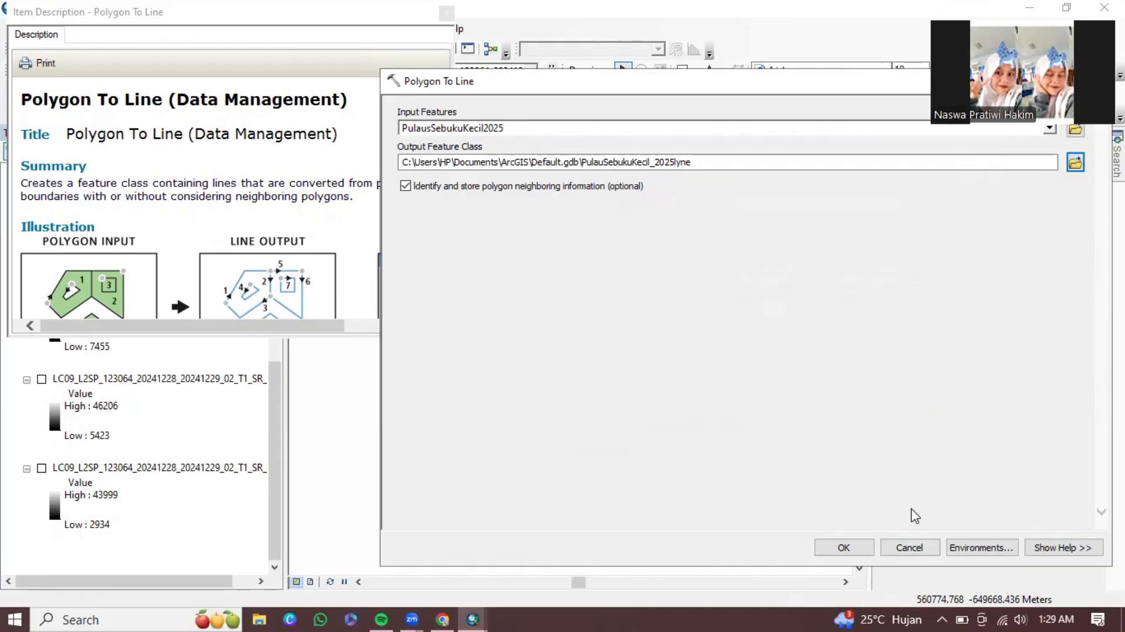
{"action": "left_click", "coordinate": [855, 545]}
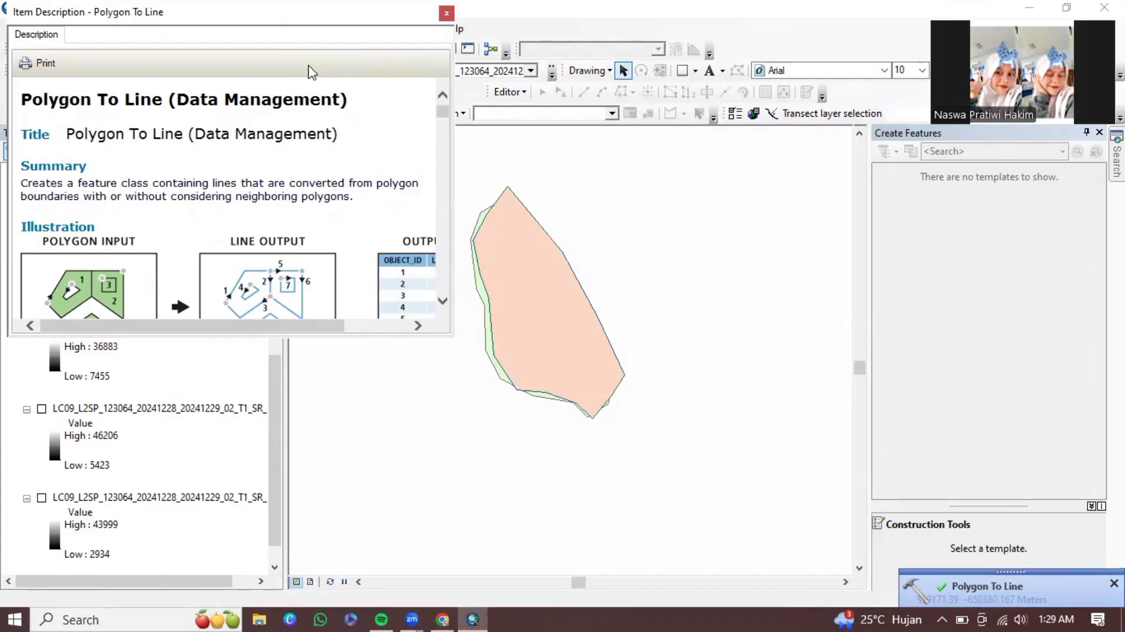
- Close the Polygon To Line item description and open the Catalog
{"action": "left_click_drag", "start_coordinate": [225, 99], "coordinate": [428, 139]}
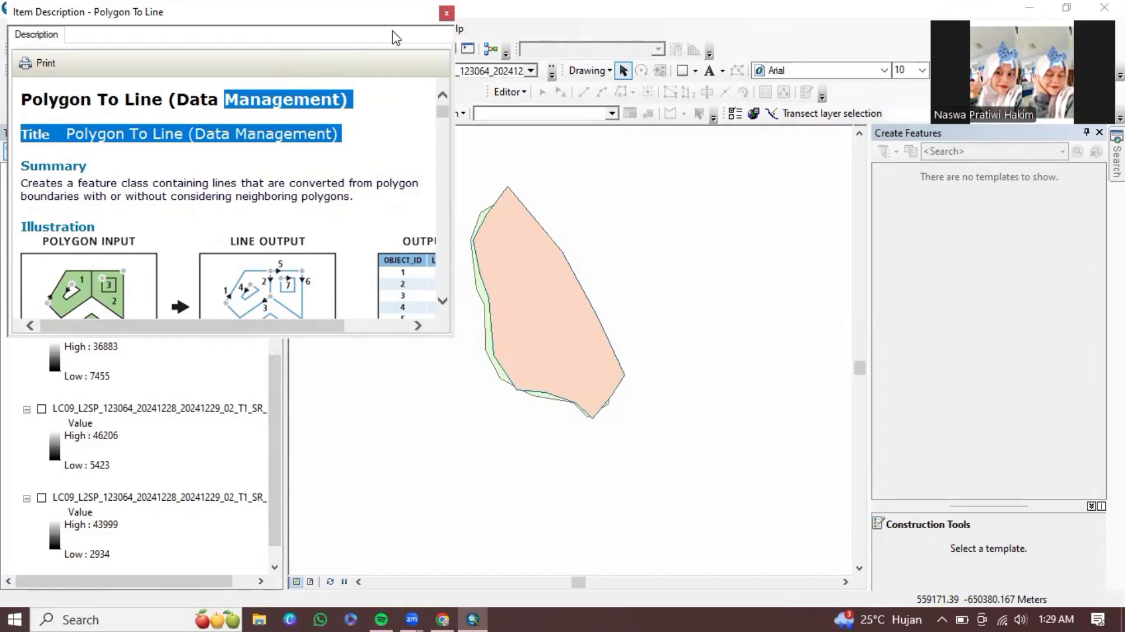
{"action": "left_click_drag", "start_coordinate": [301, 1], "coordinate": [301, 59]}
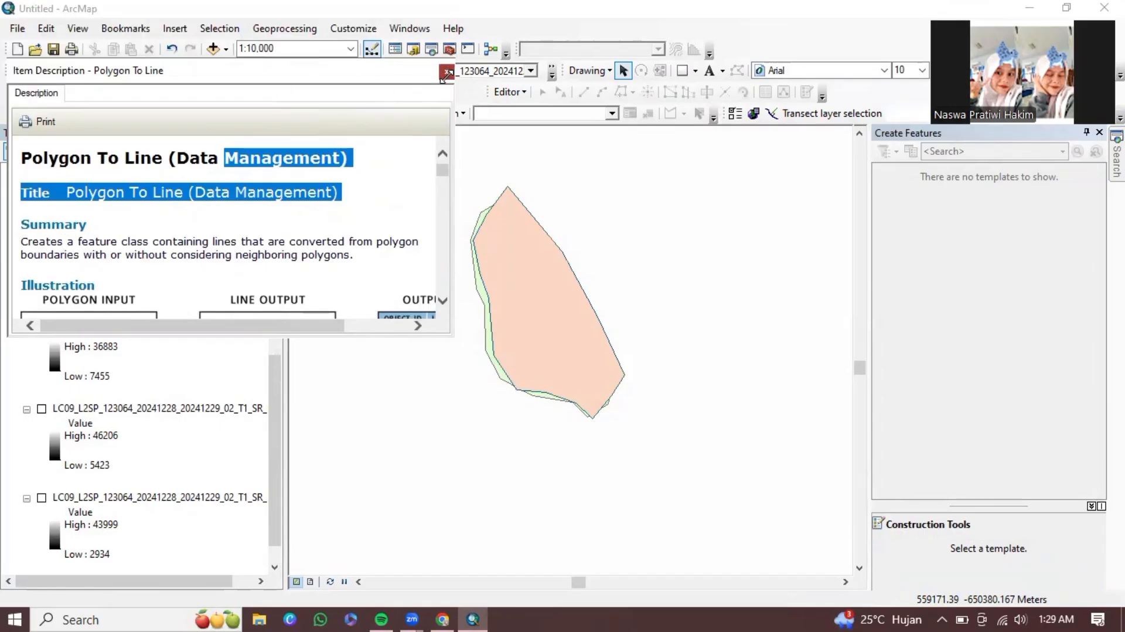
{"action": "left_click", "coordinate": [446, 73]}
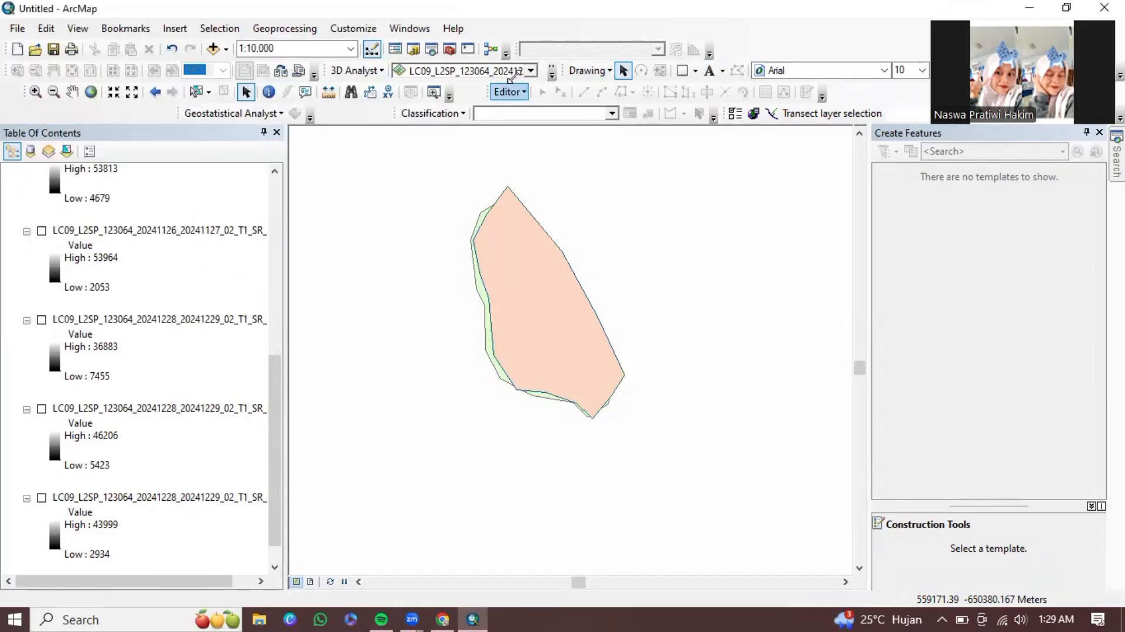
{"action": "left_click", "coordinate": [414, 50]}
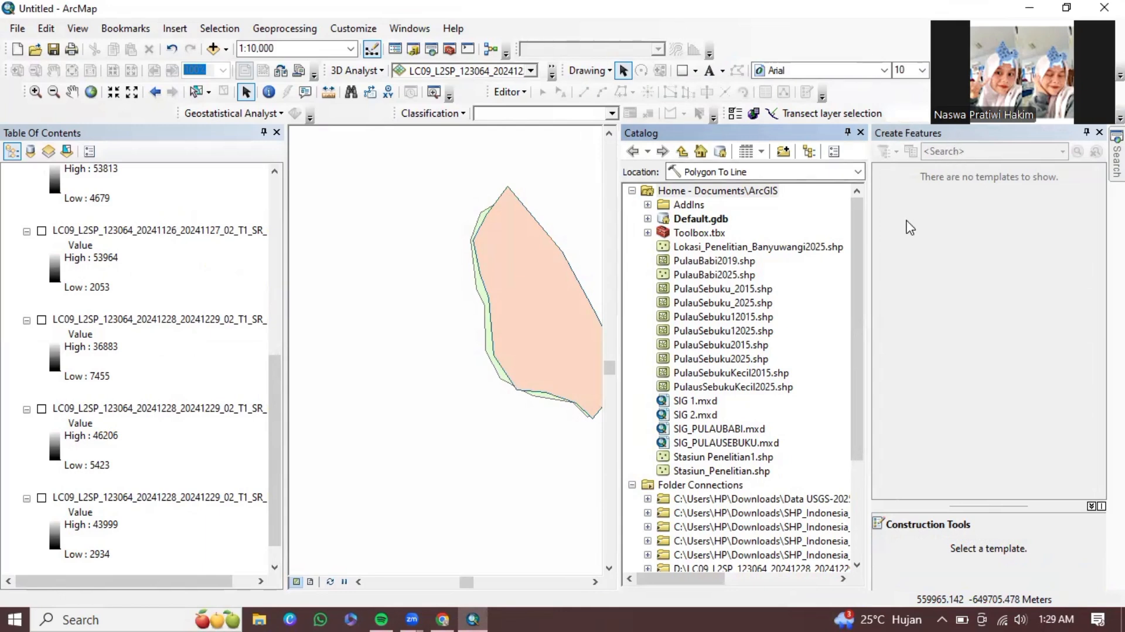
- Close the Create Features and Catalog windows and reopen the Polygon To Line (Data Management) tool from the search results
{"action": "left_click", "coordinate": [1099, 132]}
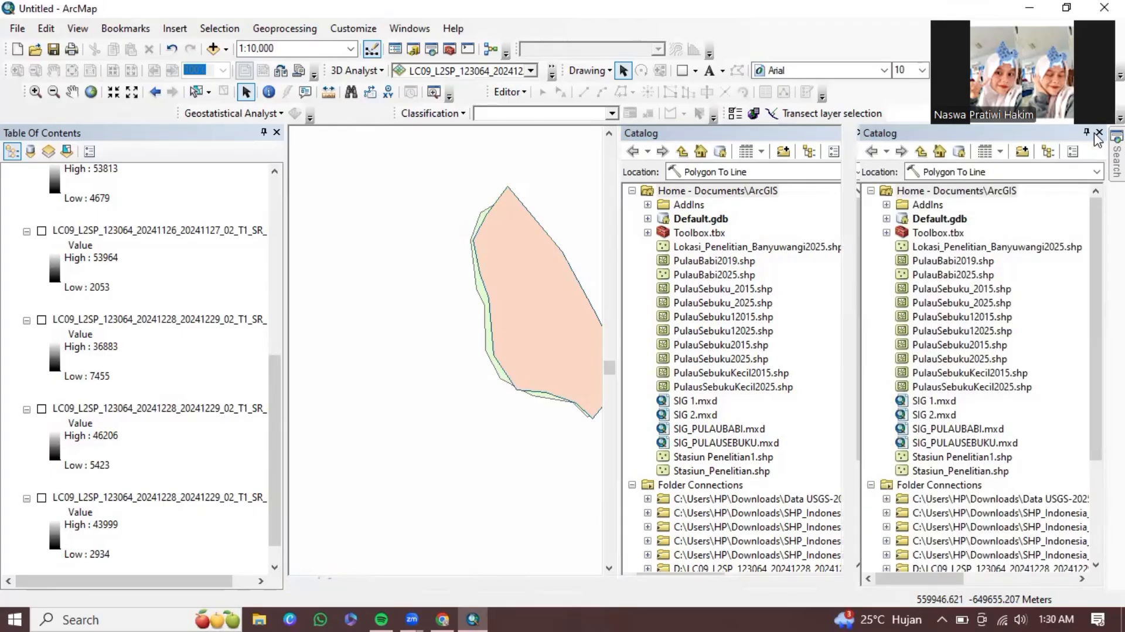
{"action": "left_click", "coordinate": [1099, 132]}
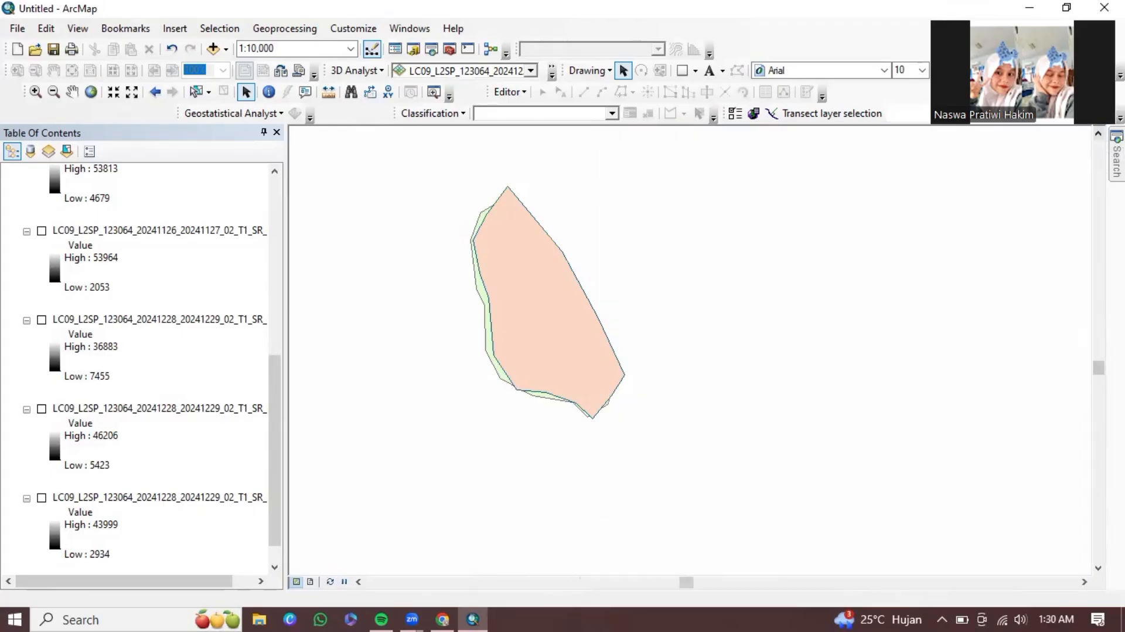
{"action": "left_click", "coordinate": [1116, 157]}
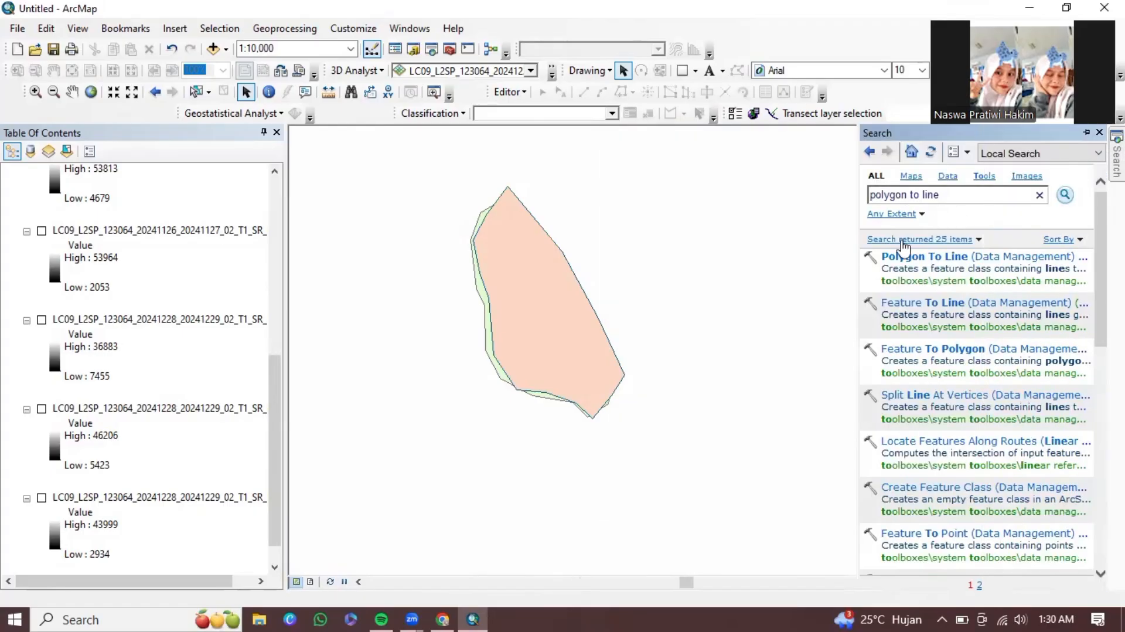
{"action": "left_click", "coordinate": [914, 258]}
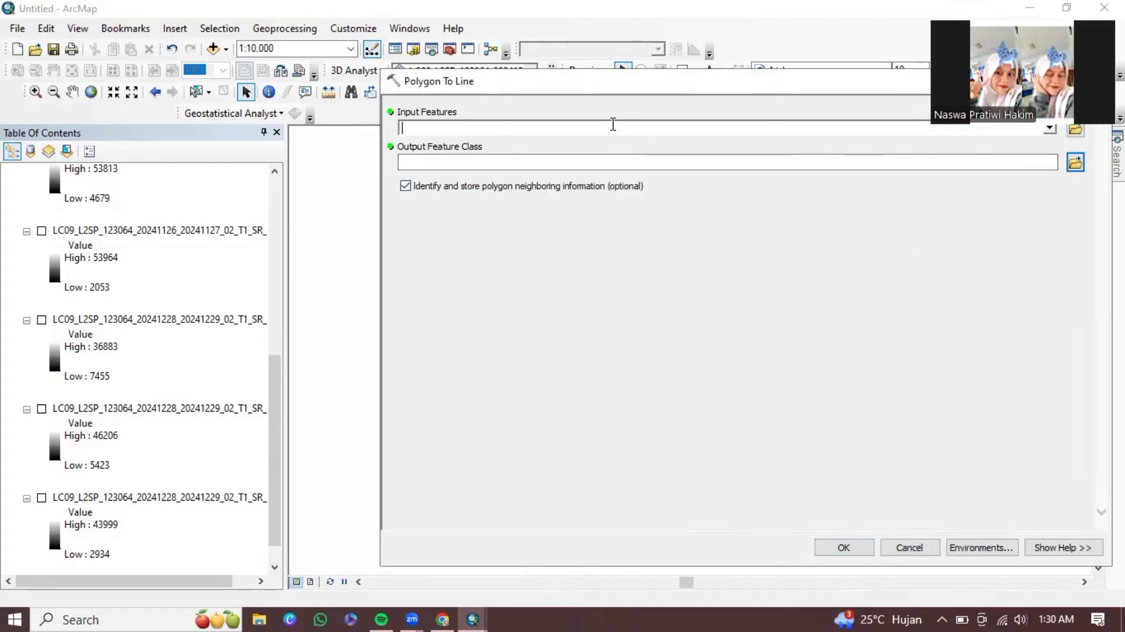
- Convert the PulauSebukuKecil2015 polygon to lines, saving the output as PulauSebukuKecil_2015lyne in Default.gdb
{"action": "left_click", "coordinate": [900, 125]}
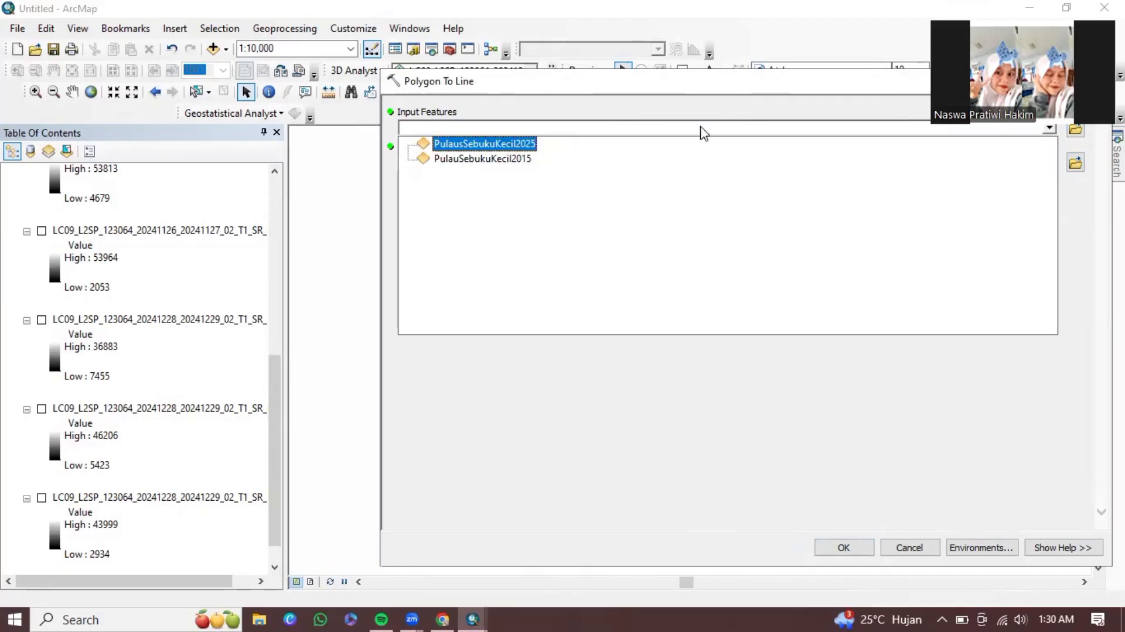
{"action": "left_click", "coordinate": [511, 159]}
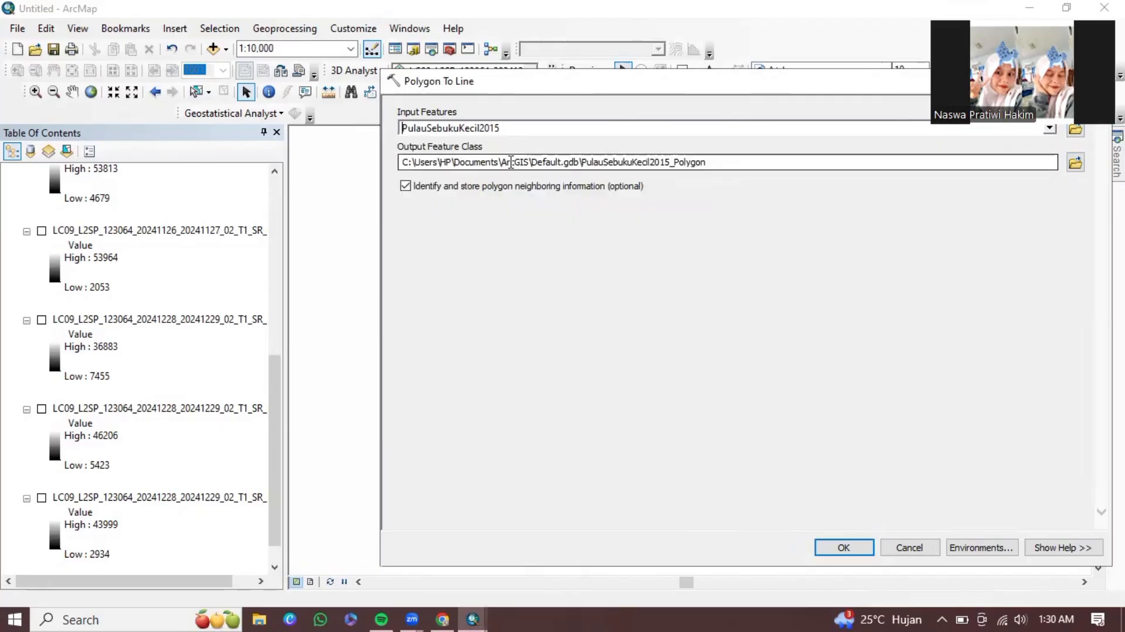
{"action": "left_click", "coordinate": [1076, 160]}
{"action": "type", "text": "Pulsa"}
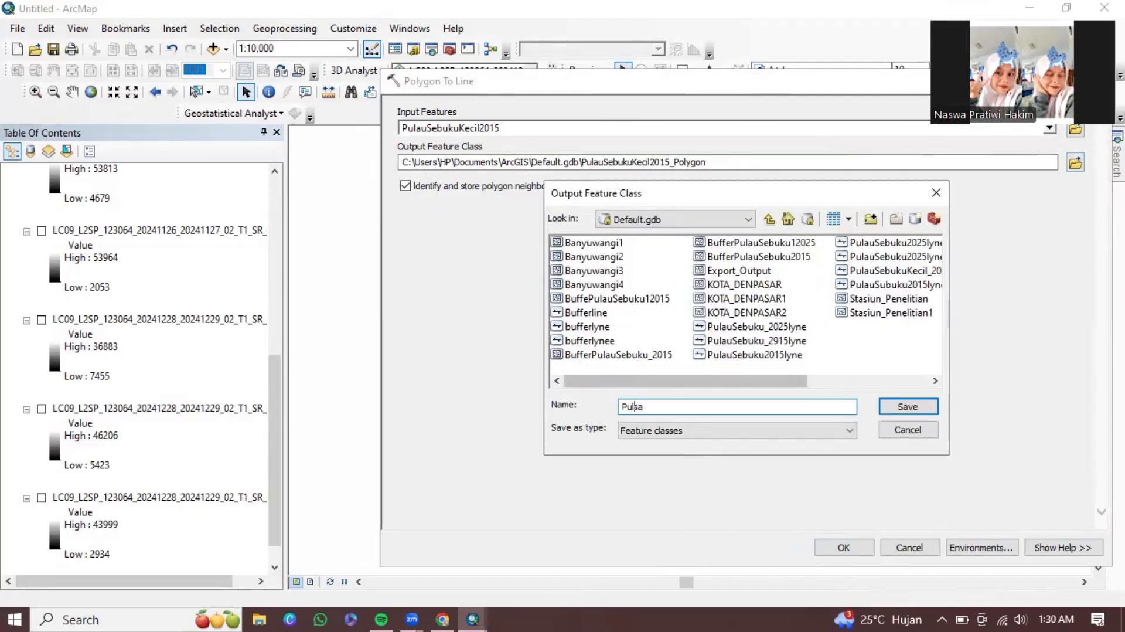
{"action": "type", "text": "uSebukuKeci"}
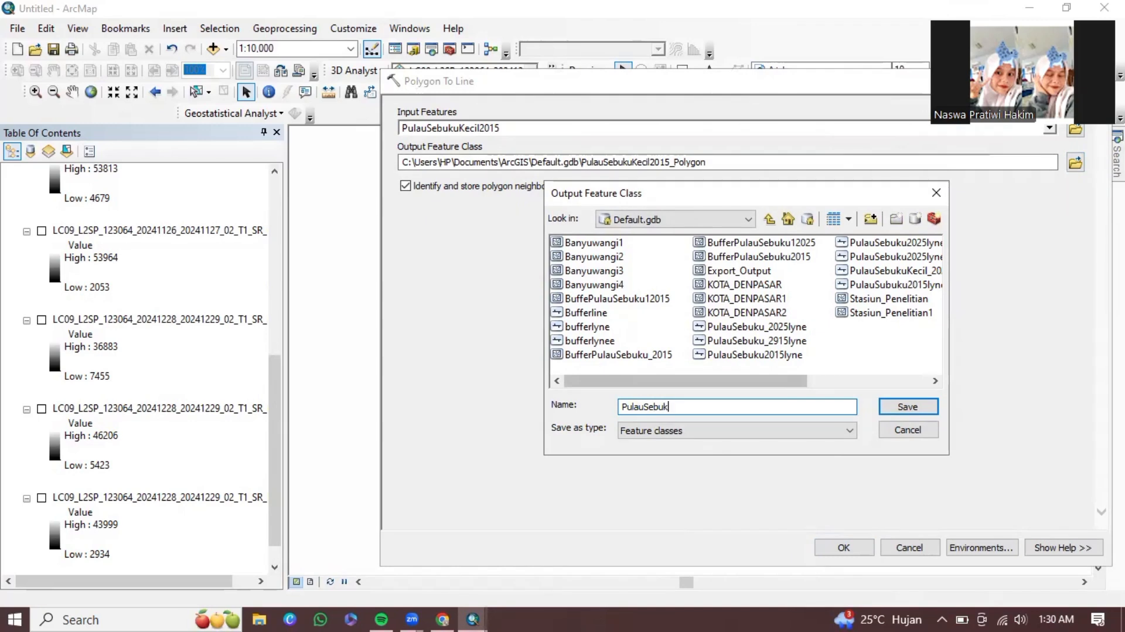
{"action": "type", "text": "_2015lyne"}
{"action": "left_click", "coordinate": [920, 410]}
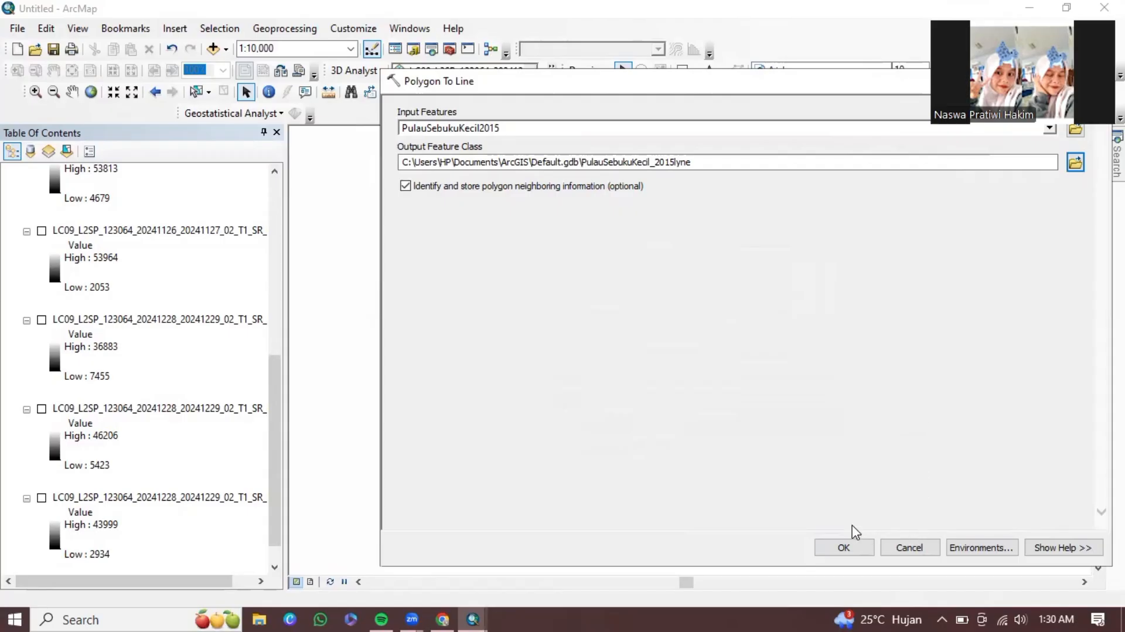
{"action": "left_click", "coordinate": [1073, 164]}
{"action": "left_click", "coordinate": [919, 429]}
{"action": "left_click", "coordinate": [858, 545]}
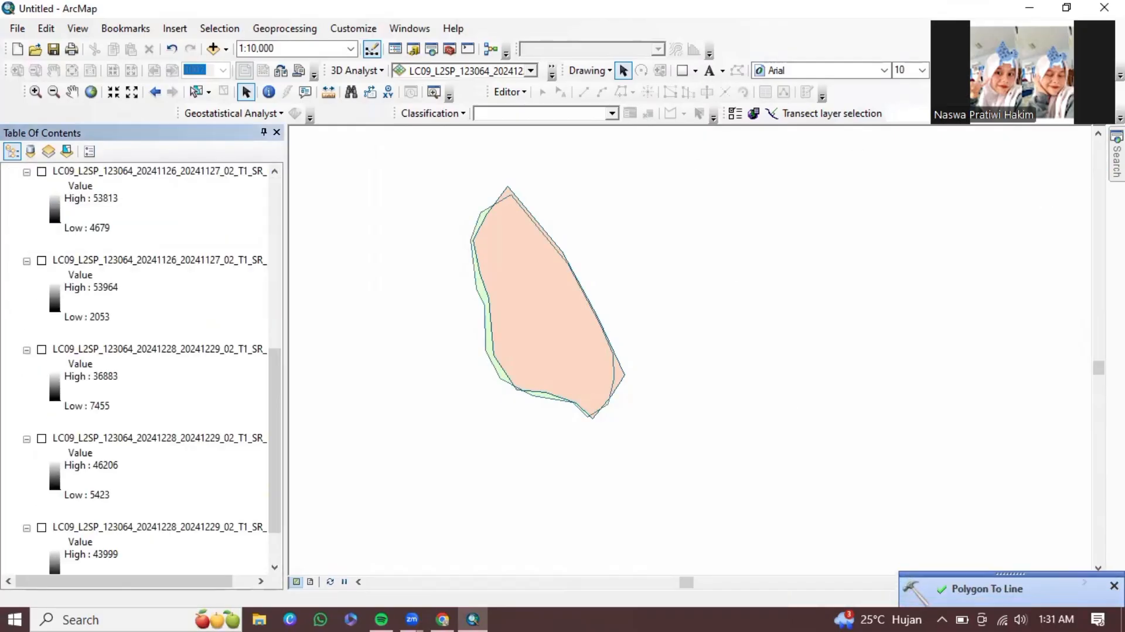
- Search for "buffer" and open the Buffer (Analysis) tool
{"action": "key", "text": "ctrl+f"}
{"action": "type", "text": "b"}
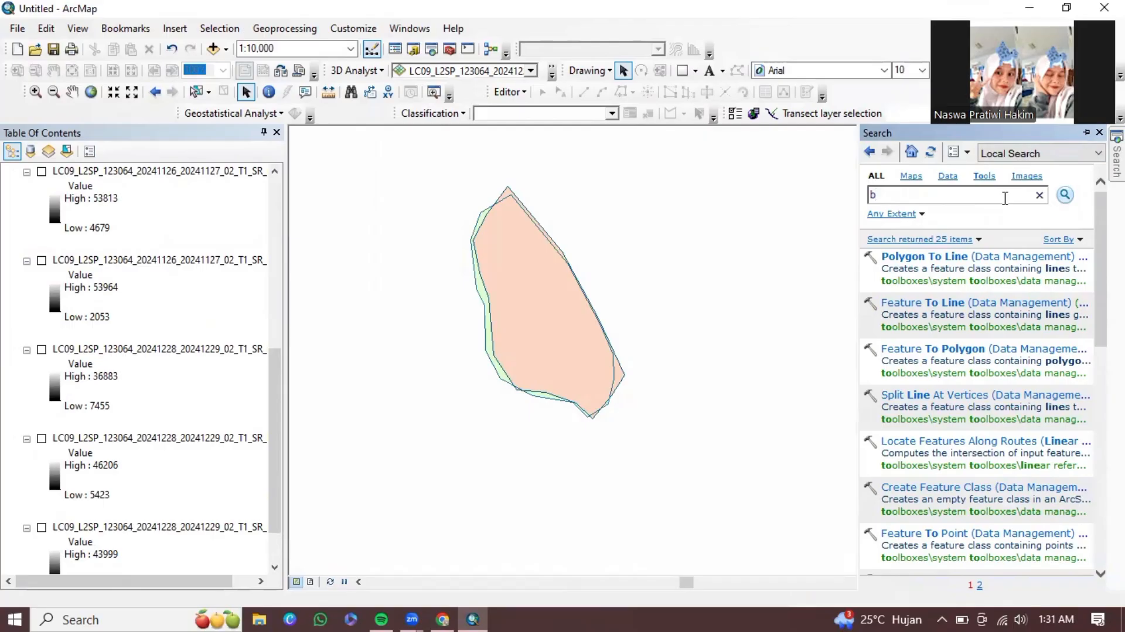
{"action": "type", "text": "uffer"}
{"action": "key", "text": "Return"}
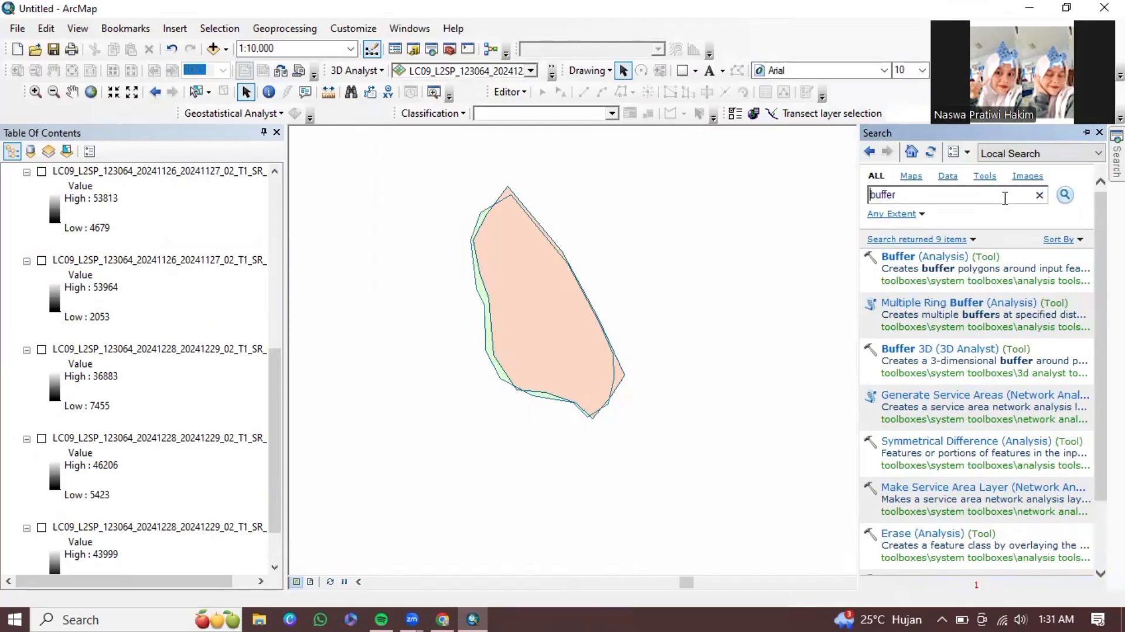
{"action": "left_click", "coordinate": [954, 256]}
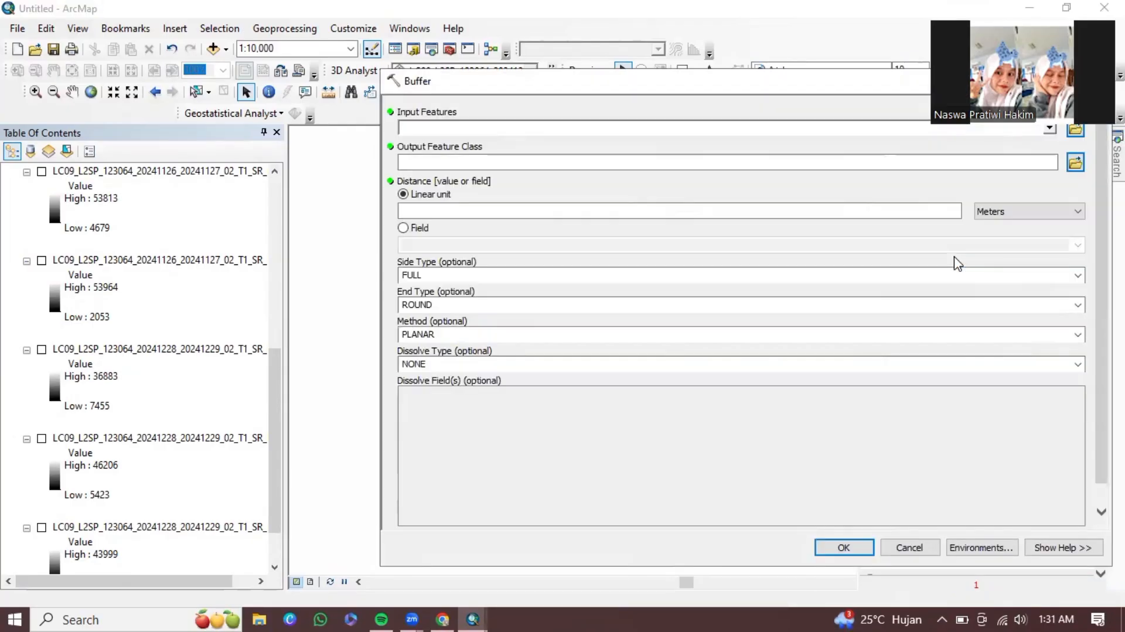
- Set PulauSebukuKecil_2015lyne as the buffer input and name the output BufferPulauSebukuKeci_2015l in Default.gdb
{"action": "left_click", "coordinate": [1049, 129]}
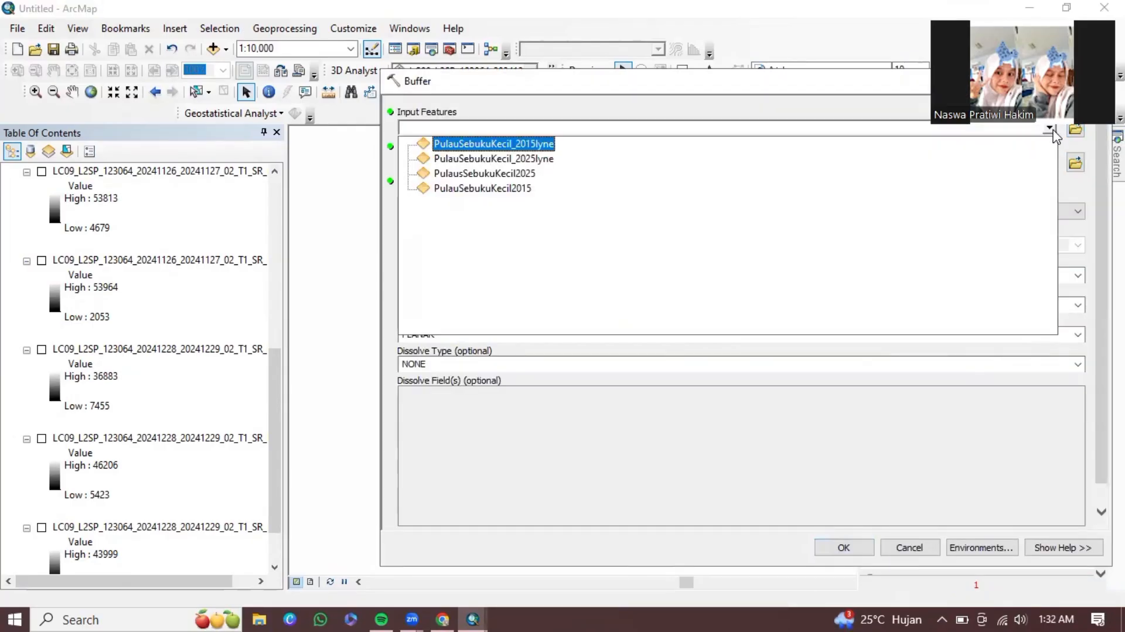
{"action": "left_click", "coordinate": [504, 144]}
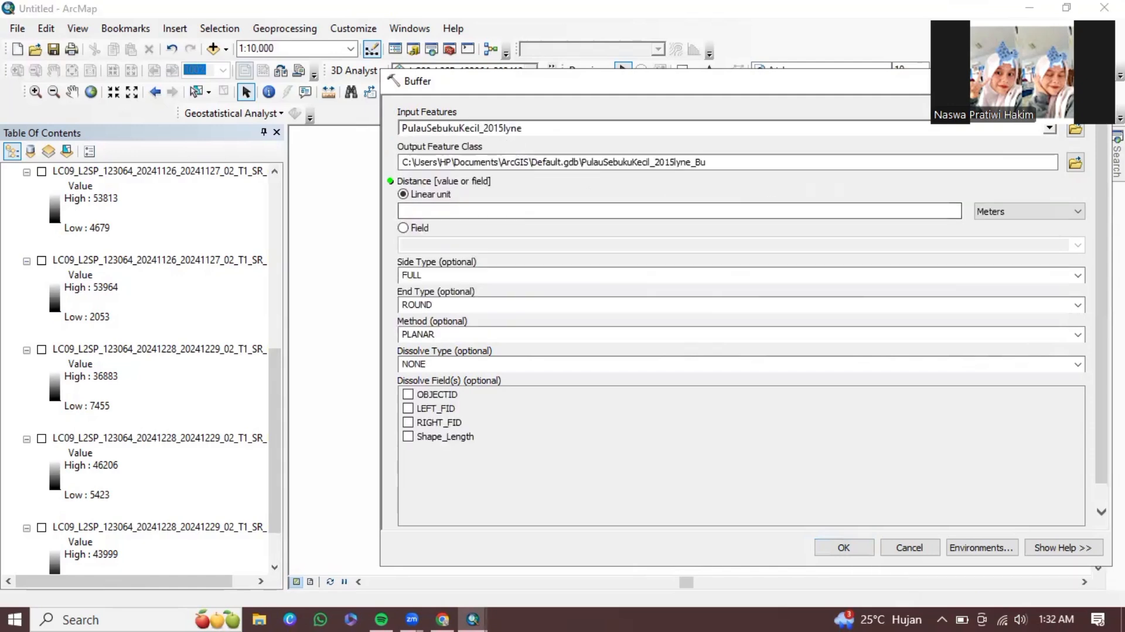
{"action": "left_click", "coordinate": [1075, 165]}
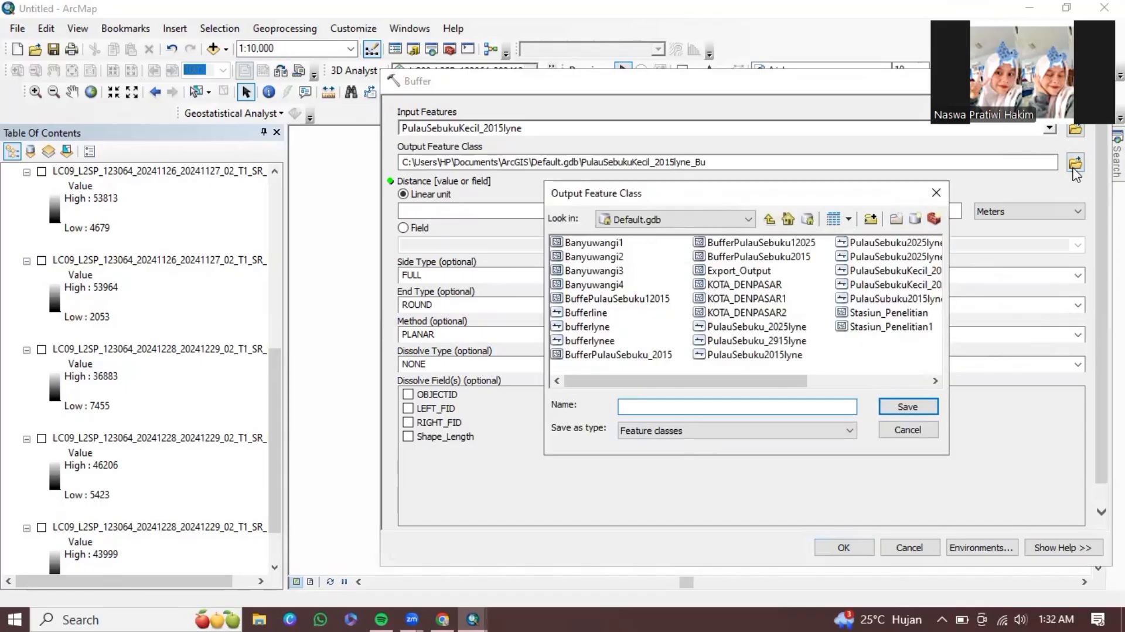
{"action": "type", "text": "BufferPulauSebukukecil"}
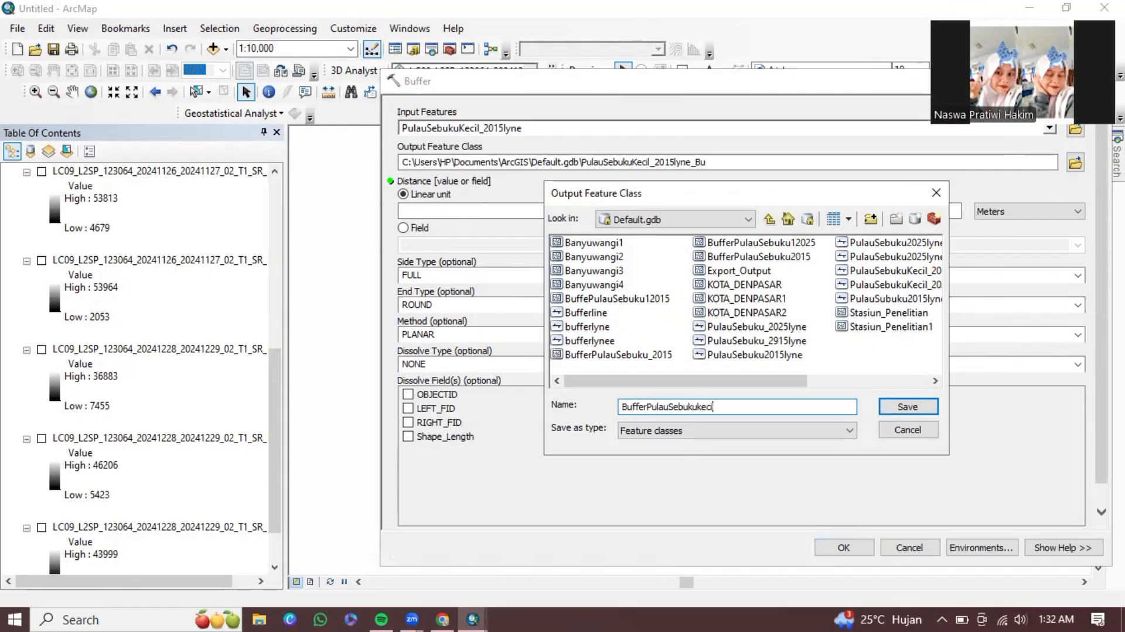
{"action": "key", "text": "Left"}
{"action": "key", "text": "Left"}
{"action": "key", "text": "Left"}
{"action": "key", "text": "BackSpace"}
{"action": "key", "text": "BackSpace"}
{"action": "type", "text": "Keci_2015"}
{"action": "key", "text": "Delete"}
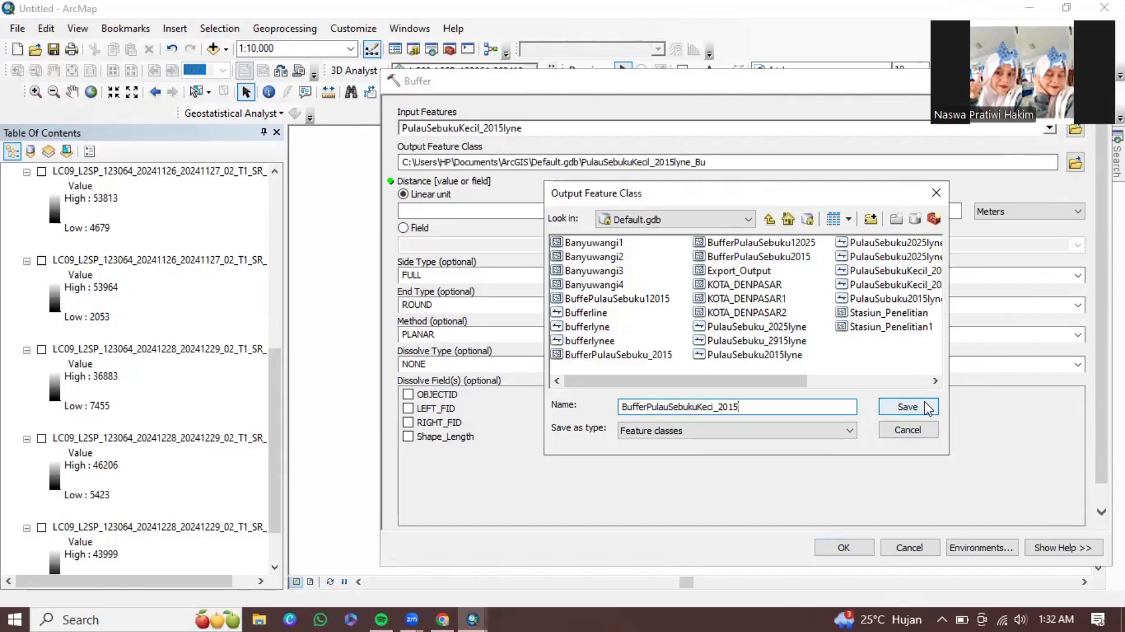
{"action": "left_click", "coordinate": [926, 404]}
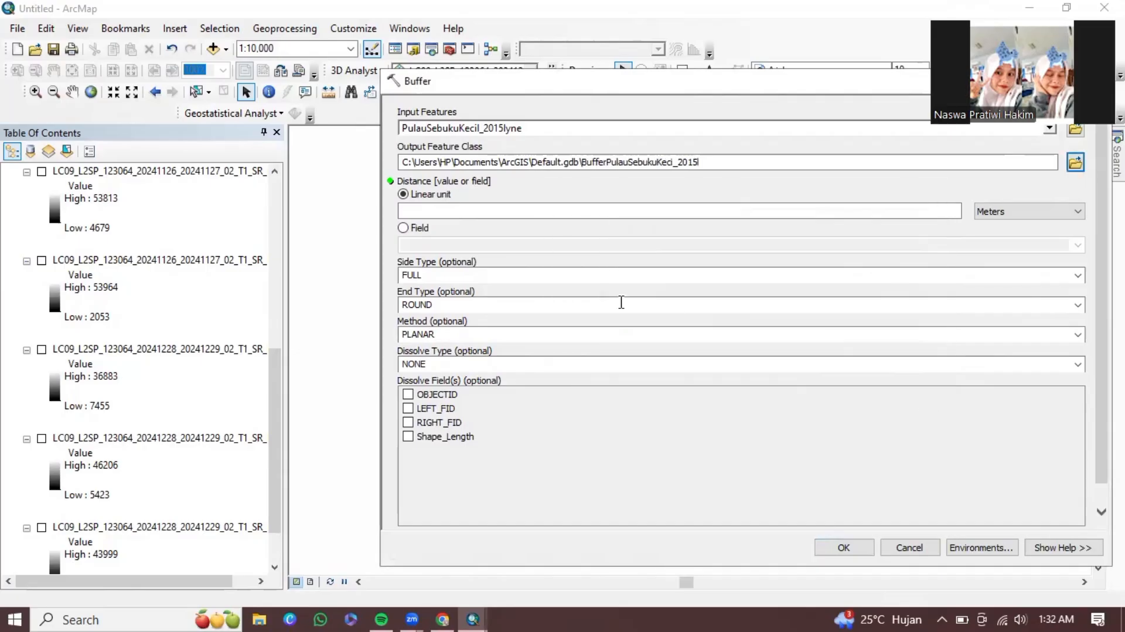
- Set the buffer's linear distance to 25 meters and run the Buffer tool
{"action": "left_click", "coordinate": [888, 213]}
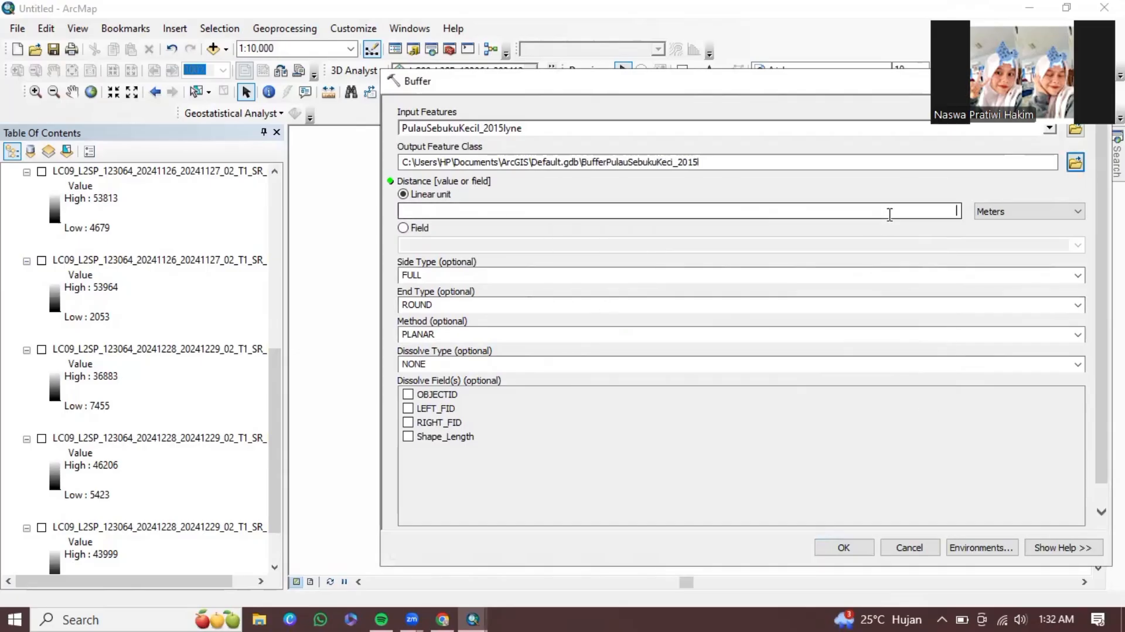
{"action": "type", "text": "25"}
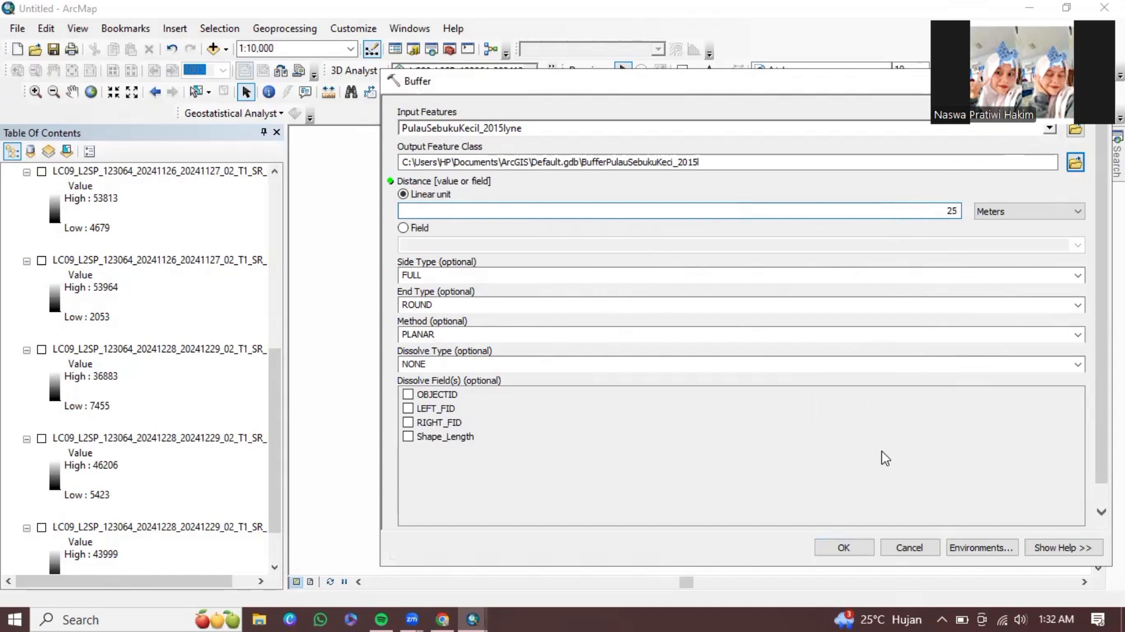
{"action": "left_click", "coordinate": [844, 547]}
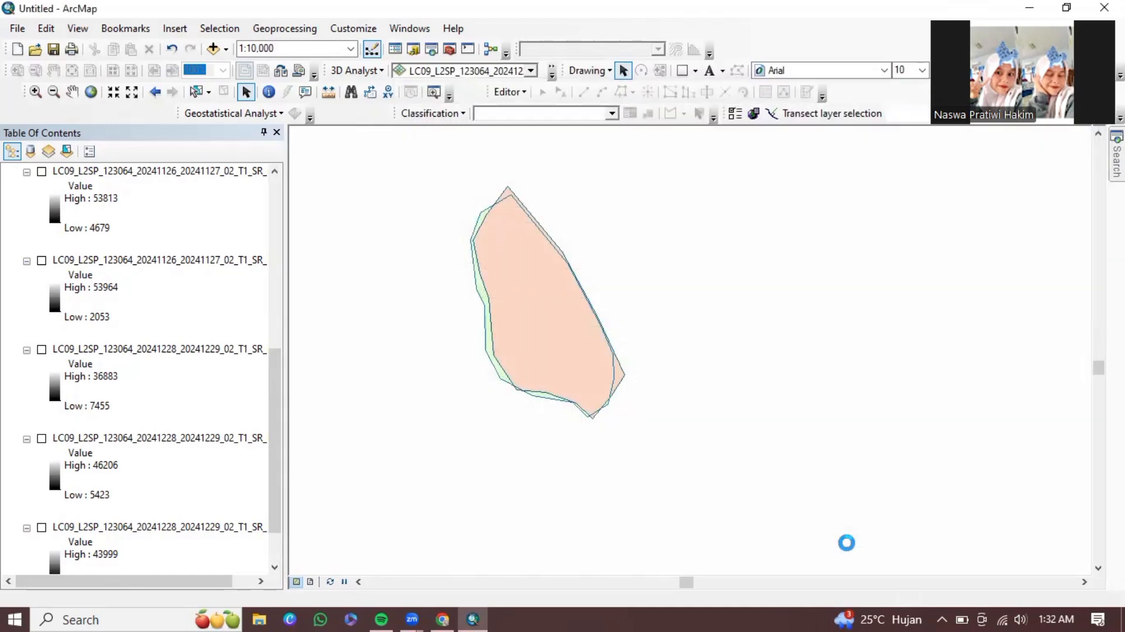
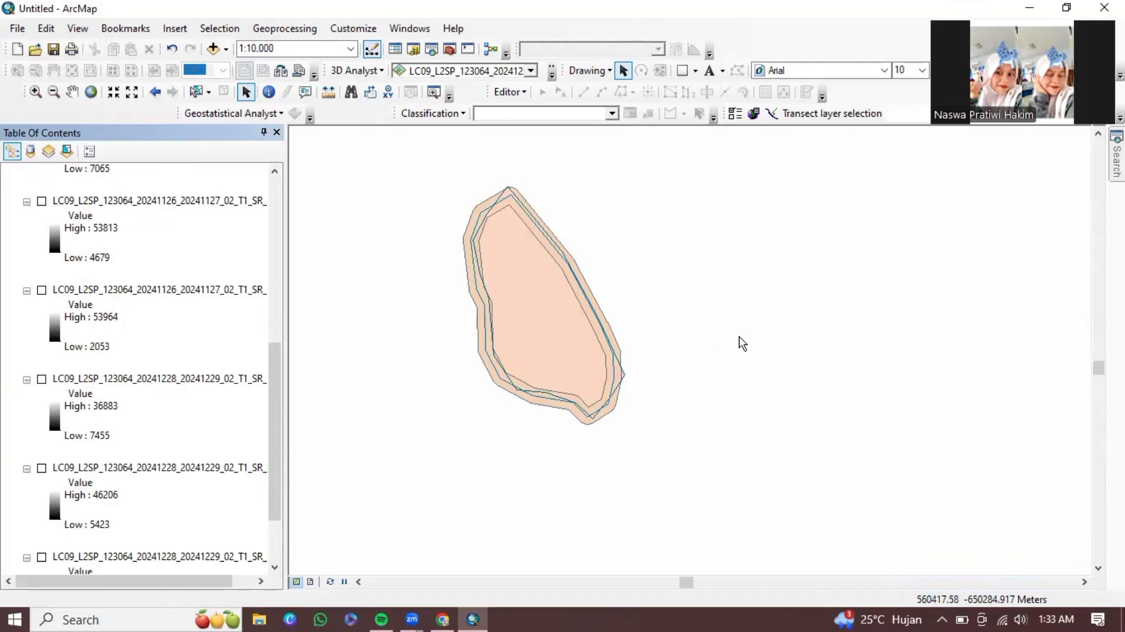
- Search for "polygon to line" in place of the buffer query and open the Polygon To Line tool
{"action": "left_click", "coordinate": [1116, 161]}
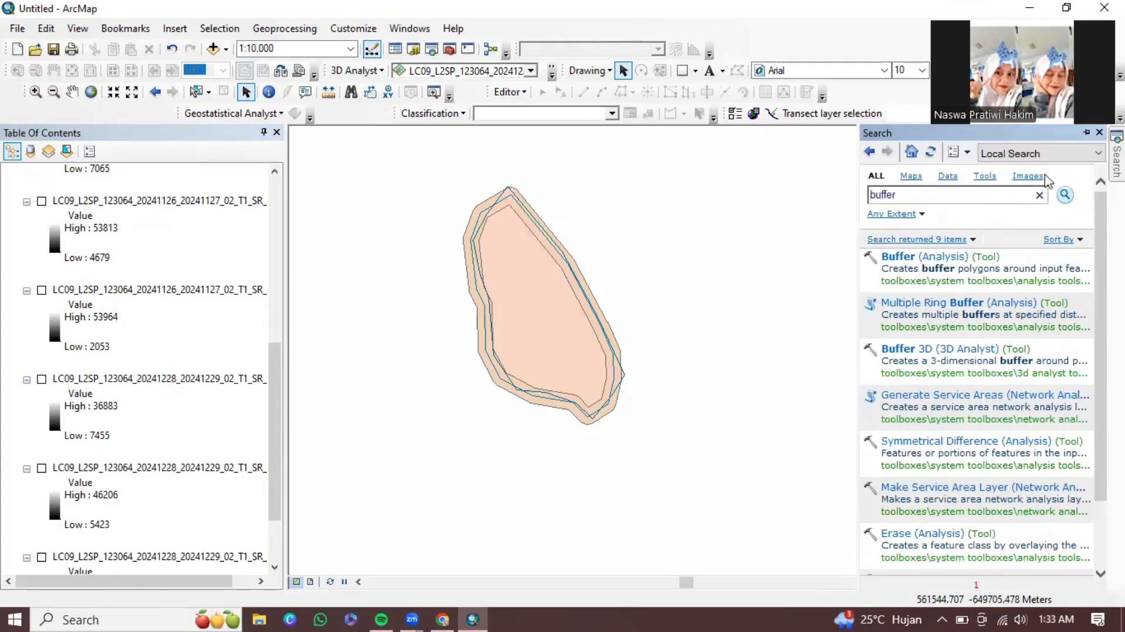
{"action": "key", "text": "Delete"}
{"action": "key", "text": "Delete"}
{"action": "key", "text": "Delete"}
{"action": "key", "text": "Delete"}
{"action": "key", "text": "Delete"}
{"action": "key", "text": "Delete"}
{"action": "type", "text": "polygon to line"}
{"action": "key", "text": "Return"}
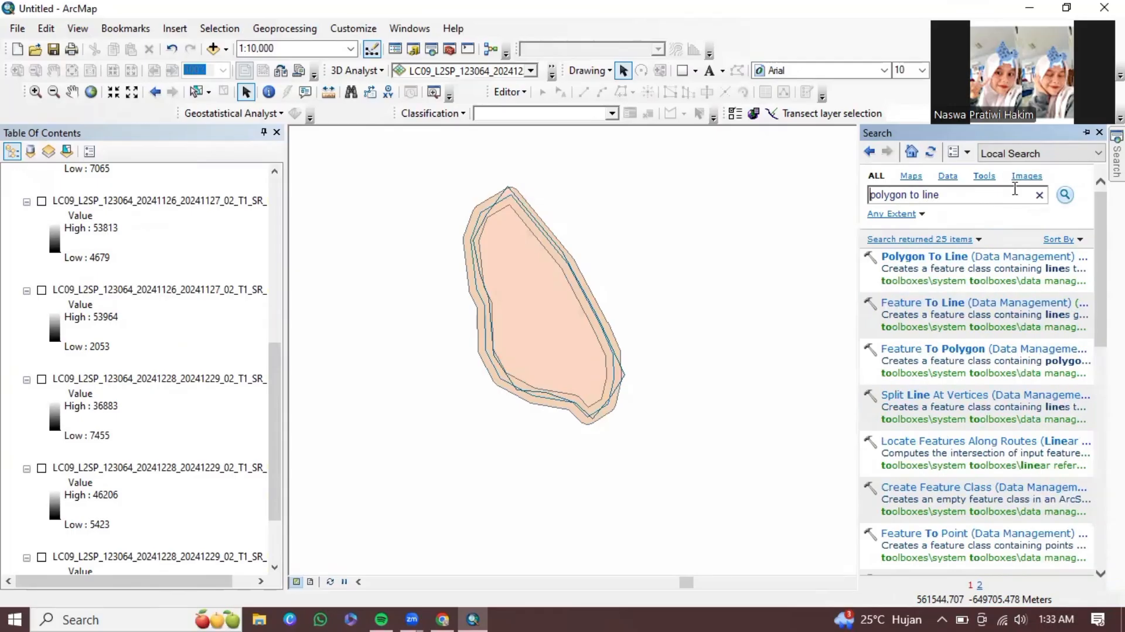
{"action": "left_click", "coordinate": [947, 258]}
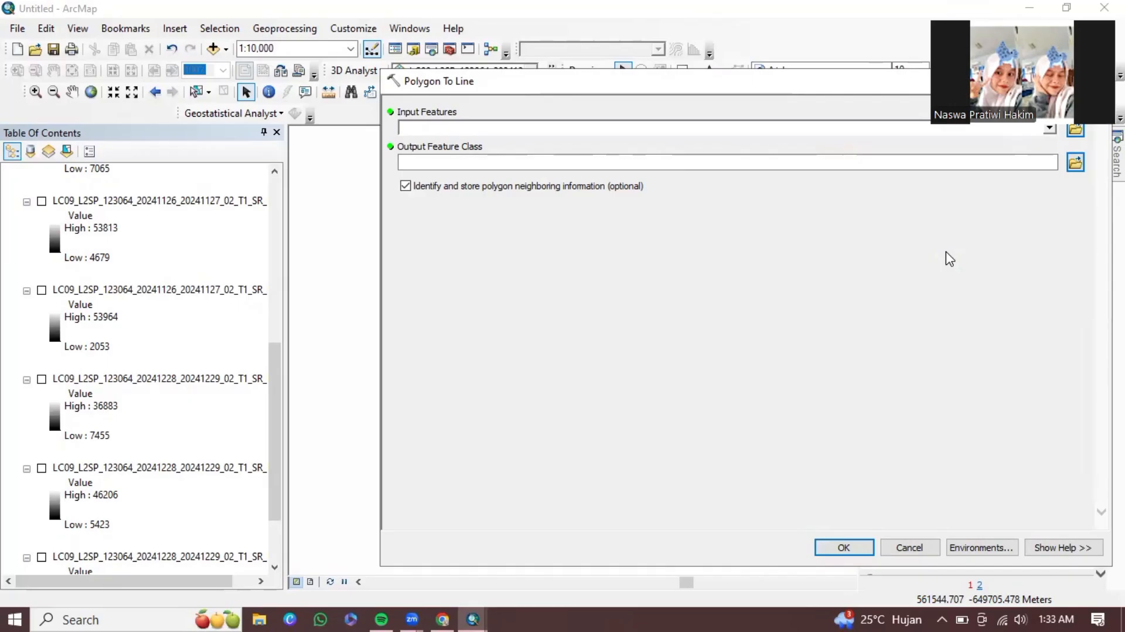
- Convert the BufferPulauSebukuKeci_2015l polygon to lines, saving the output as bufferlyneee in Default.gdb
{"action": "left_click", "coordinate": [1050, 129]}
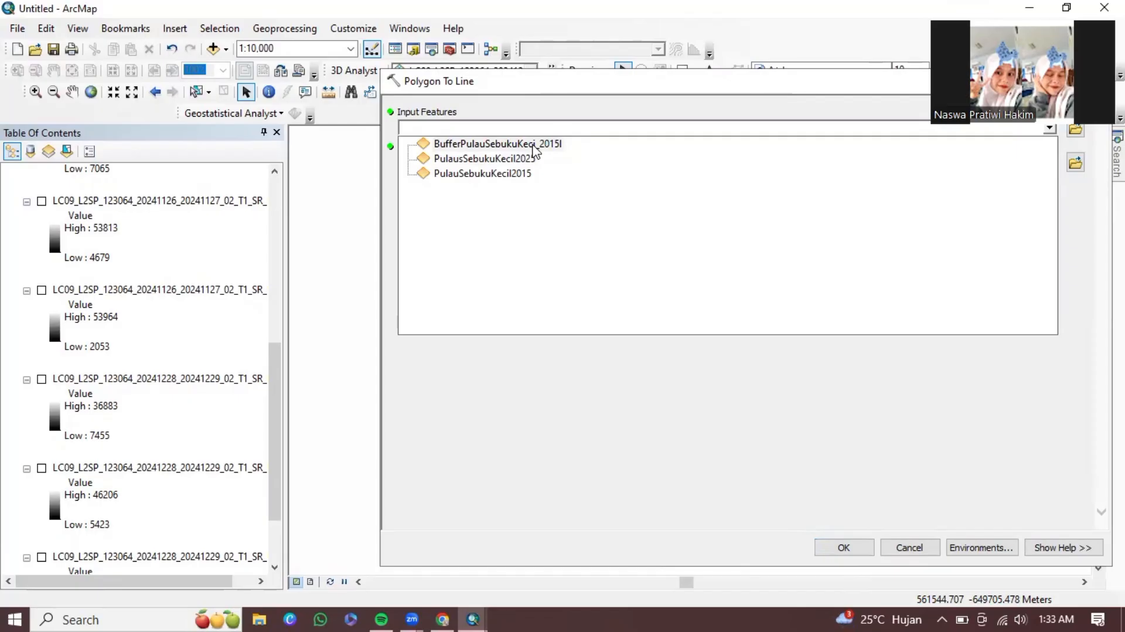
{"action": "left_click", "coordinate": [496, 147]}
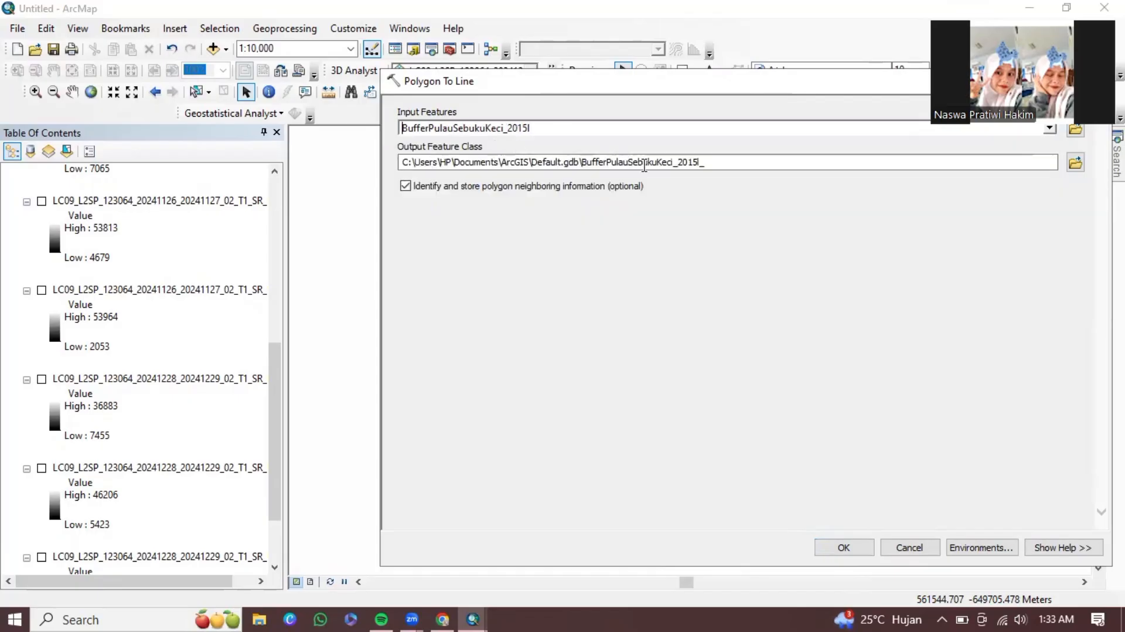
{"action": "left_click", "coordinate": [1075, 164]}
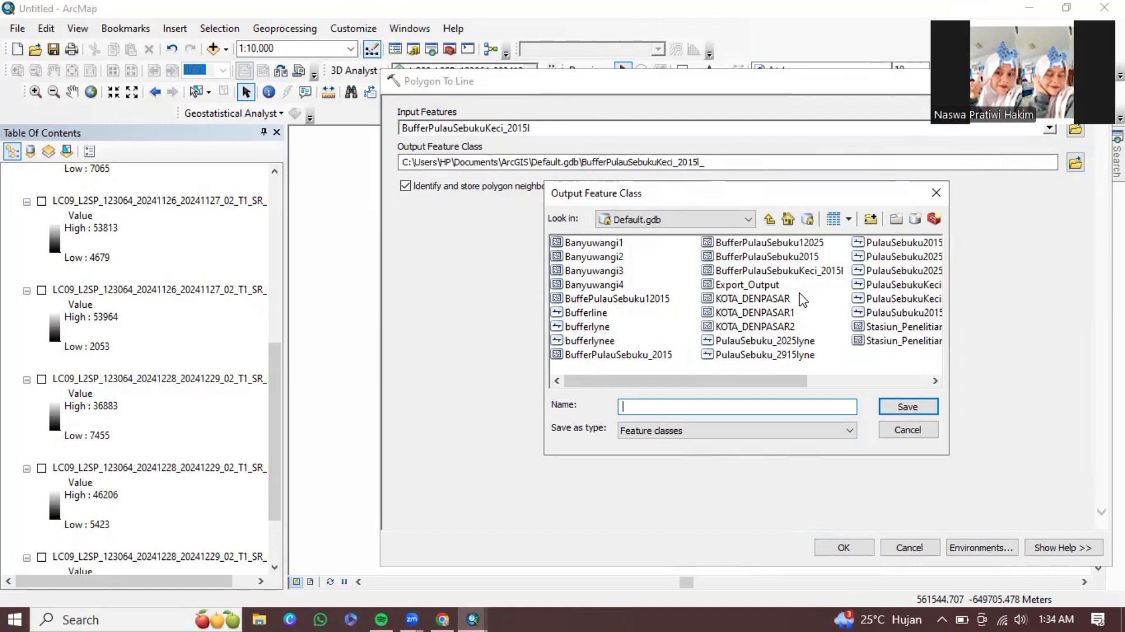
{"action": "type", "text": "bufferlyne"}
{"action": "scroll", "coordinate": [662, 279], "scroll_direction": "right", "scroll_amount": 3}
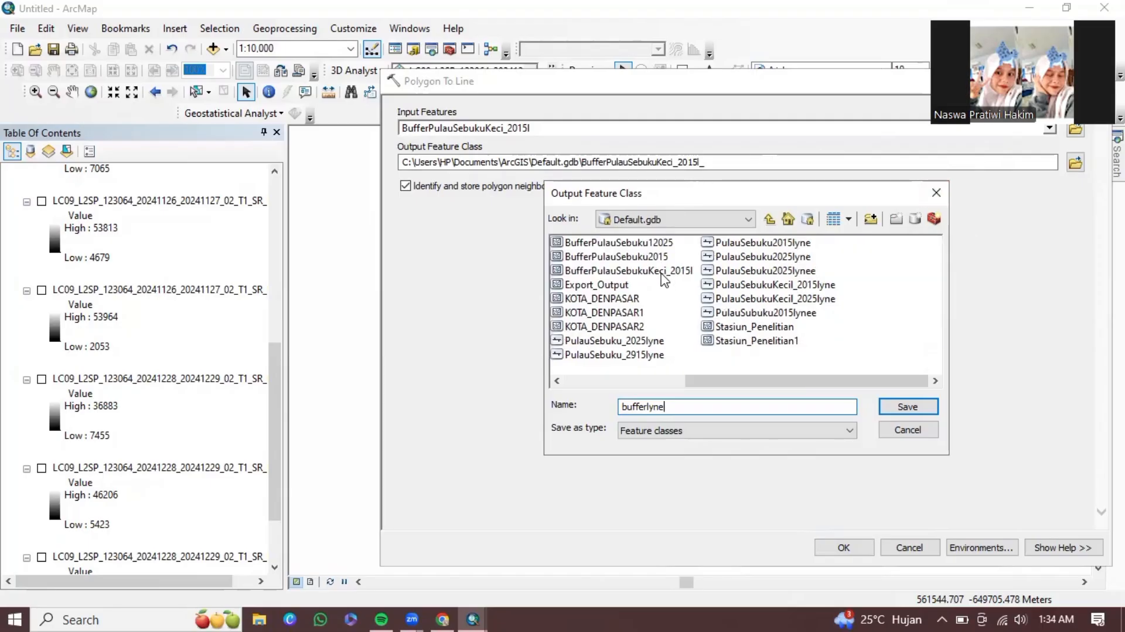
{"action": "scroll", "coordinate": [664, 280], "scroll_direction": "left", "scroll_amount": 3}
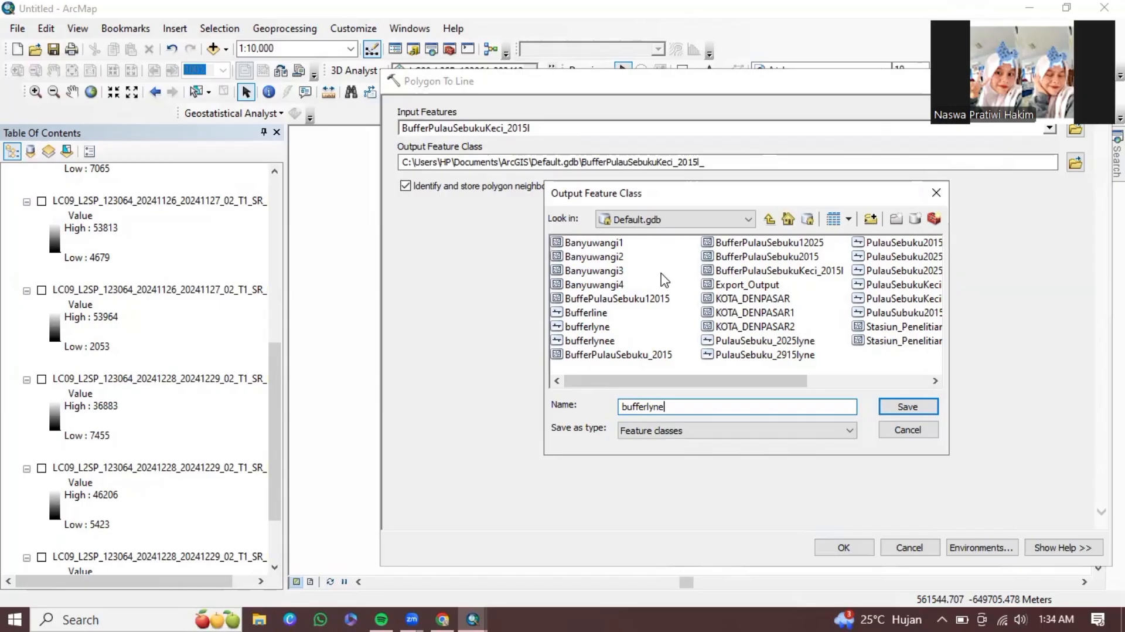
{"action": "type", "text": "ee"}
{"action": "left_click", "coordinate": [914, 407]}
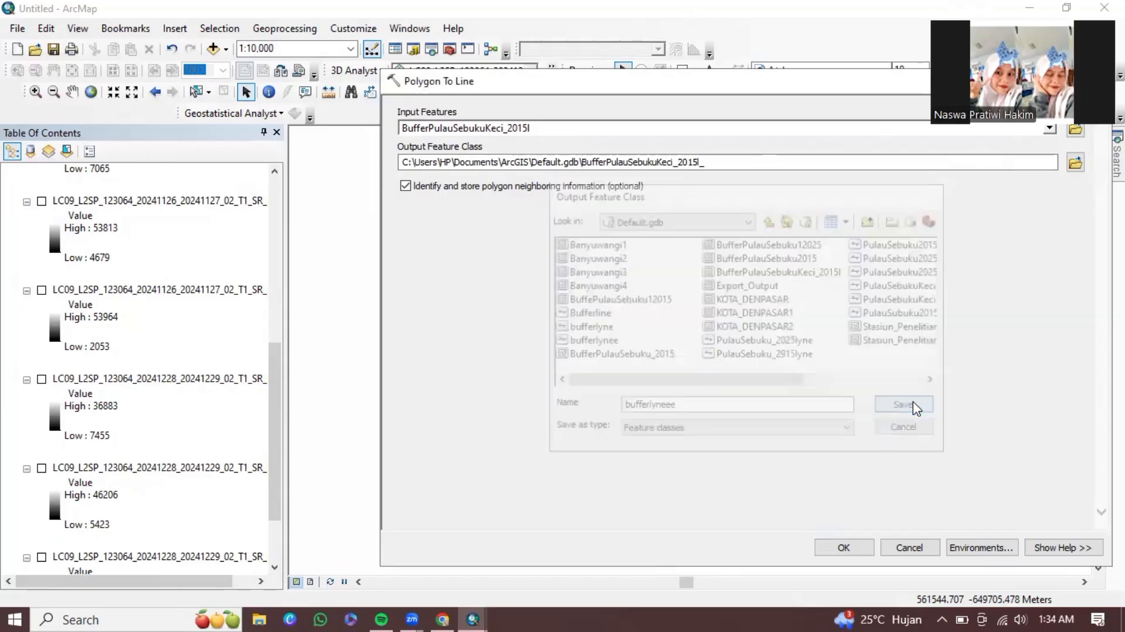
{"action": "left_click", "coordinate": [844, 547]}
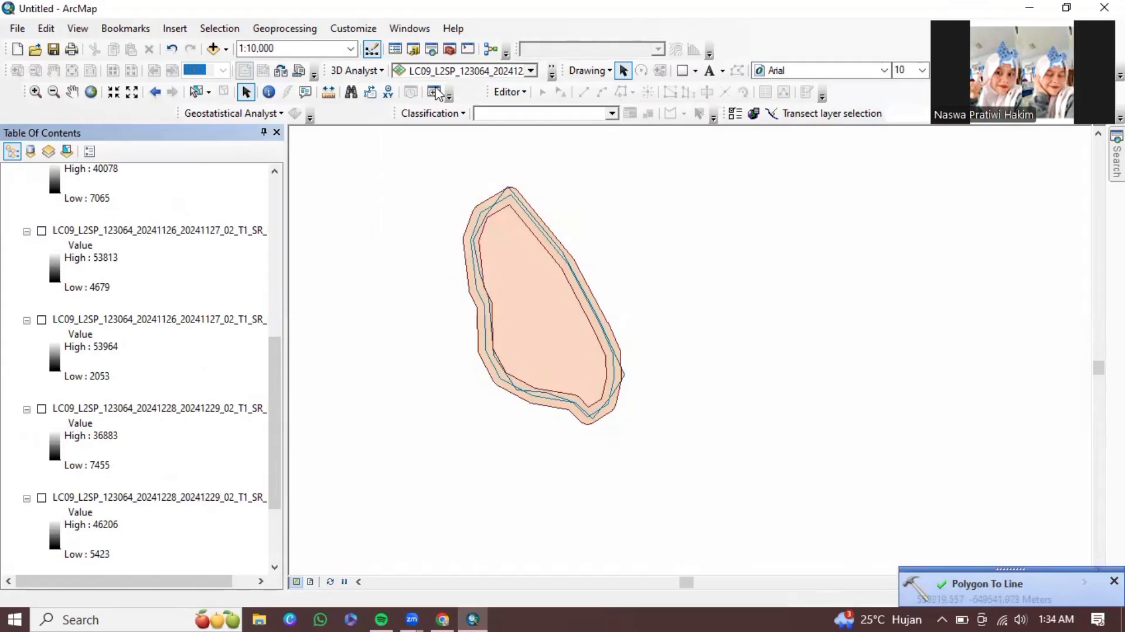
- Create a new personal geodatabase named DSAS3 in the D:\SIG folder connection
{"action": "left_click", "coordinate": [415, 48]}
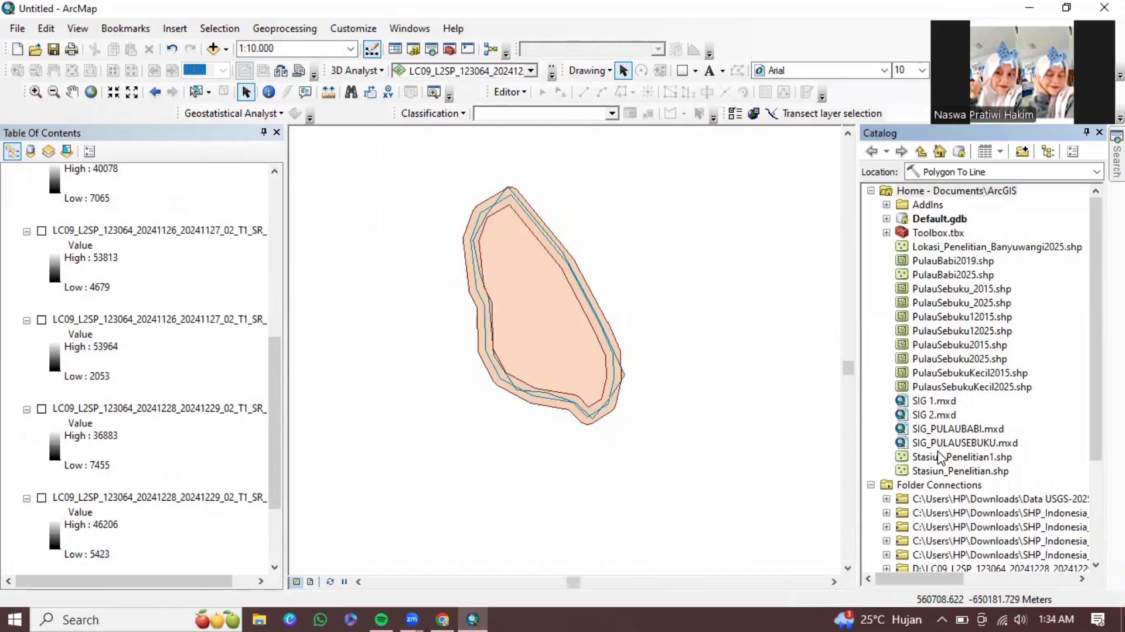
{"action": "scroll", "coordinate": [932, 478], "scroll_direction": "down", "scroll_amount": 2}
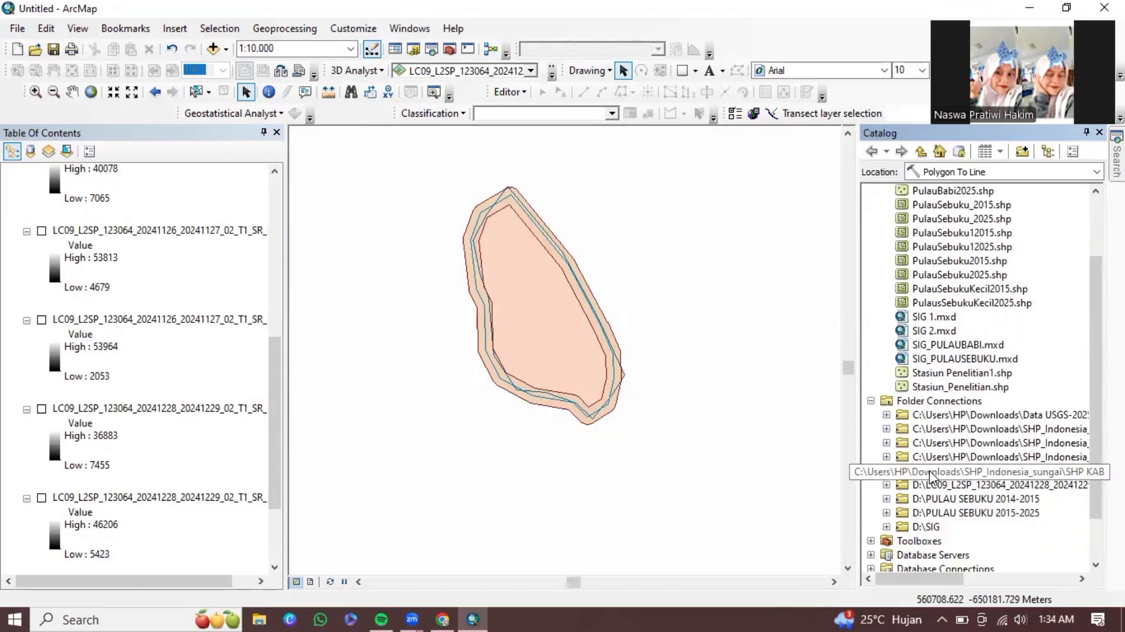
{"action": "left_click", "coordinate": [930, 527]}
{"action": "right_click", "coordinate": [931, 526]}
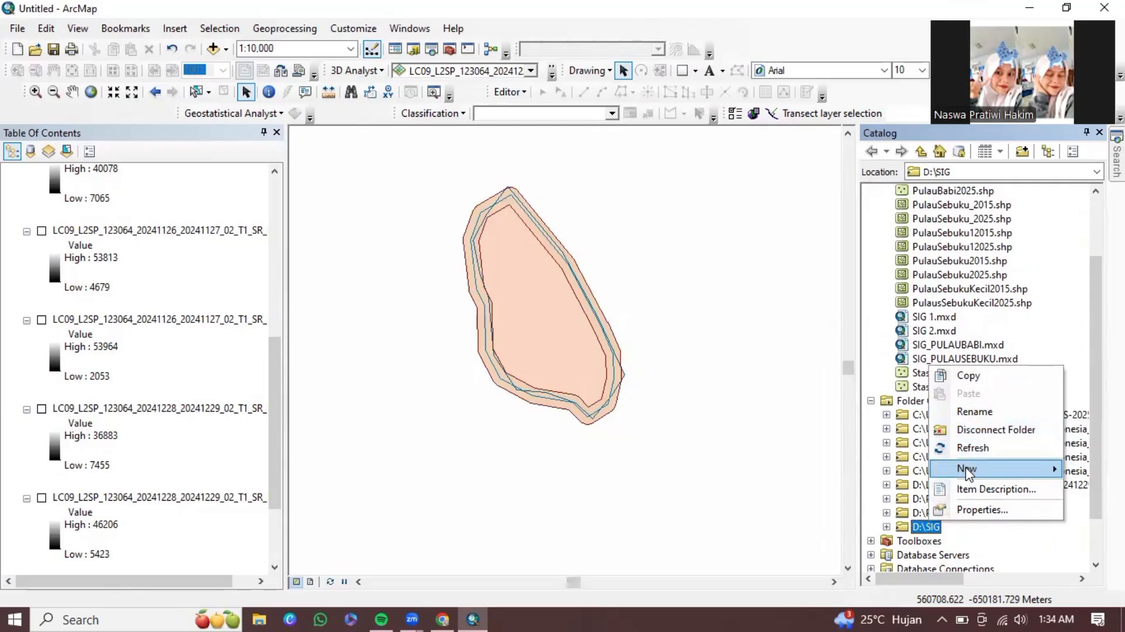
{"action": "mouse_move", "coordinate": [967, 472]}
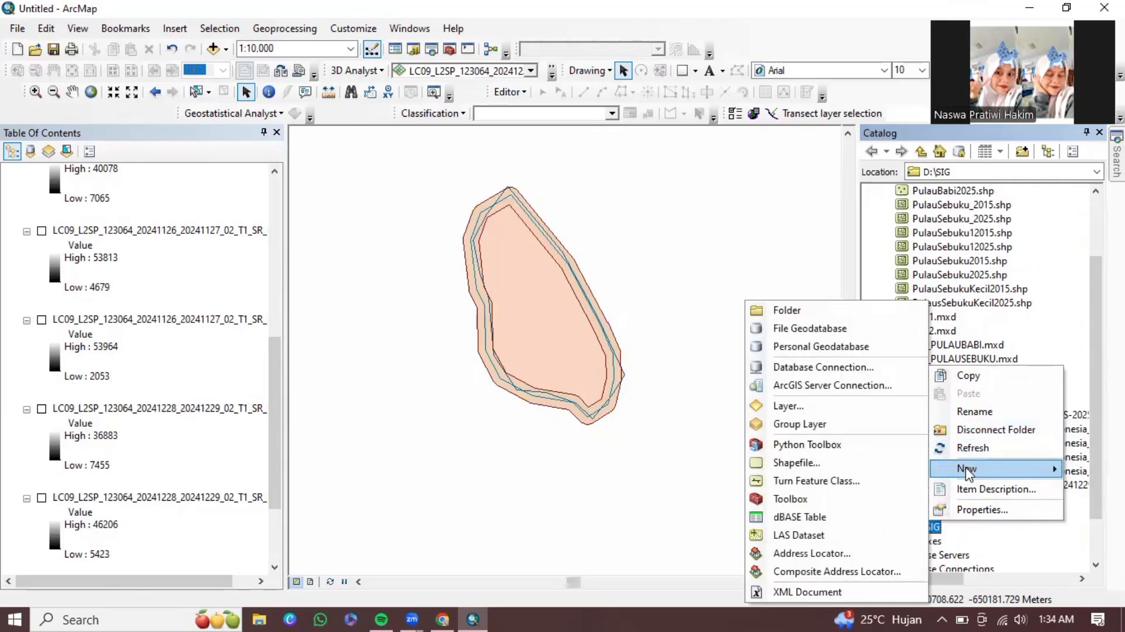
{"action": "left_click", "coordinate": [810, 349]}
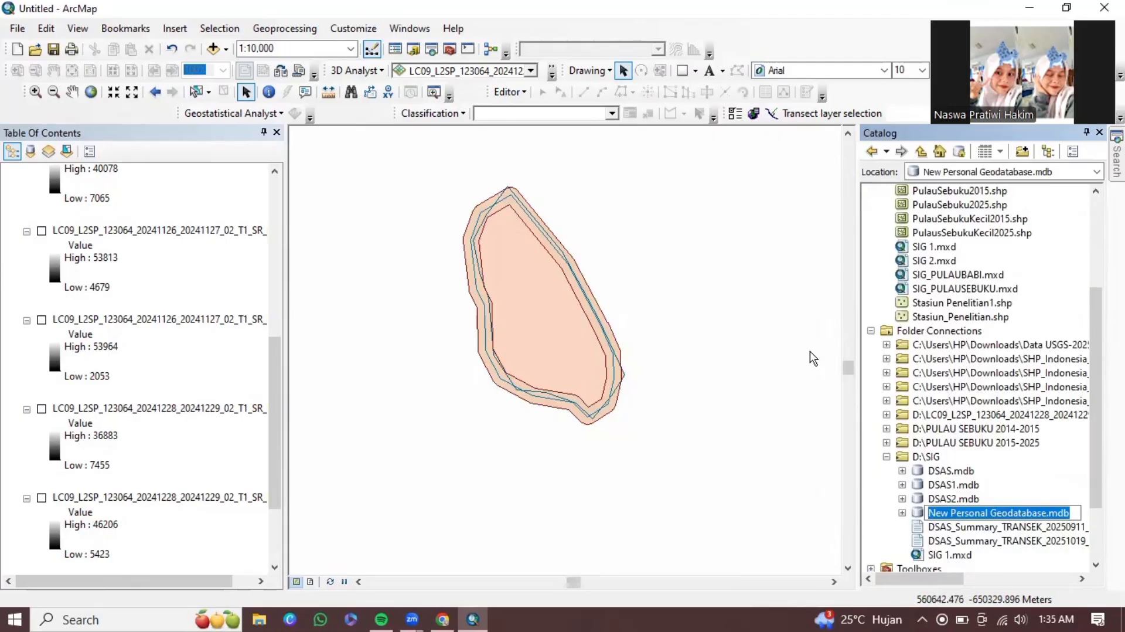
{"action": "key", "text": "BackSpace"}
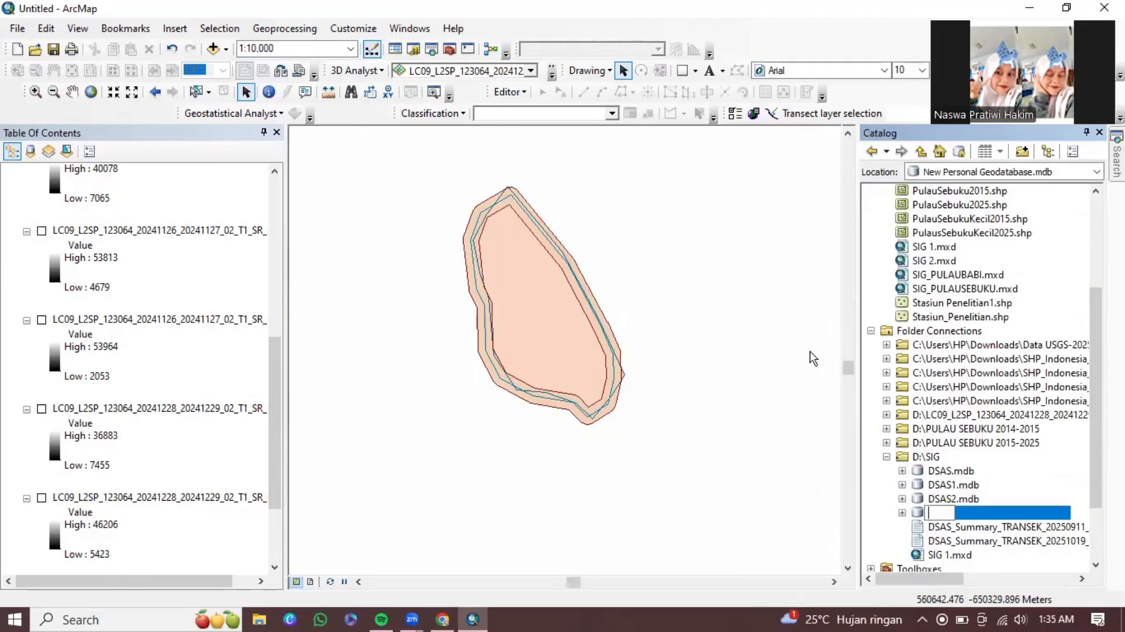
{"action": "type", "text": "DSAS3"}
{"action": "key", "text": "Return"}
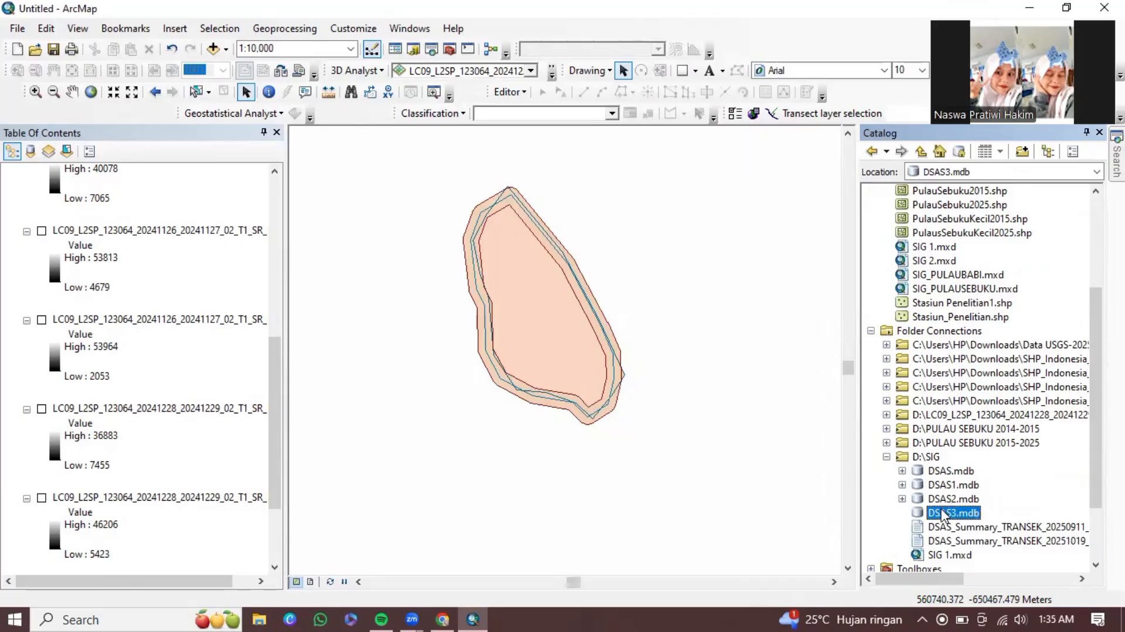
{"action": "right_click", "coordinate": [942, 514]}
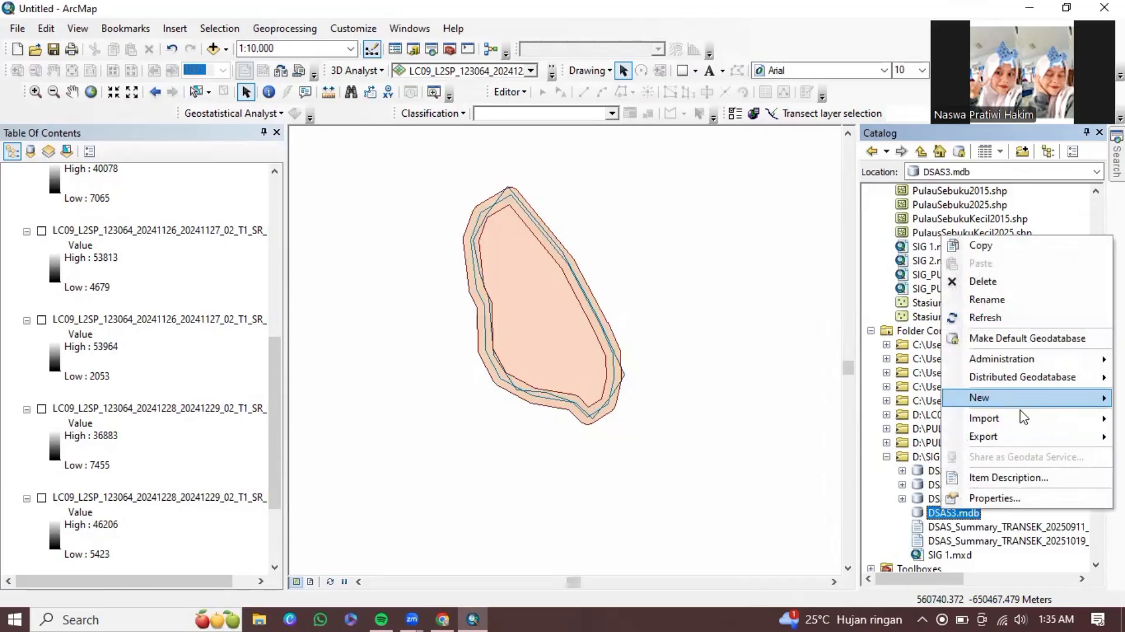
{"action": "left_click", "coordinate": [999, 148]}
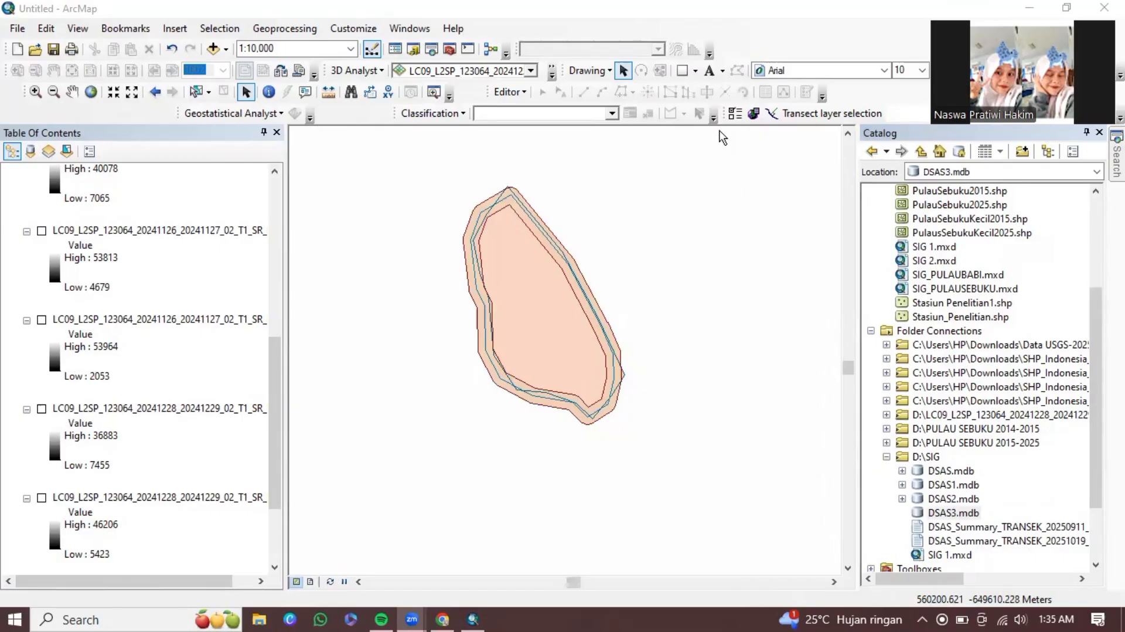
{"action": "left_click", "coordinate": [995, 545]}
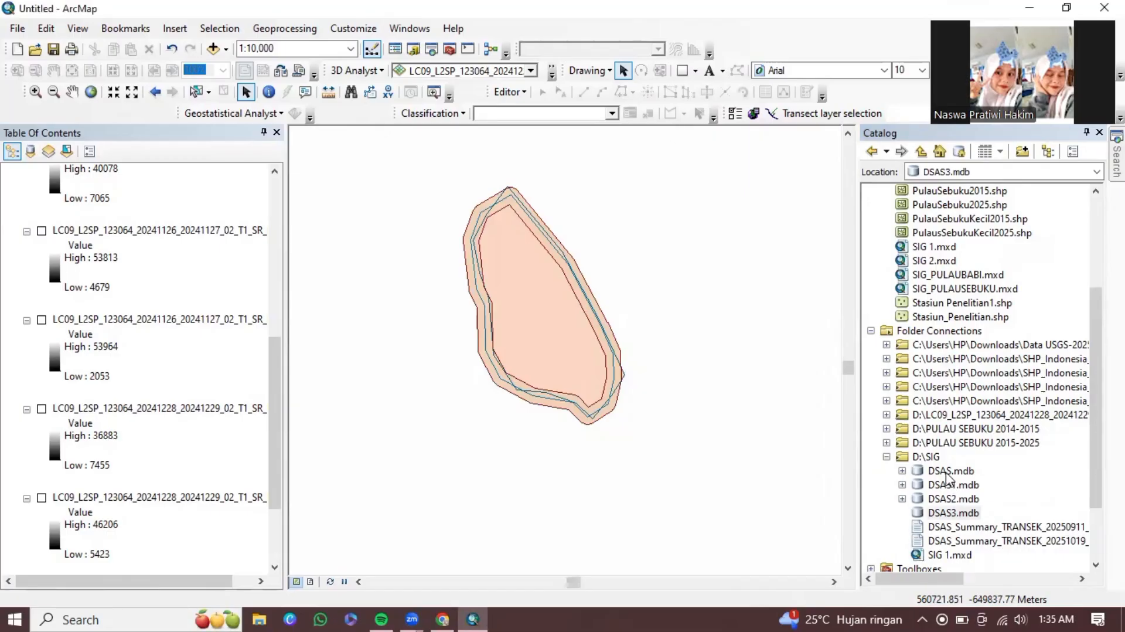
- Start a new feature class in DSAS3.mdb named BASELINE that stores line features
{"action": "right_click", "coordinate": [951, 514]}
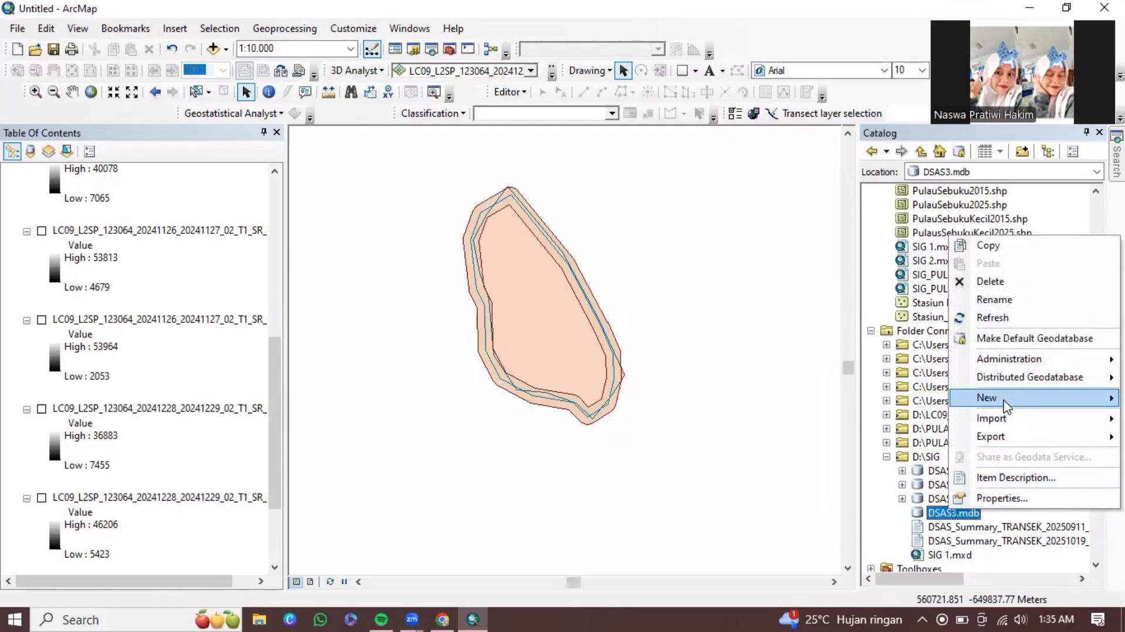
{"action": "mouse_move", "coordinate": [1002, 398]}
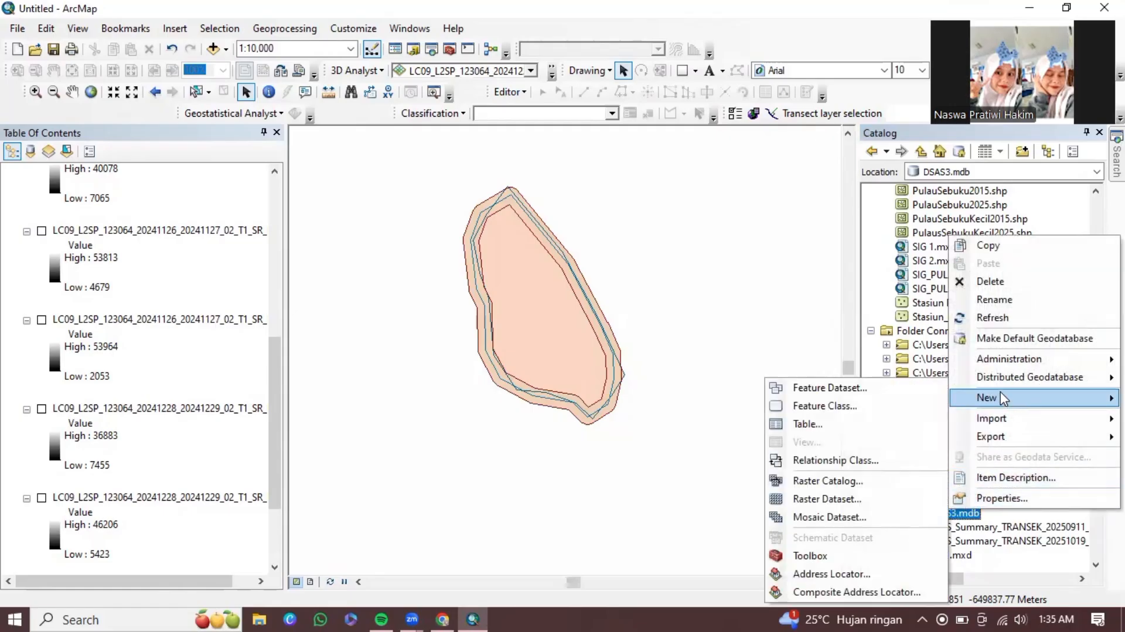
{"action": "left_click", "coordinate": [795, 405]}
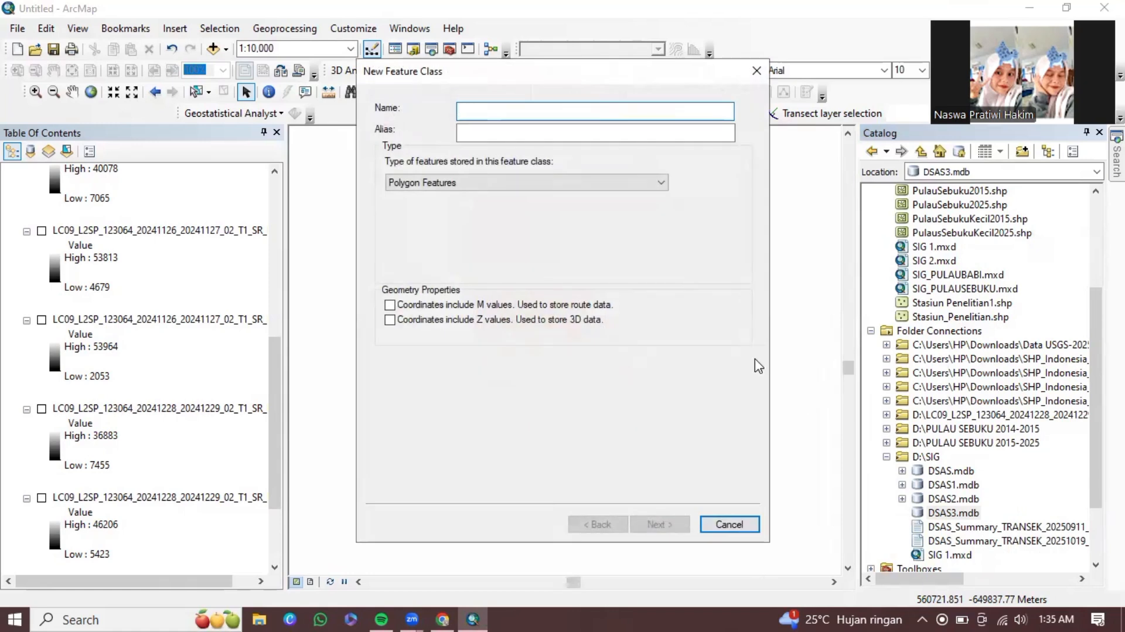
{"action": "type", "text": "BASELINE"}
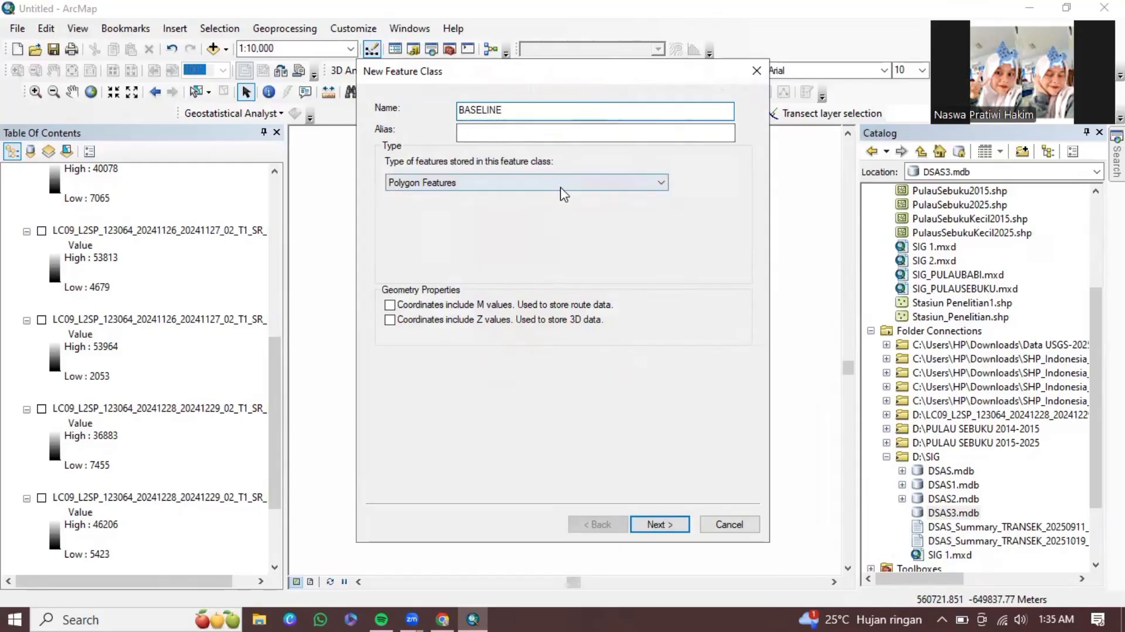
{"action": "left_click", "coordinate": [610, 182]}
{"action": "left_click", "coordinate": [450, 209]}
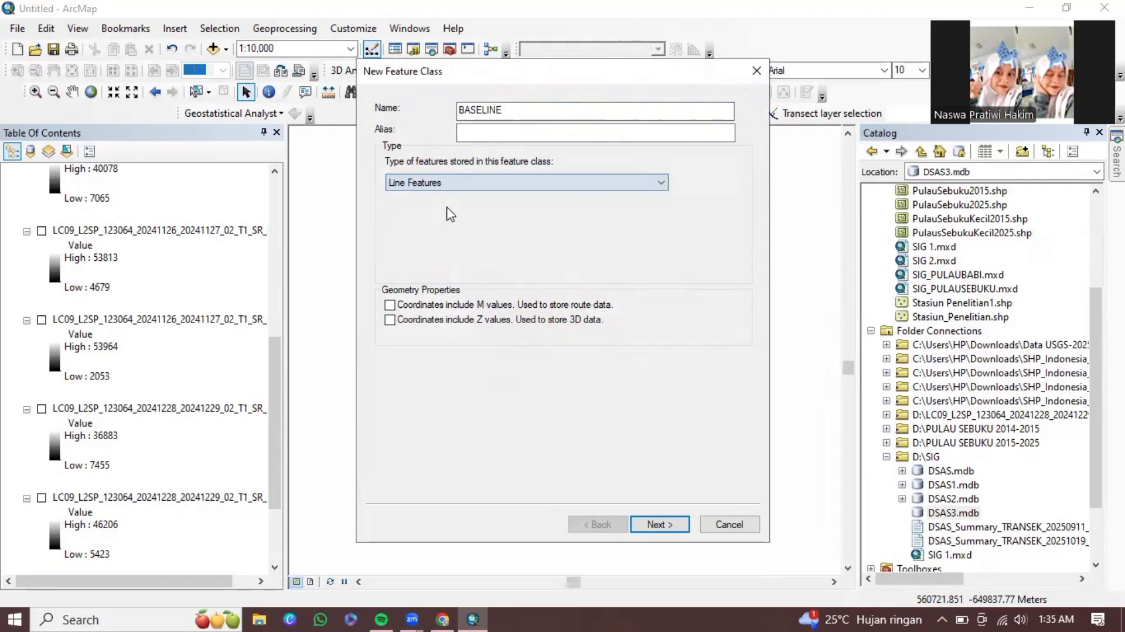
- Assign WGS 1984 UTM Zone 48N to BASELINE and finish creating it with the default XY tolerance and resolution
{"action": "left_click", "coordinate": [654, 523]}
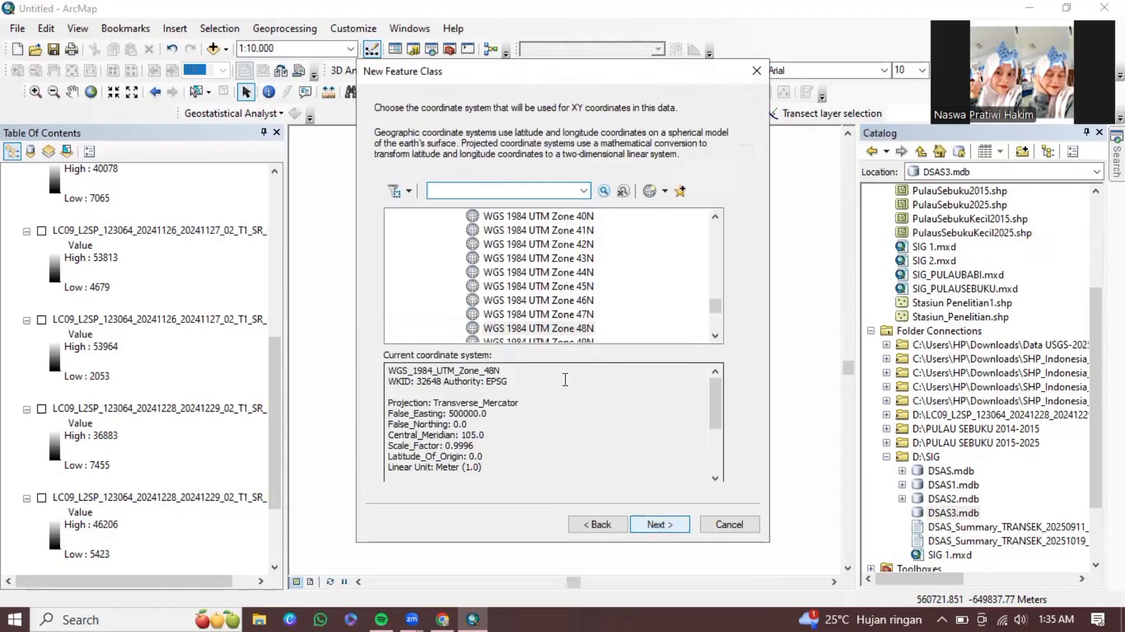
{"action": "left_click", "coordinate": [544, 328]}
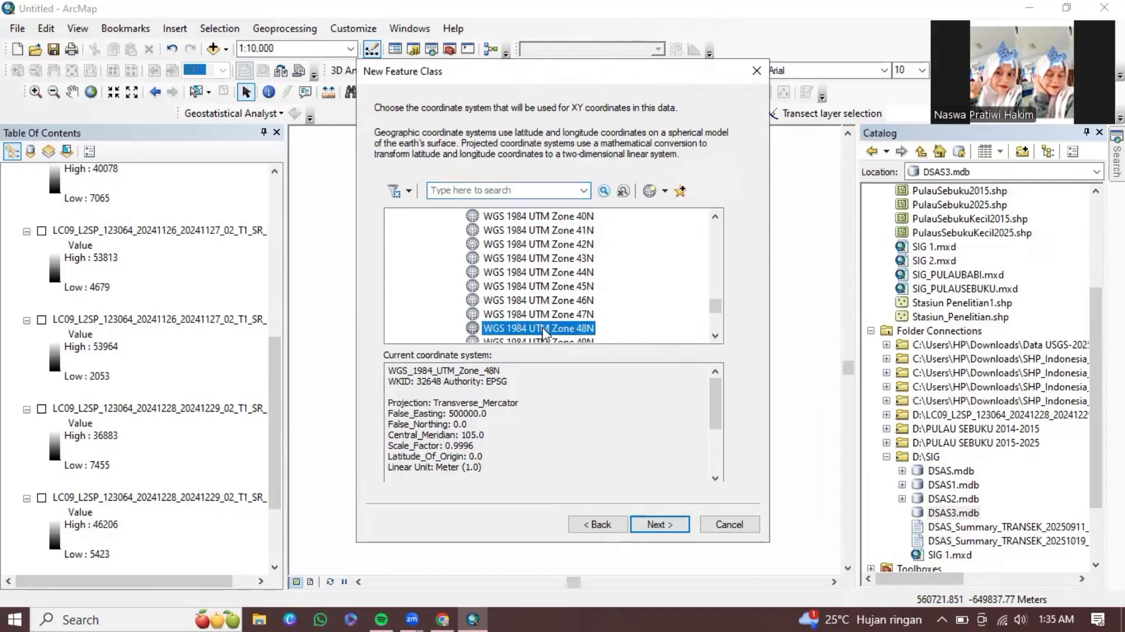
{"action": "left_click", "coordinate": [667, 523]}
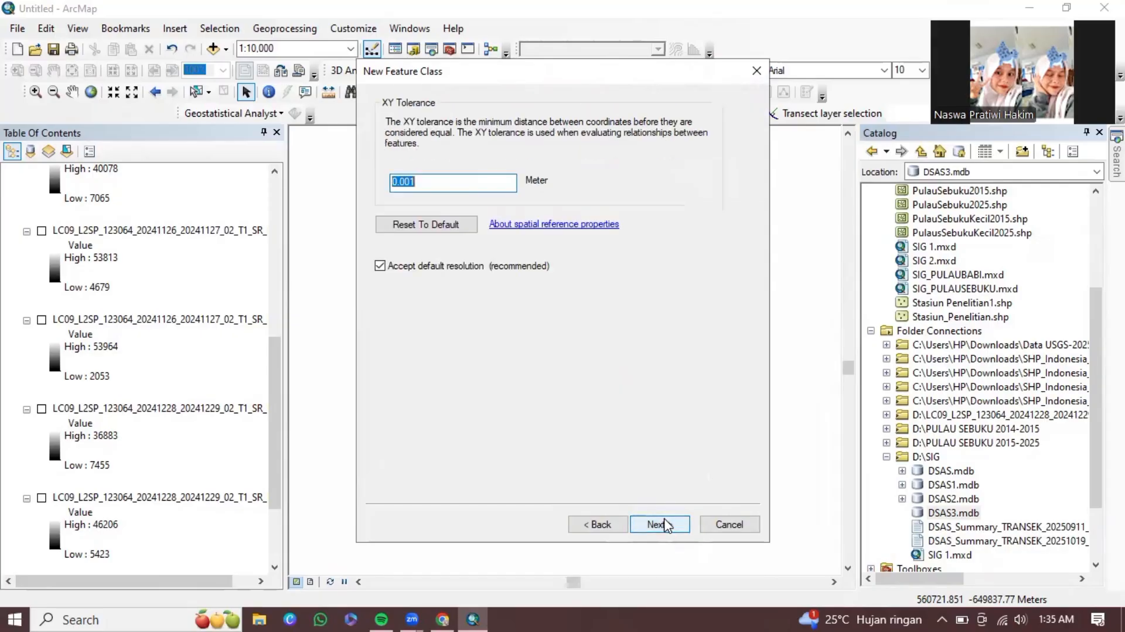
{"action": "left_click", "coordinate": [653, 524]}
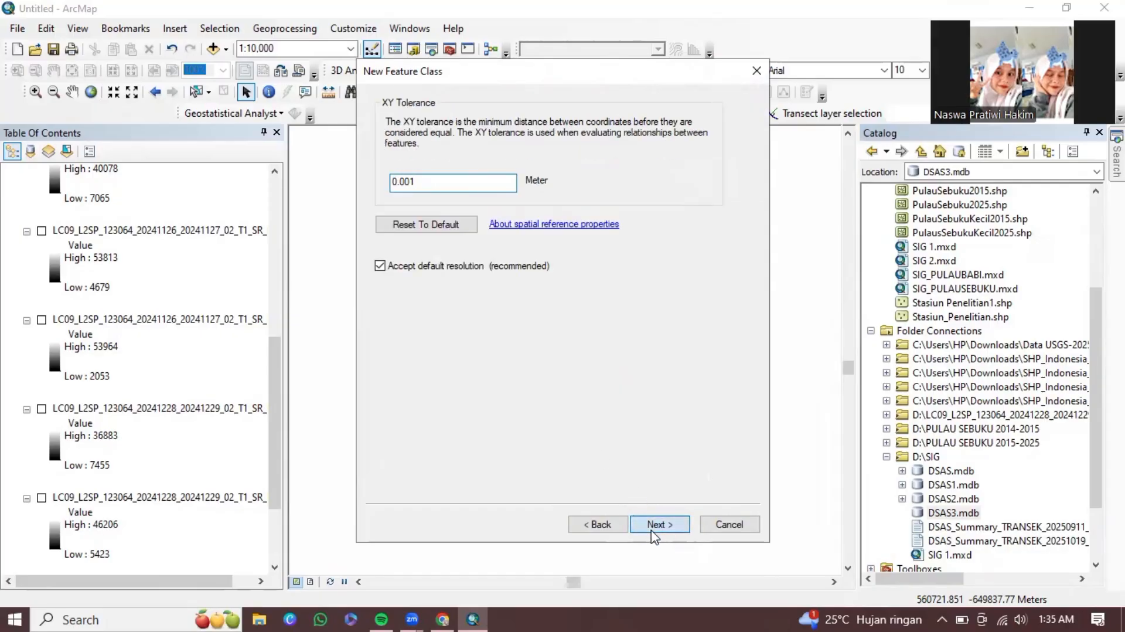
{"action": "left_click", "coordinate": [650, 519]}
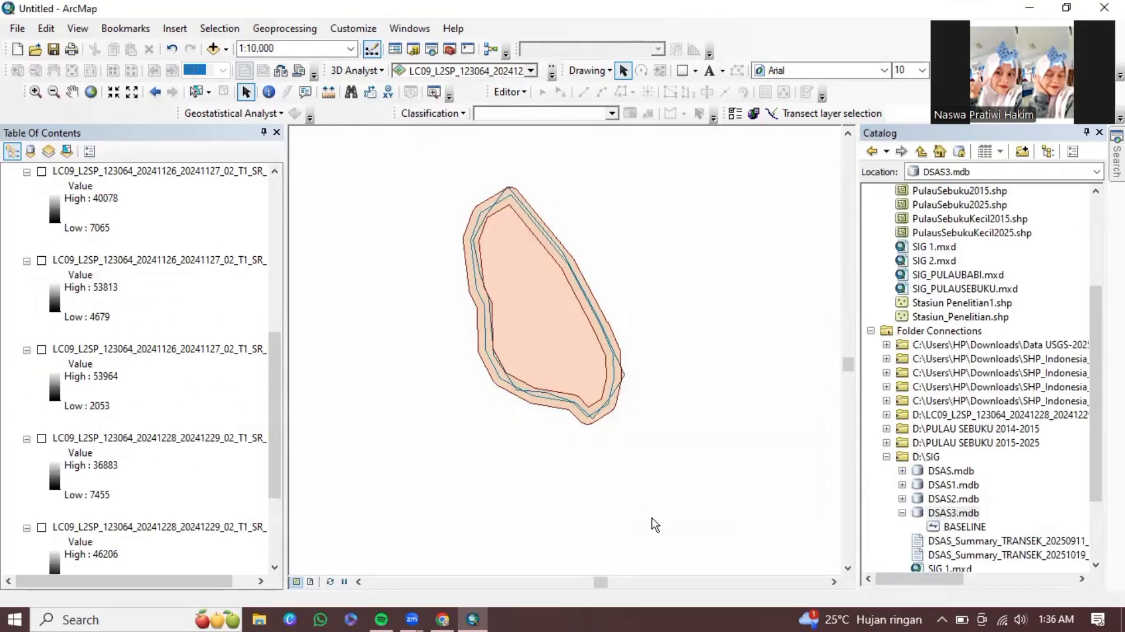
- Start another new feature class in DSAS3.mdb named SHORELINE that stores line features
{"action": "left_click", "coordinate": [953, 513]}
{"action": "right_click", "coordinate": [961, 516]}
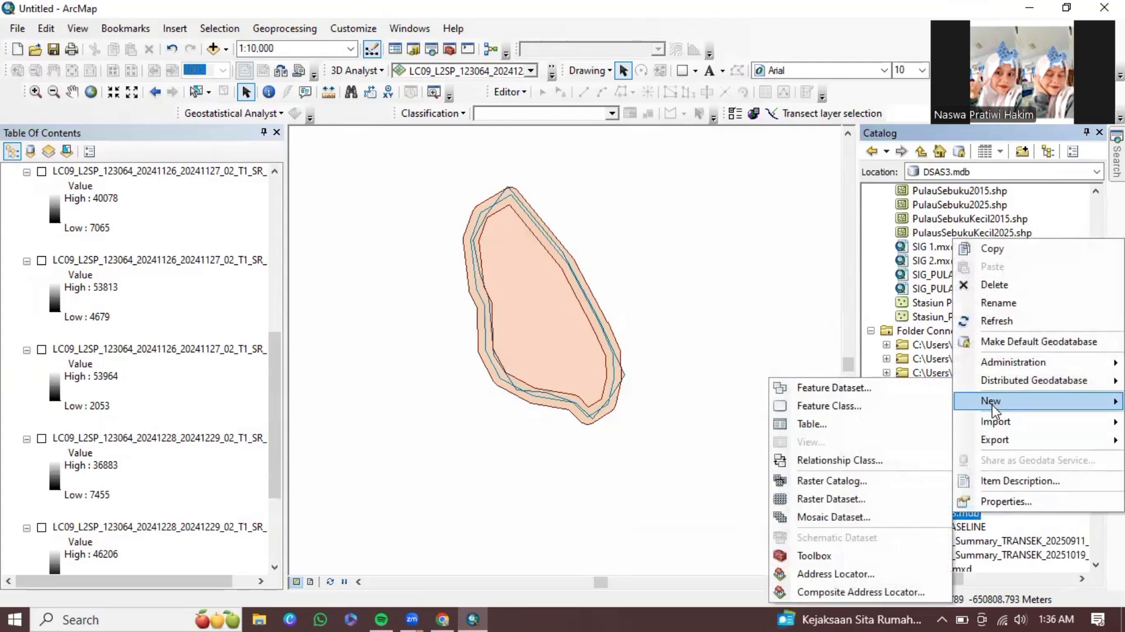
{"action": "left_click", "coordinate": [840, 407]}
{"action": "type", "text": "SHORELINE"}
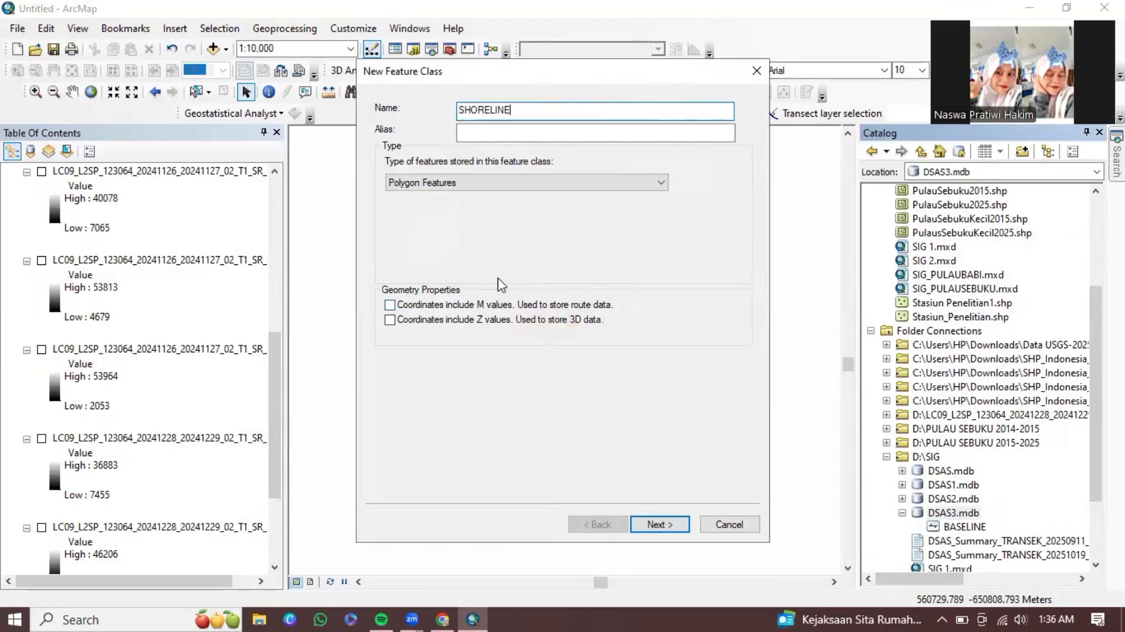
{"action": "left_click", "coordinate": [643, 195]}
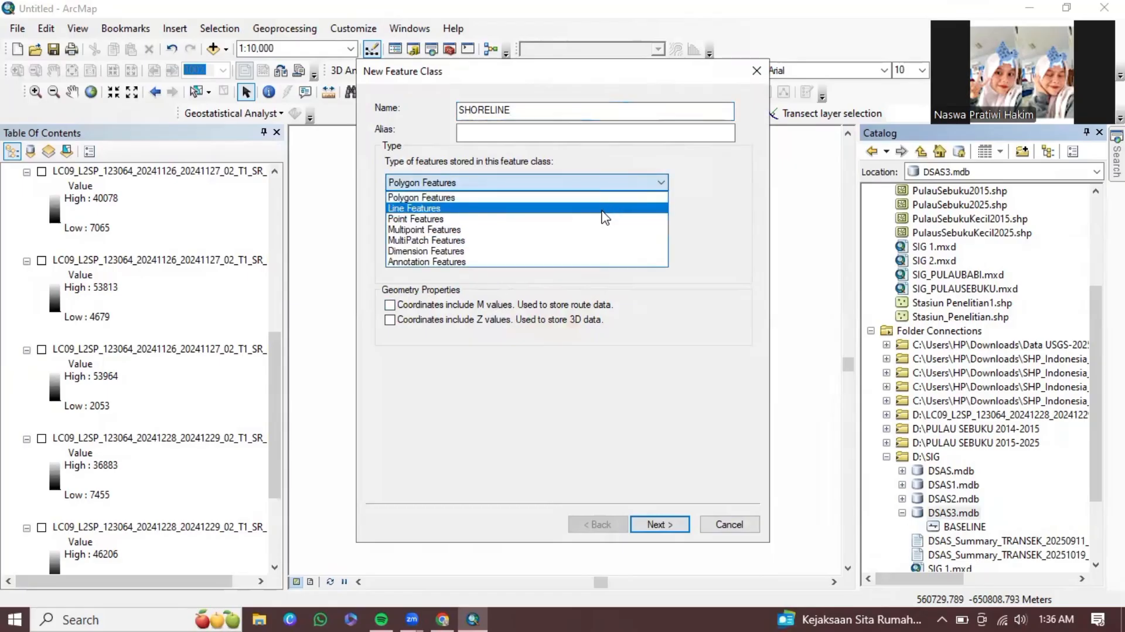
{"action": "left_click", "coordinate": [597, 209]}
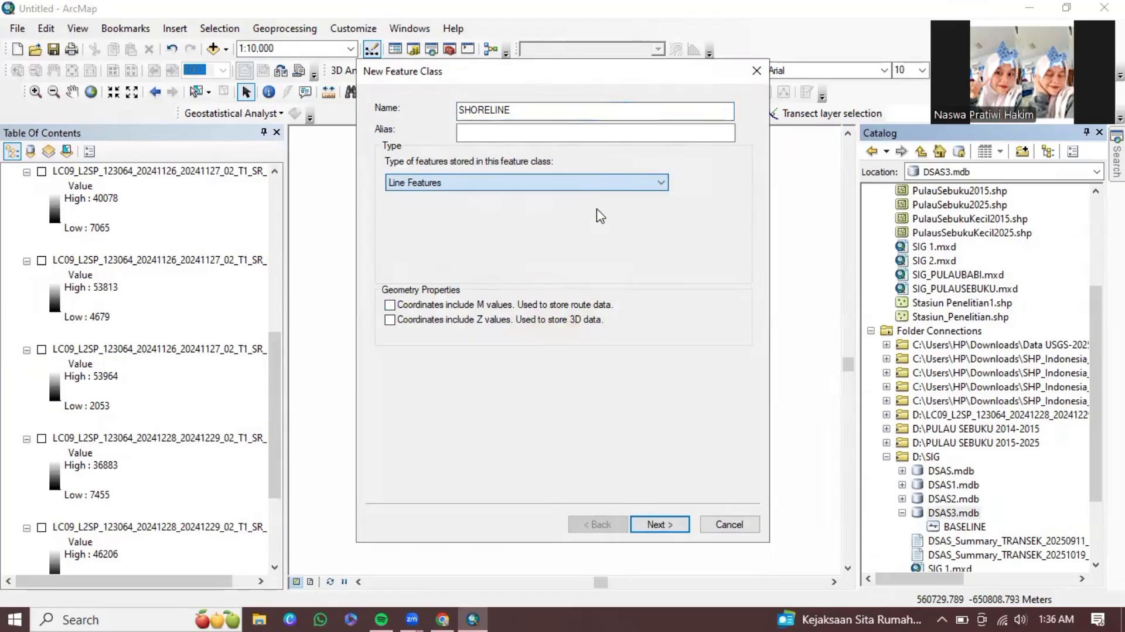
- Assign WGS 1984 UTM Zone 47N to SHORELINE and finish creating it with the default XY tolerance and resolution
{"action": "left_click", "coordinate": [647, 521]}
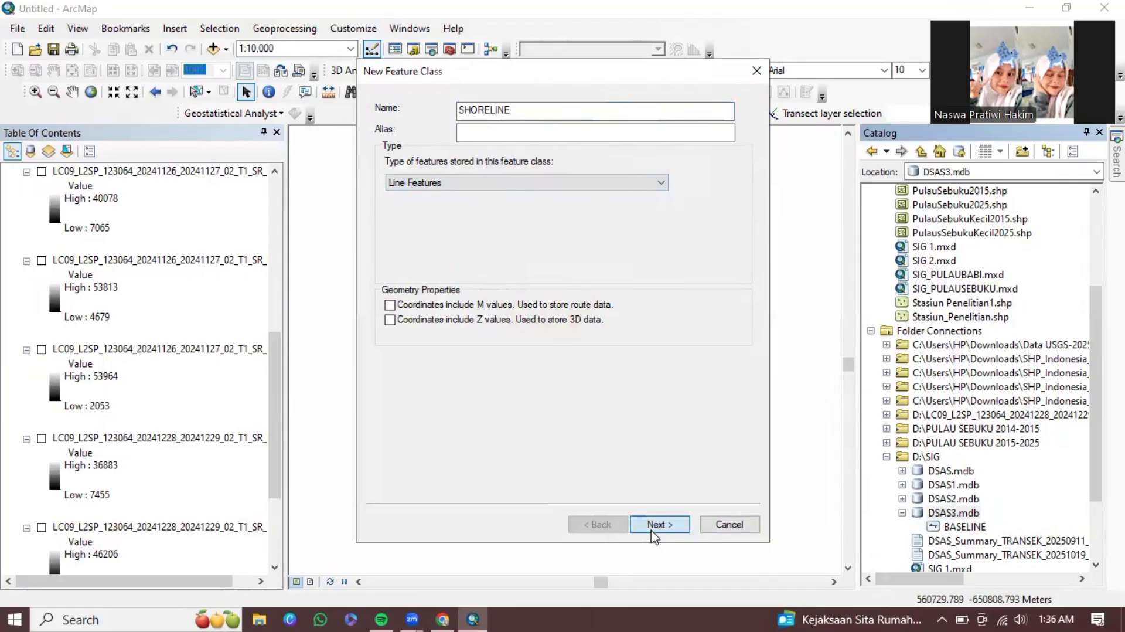
{"action": "left_click", "coordinate": [572, 317]}
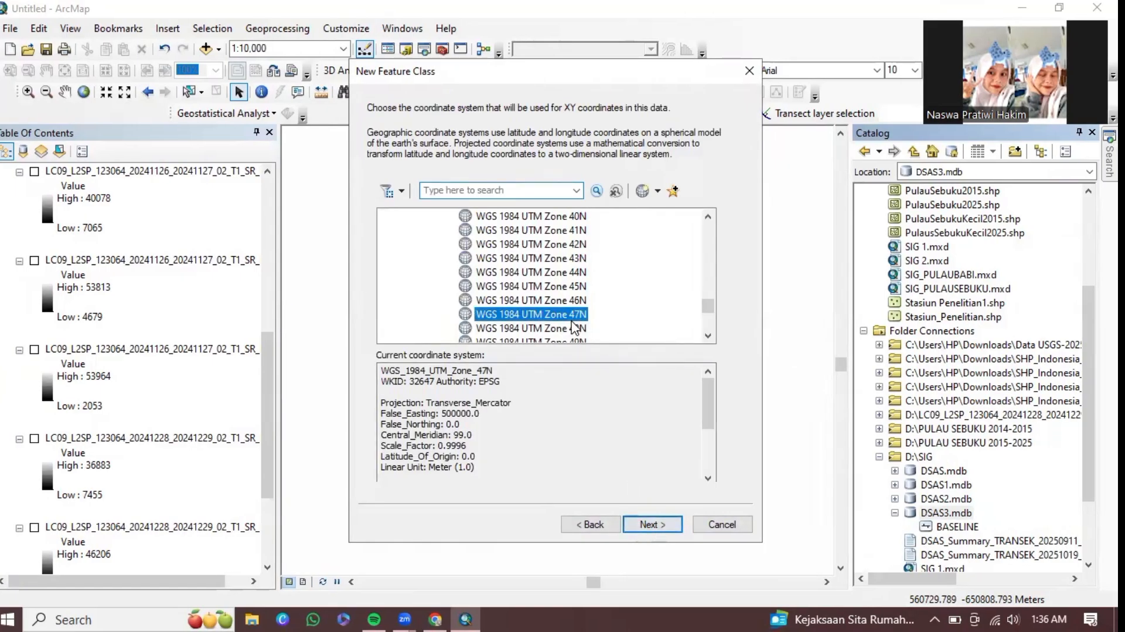
{"action": "left_click", "coordinate": [656, 525]}
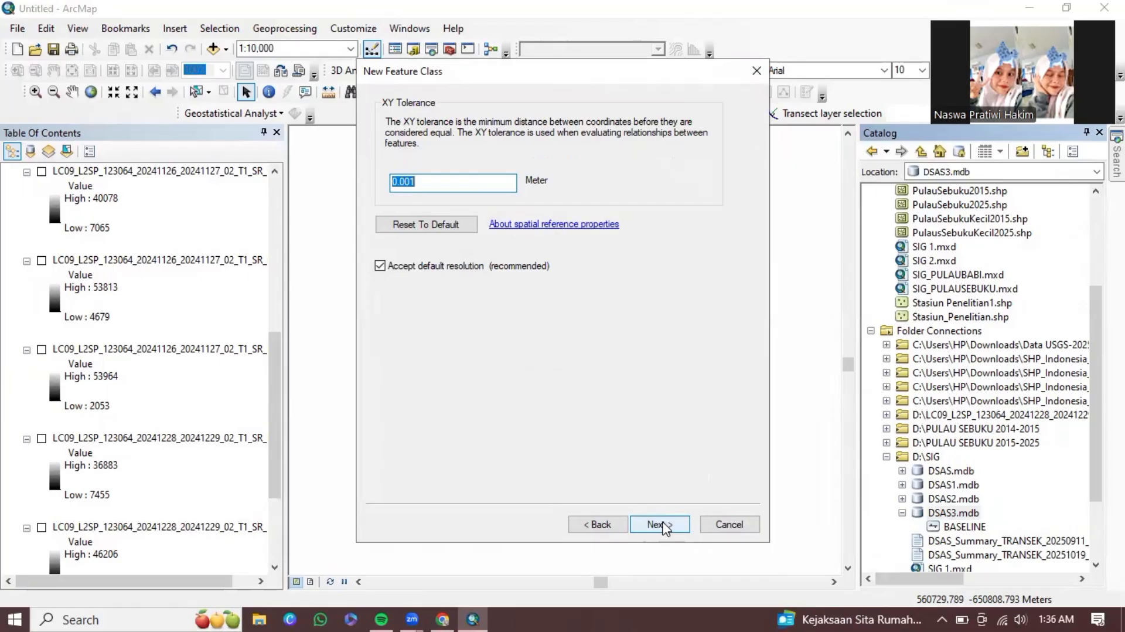
{"action": "left_click", "coordinate": [662, 524]}
{"action": "left_click", "coordinate": [663, 525]}
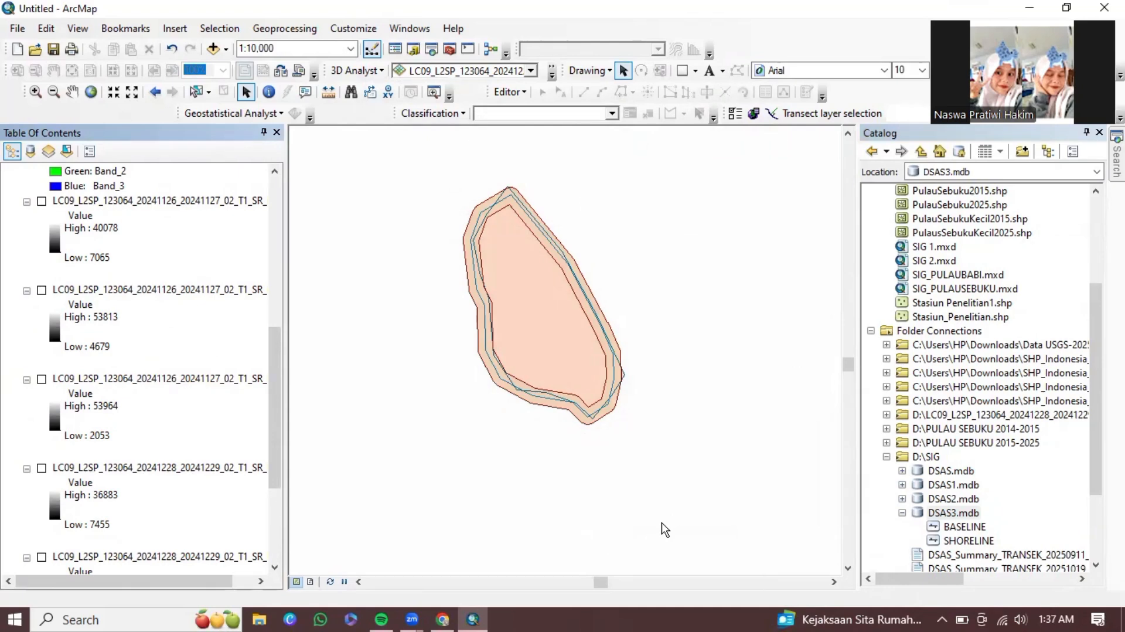
- Hide the 2015 and 2025 island polygons, both island line layers and the buffer polygon, keeping only bufferlyneee, BASELINE and SHORELINE displayed
{"action": "scroll", "coordinate": [65, 275], "scroll_direction": "up", "scroll_amount": 5}
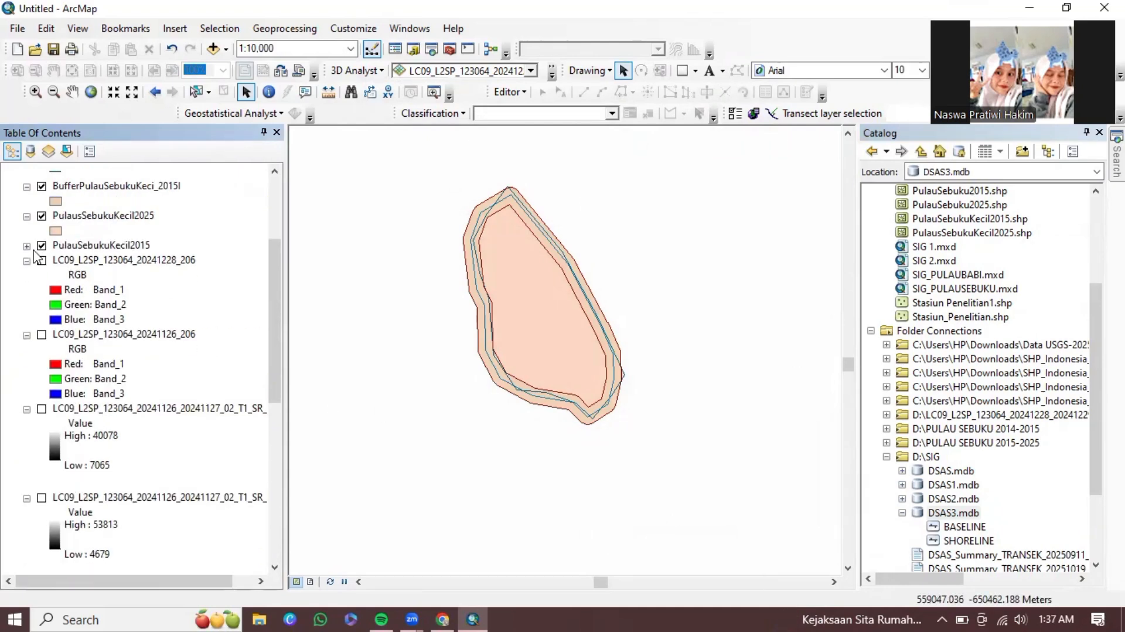
{"action": "left_click", "coordinate": [41, 259]}
{"action": "left_click", "coordinate": [41, 244]}
{"action": "left_click", "coordinate": [42, 216]}
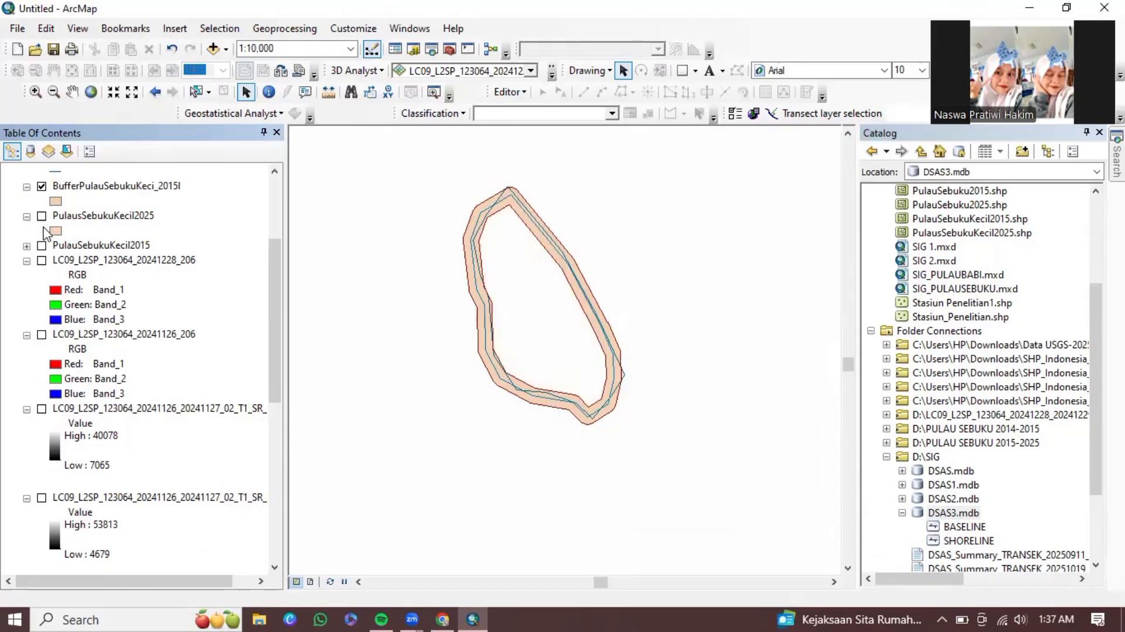
{"action": "scroll", "coordinate": [49, 264], "scroll_direction": "up", "scroll_amount": 4}
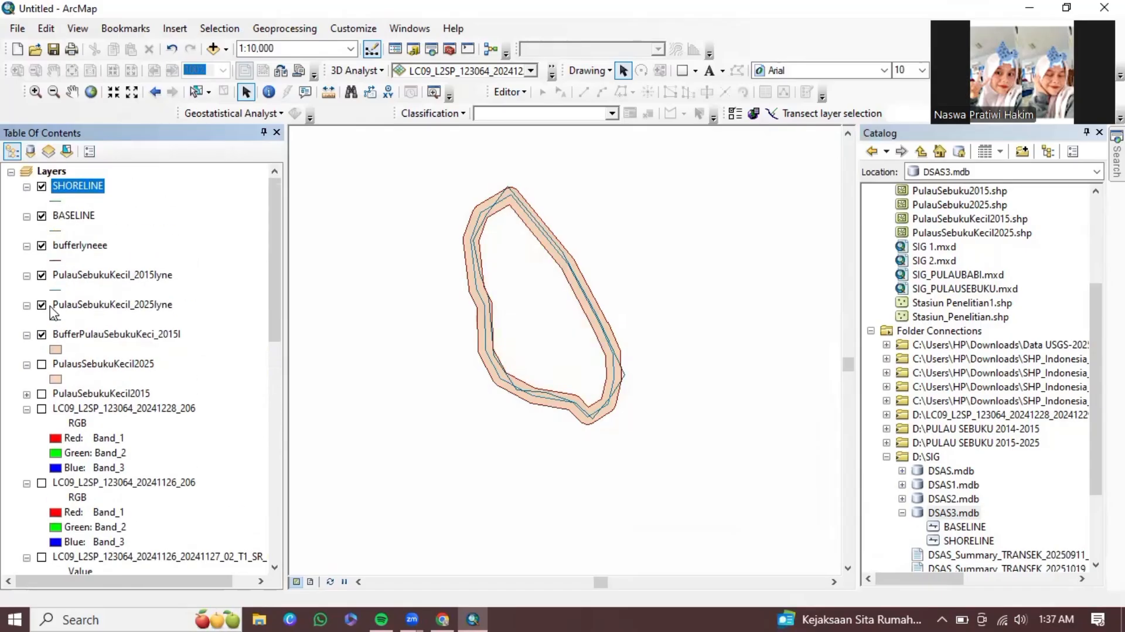
{"action": "left_click", "coordinate": [41, 275]}
{"action": "left_click", "coordinate": [42, 334]}
{"action": "left_click", "coordinate": [42, 305]}
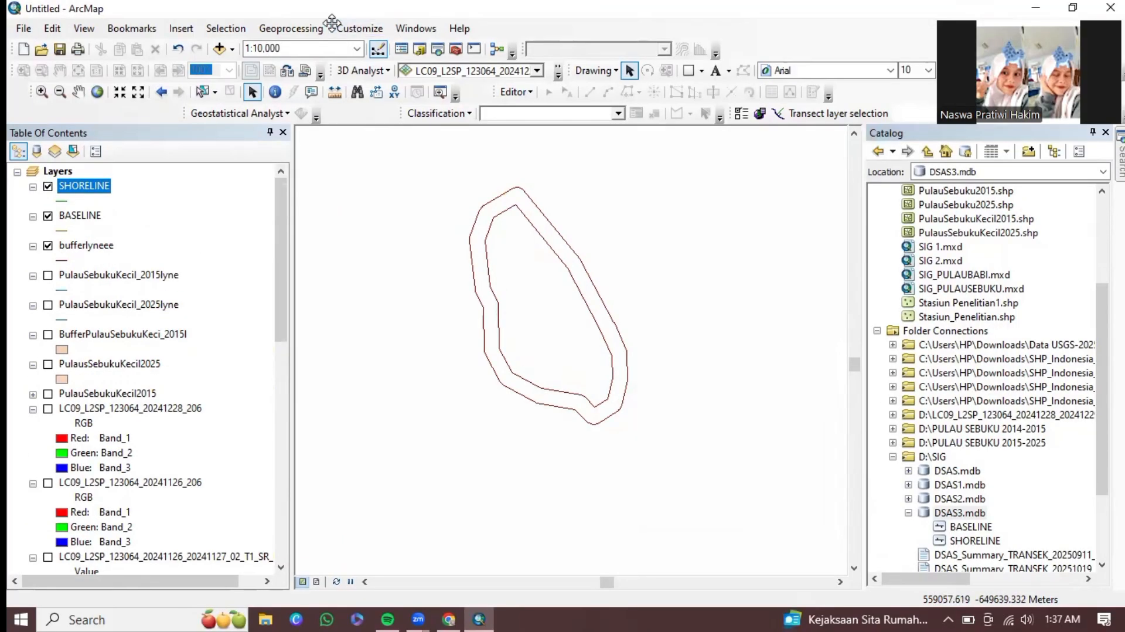
- Start an edit session on the BASELINE layer in the DSAS3.mdb workspace
{"action": "left_click", "coordinate": [514, 92]}
{"action": "left_click", "coordinate": [523, 113]}
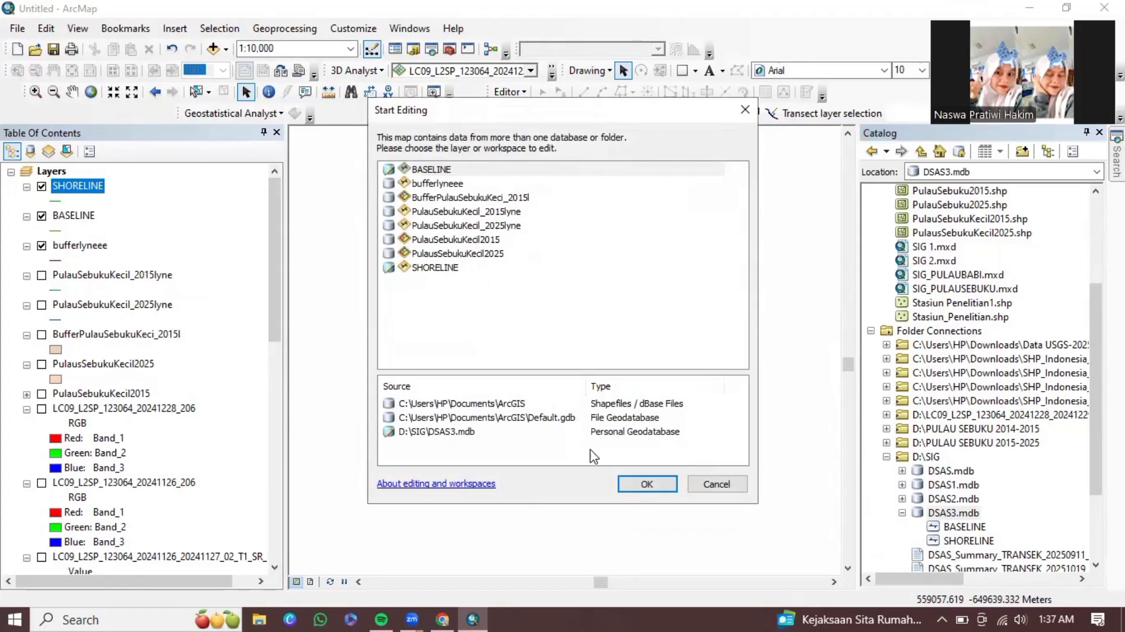
{"action": "left_click", "coordinate": [440, 170]}
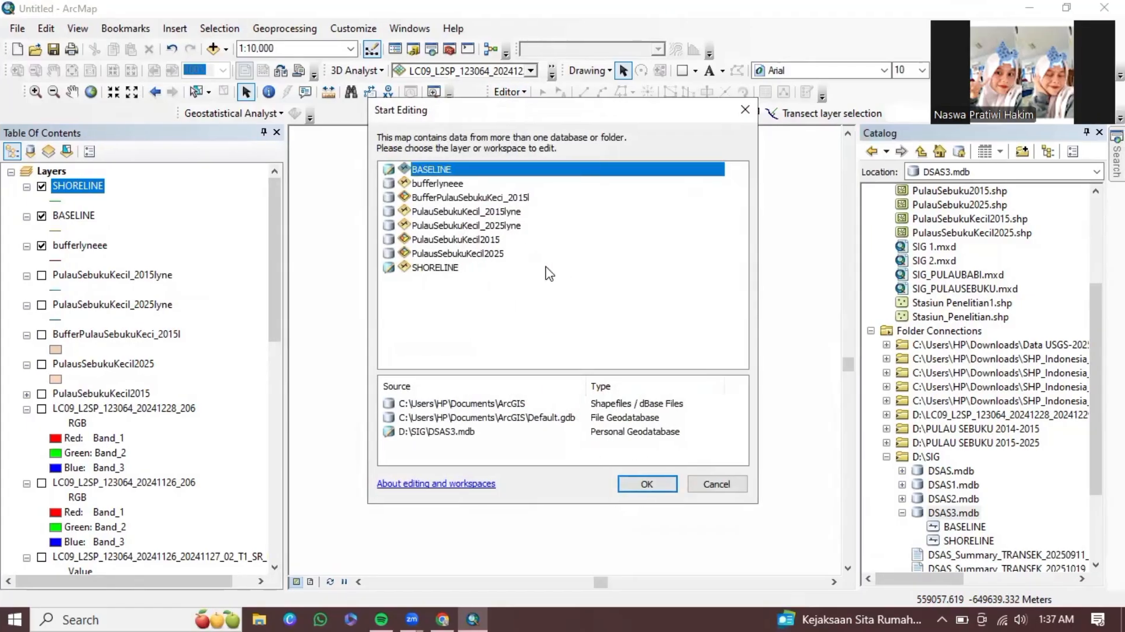
{"action": "left_click", "coordinate": [647, 484]}
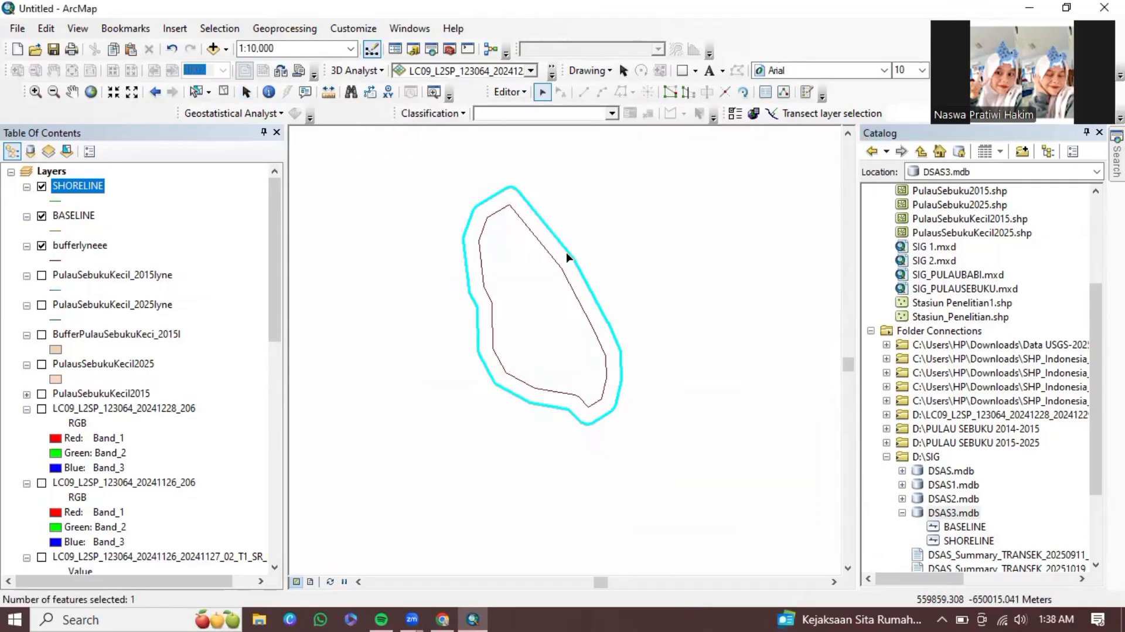
- Copy the selected outer buffer line from bufferlyneee and paste it into the BASELINE layer
{"action": "right_click", "coordinate": [567, 257]}
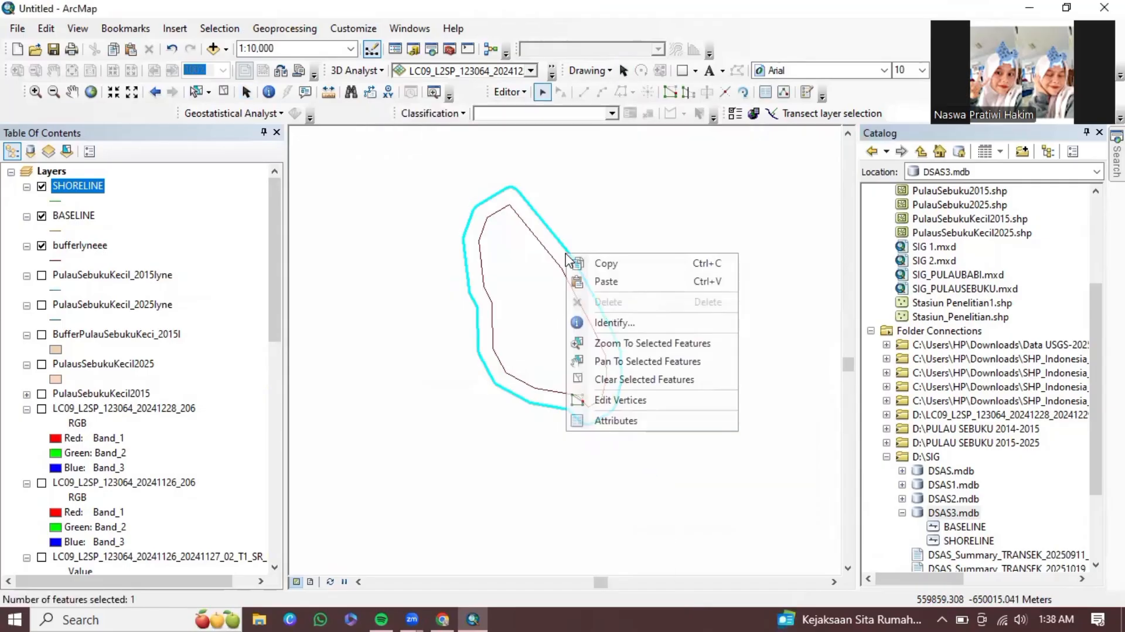
{"action": "left_click", "coordinate": [604, 269]}
{"action": "right_click", "coordinate": [599, 265]}
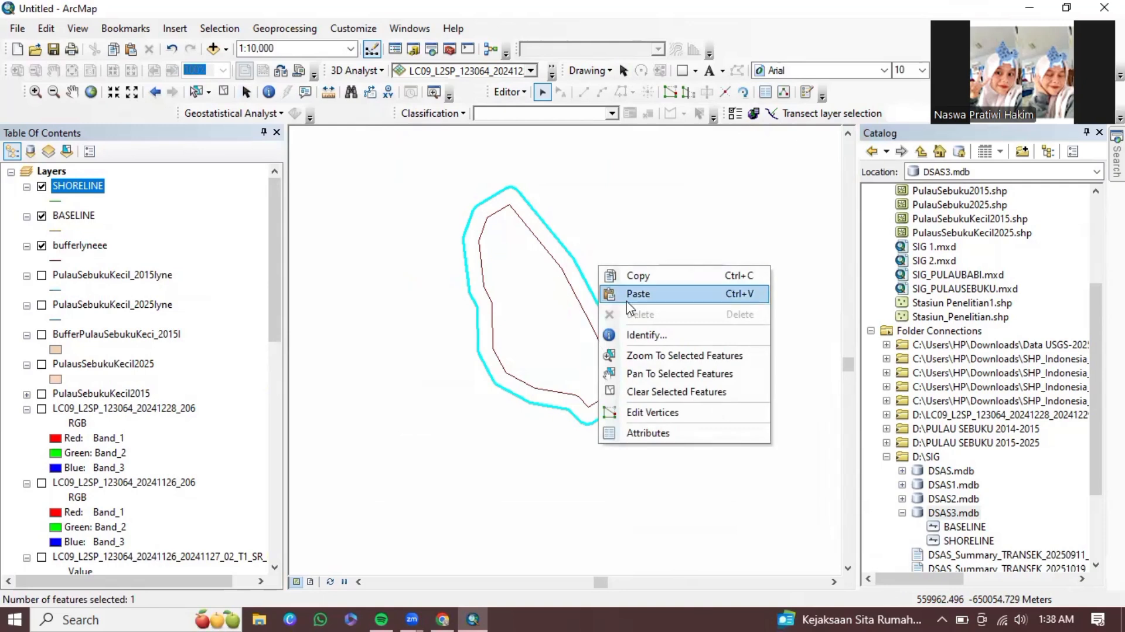
{"action": "left_click", "coordinate": [629, 298]}
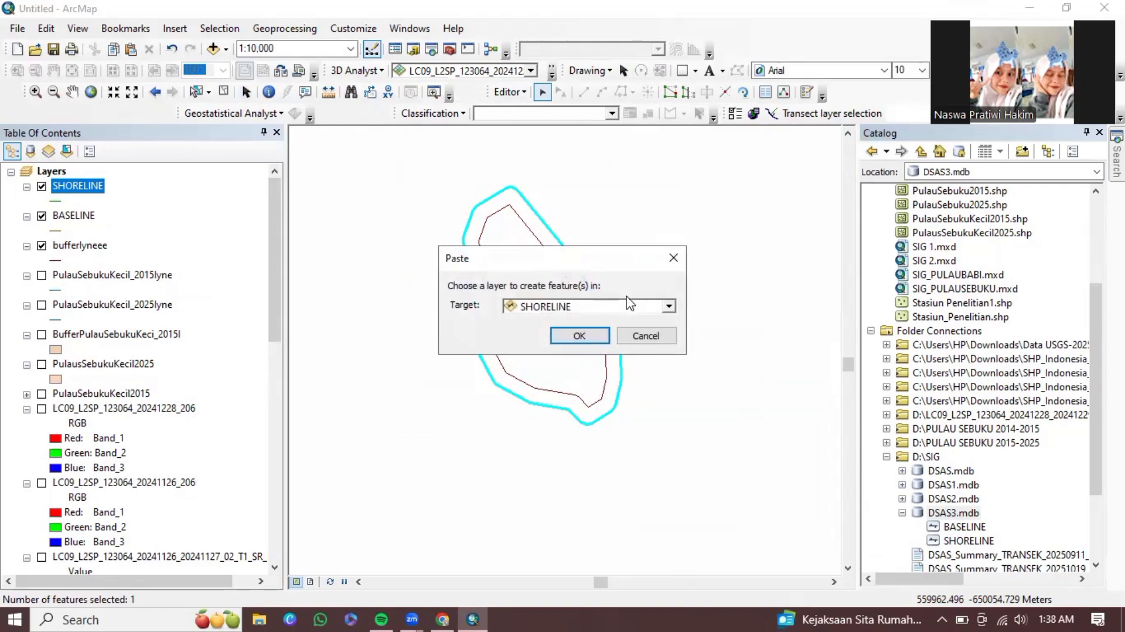
{"action": "left_click", "coordinate": [668, 306]}
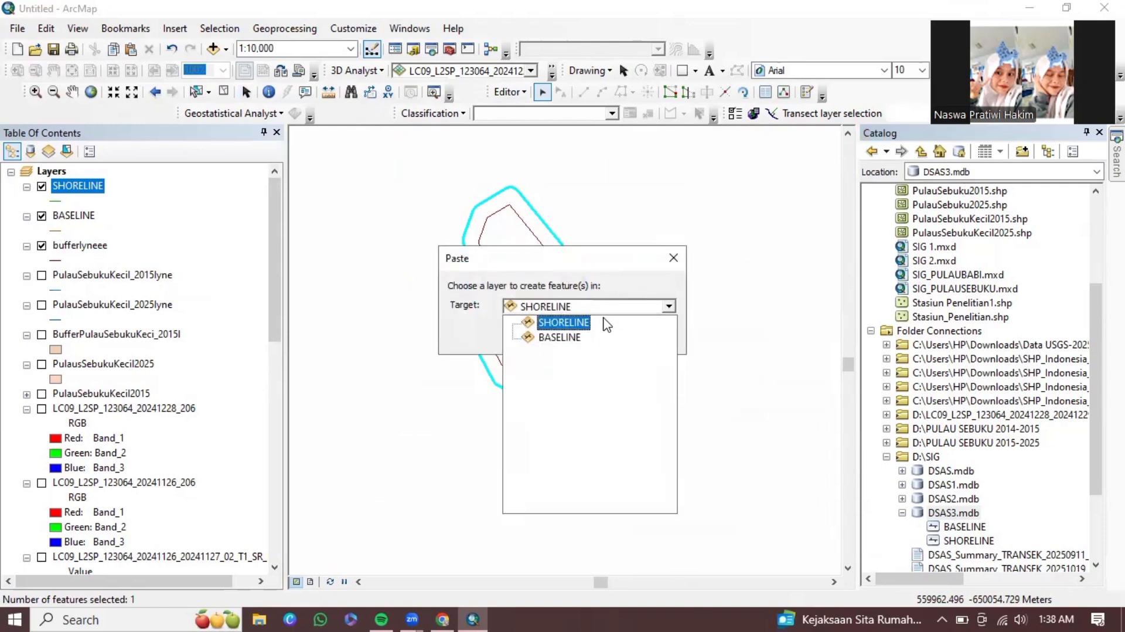
{"action": "left_click", "coordinate": [560, 337]}
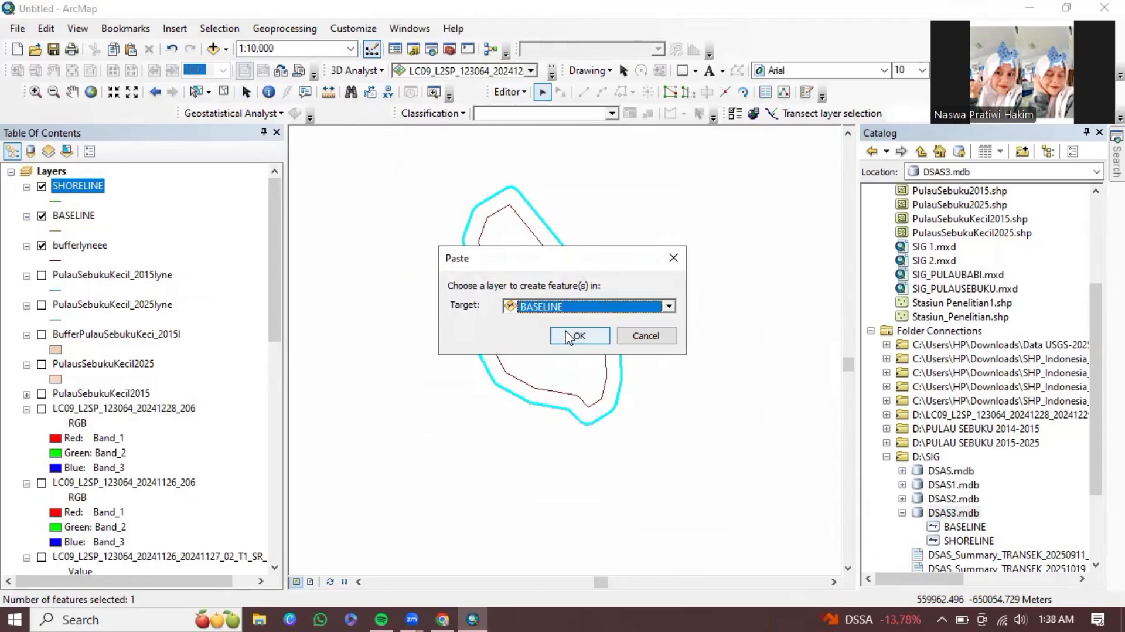
{"action": "left_click", "coordinate": [576, 339]}
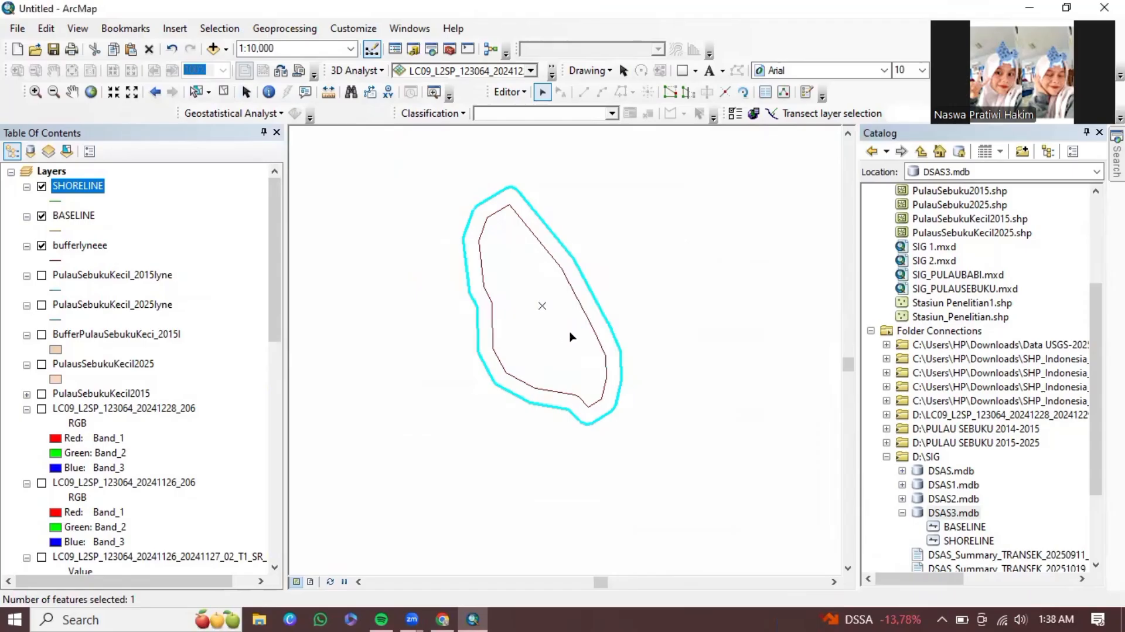
- Save the edits to BASELINE and end the edit session
{"action": "left_click", "coordinate": [521, 92]}
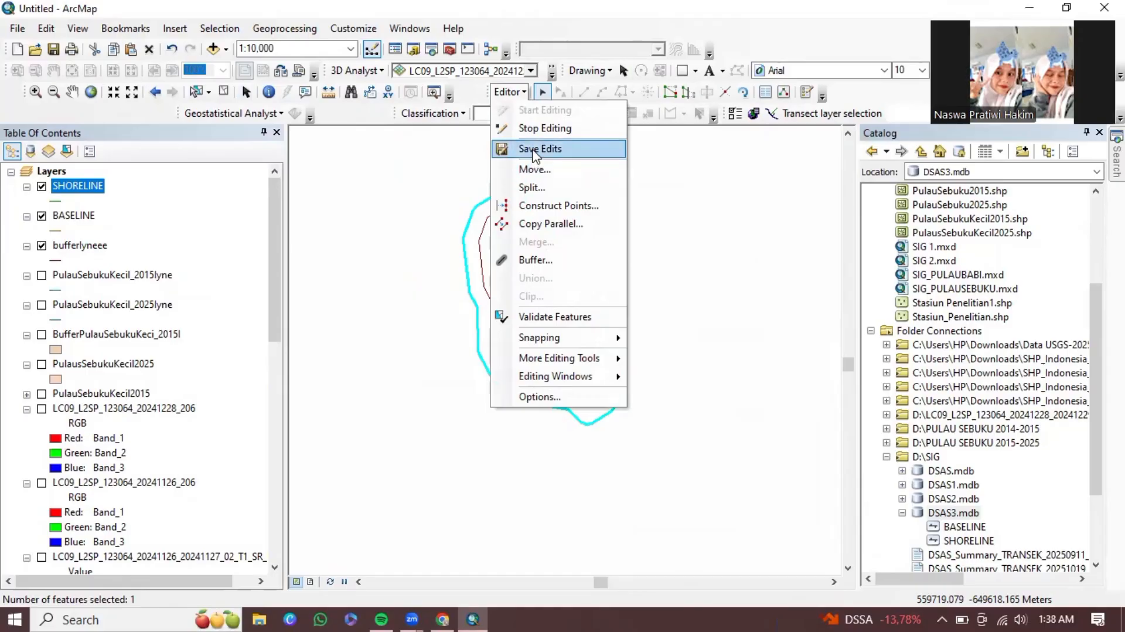
{"action": "left_click", "coordinate": [532, 150]}
{"action": "left_click", "coordinate": [516, 92]}
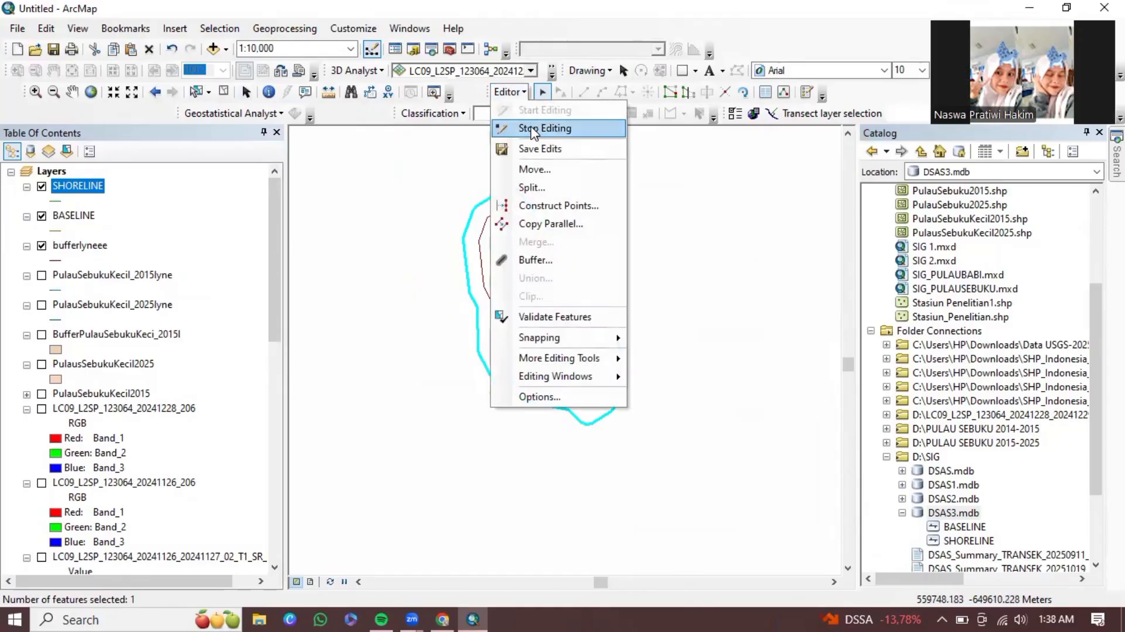
{"action": "left_click", "coordinate": [532, 129]}
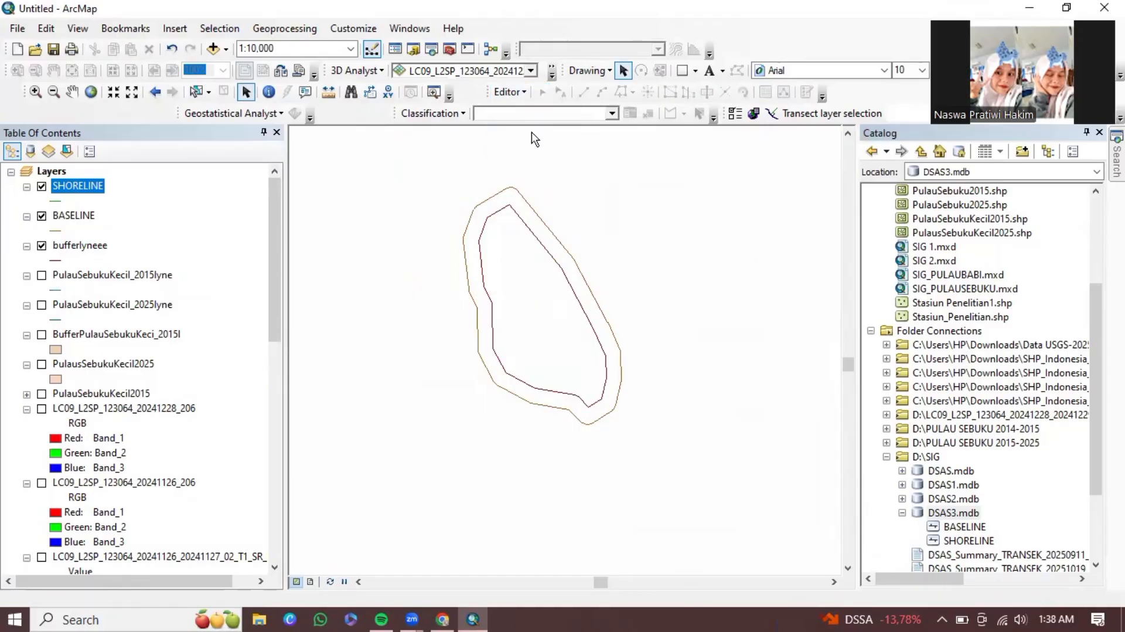
- Start an edit session on the SHORELINE layer in the DSAS3.mdb workspace
{"action": "left_click", "coordinate": [516, 92]}
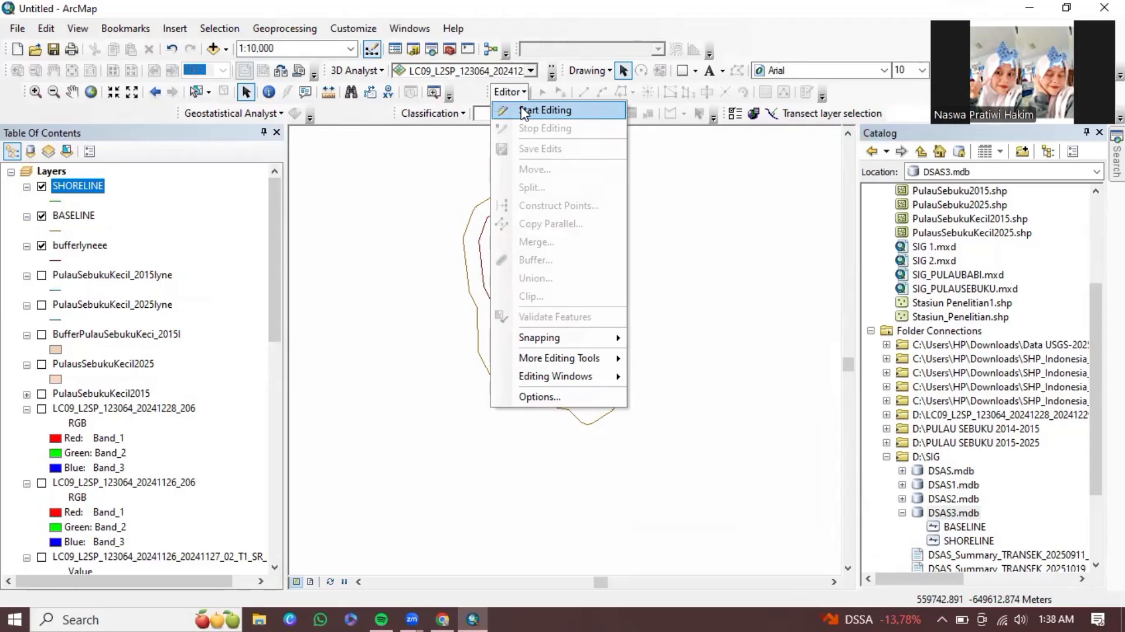
{"action": "left_click", "coordinate": [524, 111]}
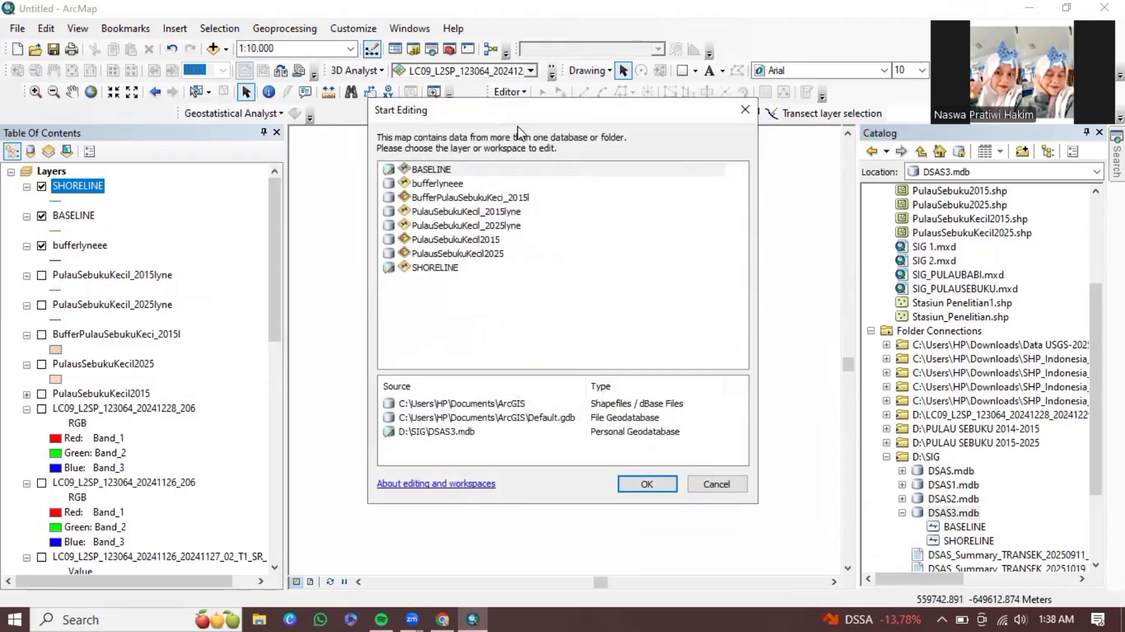
{"action": "left_click", "coordinate": [443, 269]}
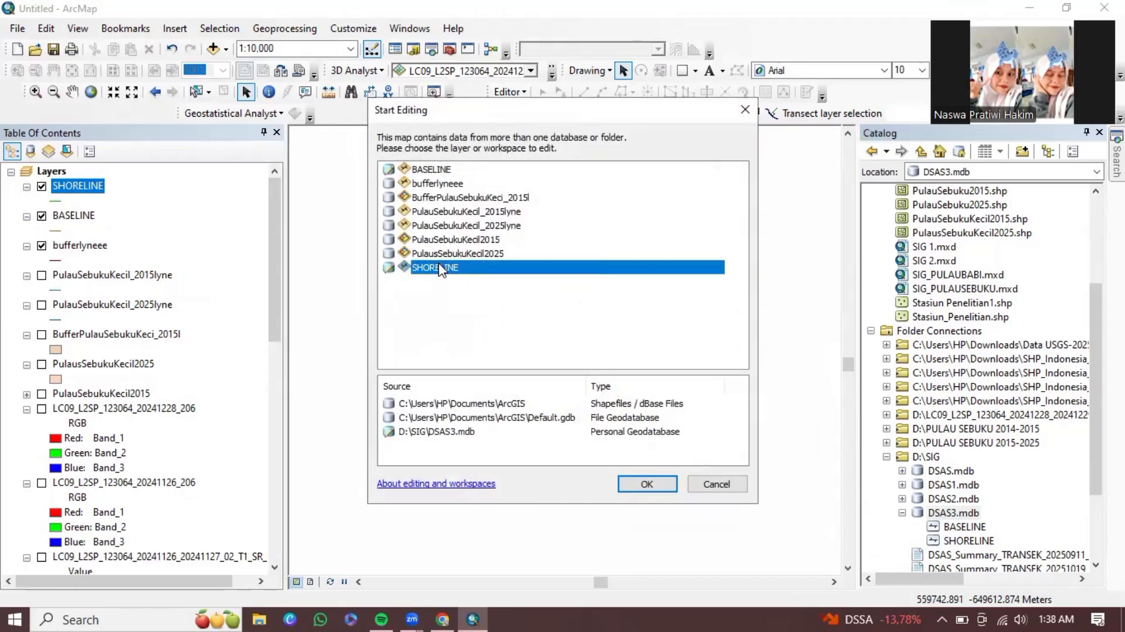
{"action": "left_click", "coordinate": [652, 485]}
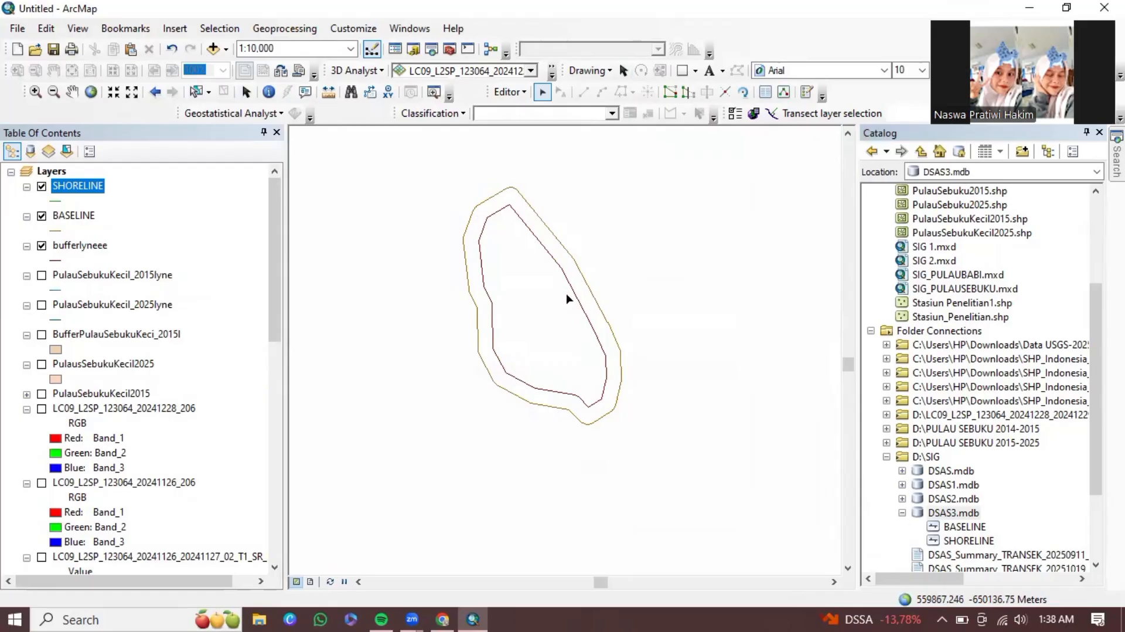
- Copy the inner line of bufferlyneee and paste it into the SHORELINE layer
{"action": "left_click", "coordinate": [573, 298]}
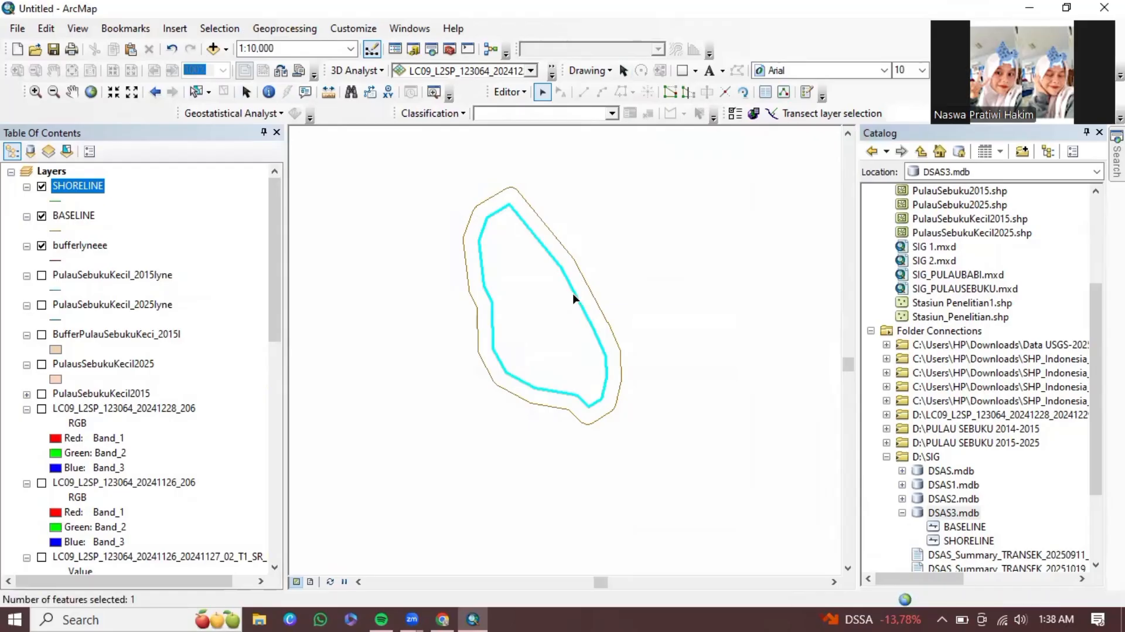
{"action": "right_click", "coordinate": [573, 297]}
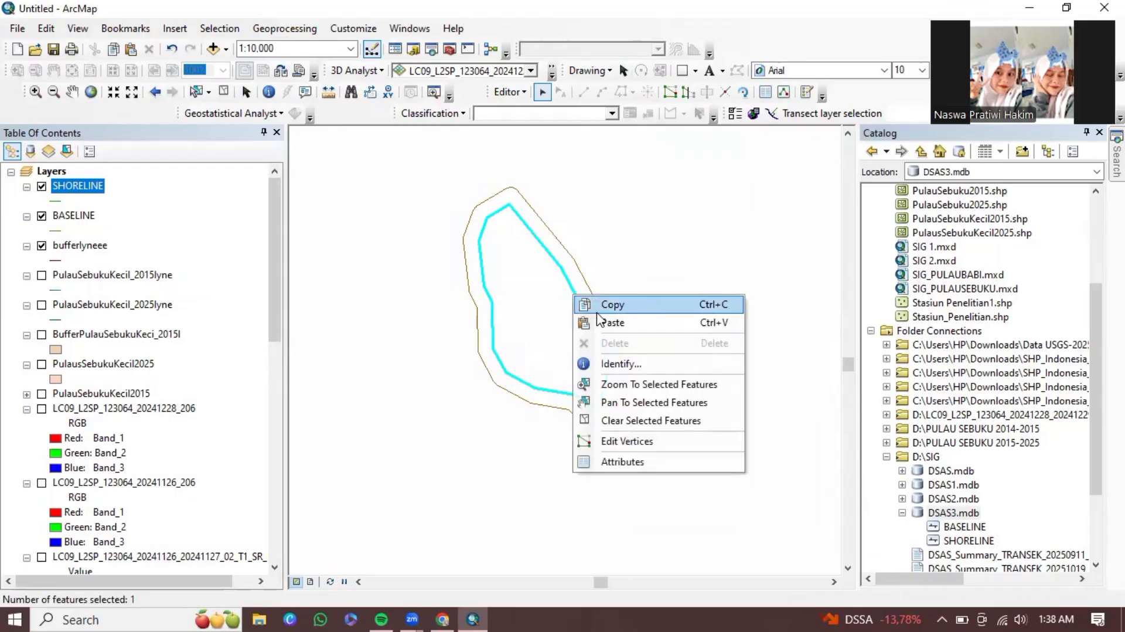
{"action": "left_click", "coordinate": [597, 307]}
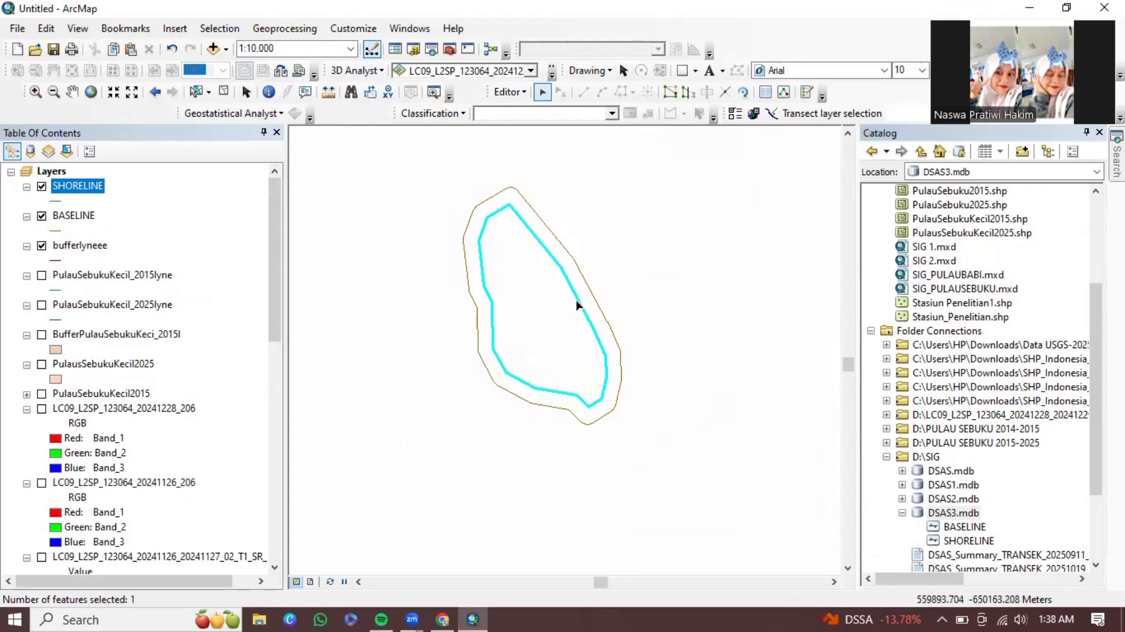
{"action": "right_click", "coordinate": [573, 302]}
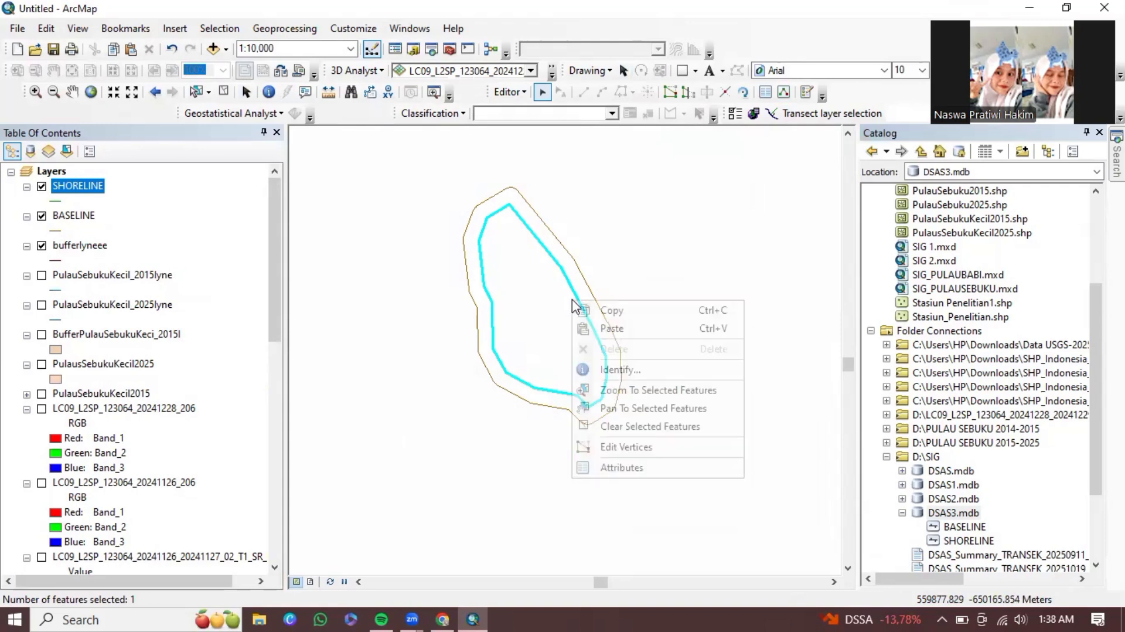
{"action": "left_click", "coordinate": [604, 328]}
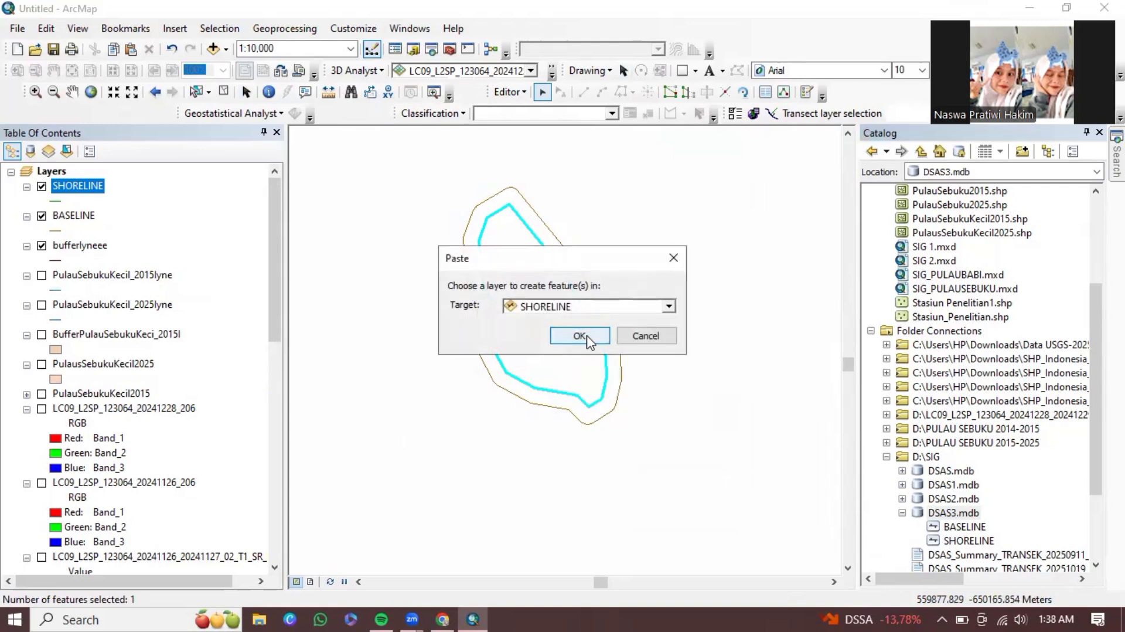
{"action": "left_click", "coordinate": [580, 335]}
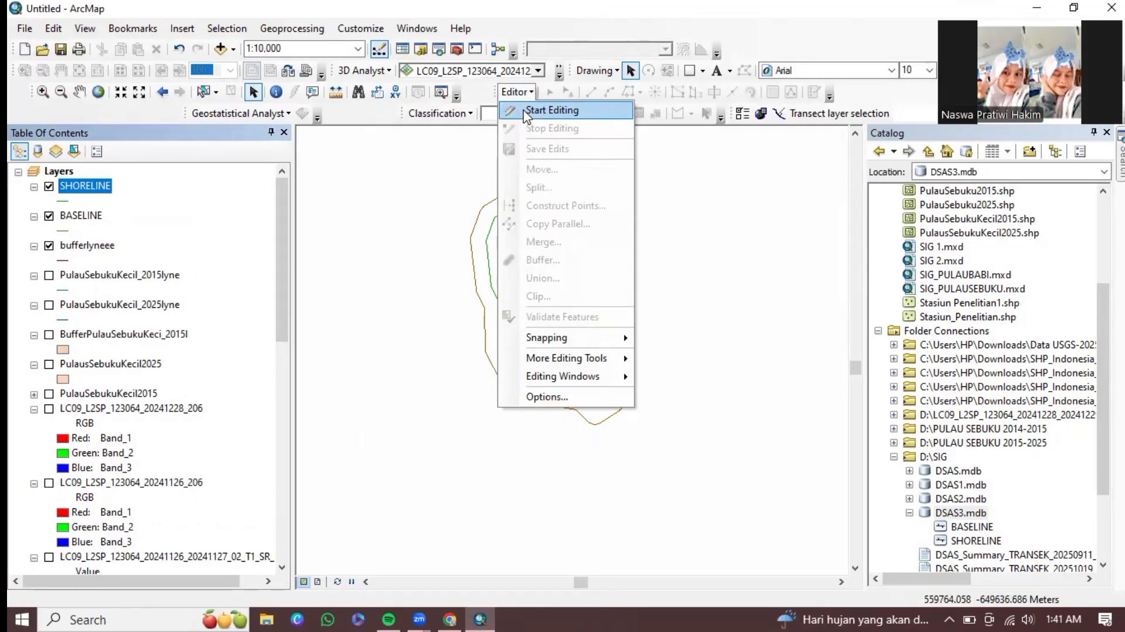
- Start another edit session, choosing the BASELINE layer in DSAS3.mdb
{"action": "left_click", "coordinate": [533, 110]}
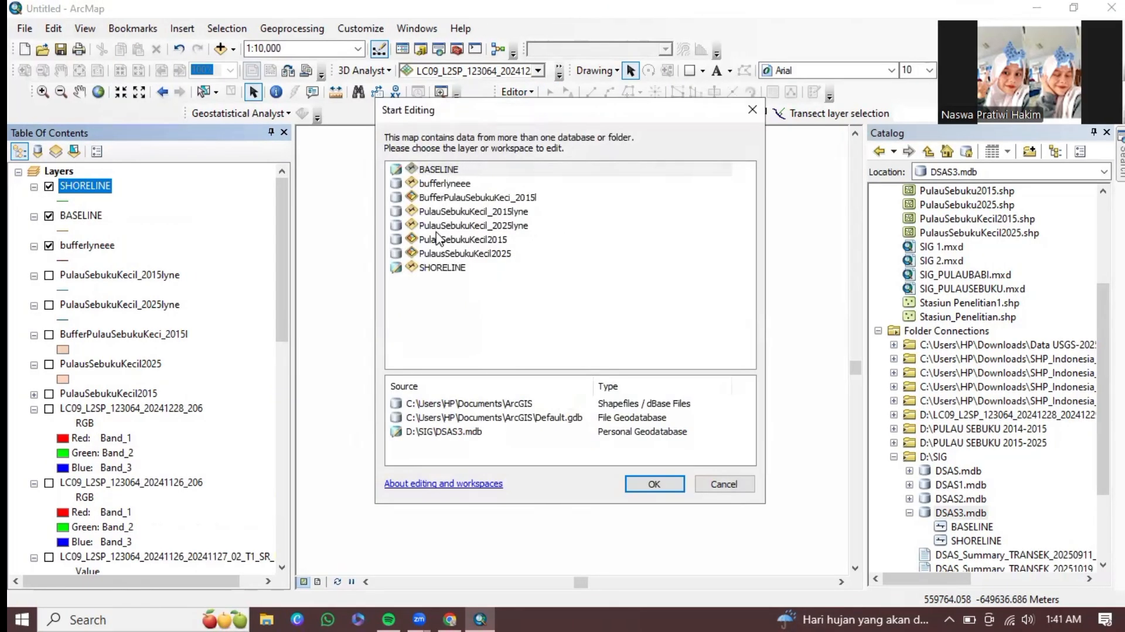
{"action": "left_click", "coordinate": [446, 169]}
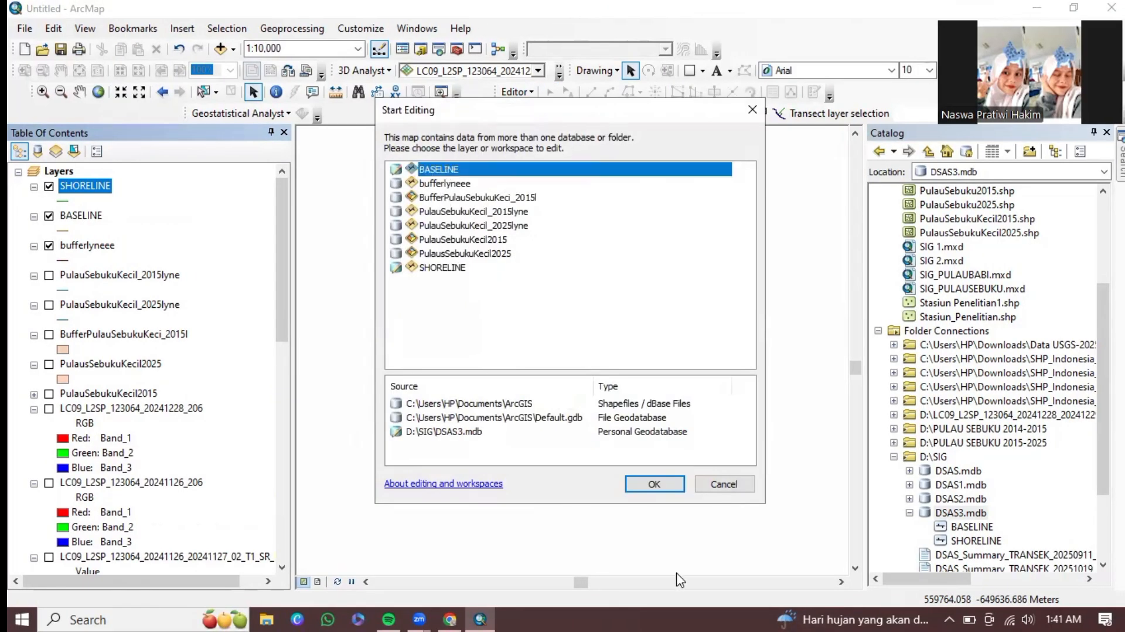
{"action": "left_click", "coordinate": [653, 484]}
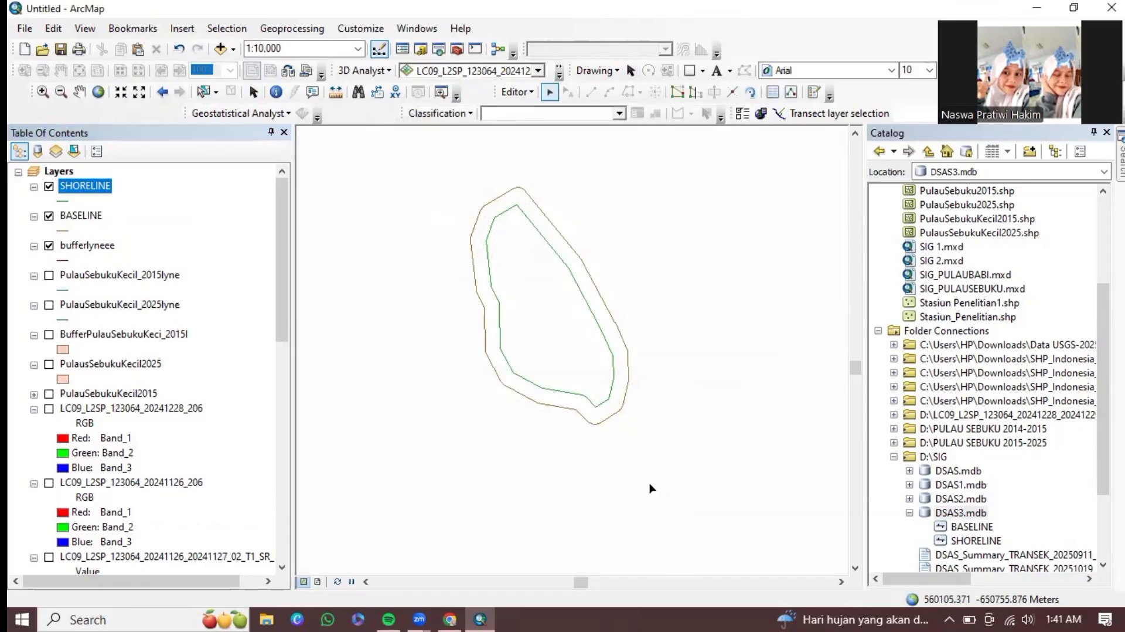
- Copy the outer line around the island, paste it with BASELINE as the target layer, and save the edits
{"action": "left_click", "coordinate": [595, 289]}
{"action": "right_click", "coordinate": [595, 287]}
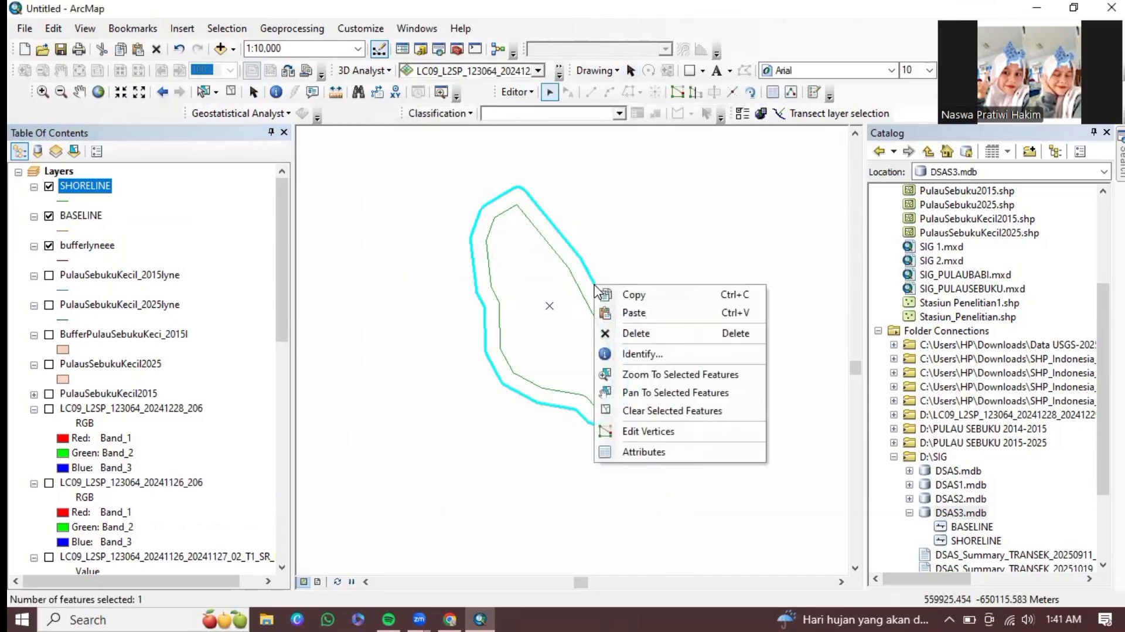
{"action": "left_click", "coordinate": [628, 295]}
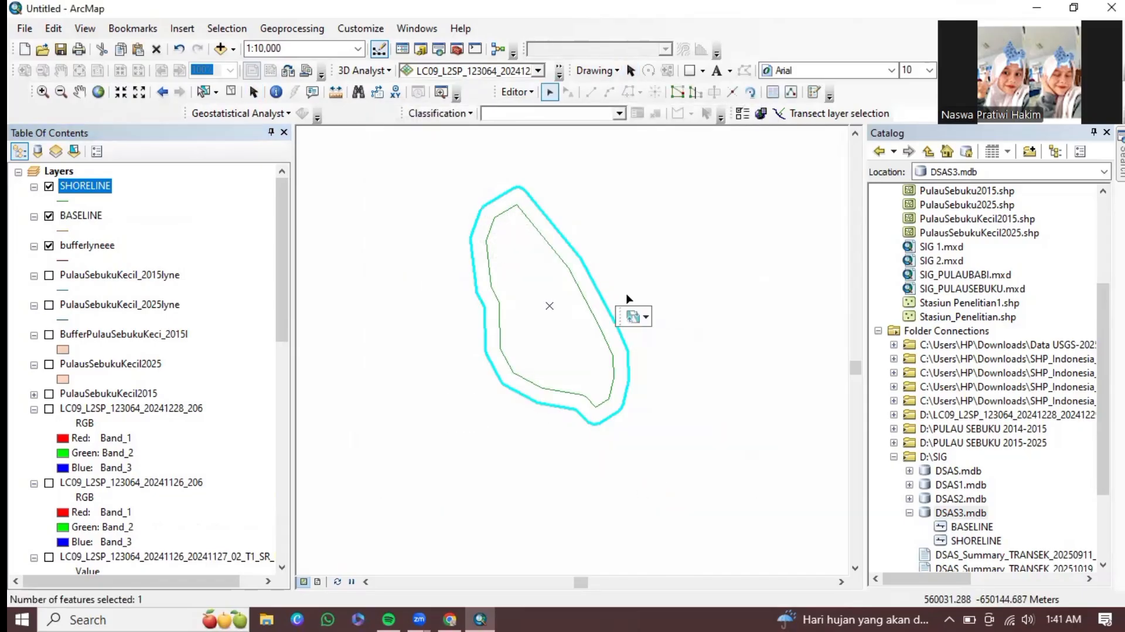
{"action": "right_click", "coordinate": [595, 284]}
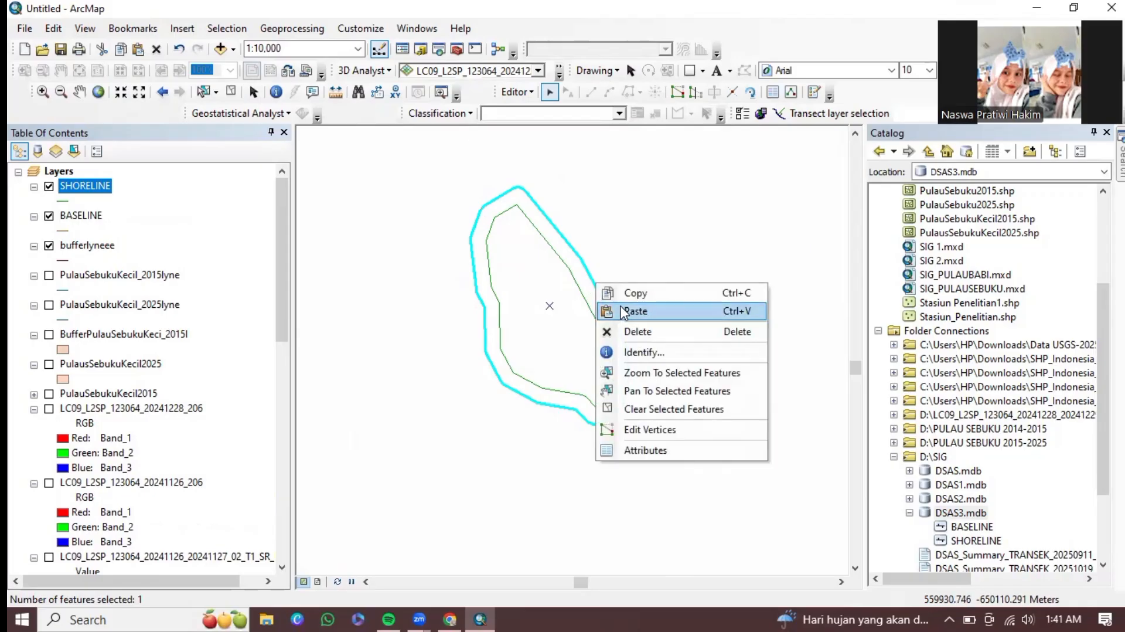
{"action": "left_click", "coordinate": [624, 312]}
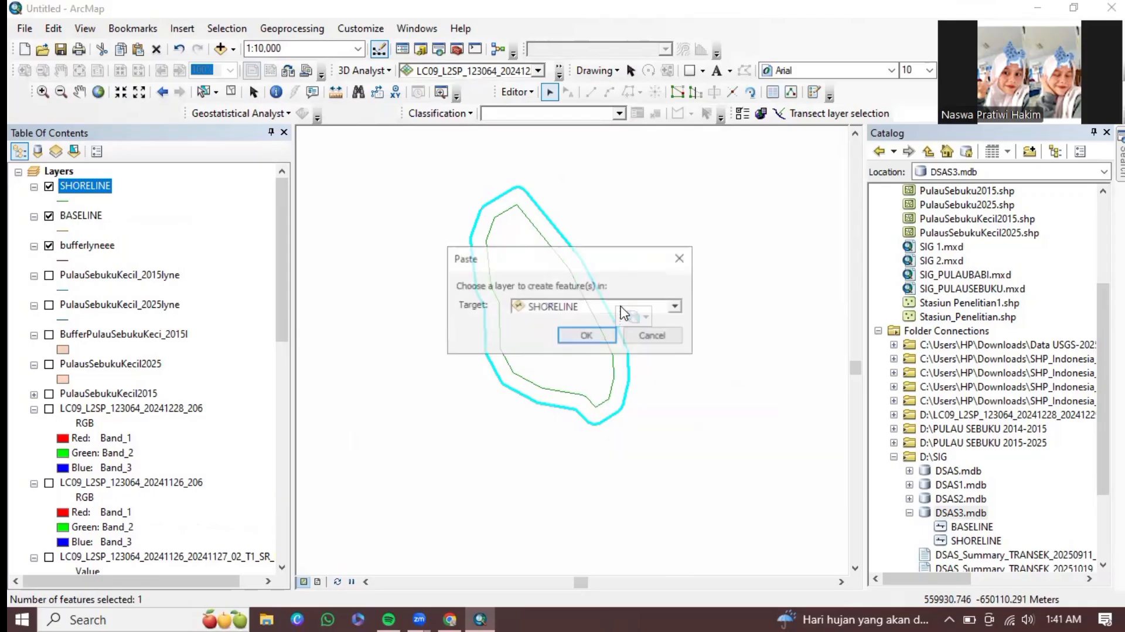
{"action": "left_click", "coordinate": [654, 310]}
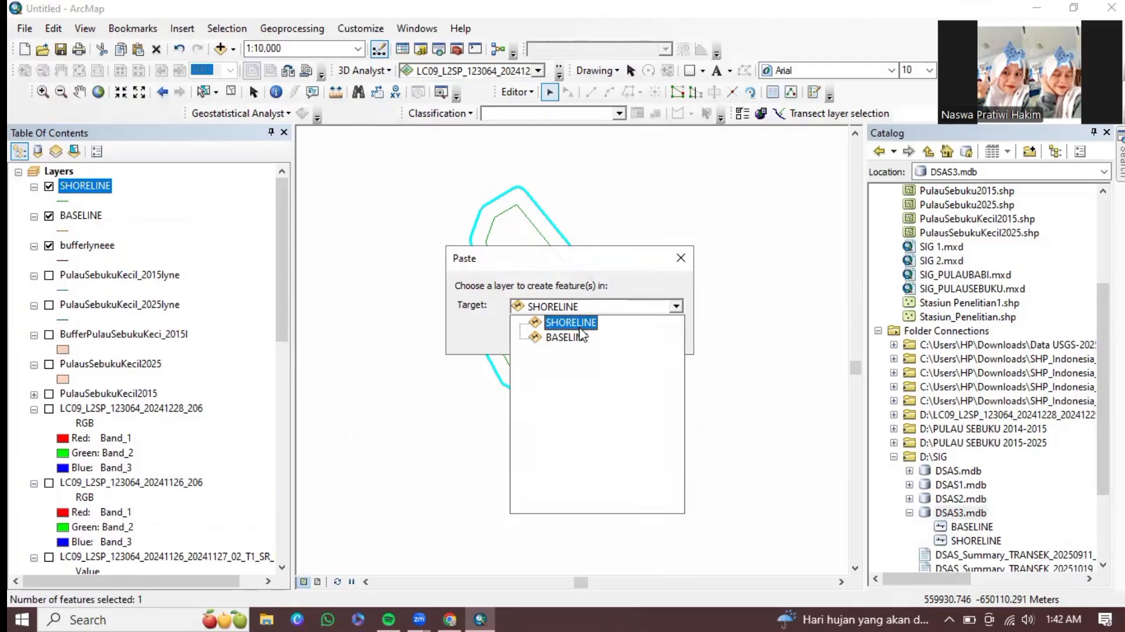
{"action": "left_click", "coordinate": [581, 336]}
{"action": "left_click", "coordinate": [601, 332]}
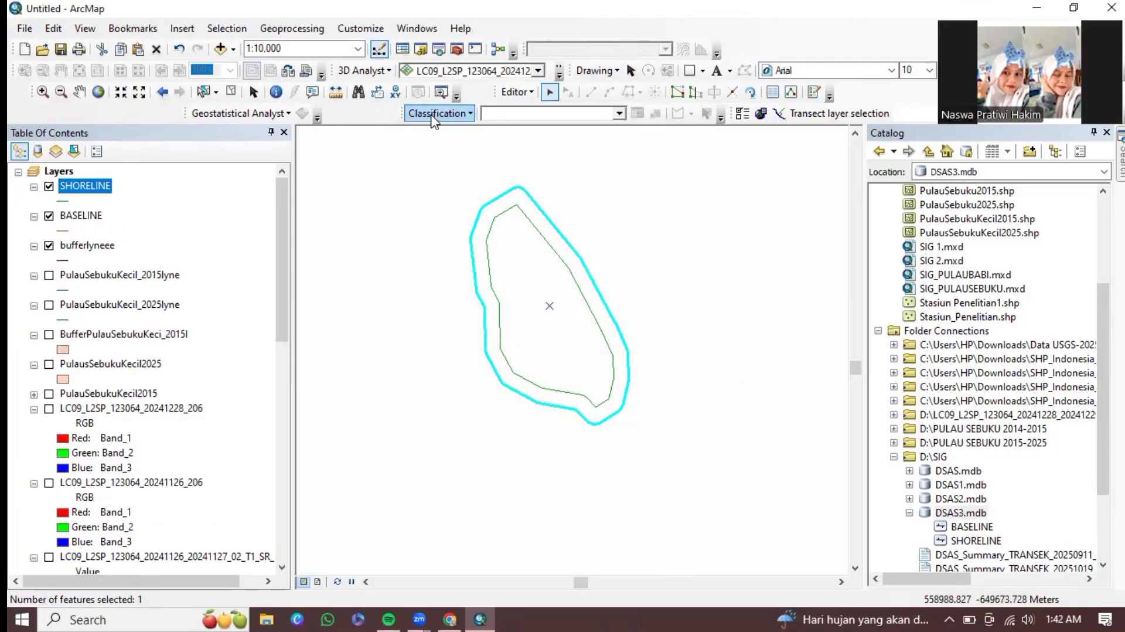
{"action": "left_click", "coordinate": [521, 97]}
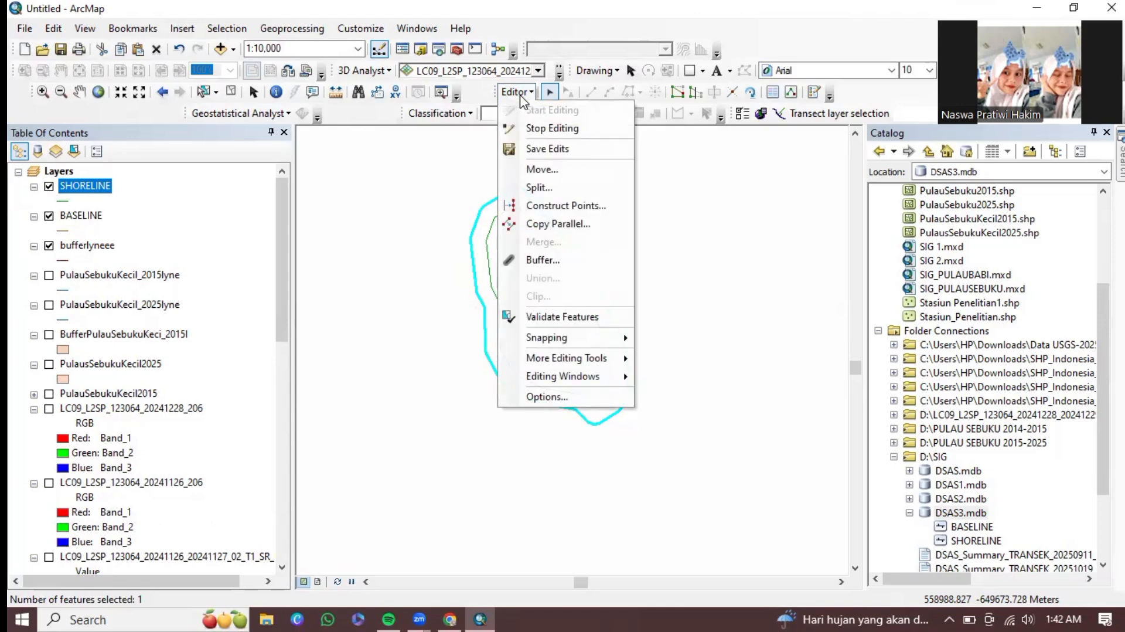
{"action": "left_click", "coordinate": [527, 145]}
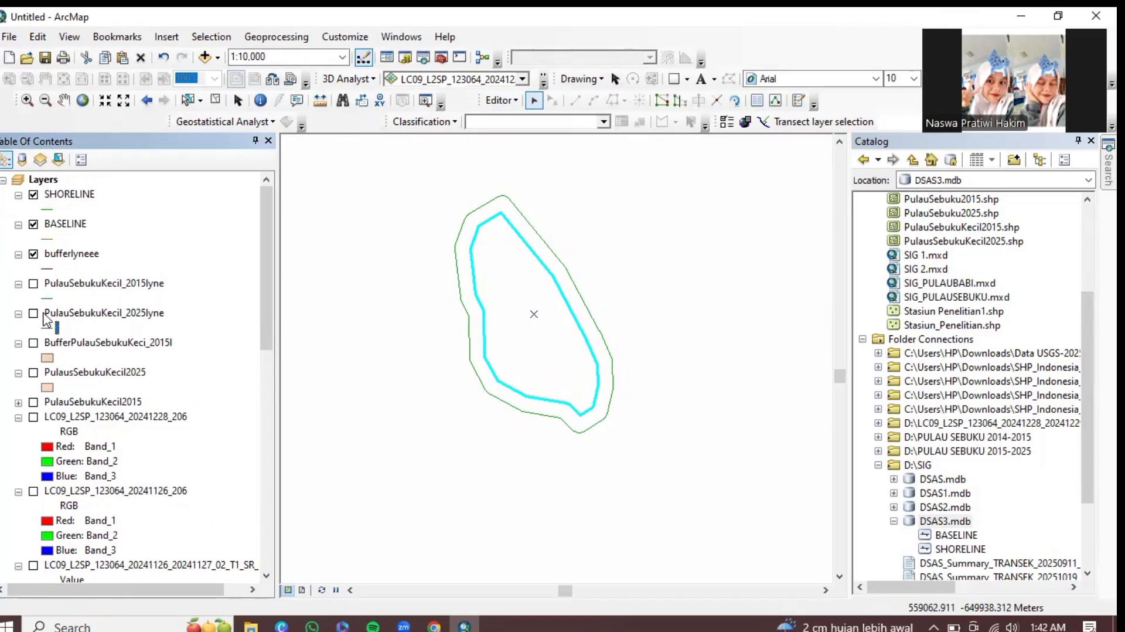
- Turn on PulauSebukuKecil_2025lyne, copy its line into the SHORELINE layer, and stop editing
{"action": "left_click", "coordinate": [43, 315]}
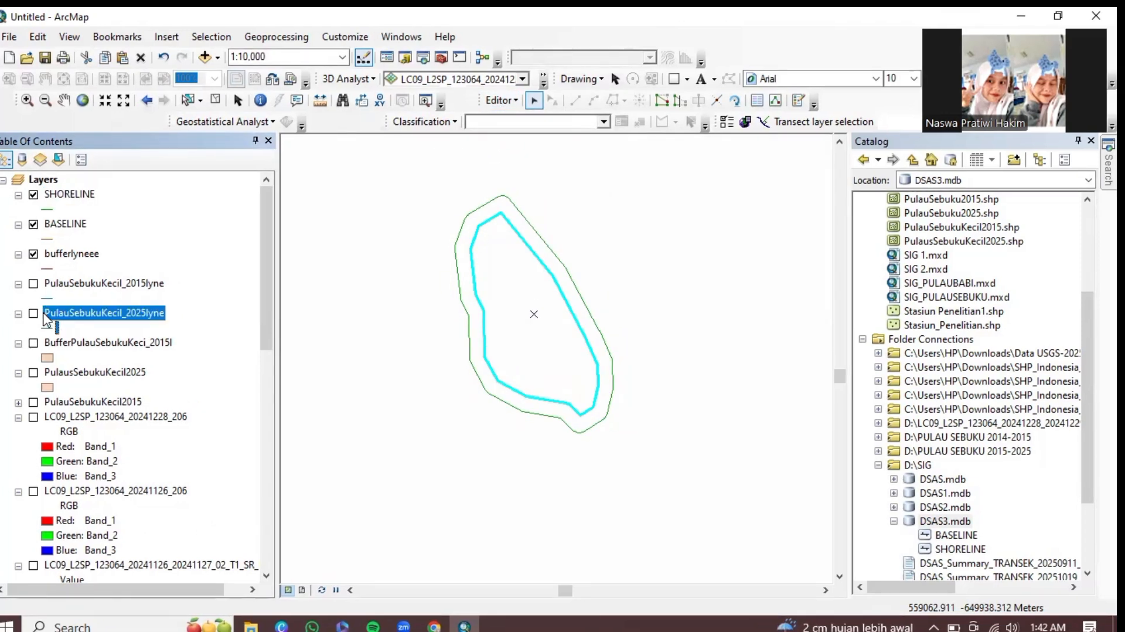
{"action": "left_click", "coordinate": [33, 315]}
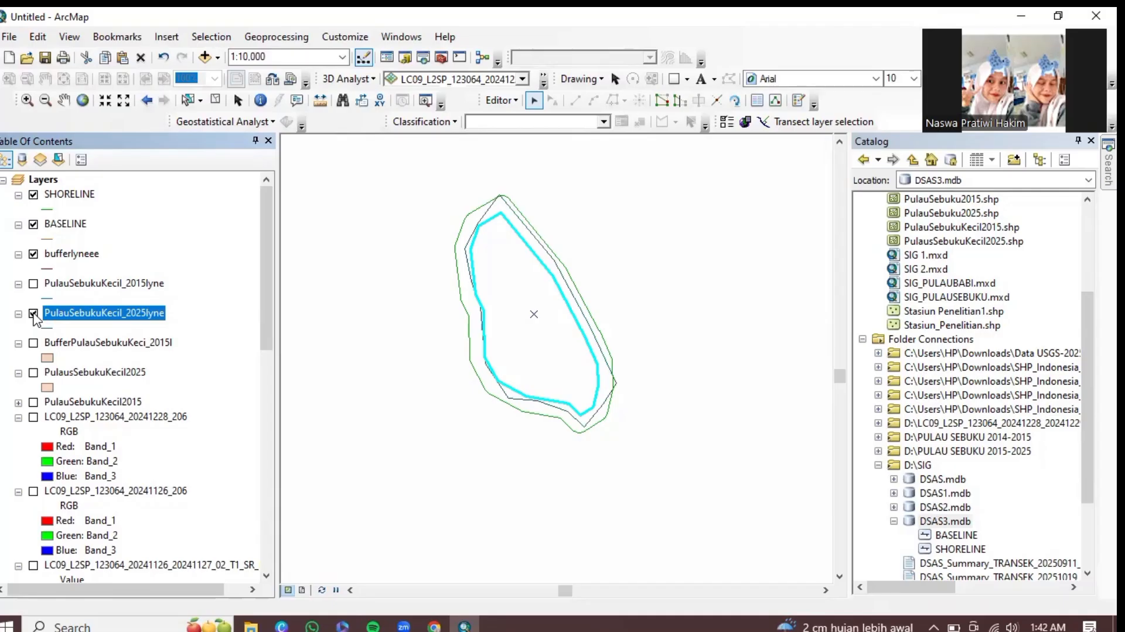
{"action": "left_click", "coordinate": [574, 295]}
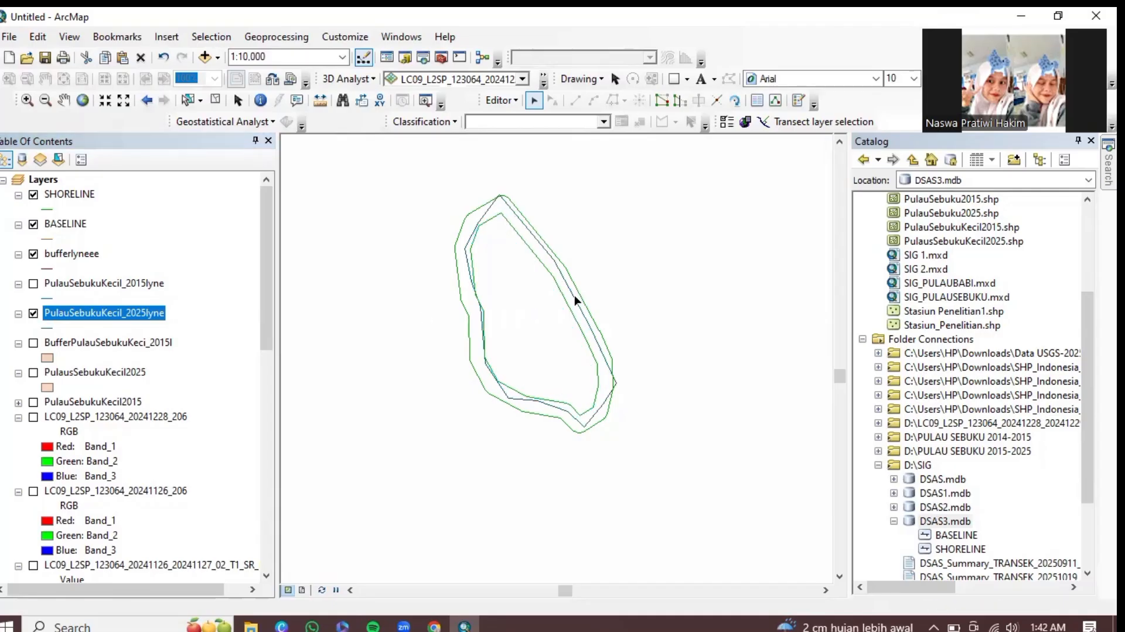
{"action": "right_click", "coordinate": [574, 294]}
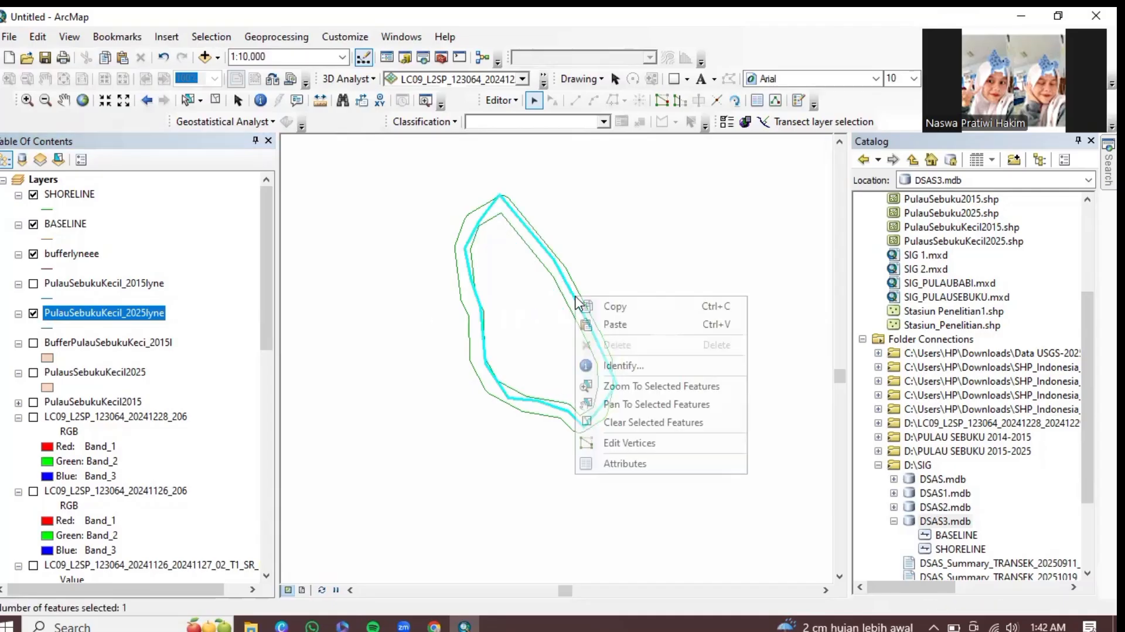
{"action": "left_click", "coordinate": [603, 310]}
{"action": "right_click", "coordinate": [602, 311]}
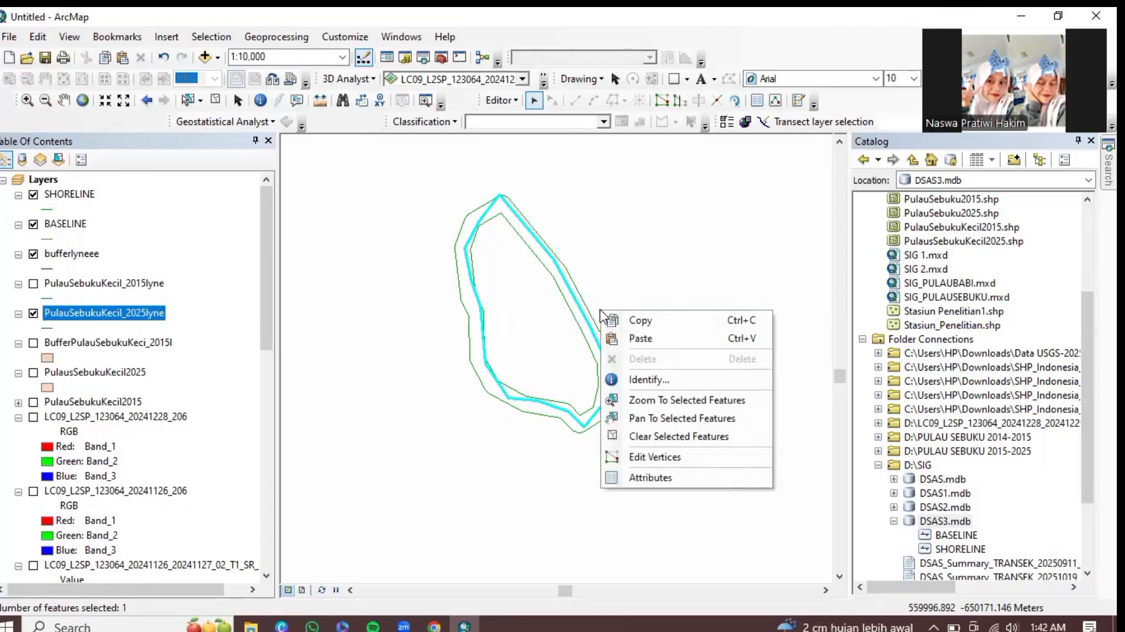
{"action": "left_click", "coordinate": [625, 340]}
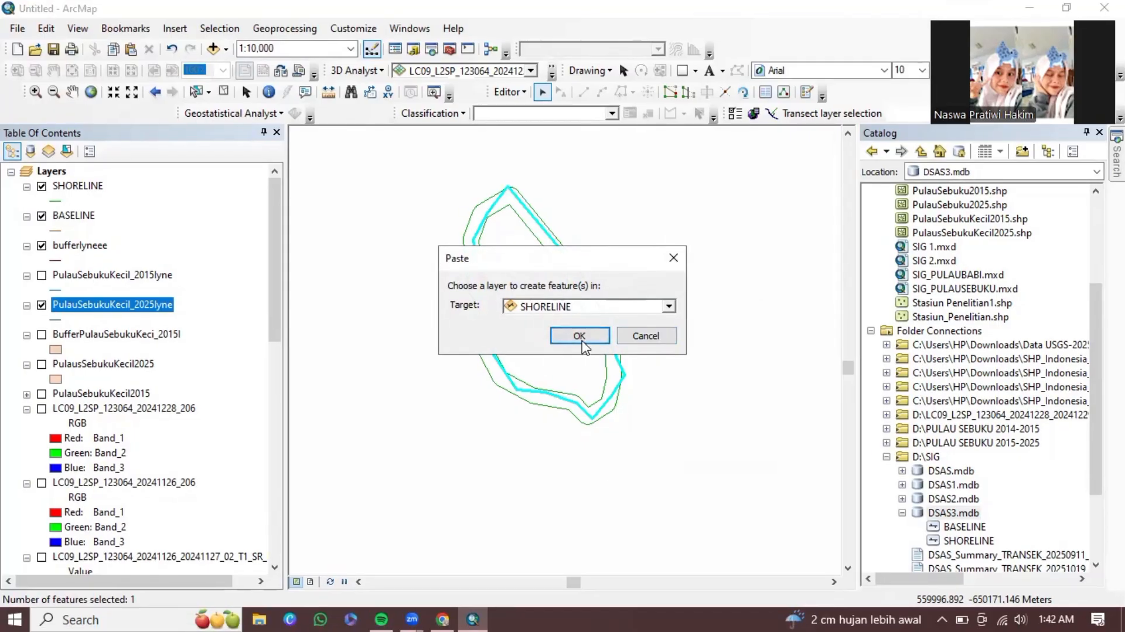
{"action": "left_click", "coordinate": [580, 337]}
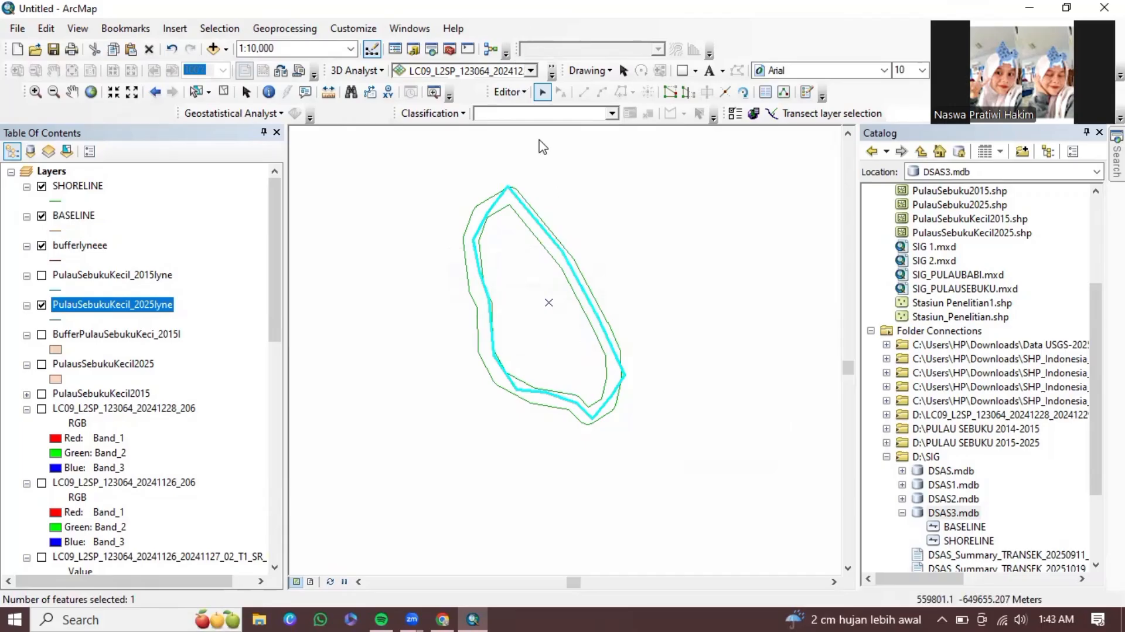
{"action": "left_click", "coordinate": [508, 92]}
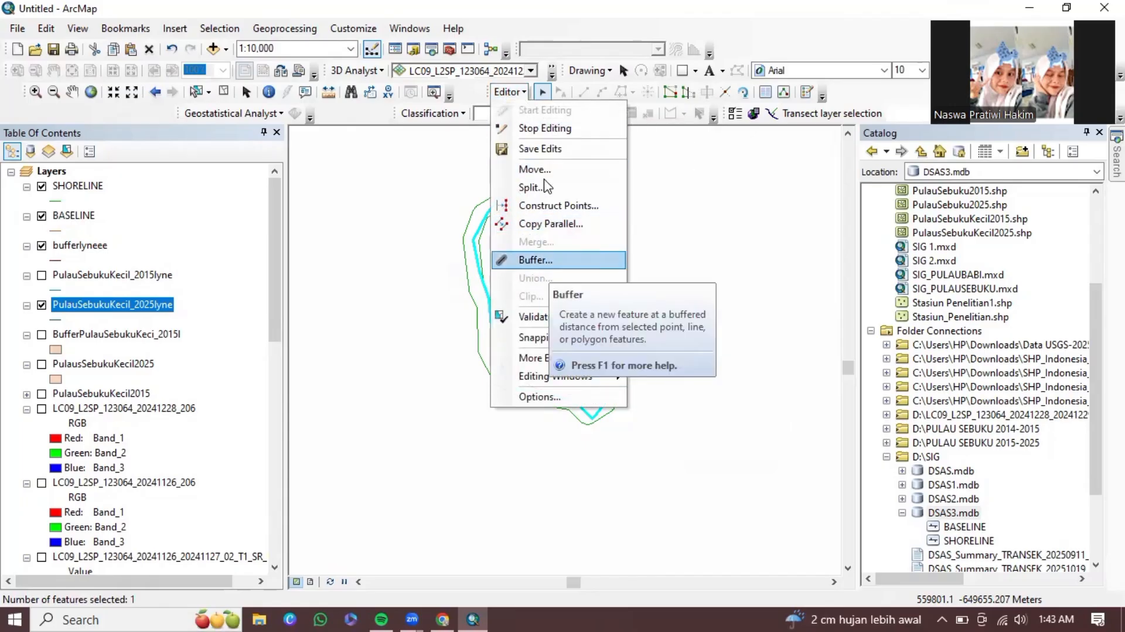
{"action": "left_click", "coordinate": [542, 129]}
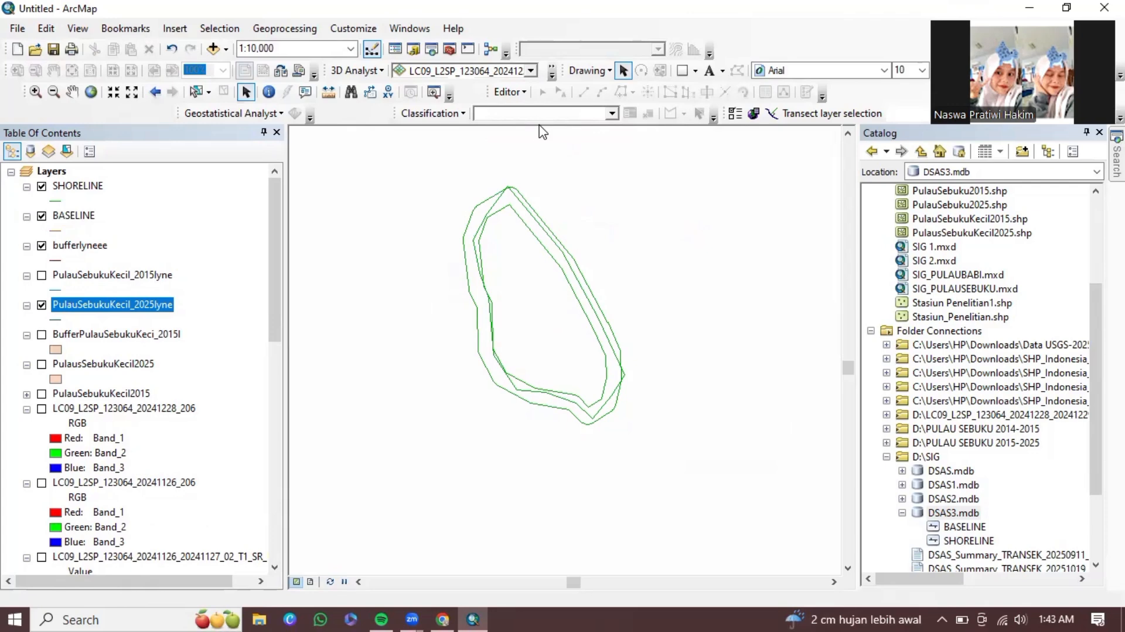
- Add the DSAS_date, DSAS_uncy and DSAS_type fields to the SHORELINE layer with the DSAS Shoreline Attribute Automator
{"action": "left_click", "coordinate": [733, 113]}
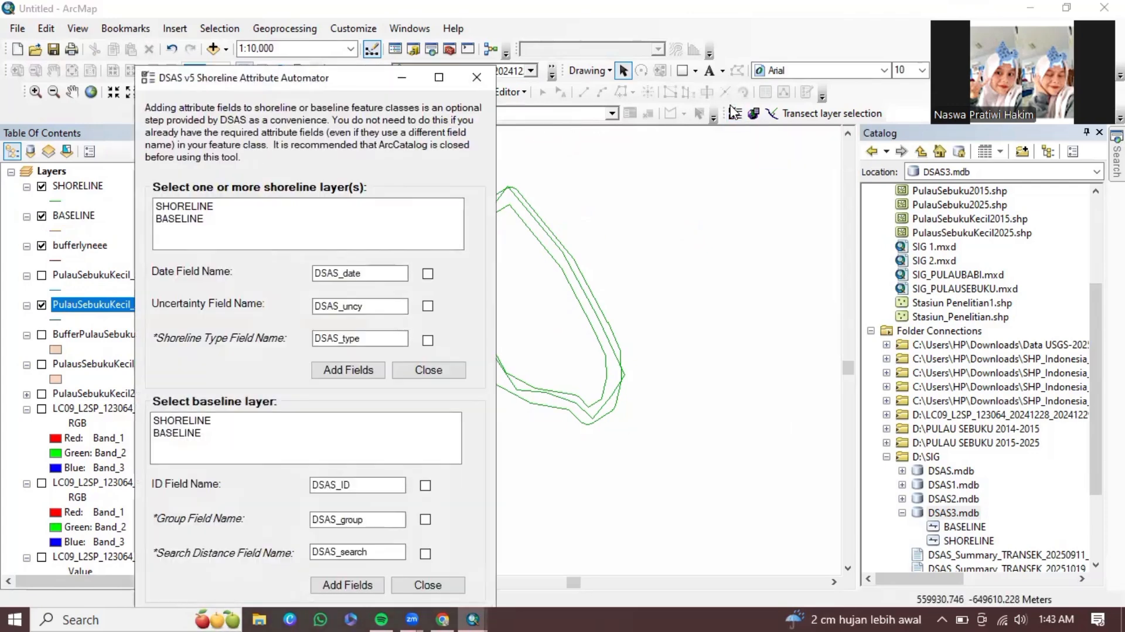
{"action": "left_click", "coordinate": [428, 274]}
{"action": "left_click", "coordinate": [214, 205]}
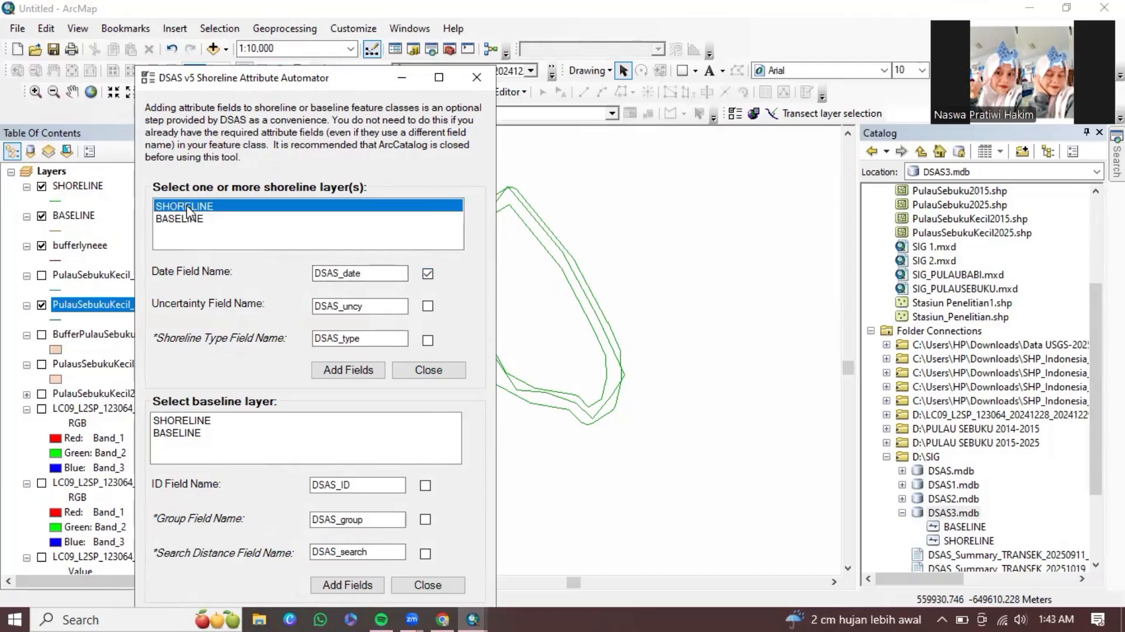
{"action": "left_click", "coordinate": [427, 305]}
{"action": "left_click", "coordinate": [428, 340]}
{"action": "left_click", "coordinate": [369, 371]}
{"action": "left_click", "coordinate": [344, 381]}
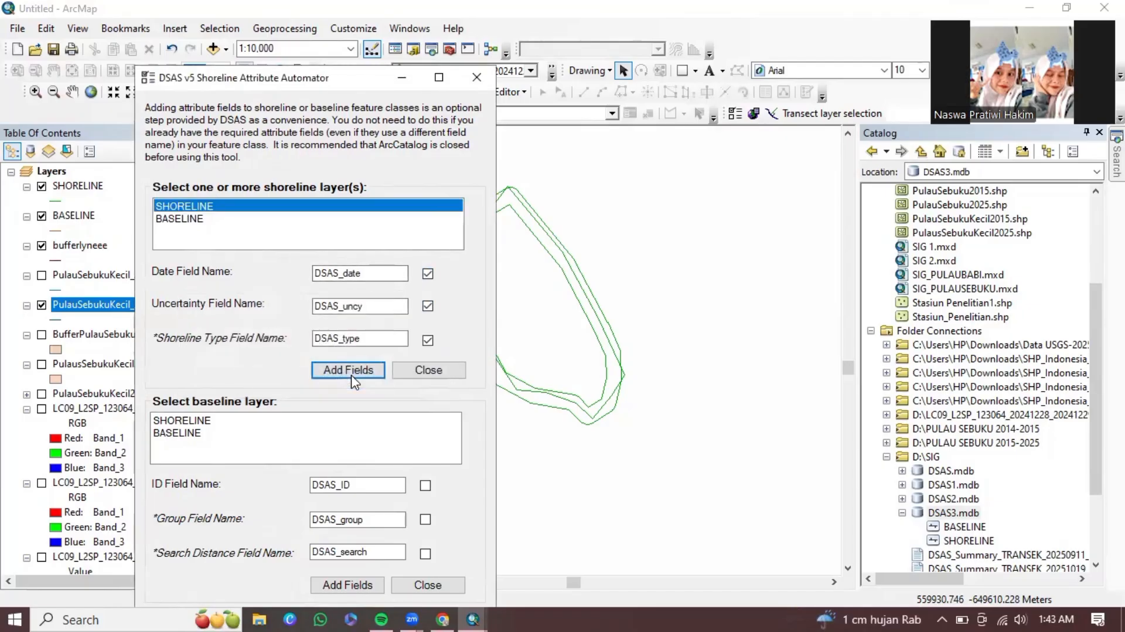
{"action": "left_click", "coordinate": [354, 381]}
- Add the DSAS_ID, DSAS_group and DSAS_search fields to the BASELINE layer and close the Attribute Automator
{"action": "left_click", "coordinate": [192, 432]}
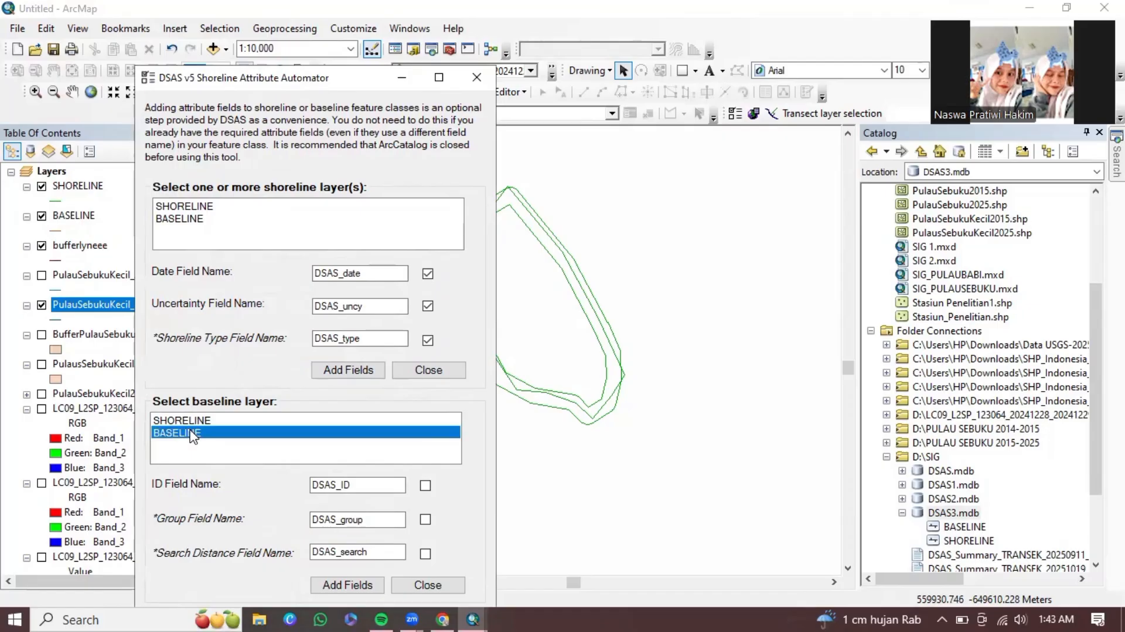
{"action": "left_click", "coordinate": [426, 485]}
{"action": "left_click", "coordinate": [426, 521]}
{"action": "left_click", "coordinate": [426, 553]}
{"action": "left_click", "coordinate": [348, 585]}
{"action": "left_click", "coordinate": [360, 382]}
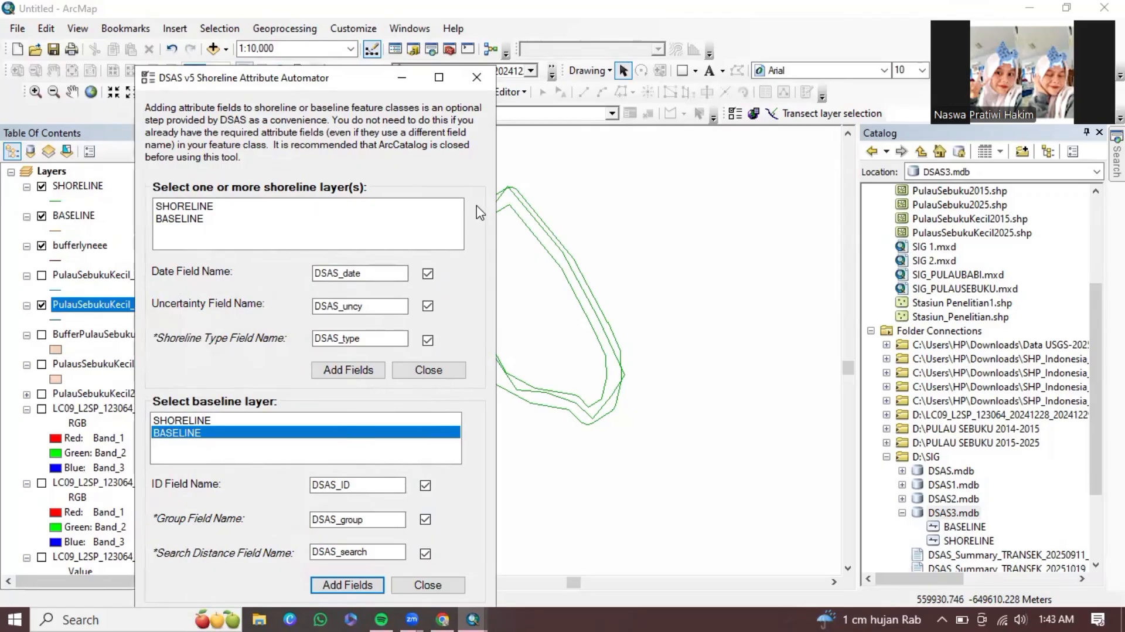
{"action": "left_click", "coordinate": [477, 76]}
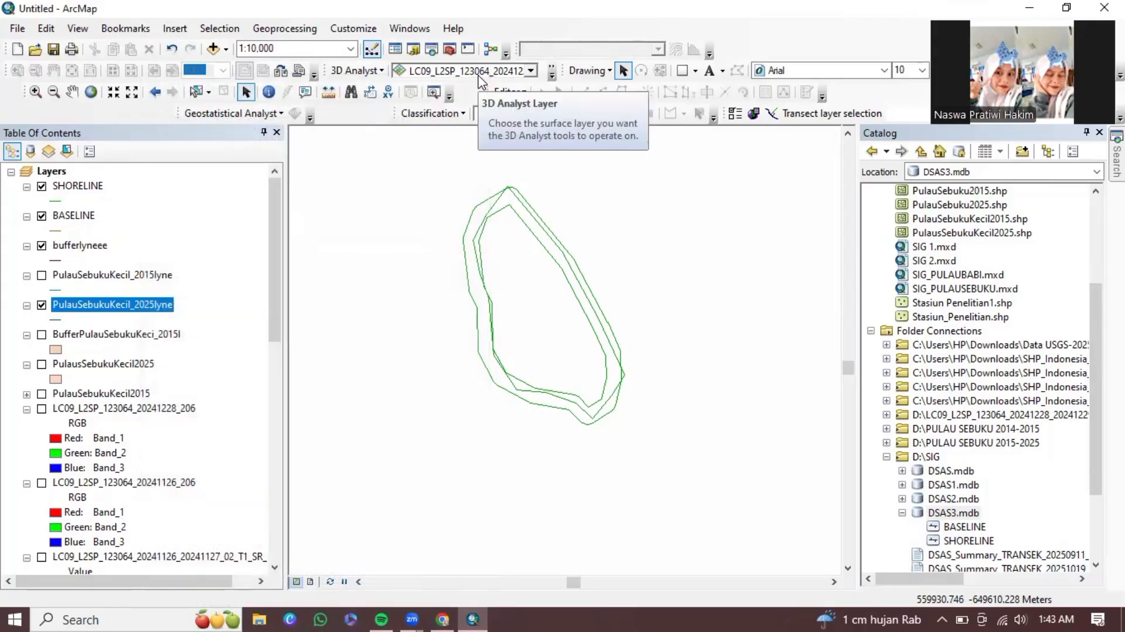
- Start an edit session on SHORELINE in DSAS3.mdb and open the layer's attribute table
{"action": "left_click", "coordinate": [508, 92]}
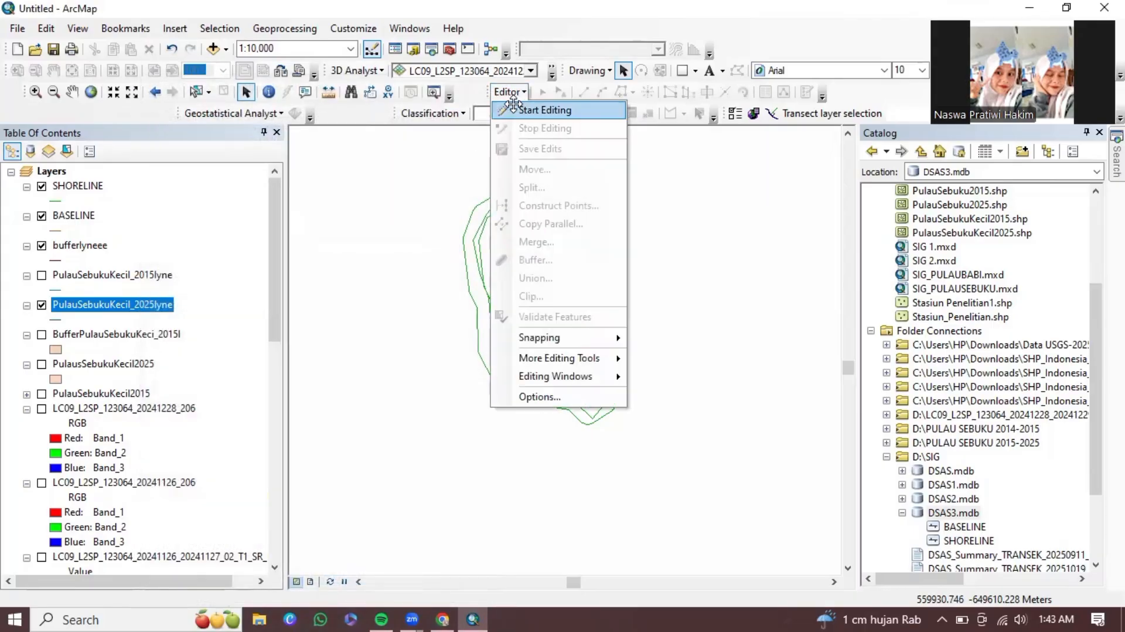
{"action": "left_click", "coordinate": [516, 109]}
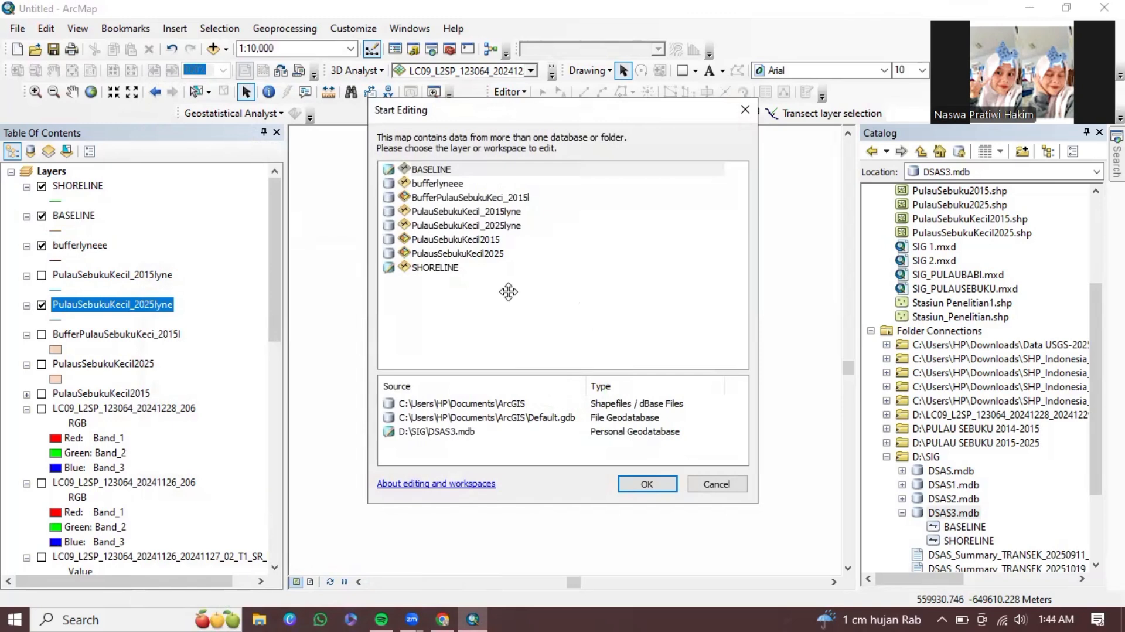
{"action": "left_click", "coordinate": [445, 267]}
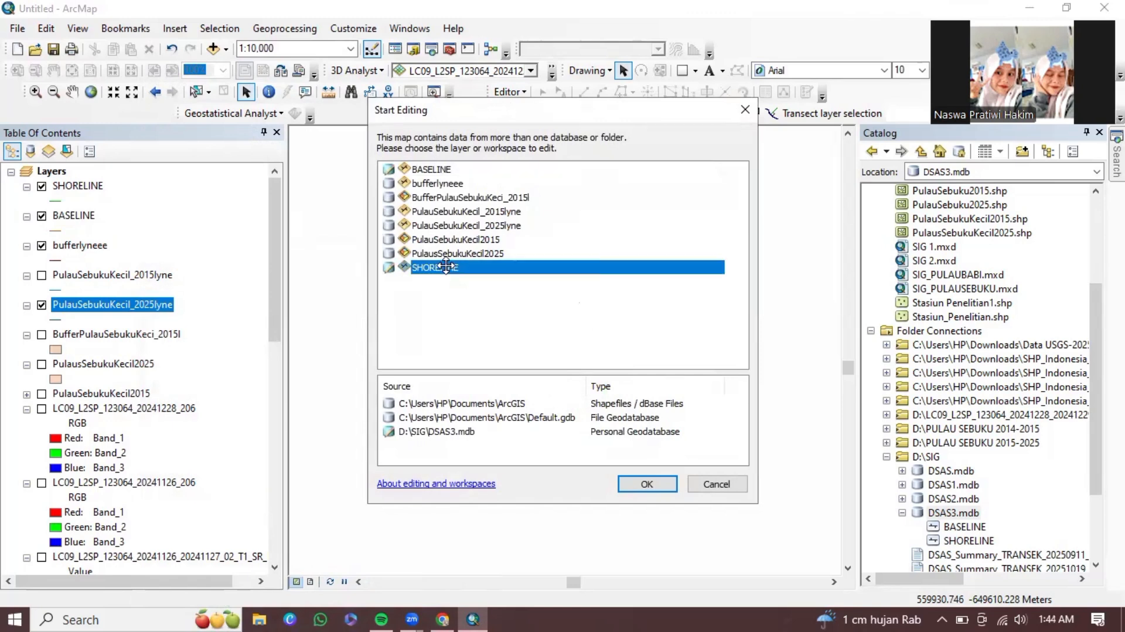
{"action": "left_click", "coordinate": [645, 485]}
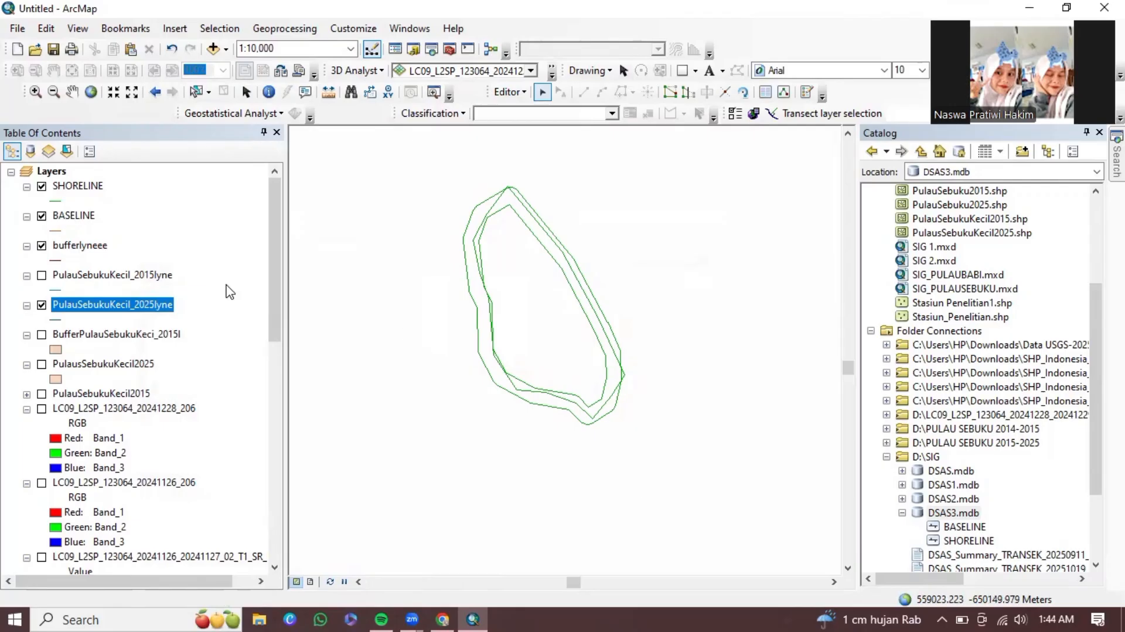
{"action": "left_click", "coordinate": [88, 189]}
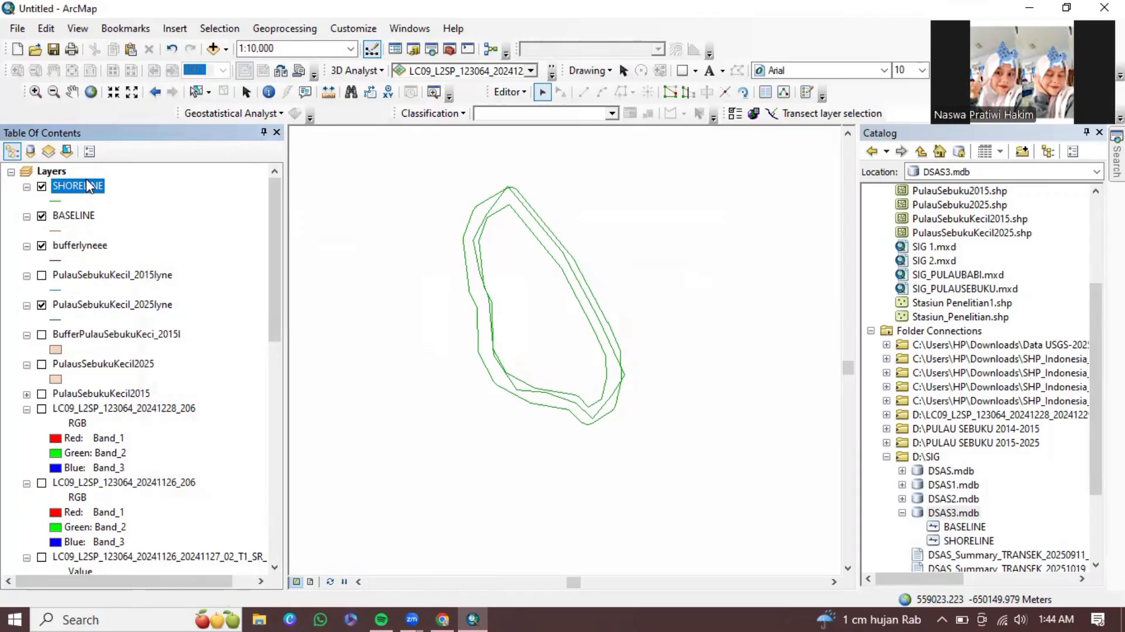
{"action": "right_click", "coordinate": [89, 189]}
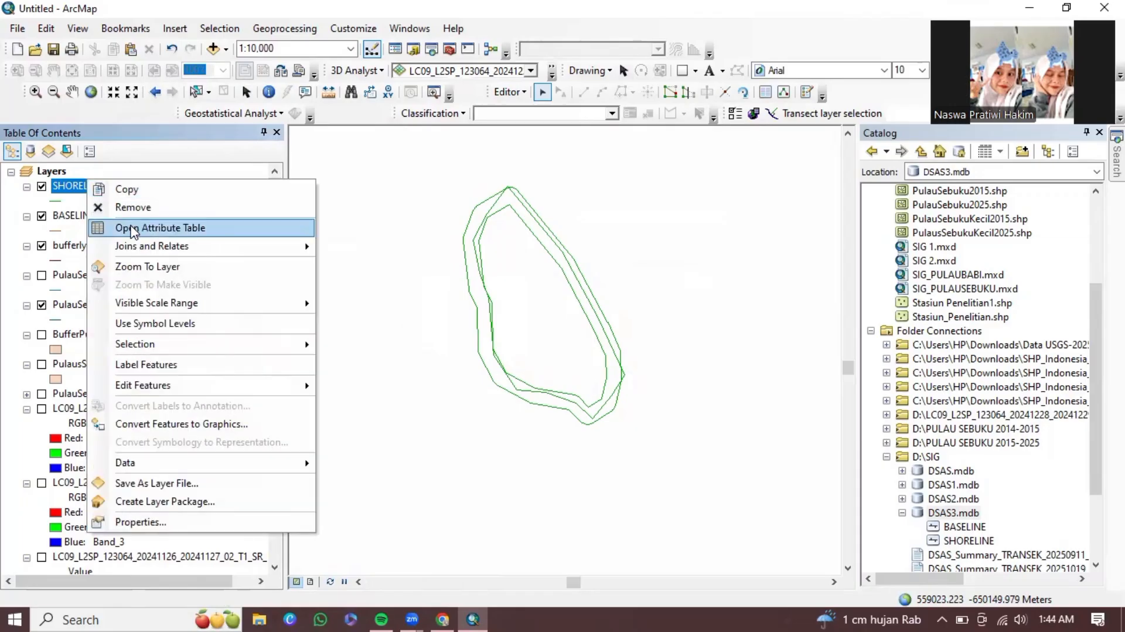
{"action": "left_click", "coordinate": [131, 227]}
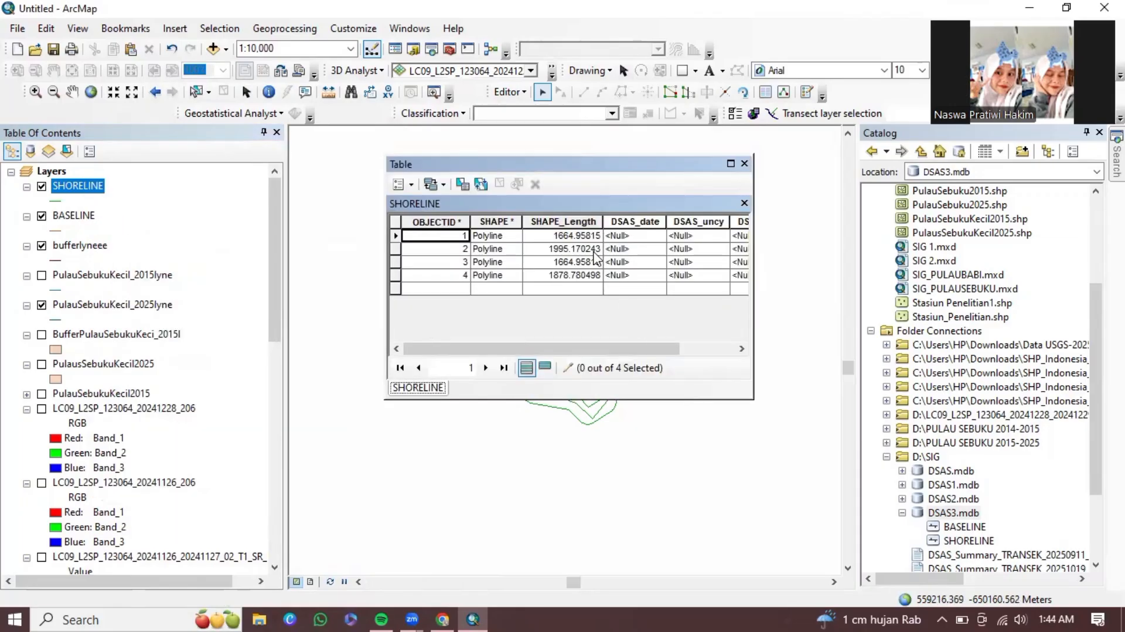
- Enter the DSAS_date values 02/03/2015 for the first SHORELINE record and 02/02/2025 for the second
{"action": "scroll", "coordinate": [589, 243], "scroll_direction": "right", "scroll_amount": 1}
{"action": "left_click", "coordinate": [514, 234]}
{"action": "left_click", "coordinate": [567, 235]}
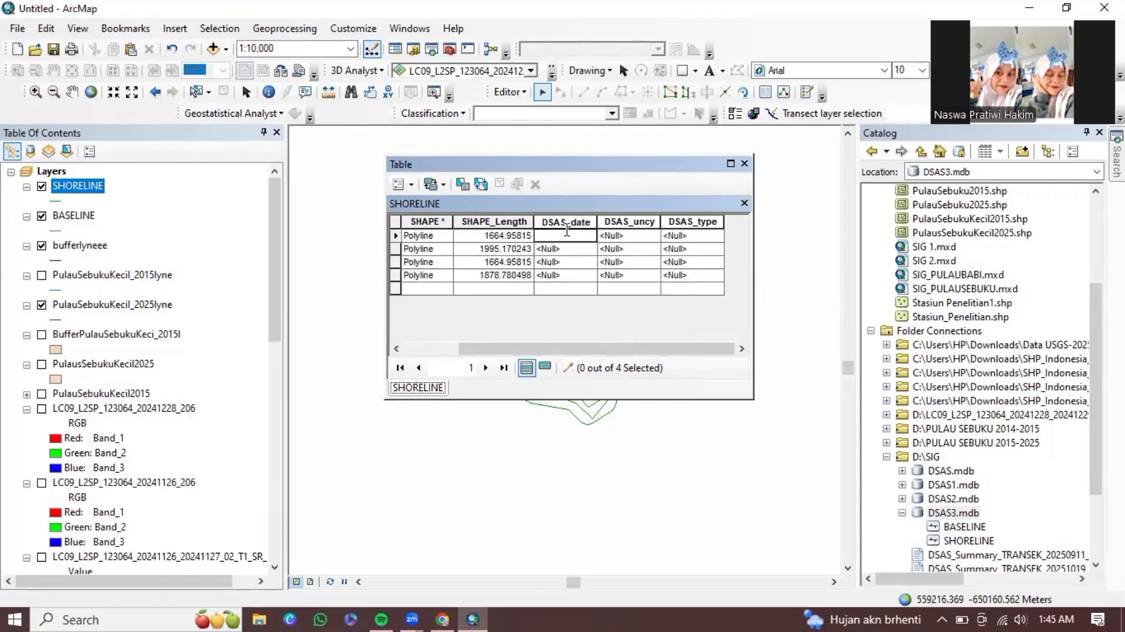
{"action": "type", "text": "02/03/201"}
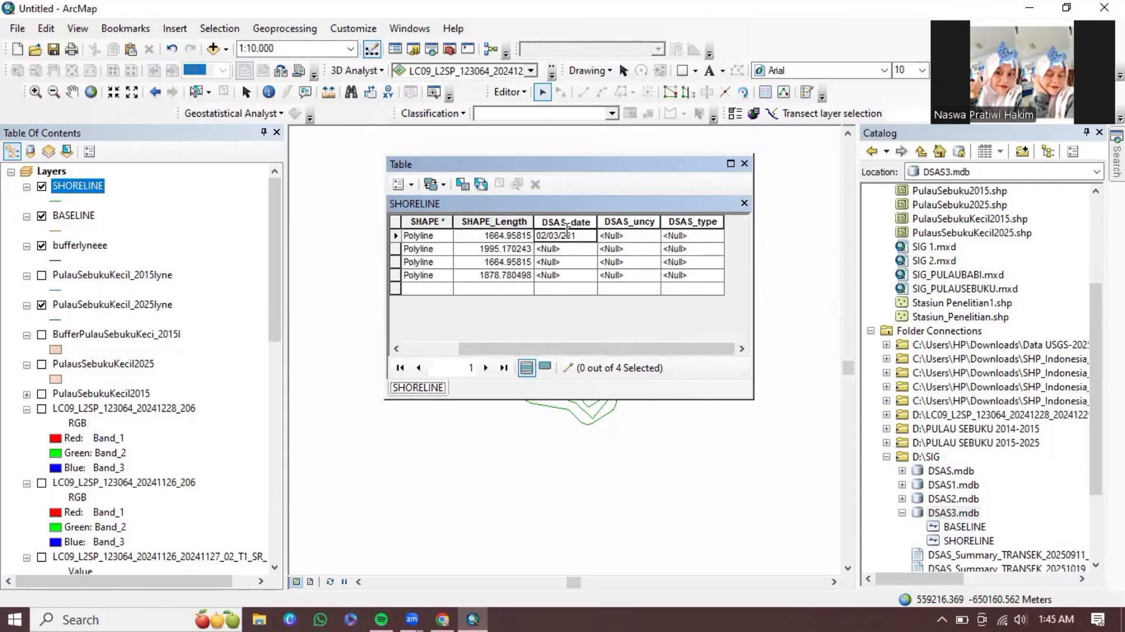
{"action": "type", "text": "5"}
{"action": "left_click", "coordinate": [567, 246]}
{"action": "type", "text": "0"}
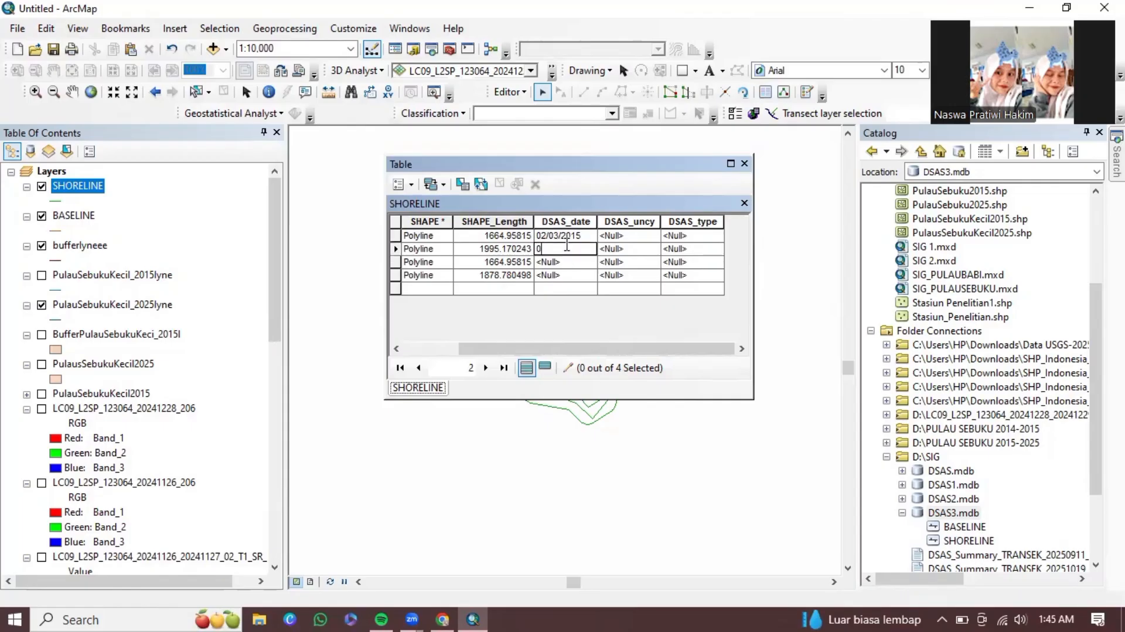
{"action": "type", "text": "2/03/2015"}
{"action": "key", "text": "BackSpace"}
{"action": "key", "text": "BackSpace"}
{"action": "key", "text": "BackSpace"}
{"action": "key", "text": "BackSpace"}
{"action": "key", "text": "BackSpace"}
{"action": "key", "text": "BackSpace"}
{"action": "key", "text": "BackSpace"}
{"action": "type", "text": "02/2025"}
- Enter the DSAS_date values 02/03/2015 for the third SHORELINE record and 02/02/2025 for the fourth
{"action": "left_click", "coordinate": [567, 261]}
{"action": "left_click", "coordinate": [569, 262]}
{"action": "type", "text": "02/0"}
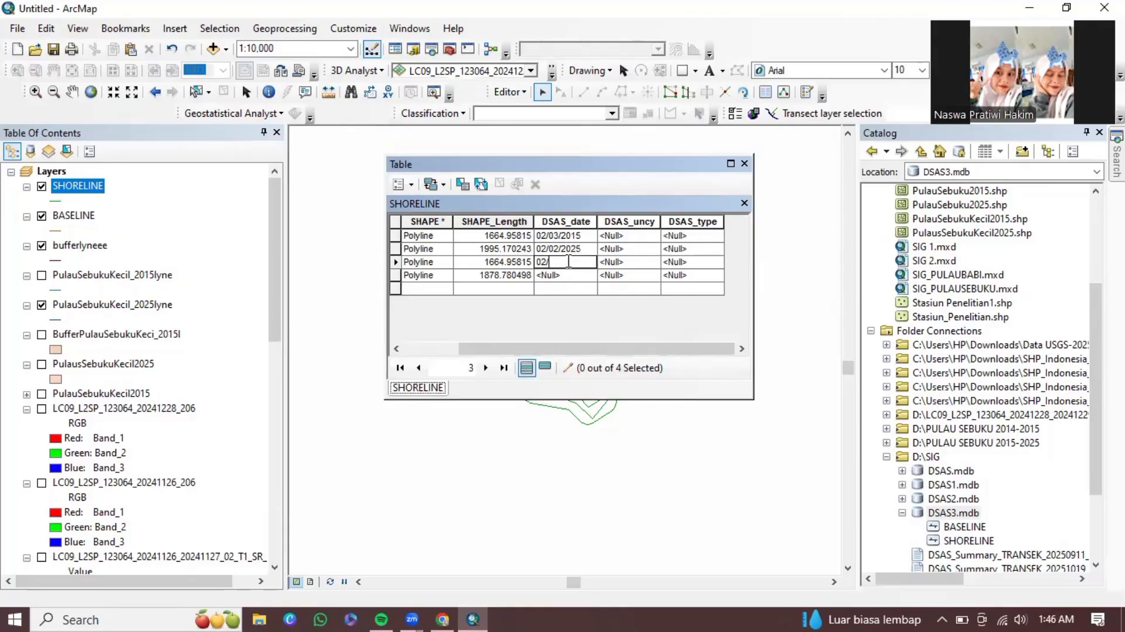
{"action": "type", "text": "3/2015"}
{"action": "left_click", "coordinate": [565, 274]}
{"action": "left_click", "coordinate": [565, 275]}
{"action": "type", "text": "0"}
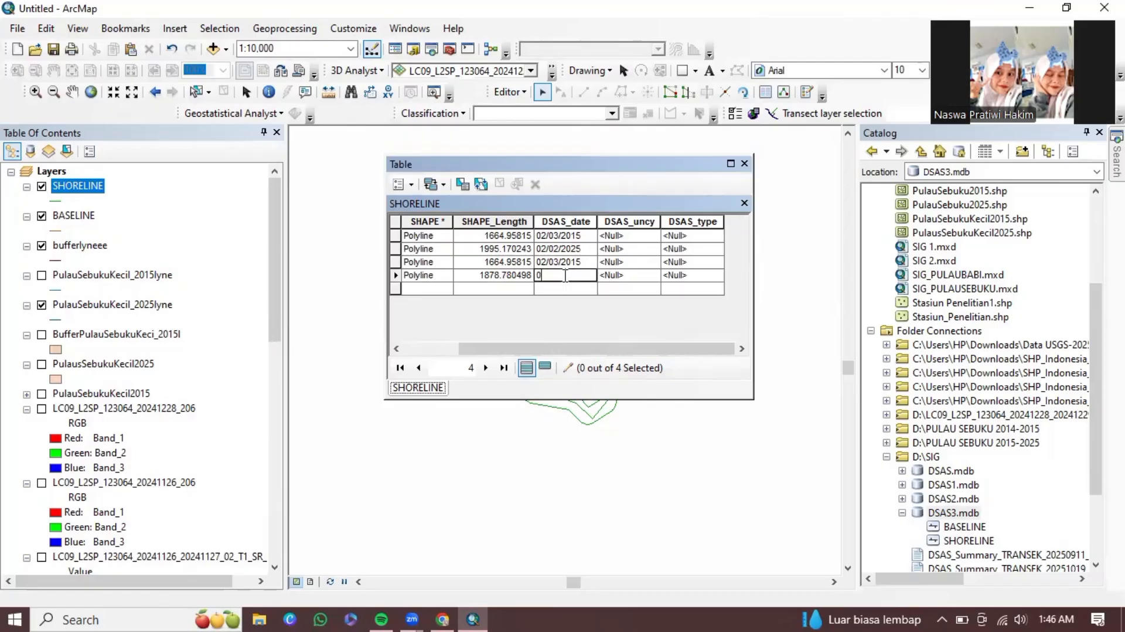
{"action": "type", "text": "2/02/2025"}
- Fill the DSAS_uncy field of the four SHORELINE records with 1, 2, 1 and 2 in order
{"action": "left_click", "coordinate": [624, 238]}
{"action": "left_click", "coordinate": [624, 237]}
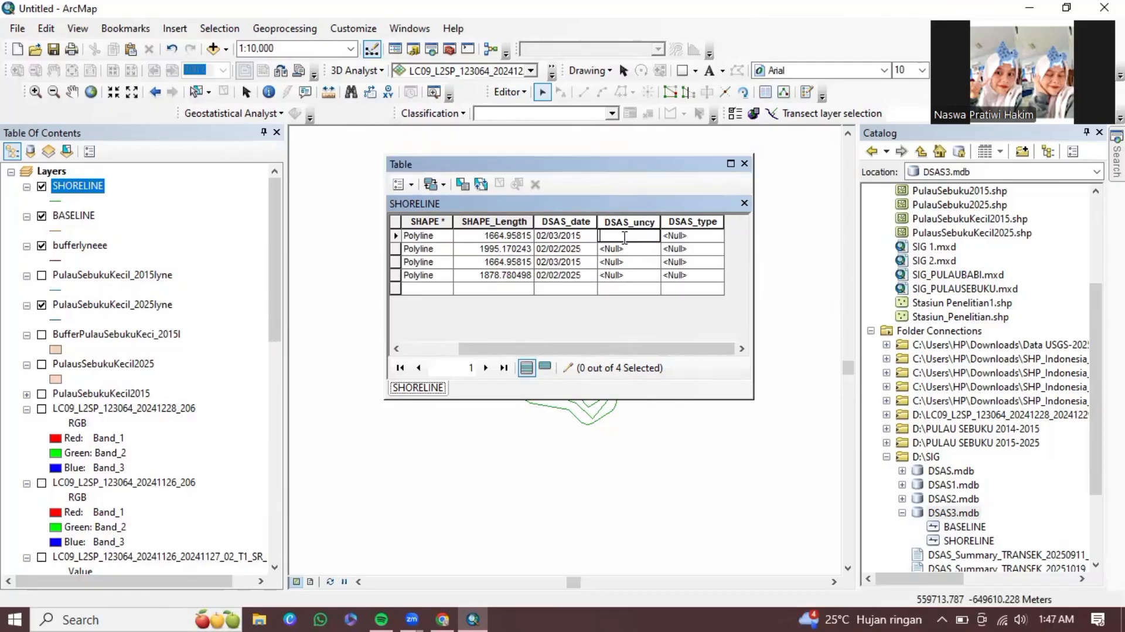
{"action": "type", "text": "1"}
{"action": "left_click", "coordinate": [623, 248]}
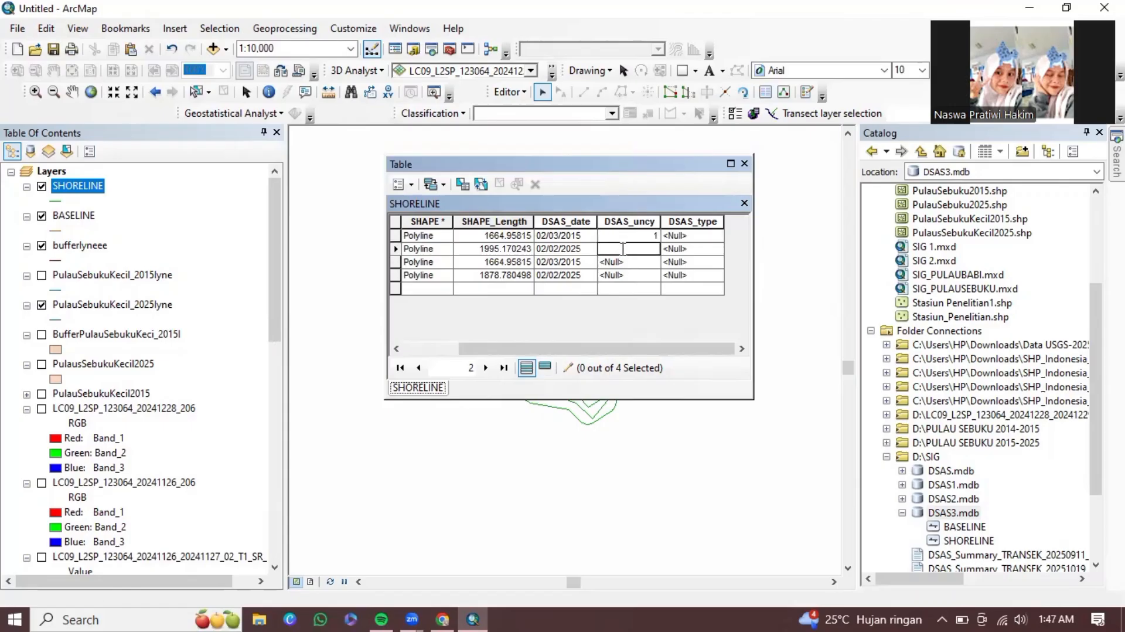
{"action": "type", "text": "2"}
{"action": "left_click", "coordinate": [623, 262]}
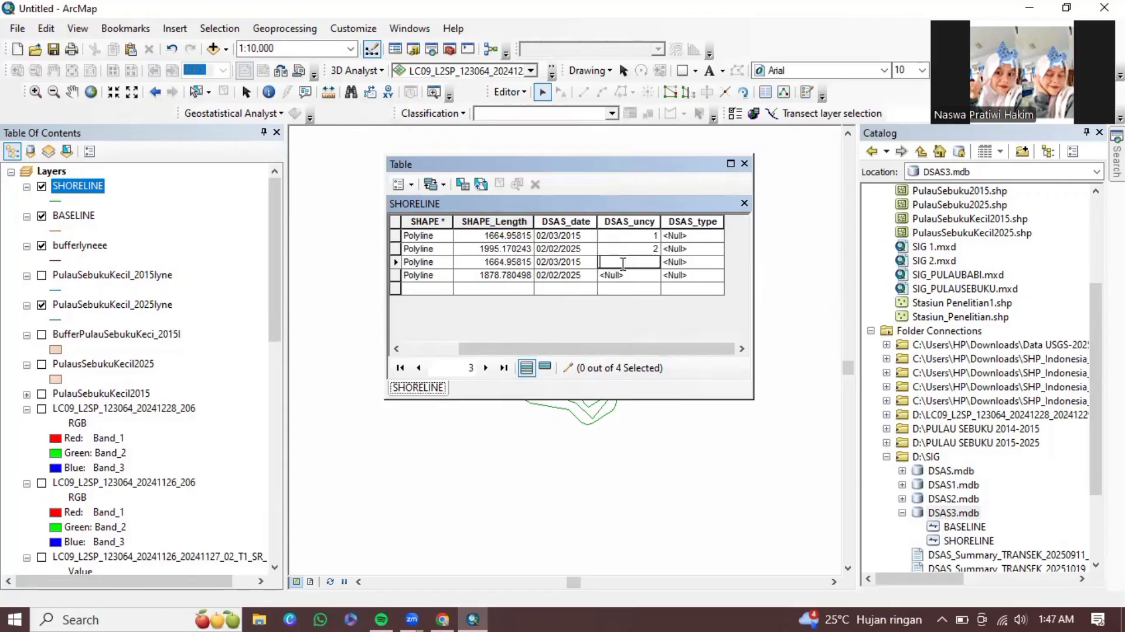
{"action": "type", "text": "1"}
{"action": "left_click", "coordinate": [628, 276]}
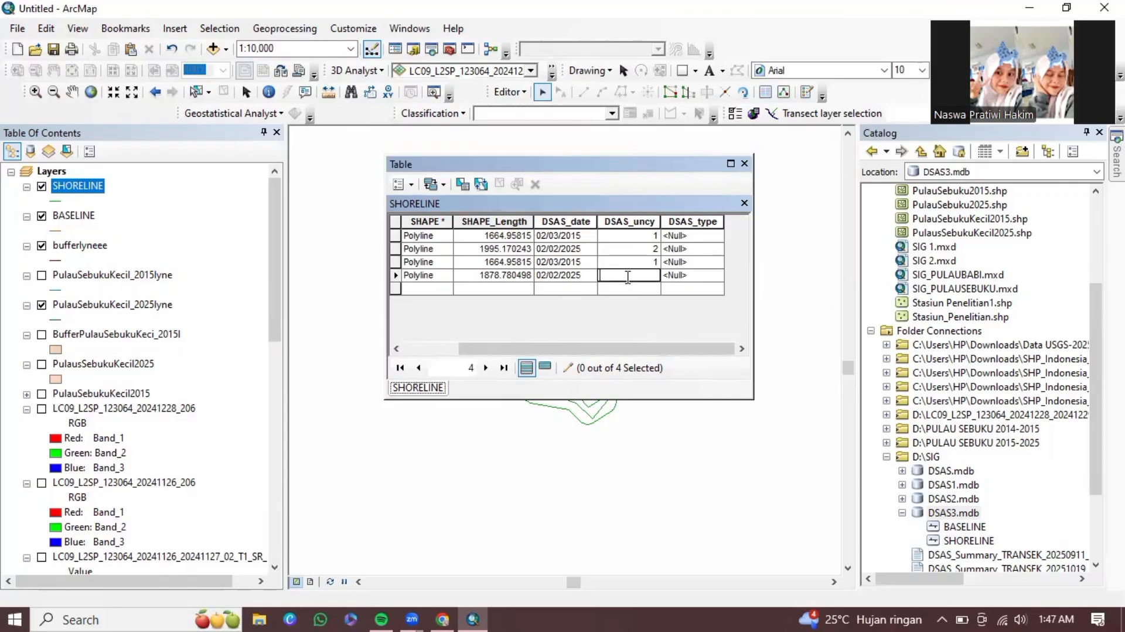
{"action": "type", "text": "2"}
- Save the SHORELINE attribute edits, end the edit session, and close the attribute table
{"action": "left_click", "coordinate": [521, 94]}
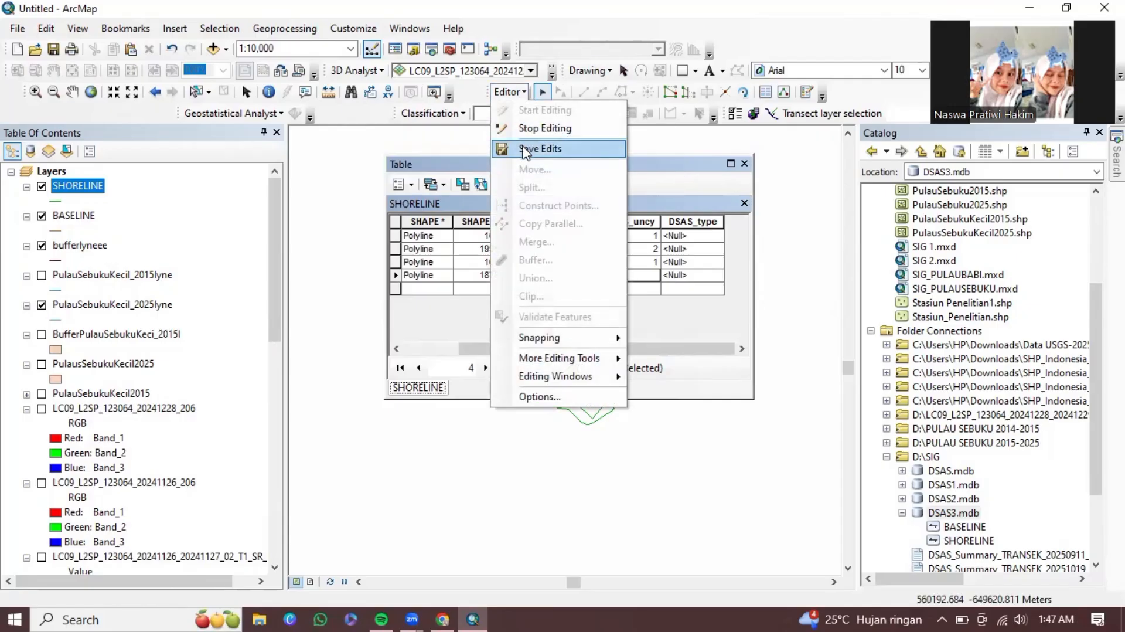
{"action": "left_click", "coordinate": [525, 150]}
{"action": "left_click", "coordinate": [518, 94]}
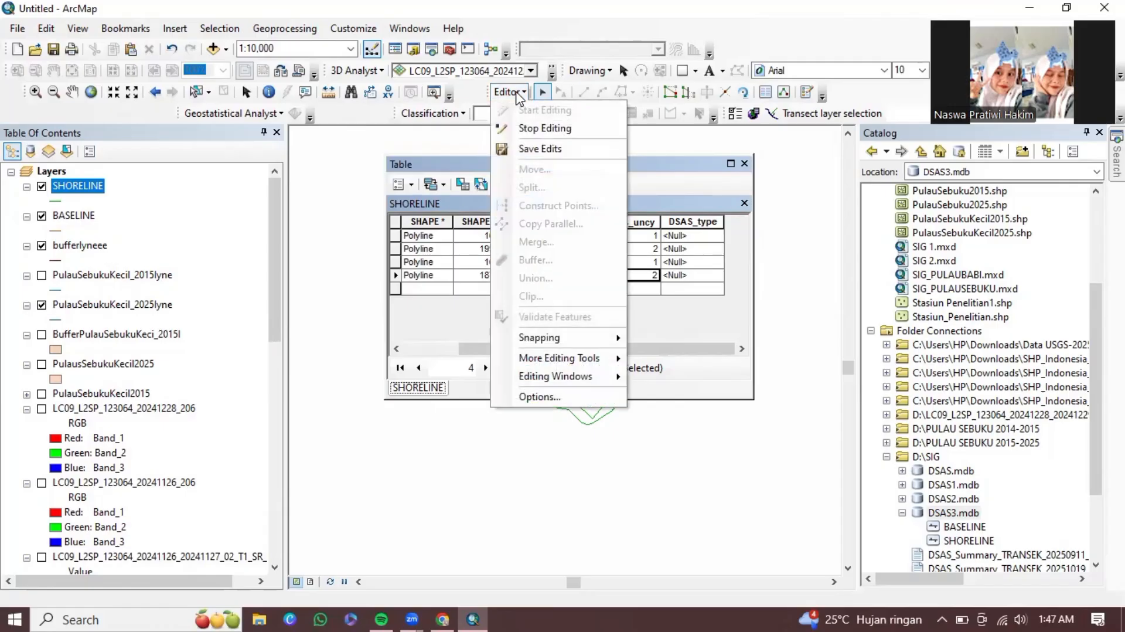
{"action": "left_click", "coordinate": [534, 129]}
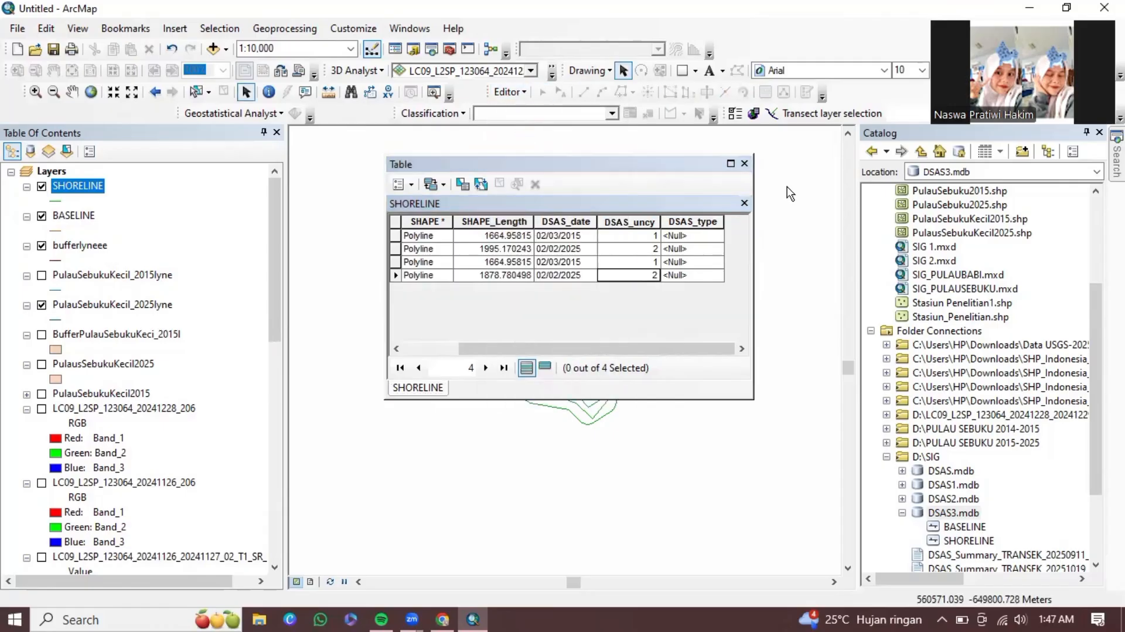
{"action": "left_click", "coordinate": [744, 202]}
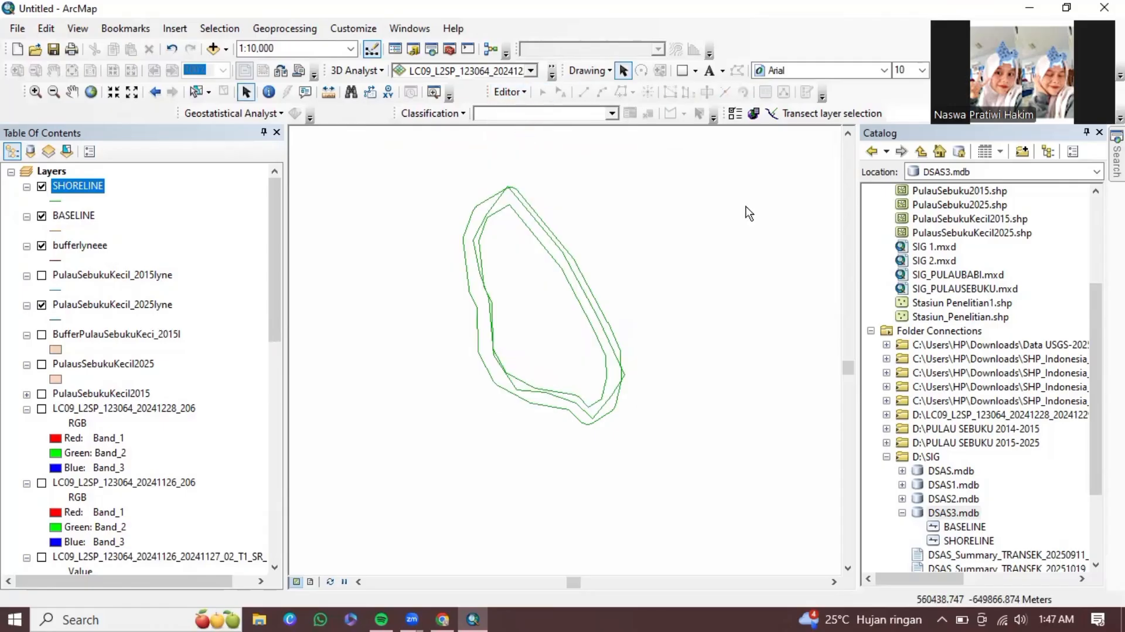
- Start an edit session on the BASELINE layer in DSAS3.mdb and open its attribute table
{"action": "left_click", "coordinate": [510, 92]}
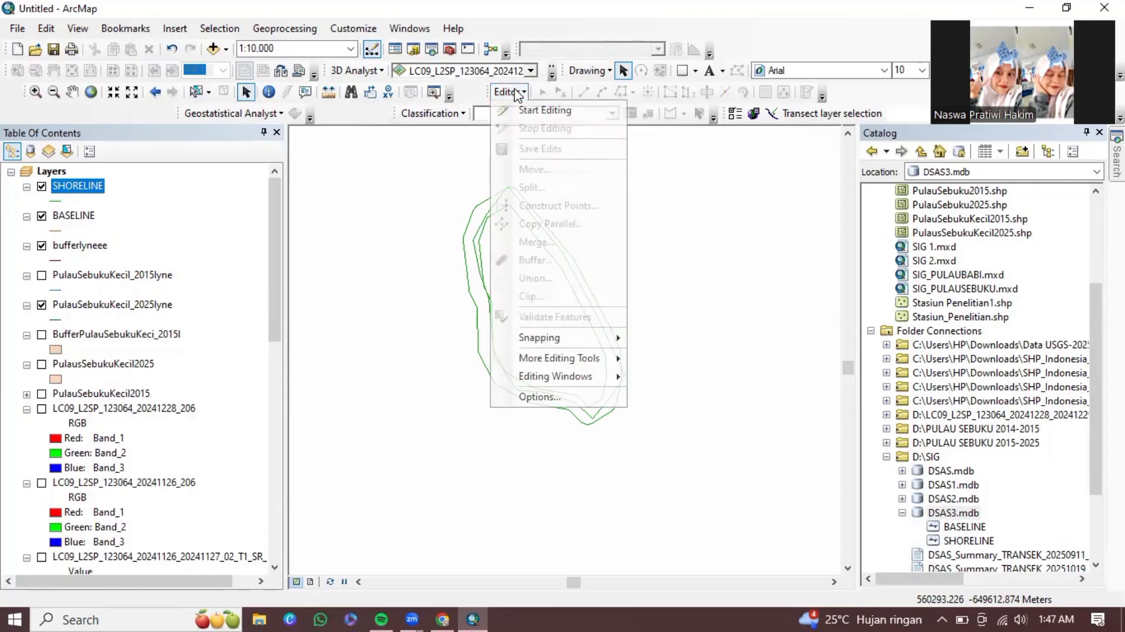
{"action": "left_click", "coordinate": [522, 110]}
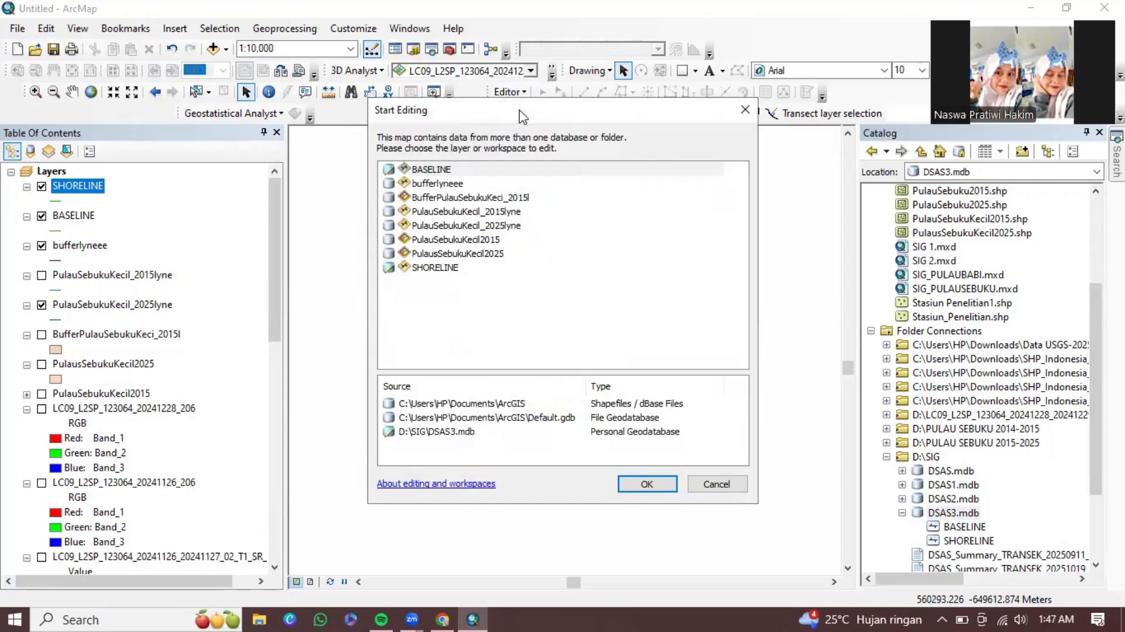
{"action": "left_click", "coordinate": [444, 169]}
{"action": "left_click", "coordinate": [655, 483]}
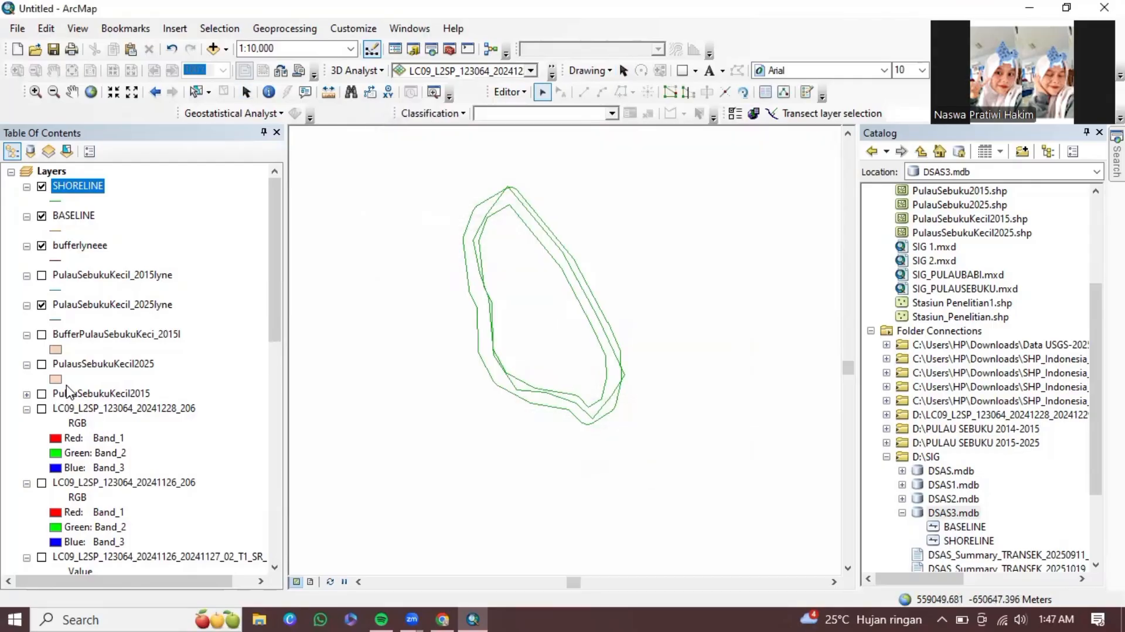
{"action": "left_click", "coordinate": [57, 217], "text": "ctrl"}
{"action": "left_click", "coordinate": [57, 218]}
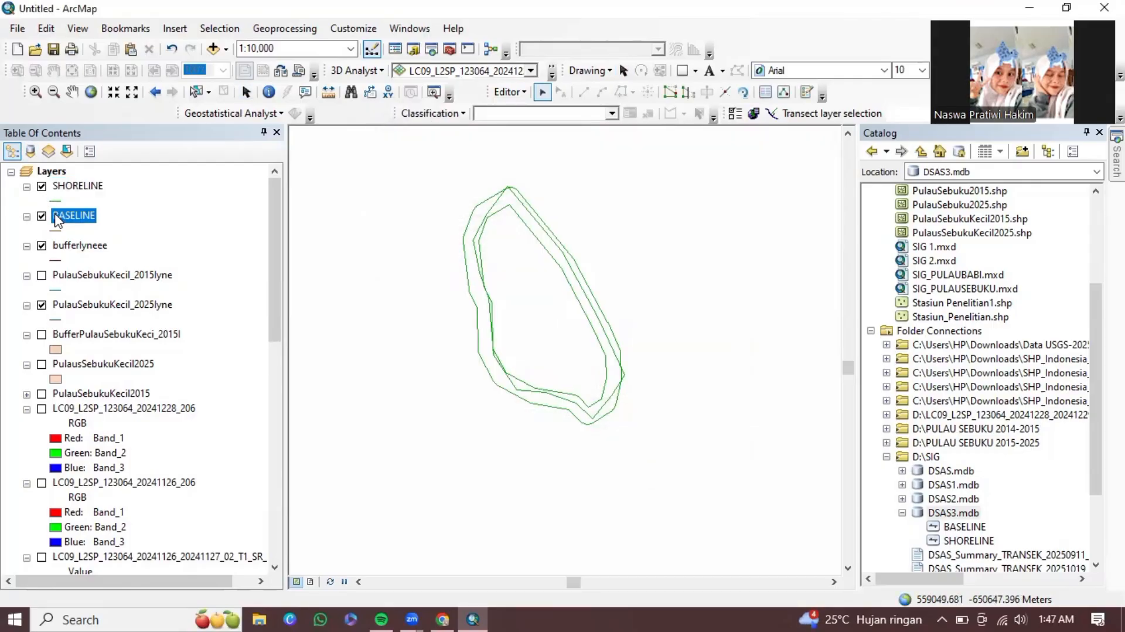
{"action": "right_click", "coordinate": [56, 217]}
{"action": "left_click", "coordinate": [93, 265]}
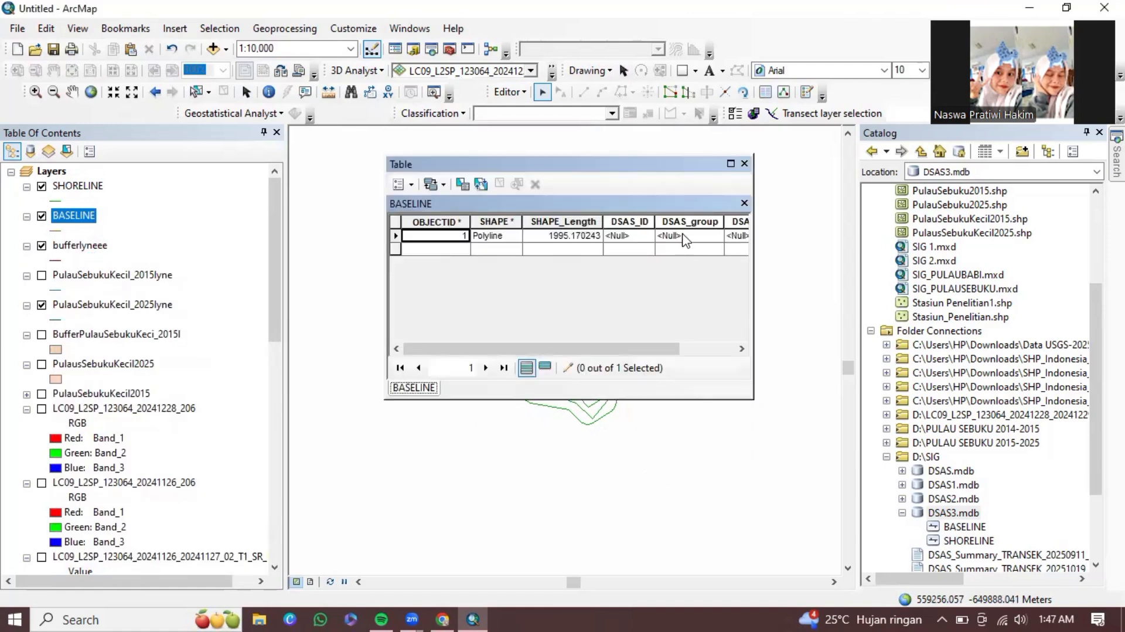
- Set both DSAS_ID and DSAS_group to 1 for the BASELINE record
{"action": "left_click", "coordinate": [630, 235]}
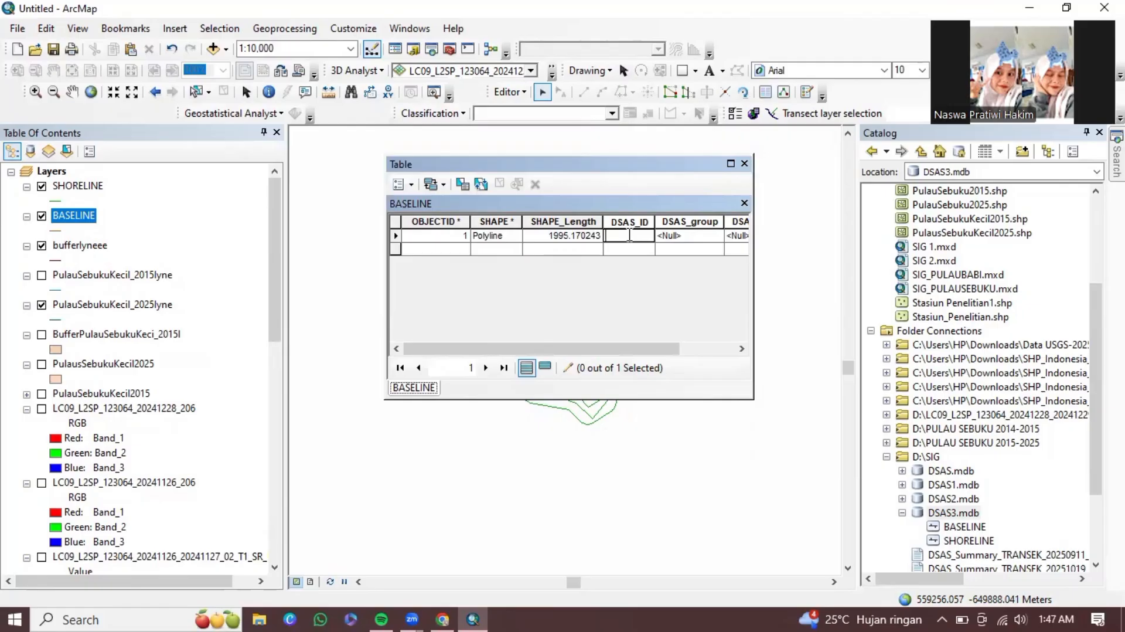
{"action": "type", "text": "1"}
{"action": "key", "text": "Tab"}
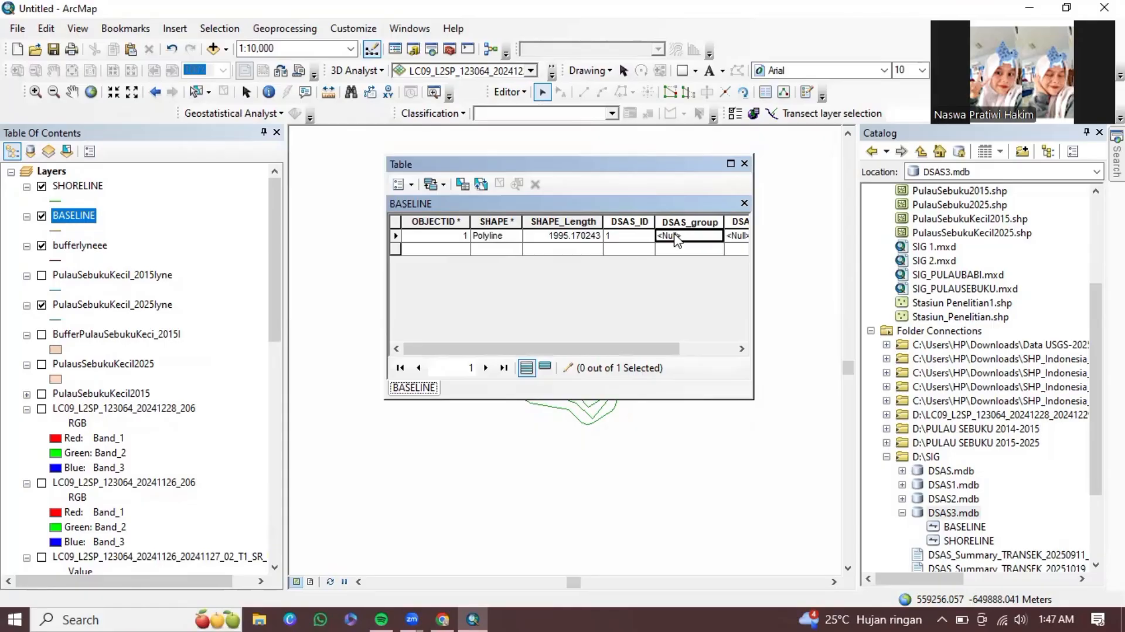
{"action": "left_click", "coordinate": [677, 237]}
{"action": "type", "text": "1"}
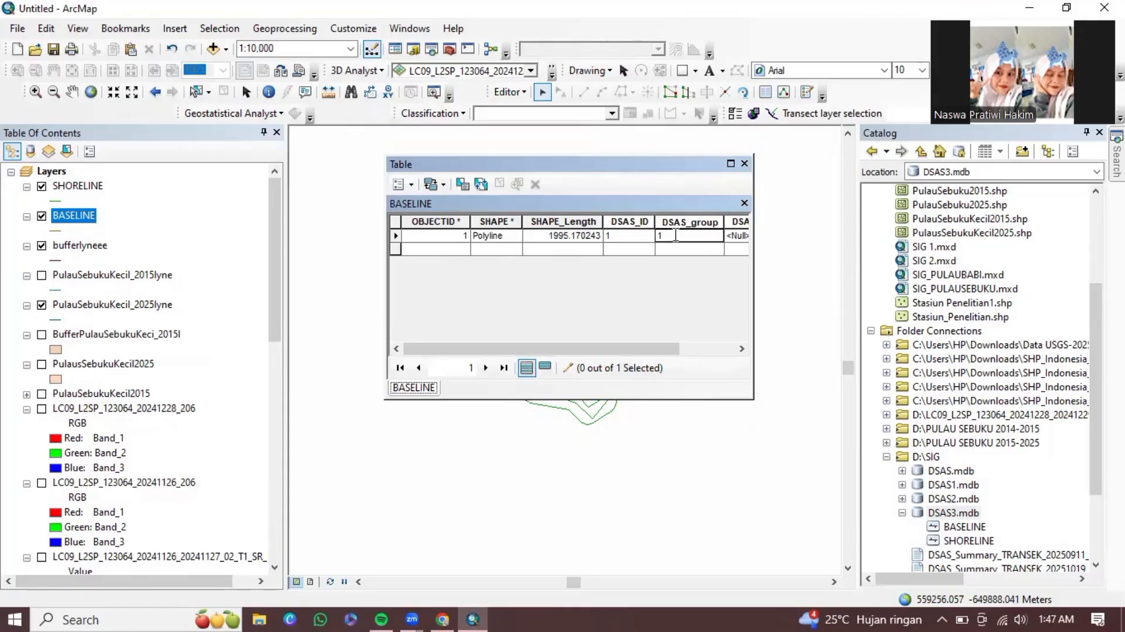
- Save the BASELINE attribute edits, end the edit session, and close the attribute table
{"action": "left_click", "coordinate": [519, 94]}
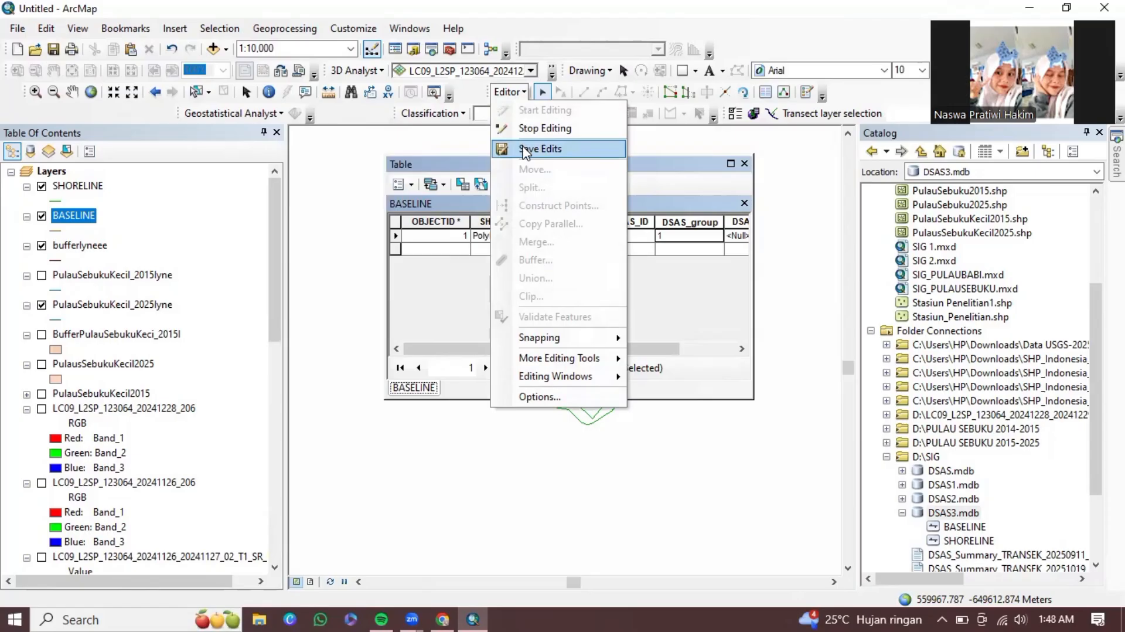
{"action": "left_click", "coordinate": [526, 151]}
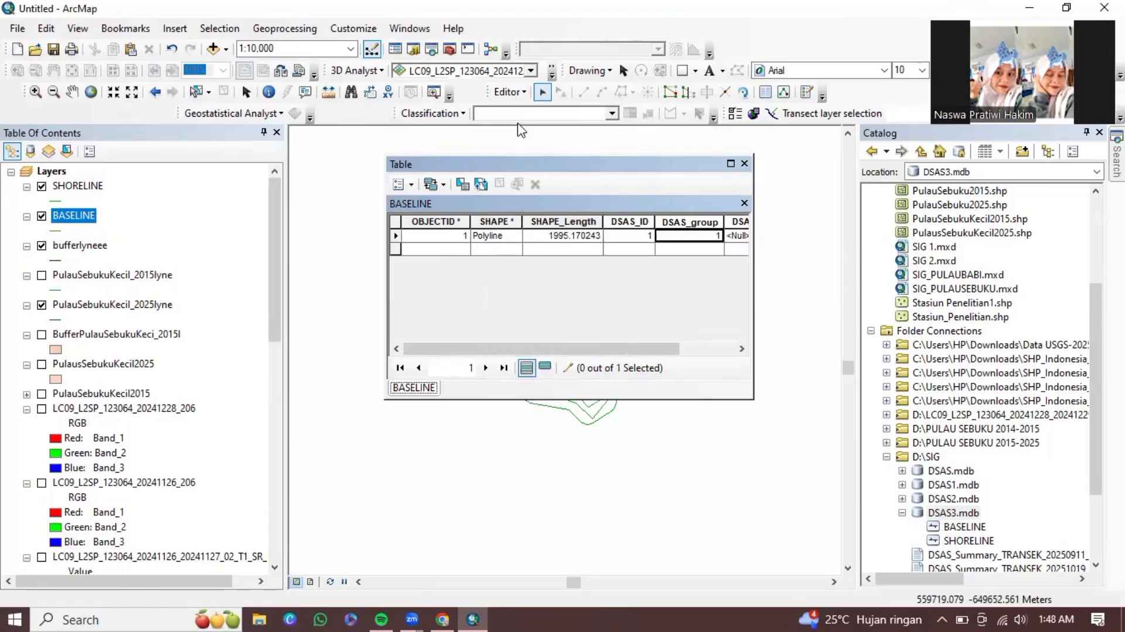
{"action": "left_click", "coordinate": [516, 93]}
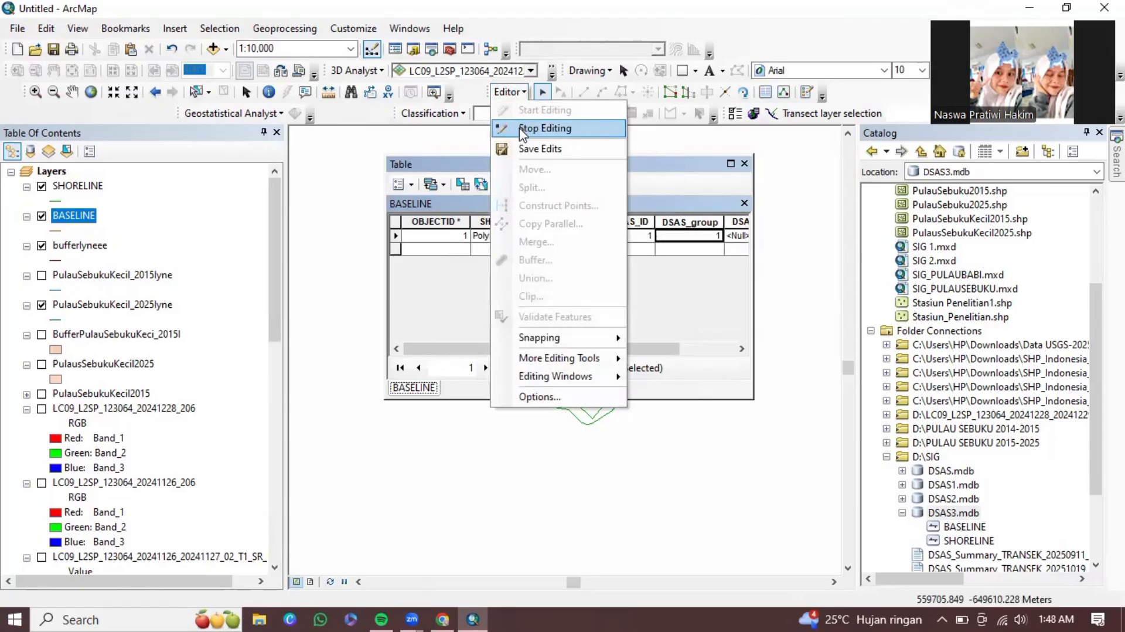
{"action": "left_click", "coordinate": [522, 130]}
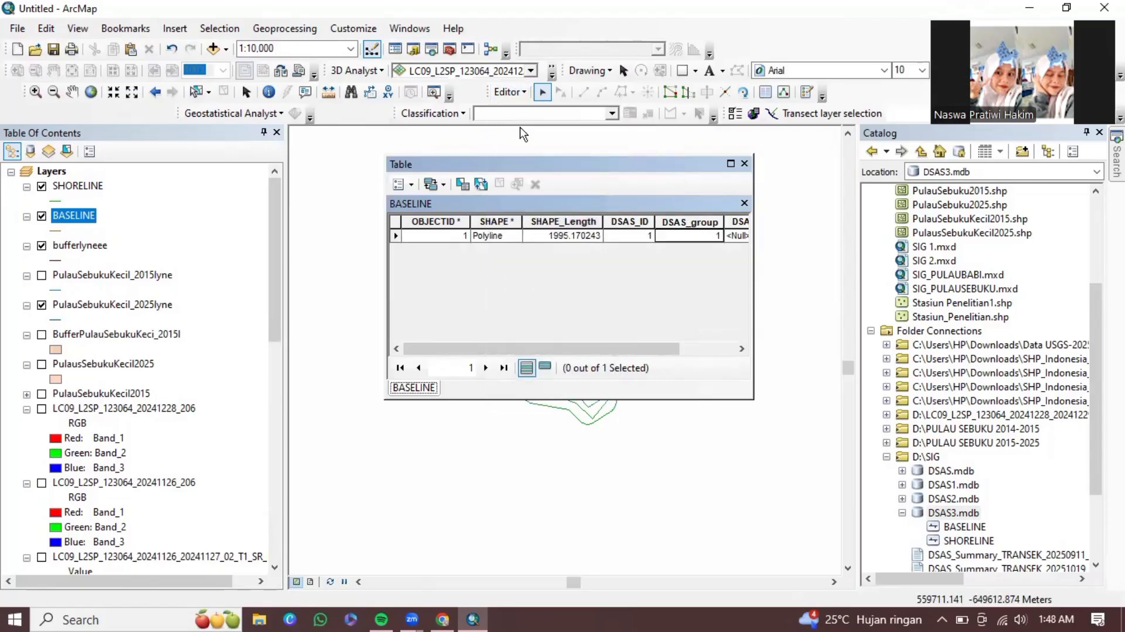
{"action": "left_click", "coordinate": [744, 164]}
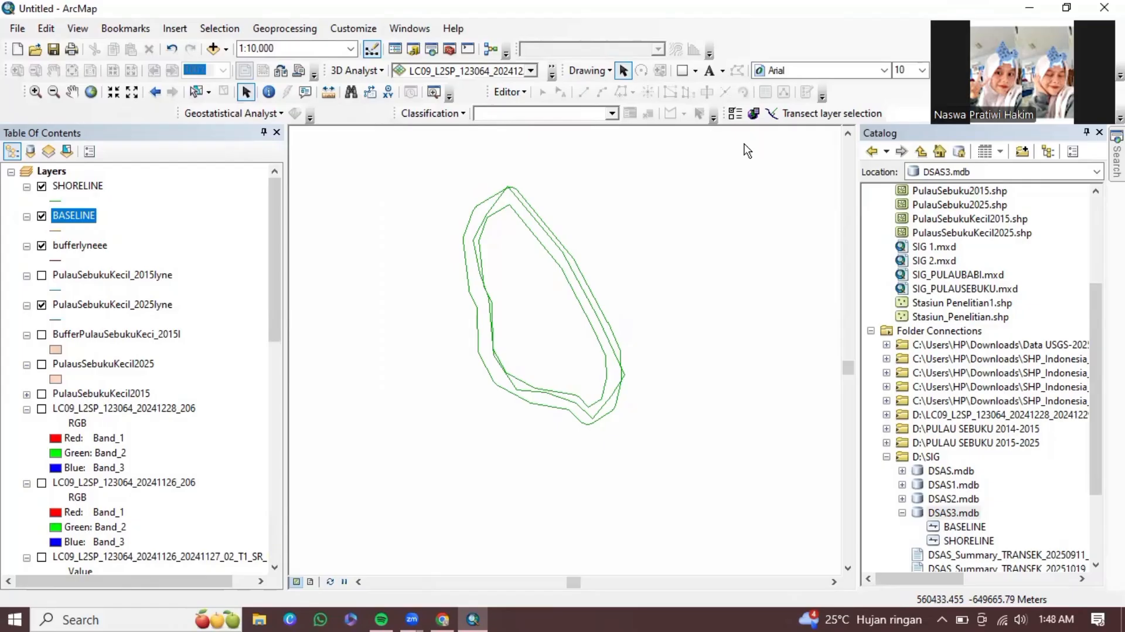
- Set DSAS defaults: BASELINE with DSAS_ID, DSAS_group and DSAS_search, land on the right, offshore placement; SHORELINE with DSAS_date, DSAS_uncy and seaward intersection
{"action": "left_click", "coordinate": [755, 113]}
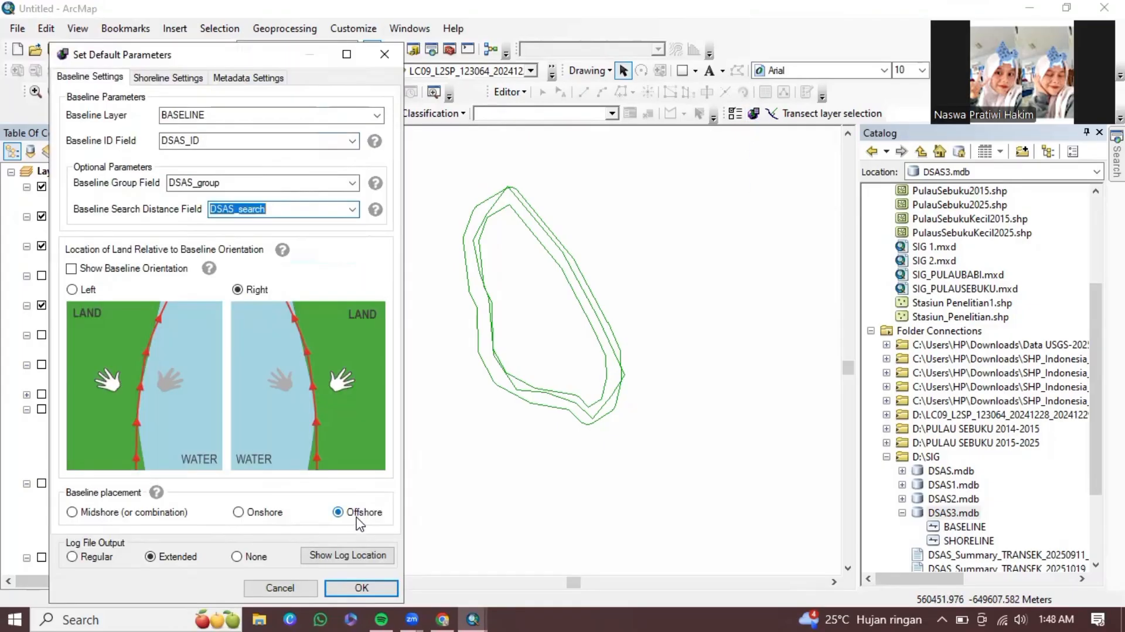
{"action": "key", "text": "ctrl+Tab"}
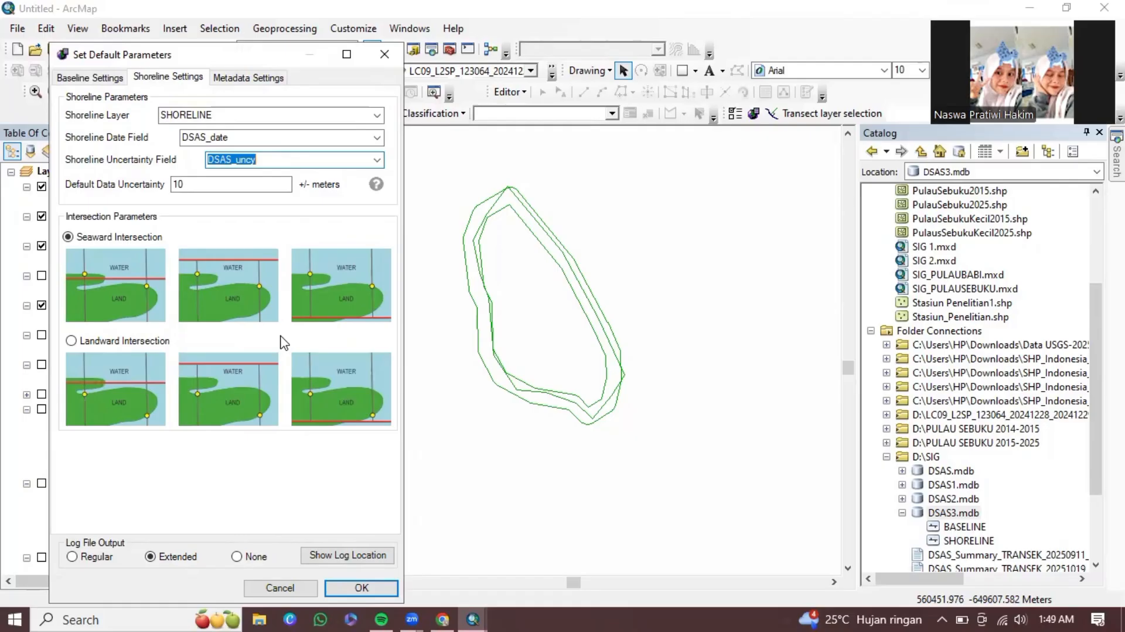
{"action": "left_click", "coordinate": [257, 78]}
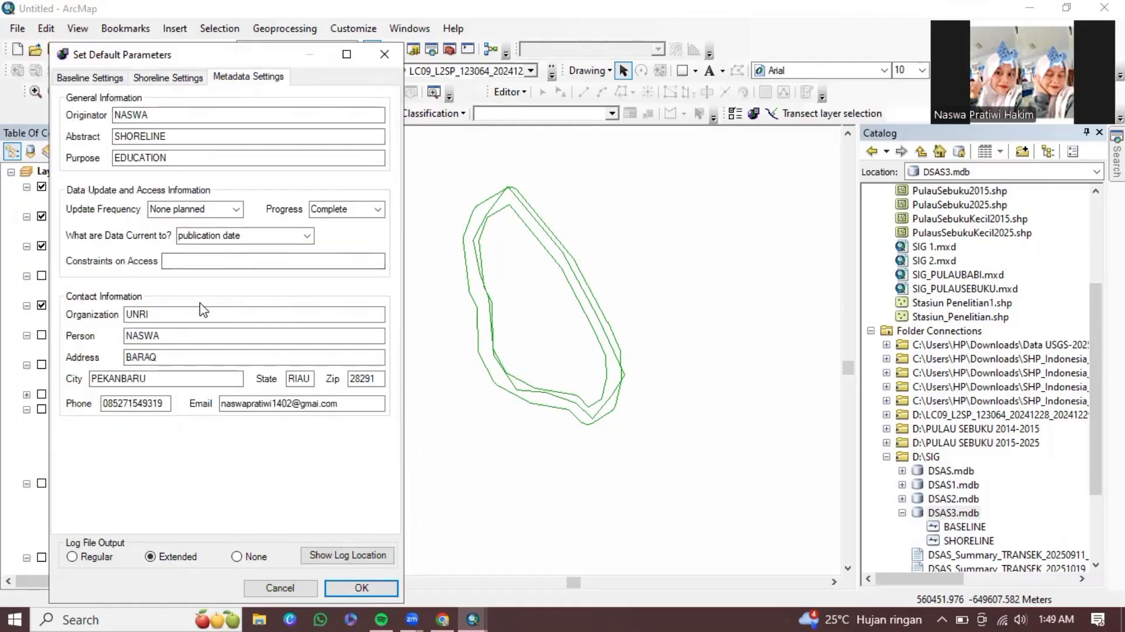
{"action": "left_click", "coordinate": [360, 587]}
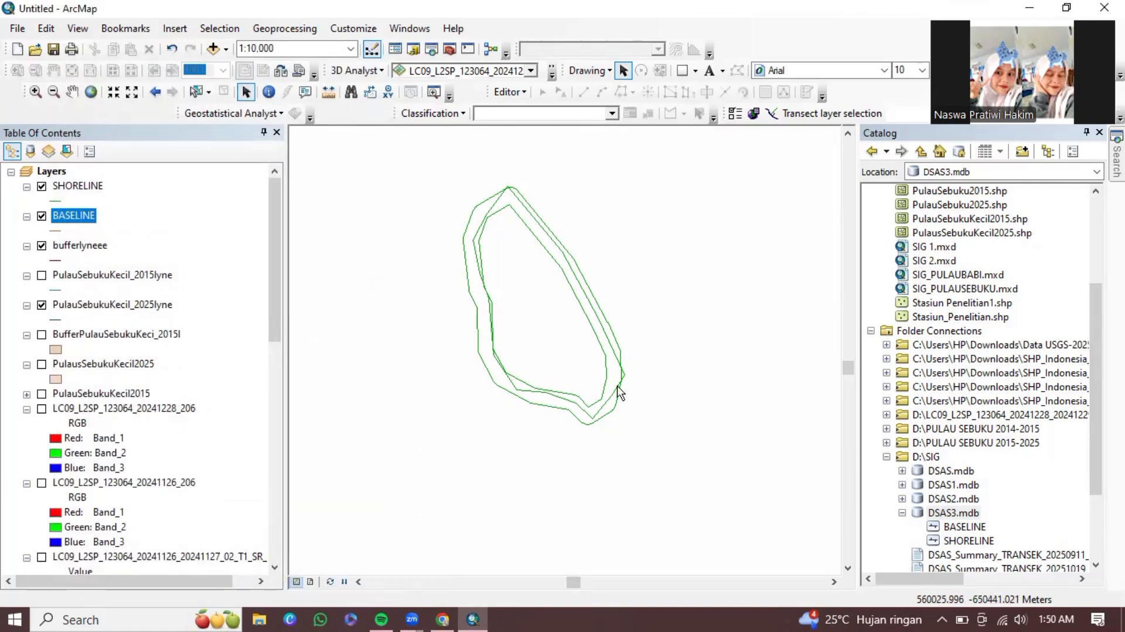
- Cast a transect layer named TRANSEK in DSAS3.mdb, with 100 m search distance, 15 m spacing and 100 m smoothing, proceeding with incomplete metadata
{"action": "left_click", "coordinate": [771, 115]}
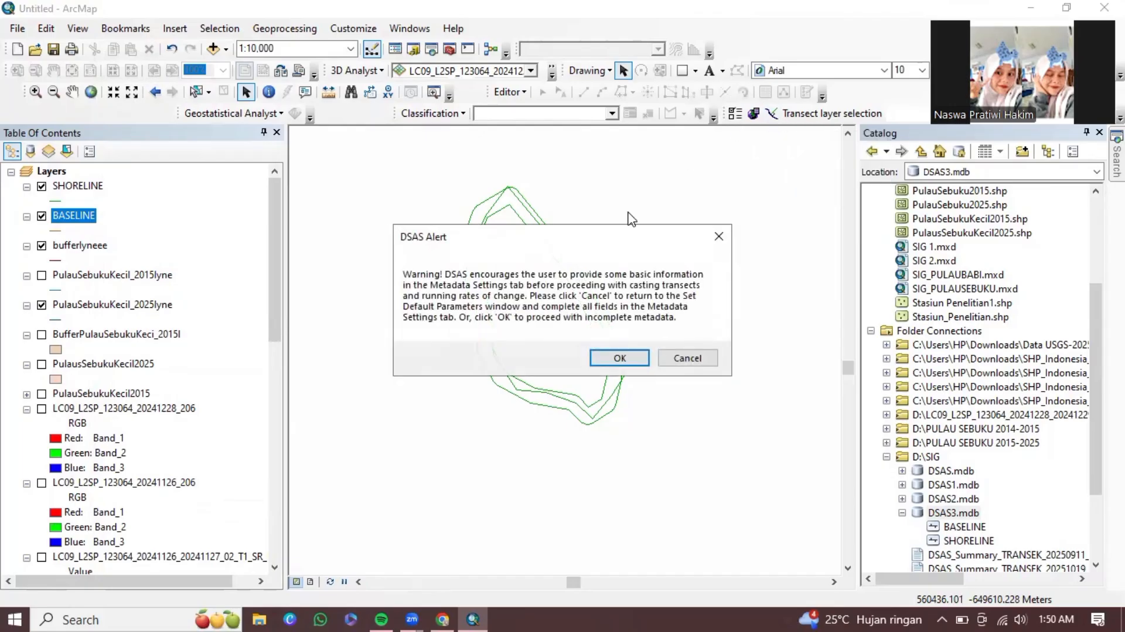
{"action": "left_click", "coordinate": [620, 357]}
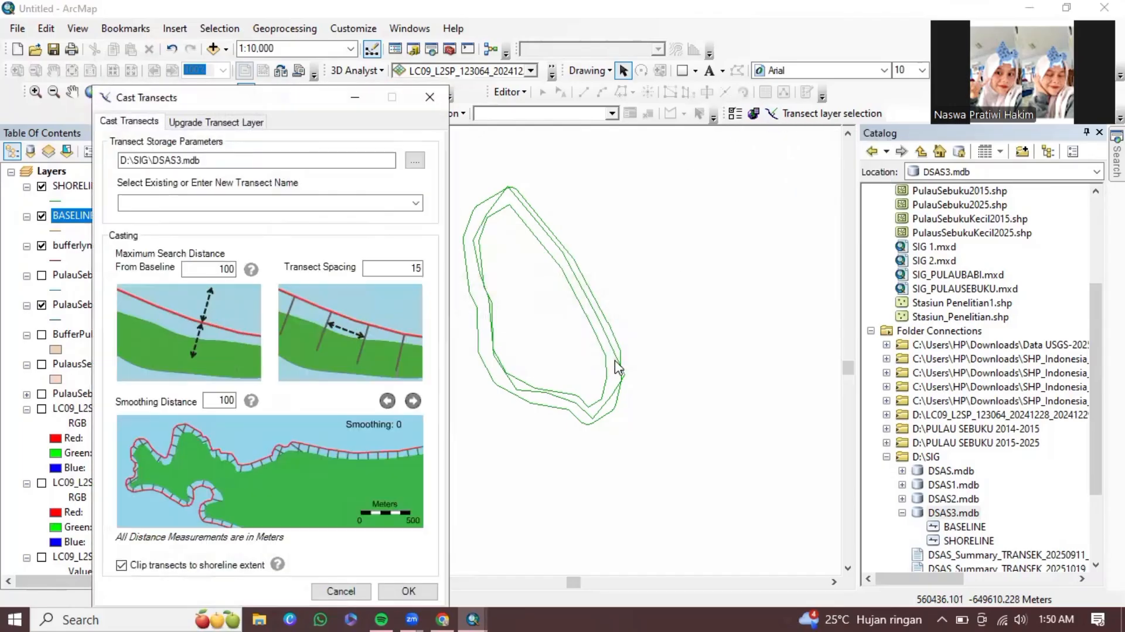
{"action": "left_click", "coordinate": [287, 202]}
{"action": "type", "text": "TRANSEK"}
{"action": "left_click", "coordinate": [430, 592]}
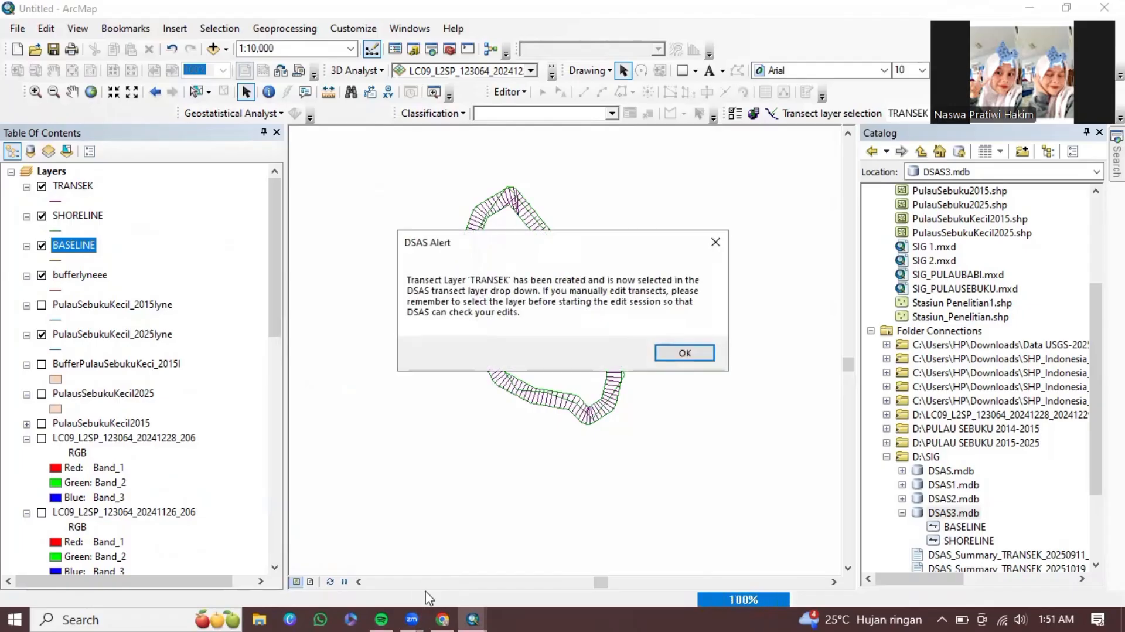
{"action": "left_click", "coordinate": [686, 354]}
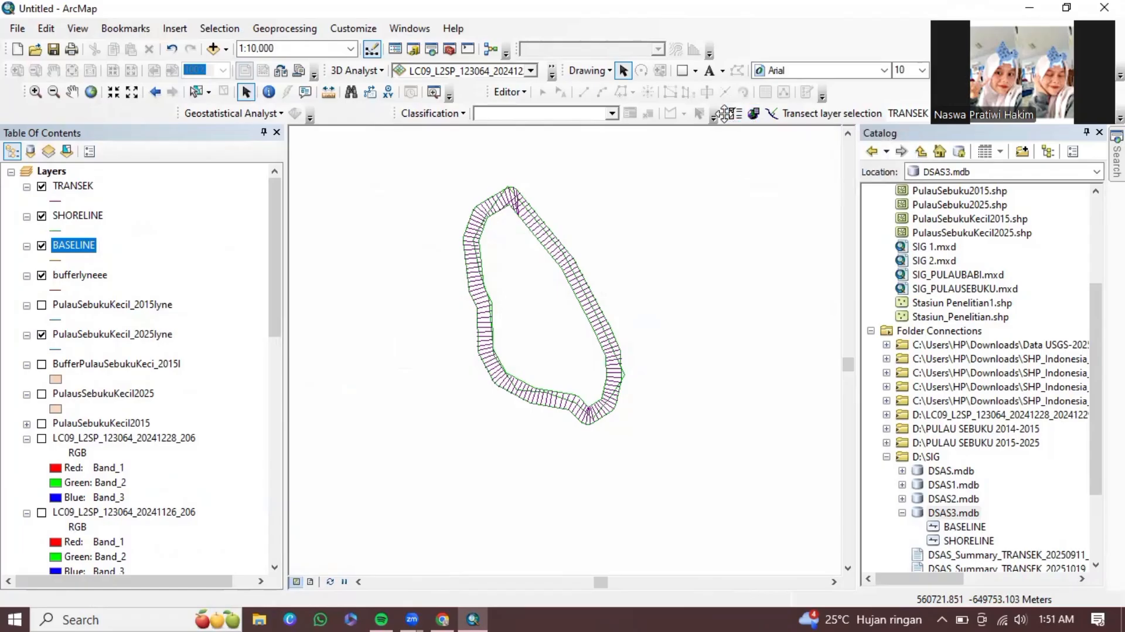
- Calculate NSM and EPR rates for the TRANSEK layer at 90% confidence, with an EPR color ramp and a DSAS summary report
{"action": "left_click", "coordinate": [914, 114]}
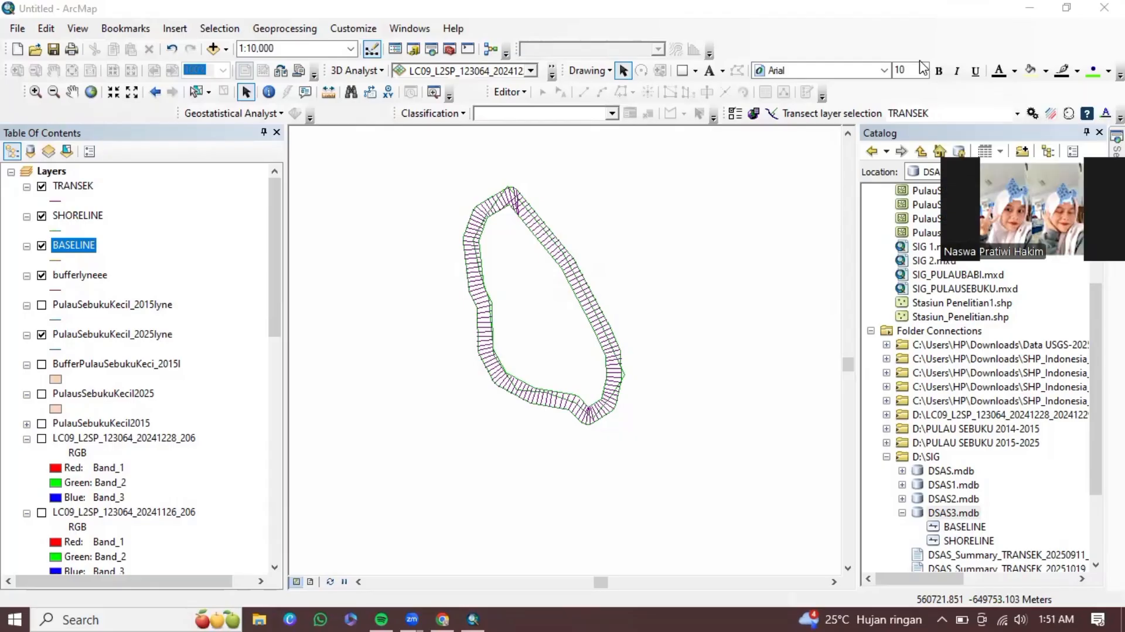
{"action": "left_click", "coordinate": [1035, 116]}
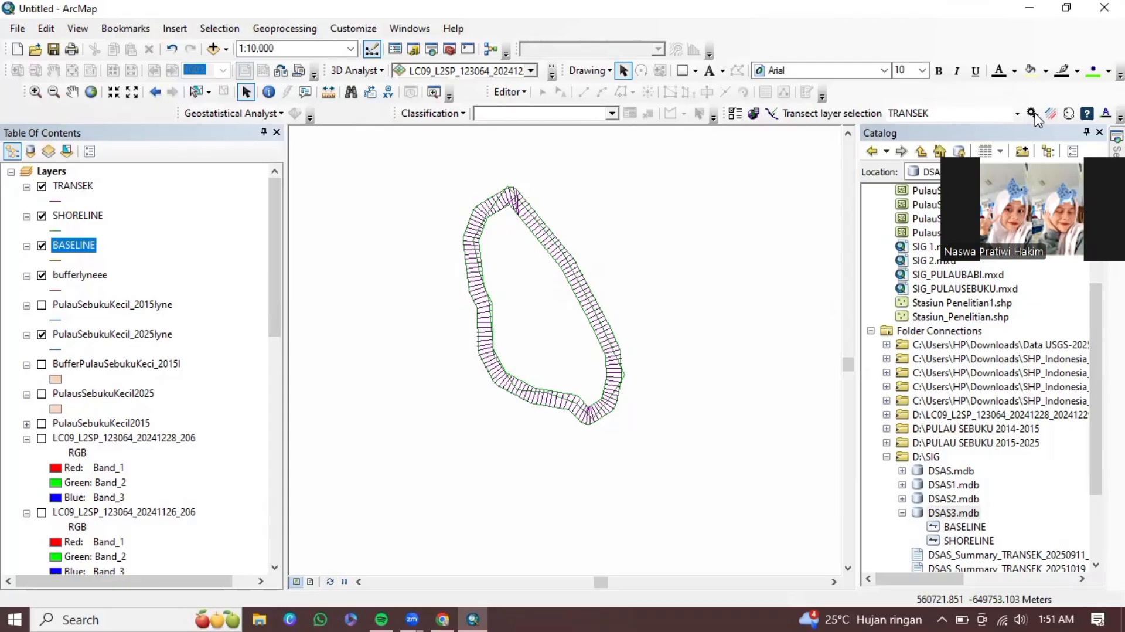
{"action": "left_click", "coordinate": [1032, 113]}
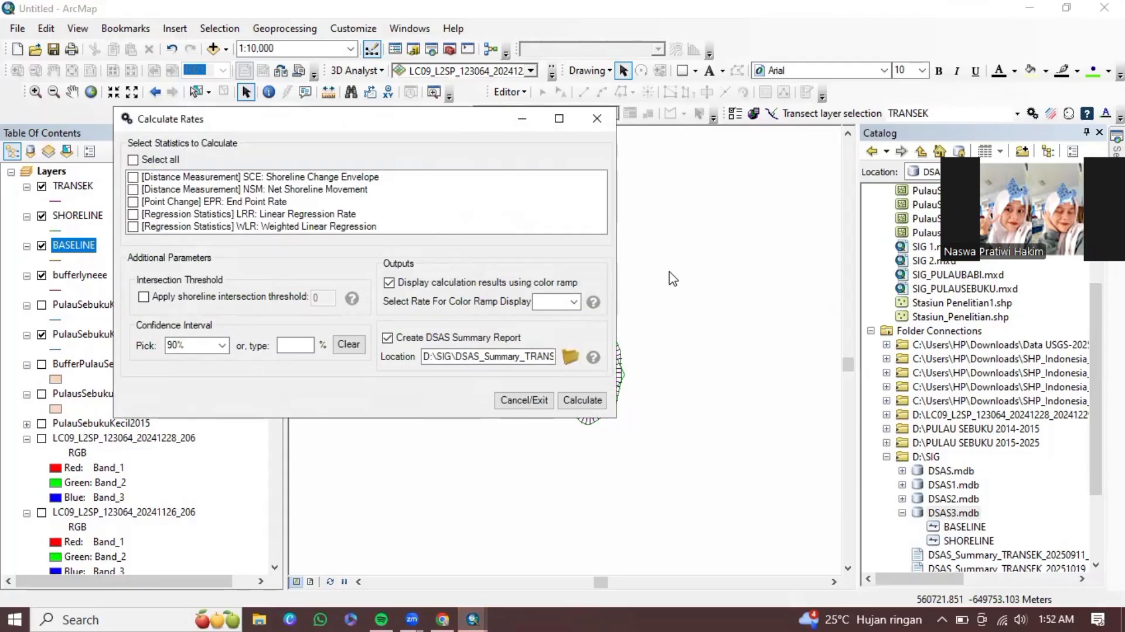
{"action": "left_click", "coordinate": [178, 202]}
{"action": "left_click", "coordinate": [178, 202]}
{"action": "double_click", "coordinate": [177, 191]}
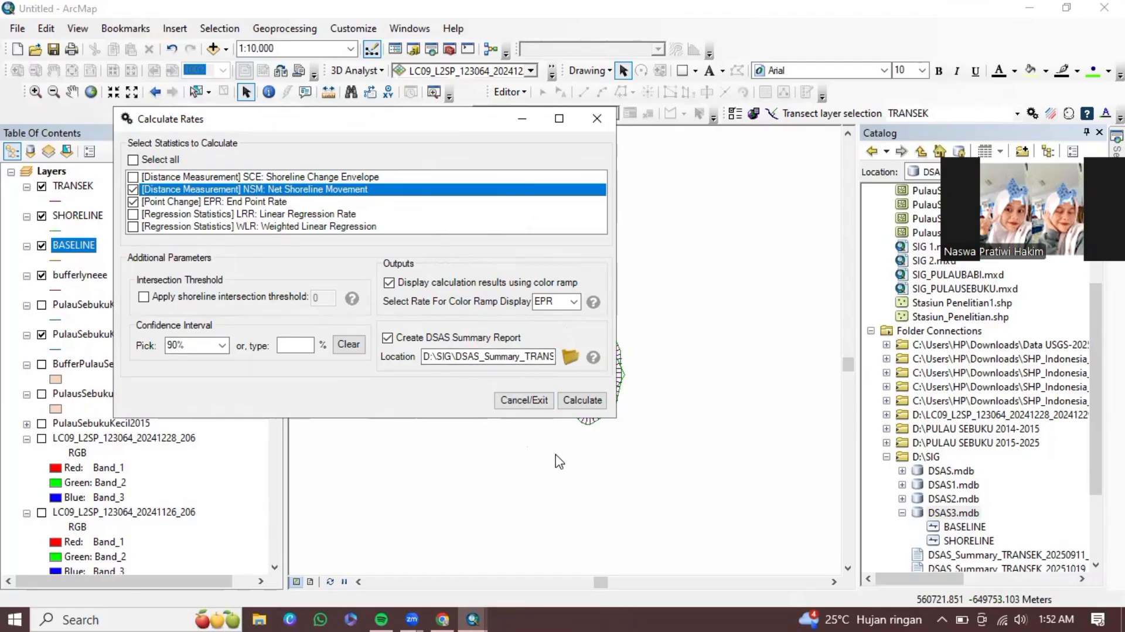
{"action": "left_click", "coordinate": [594, 401]}
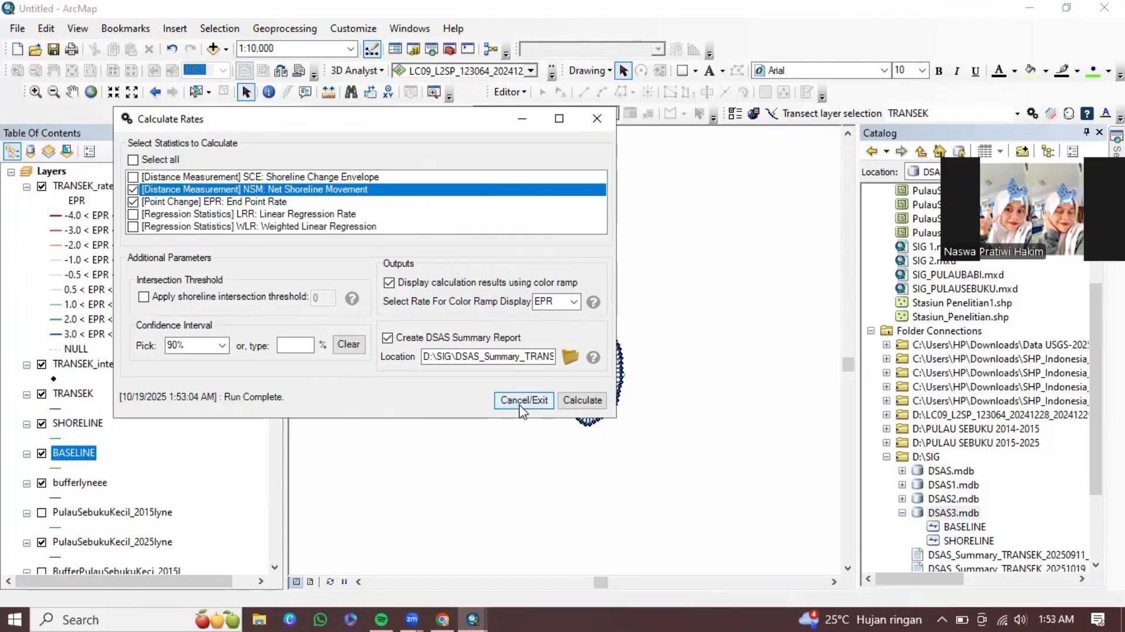
{"action": "left_click", "coordinate": [521, 407]}
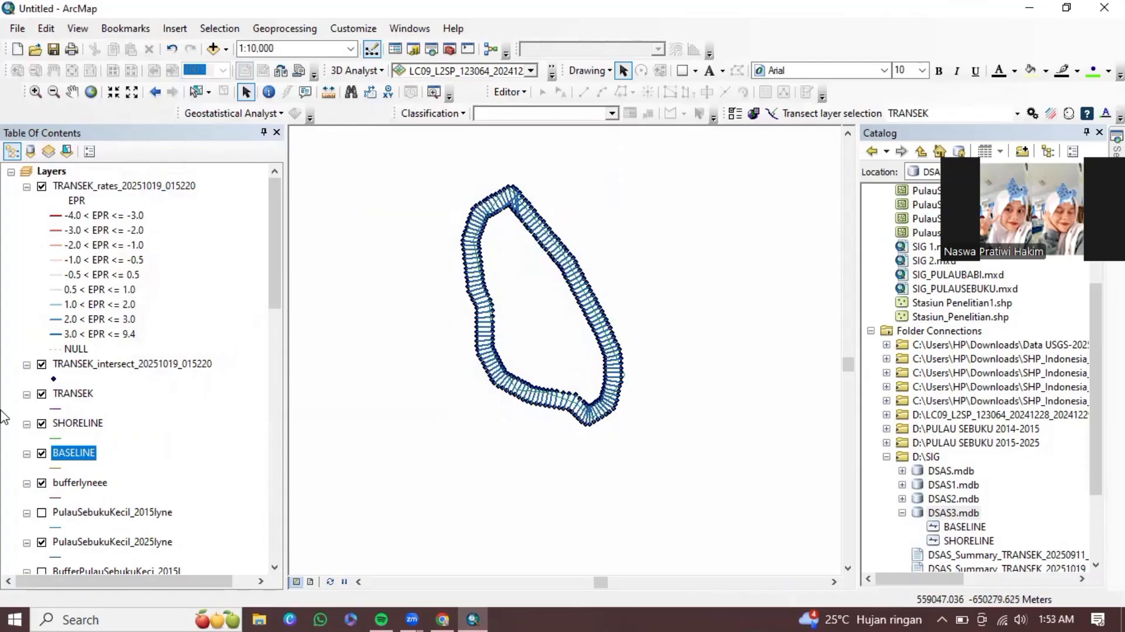
- Show the LC09_L2SP_123064_20241126_206 image beneath the transects and keep the LC09_L2SP_123064_20241228_206 image hidden
{"action": "scroll", "coordinate": [91, 275], "scroll_direction": "down", "scroll_amount": 3}
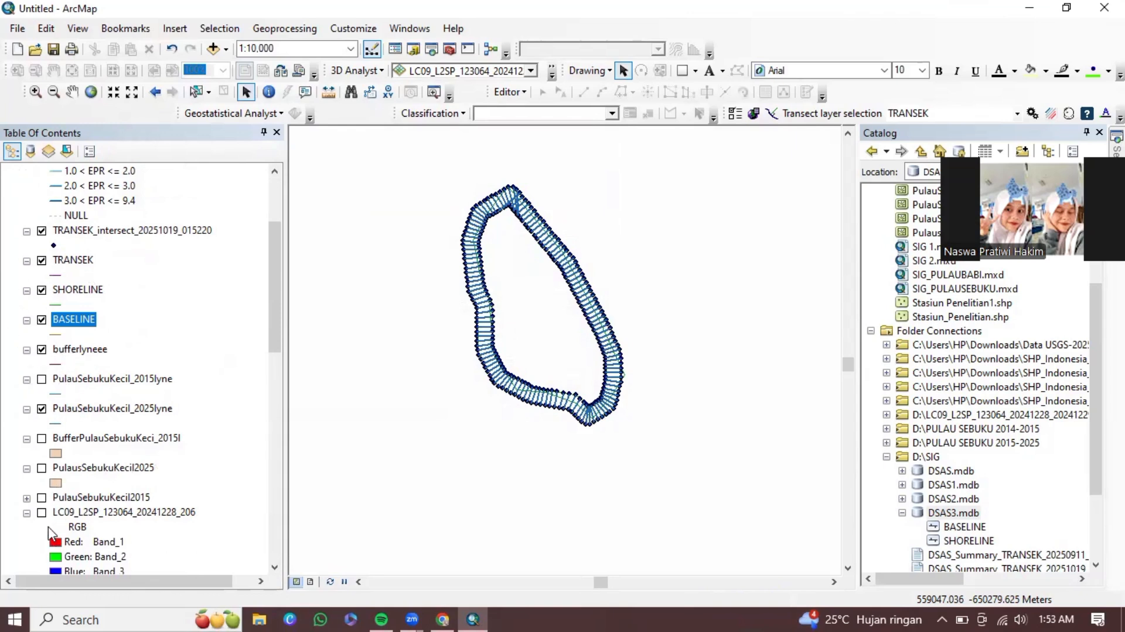
{"action": "left_click", "coordinate": [42, 512]}
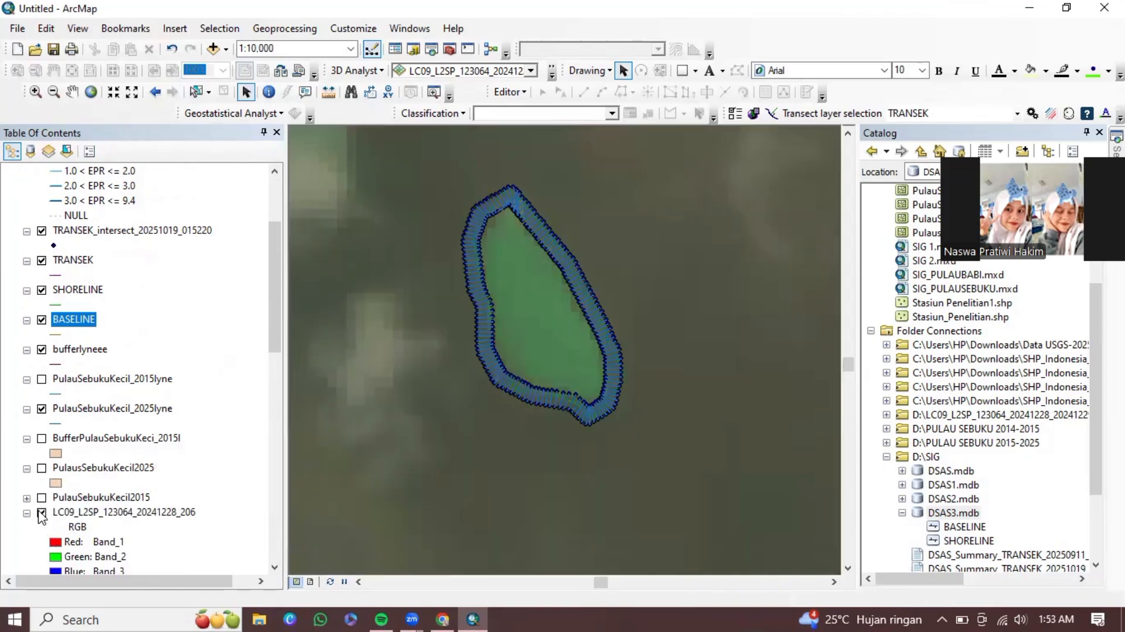
{"action": "scroll", "coordinate": [105, 484], "scroll_direction": "down", "scroll_amount": 2}
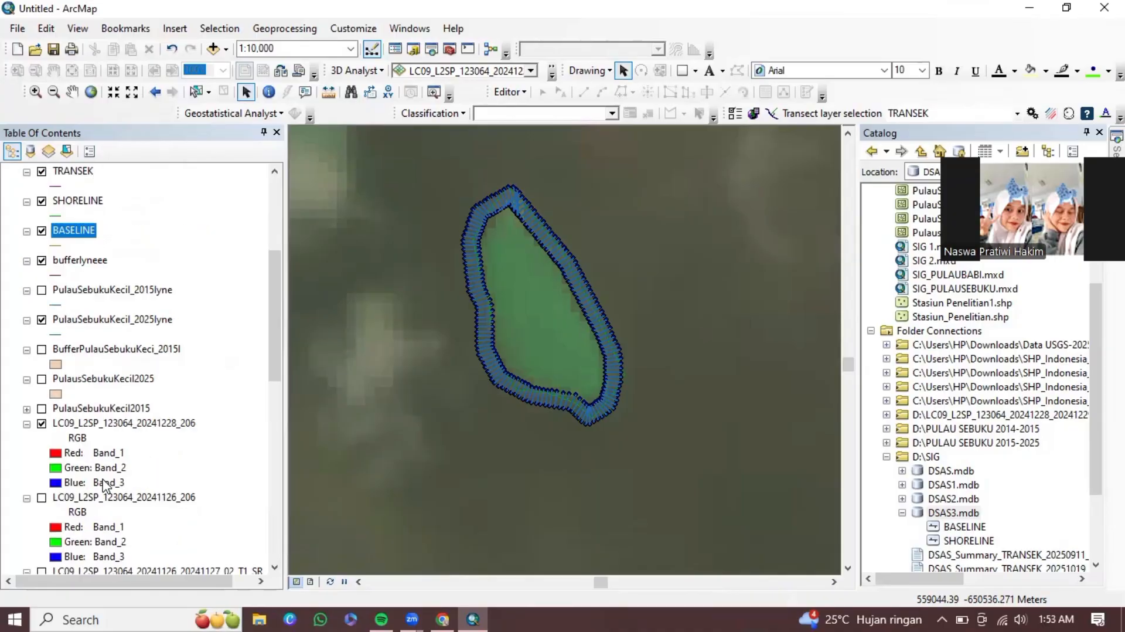
{"action": "left_click", "coordinate": [40, 497]}
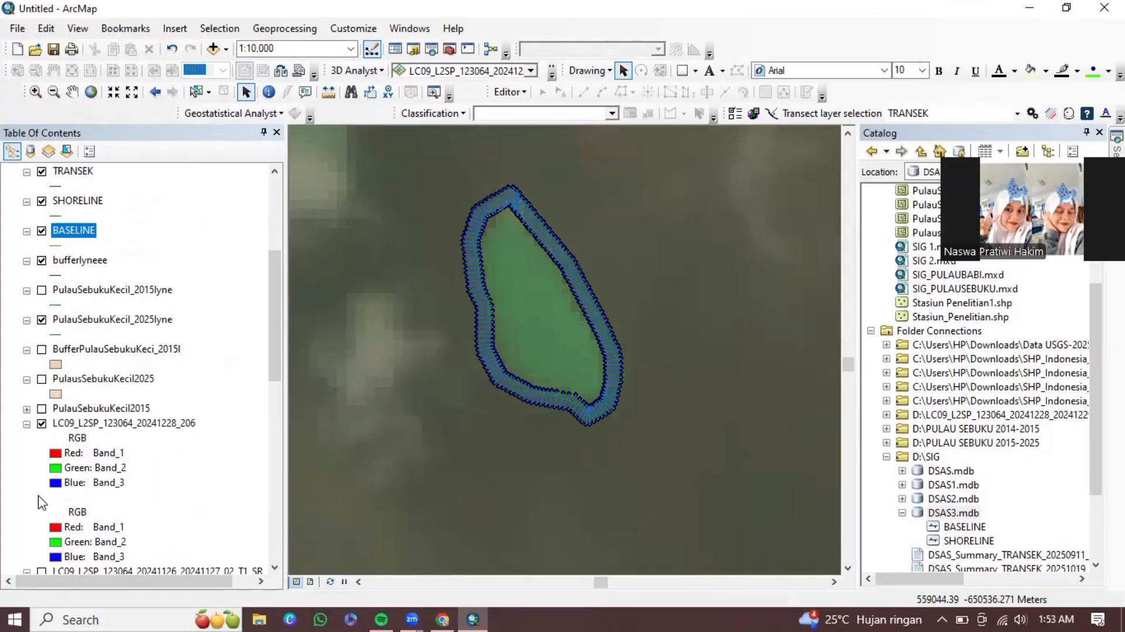
{"action": "left_click", "coordinate": [39, 427]}
{"action": "left_click", "coordinate": [40, 425]}
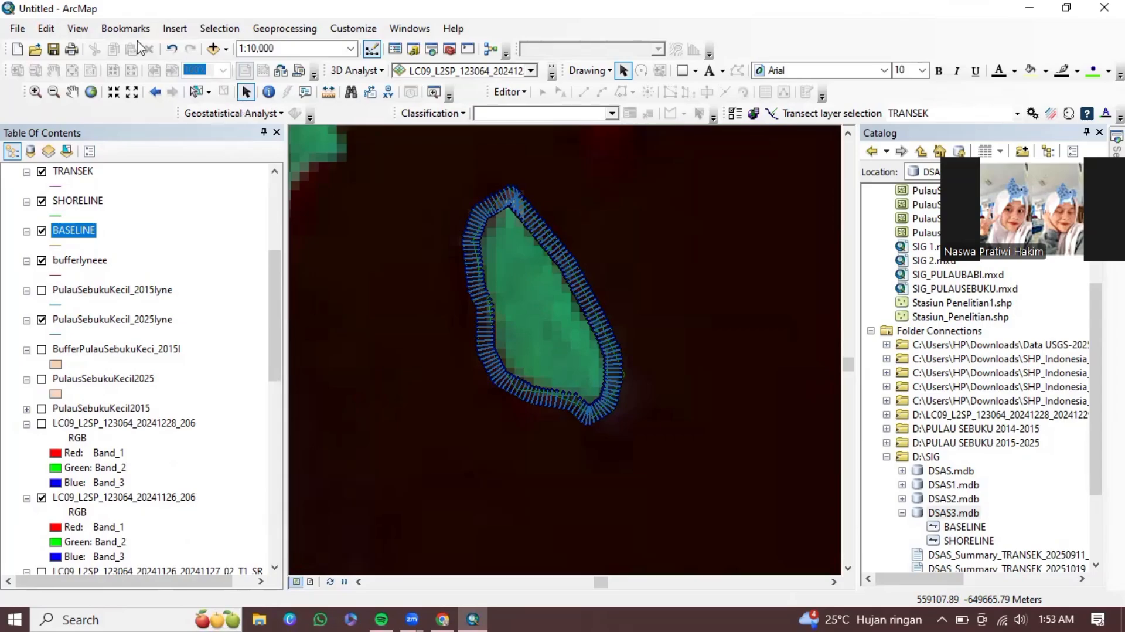
- Confirm the map's page and print setup with the Microsoft Print to PDF printer
{"action": "left_click", "coordinate": [17, 29]}
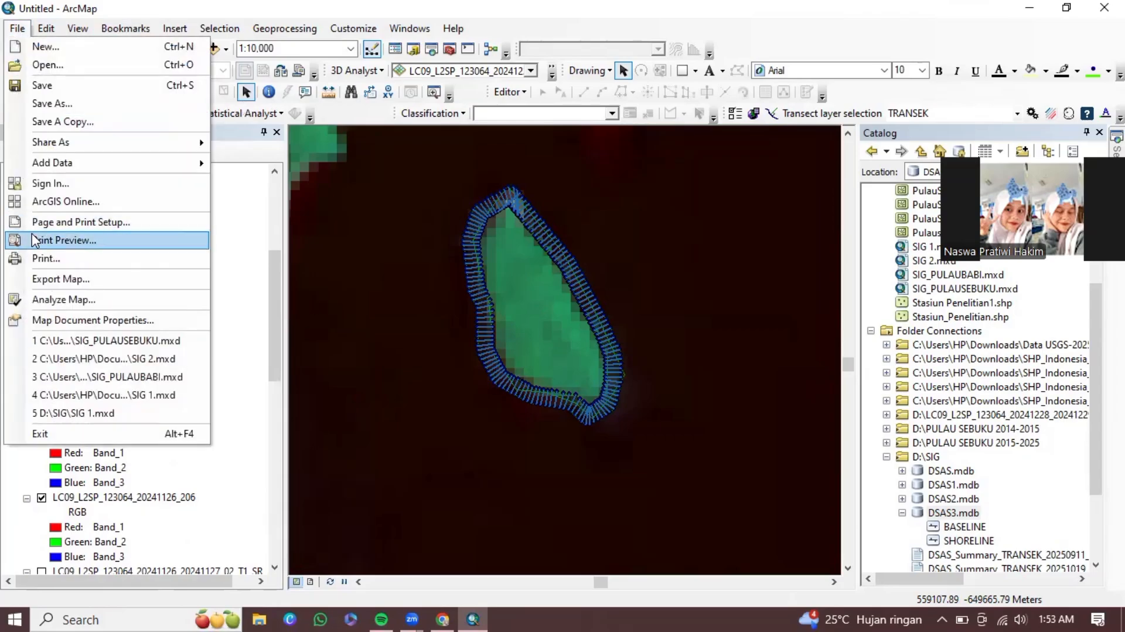
{"action": "left_click", "coordinate": [51, 223]}
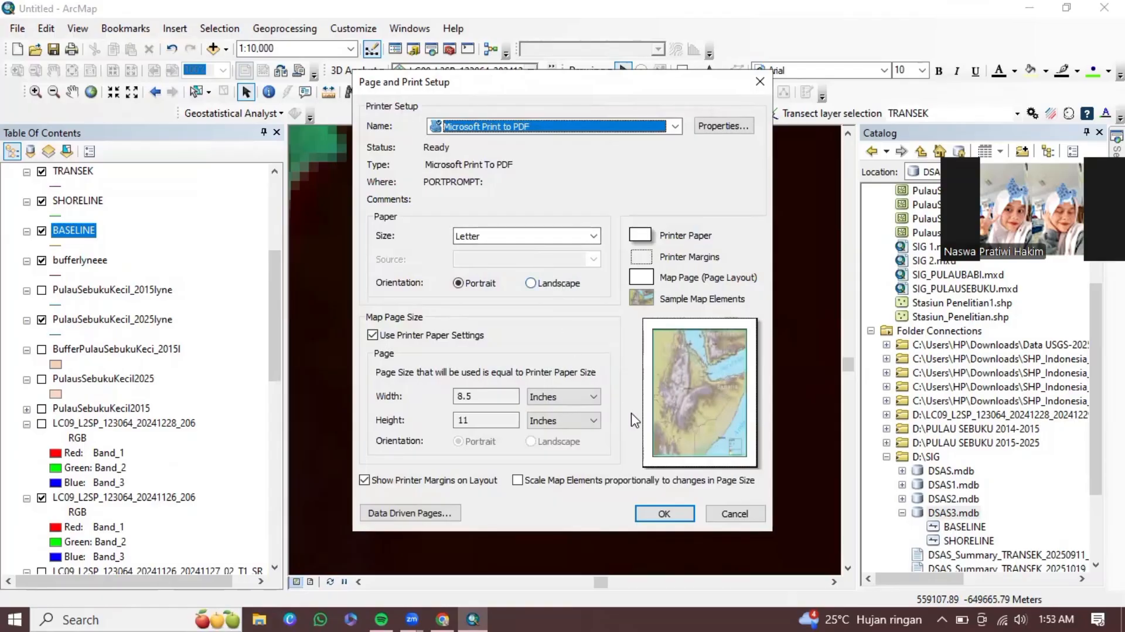
{"action": "left_click", "coordinate": [668, 513]}
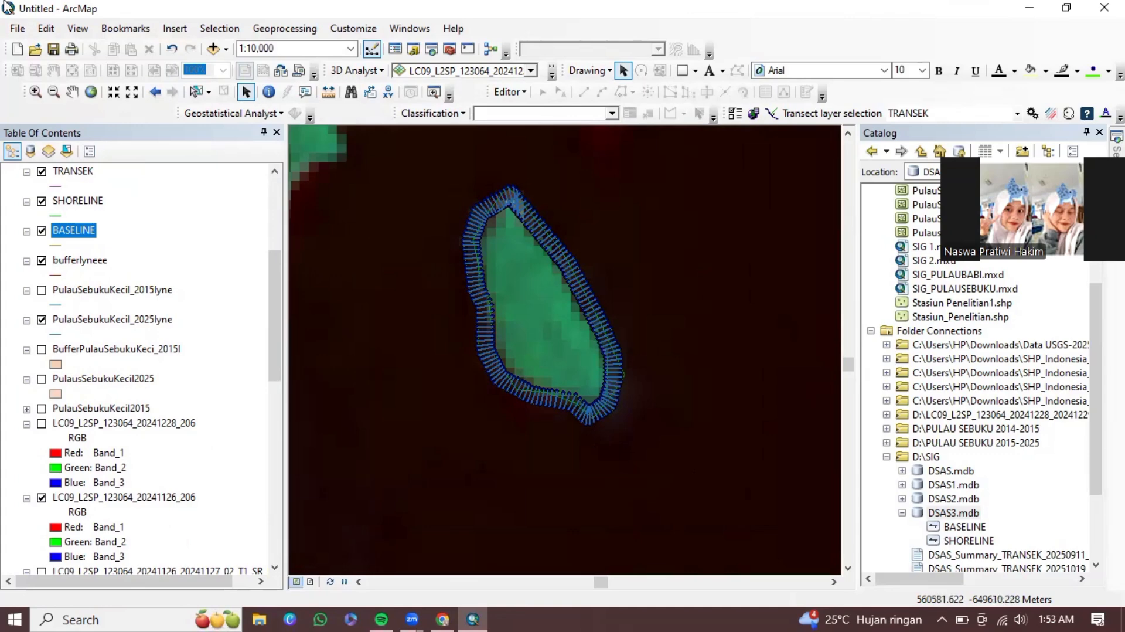
{"action": "left_click", "coordinate": [18, 28]}
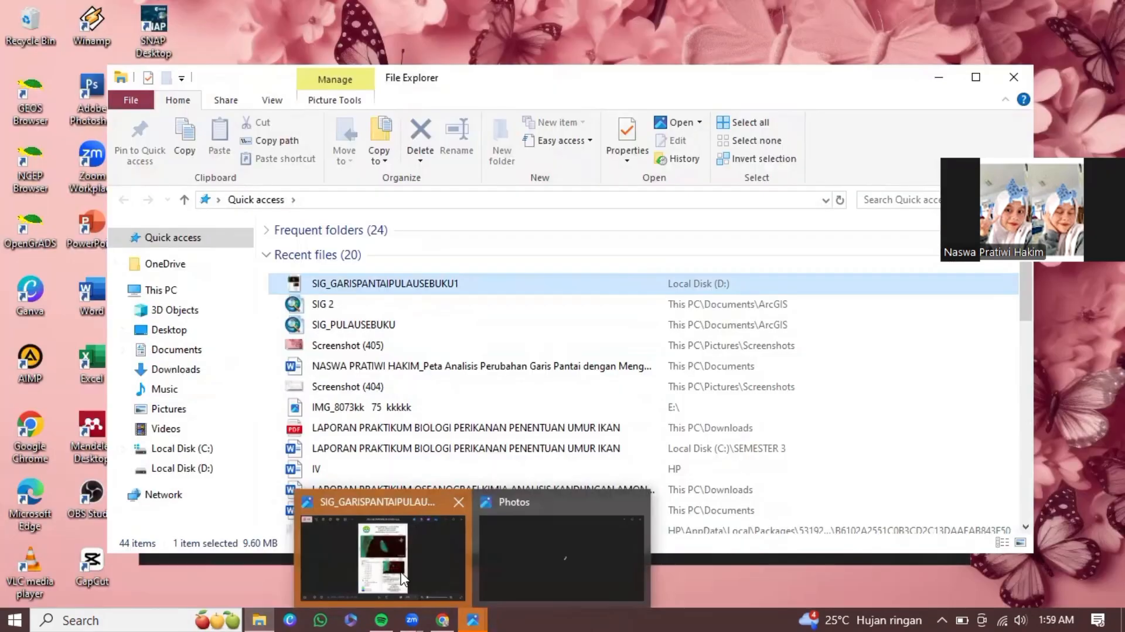
- Switch to Photos and view the exported map SIG_GARISPANTAIPULAUSEBUKU1.jpg full screen
{"action": "left_click", "coordinate": [351, 557]}
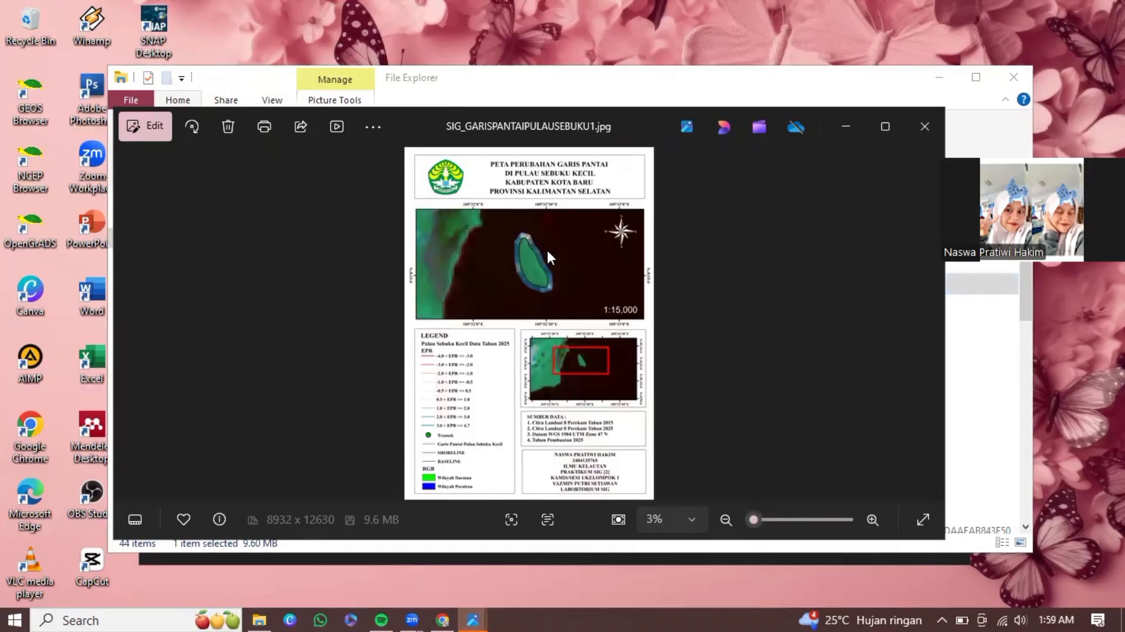
{"action": "left_click", "coordinate": [918, 518]}
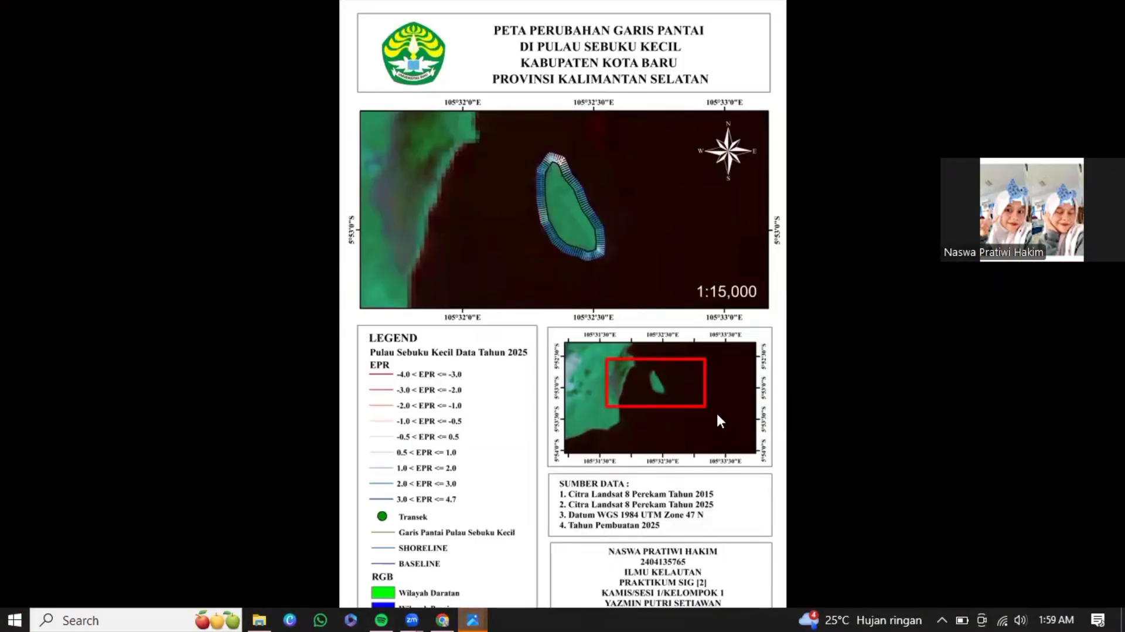